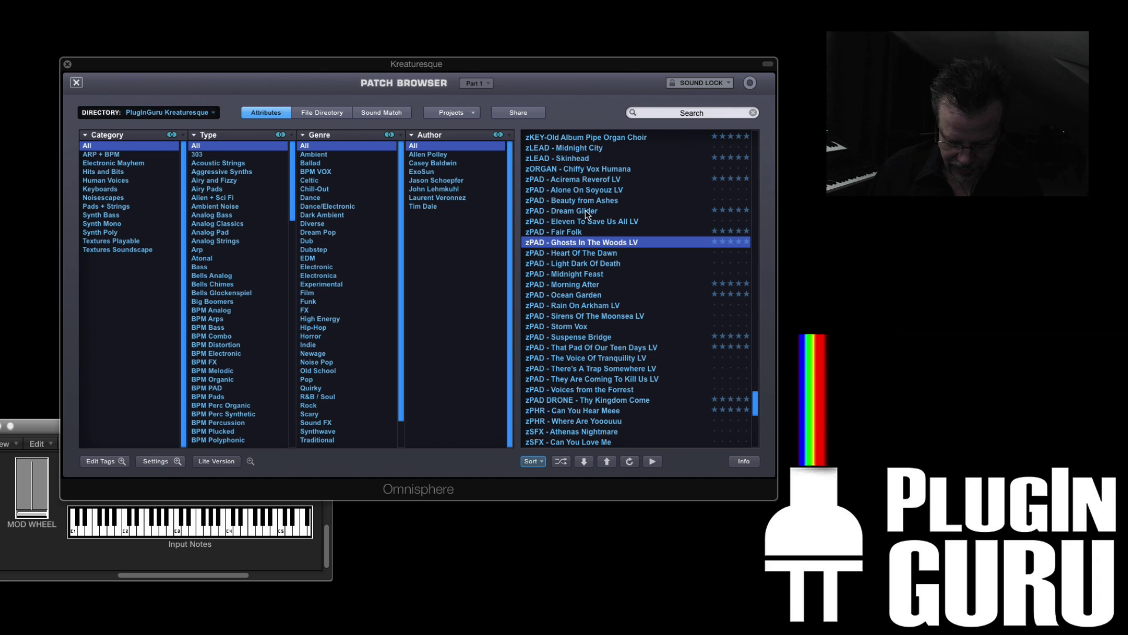
- Load the pad patches zPAD - Dream Glider and zPAD - Acirema Reverof LV one after the other to audition them
{"action": "left_click", "coordinate": [587, 215]}
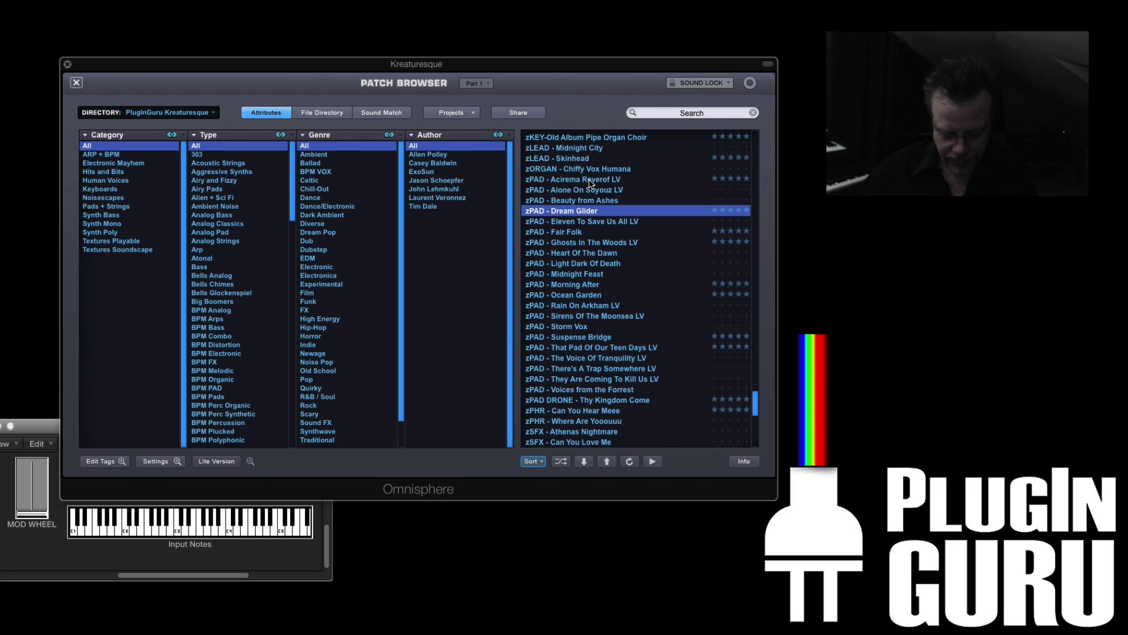
{"action": "left_click", "coordinate": [590, 183]}
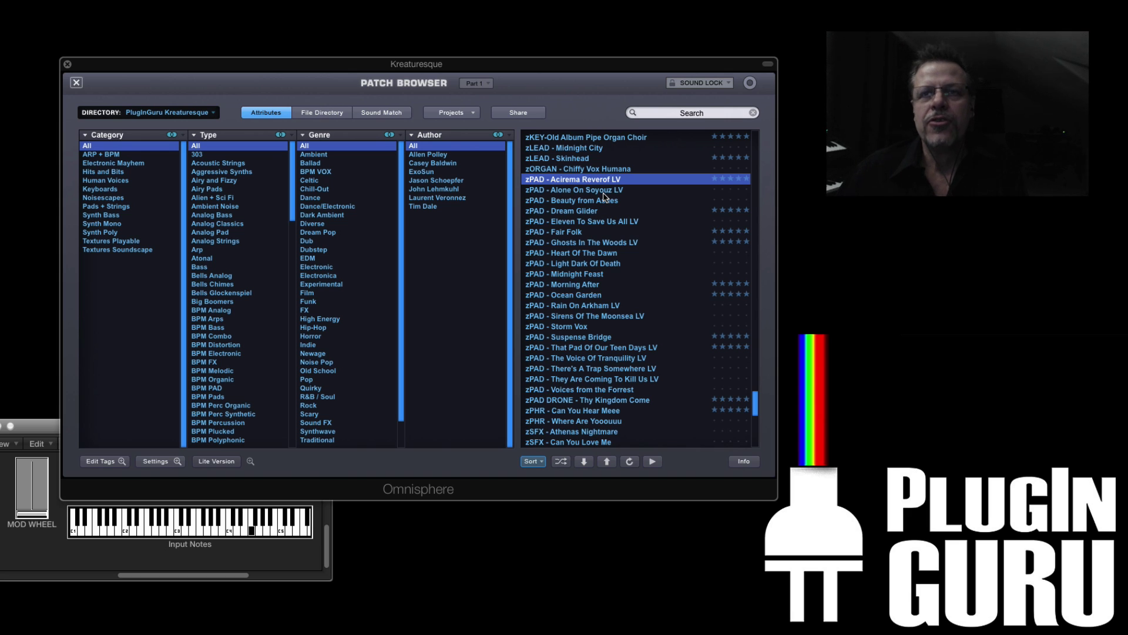
- Load the sound effect patch zSFX - When the BOMB Strikes 12 from the Kreaturesque library
{"action": "scroll", "coordinate": [579, 283], "scroll_direction": "down", "scroll_amount": 3}
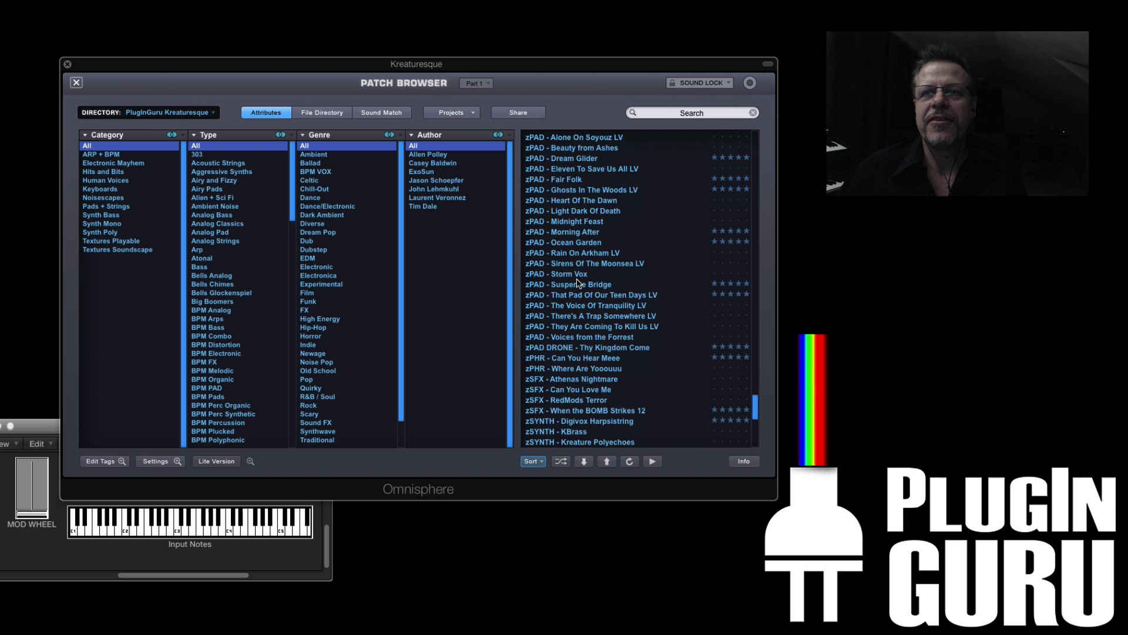
{"action": "scroll", "coordinate": [580, 283], "scroll_direction": "down", "scroll_amount": 3}
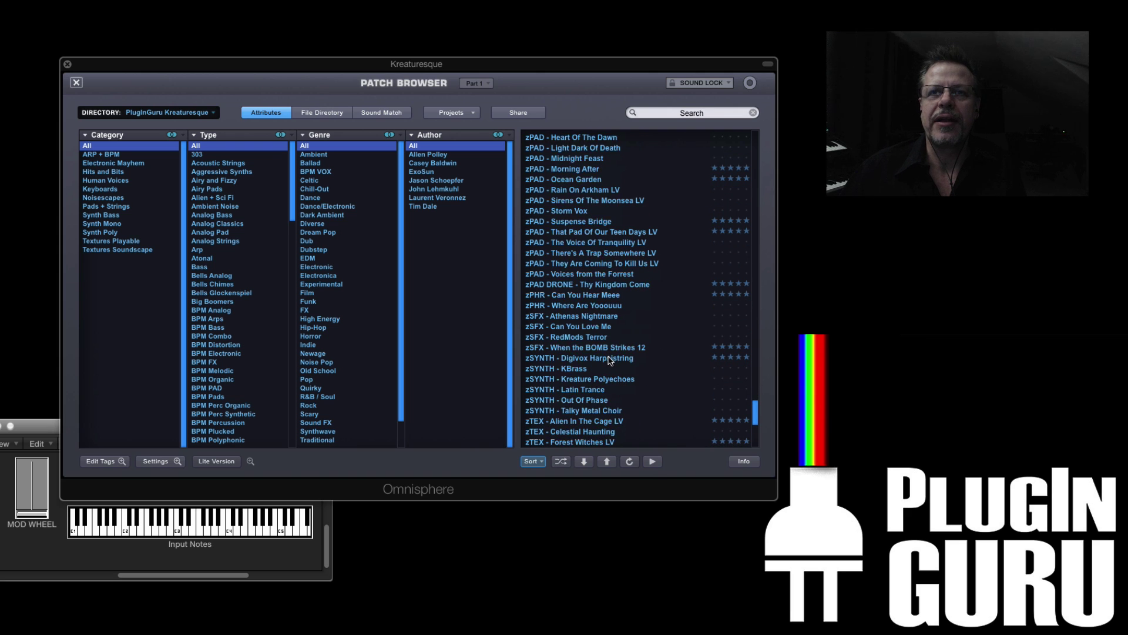
{"action": "left_click", "coordinate": [606, 352]}
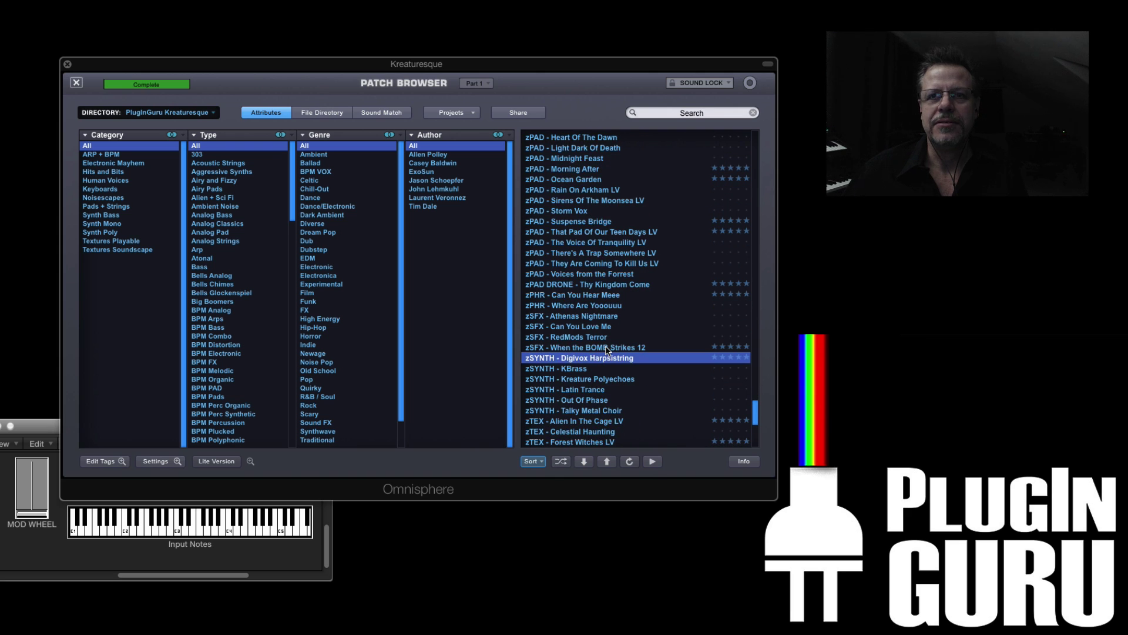
{"action": "left_click", "coordinate": [606, 347]}
- Audition the texture patches zTEX - Forest Witches LV and zTEX - Lightcycle Wars Episode I LV, leaving the second one loaded
{"action": "scroll", "coordinate": [605, 347], "scroll_direction": "down", "scroll_amount": 1}
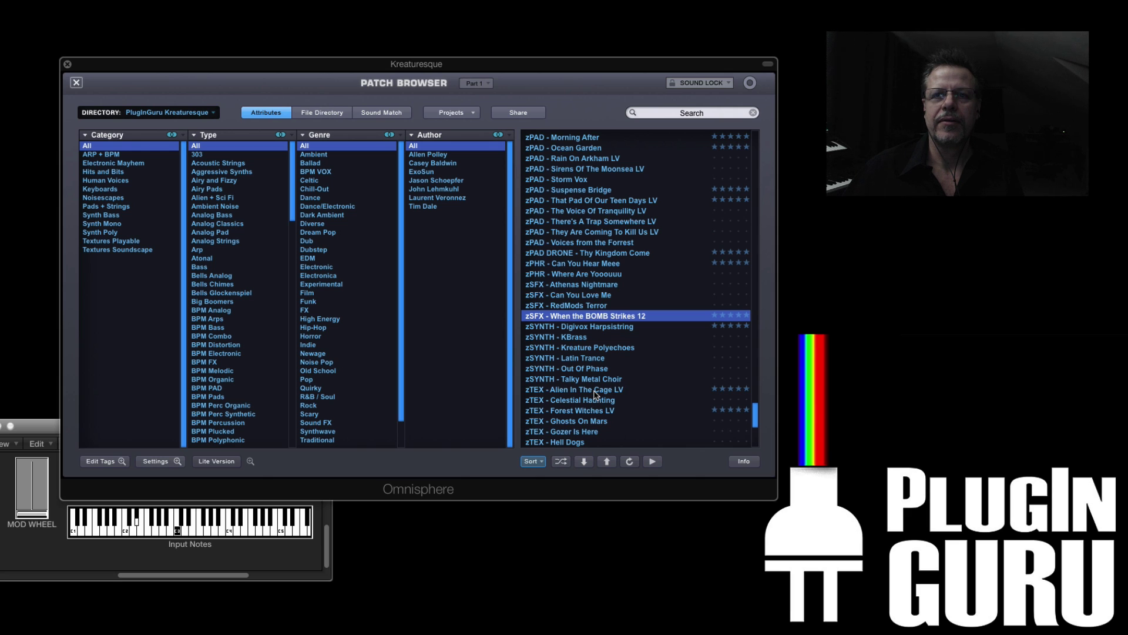
{"action": "scroll", "coordinate": [594, 392], "scroll_direction": "down", "scroll_amount": 1}
{"action": "left_click", "coordinate": [585, 405]}
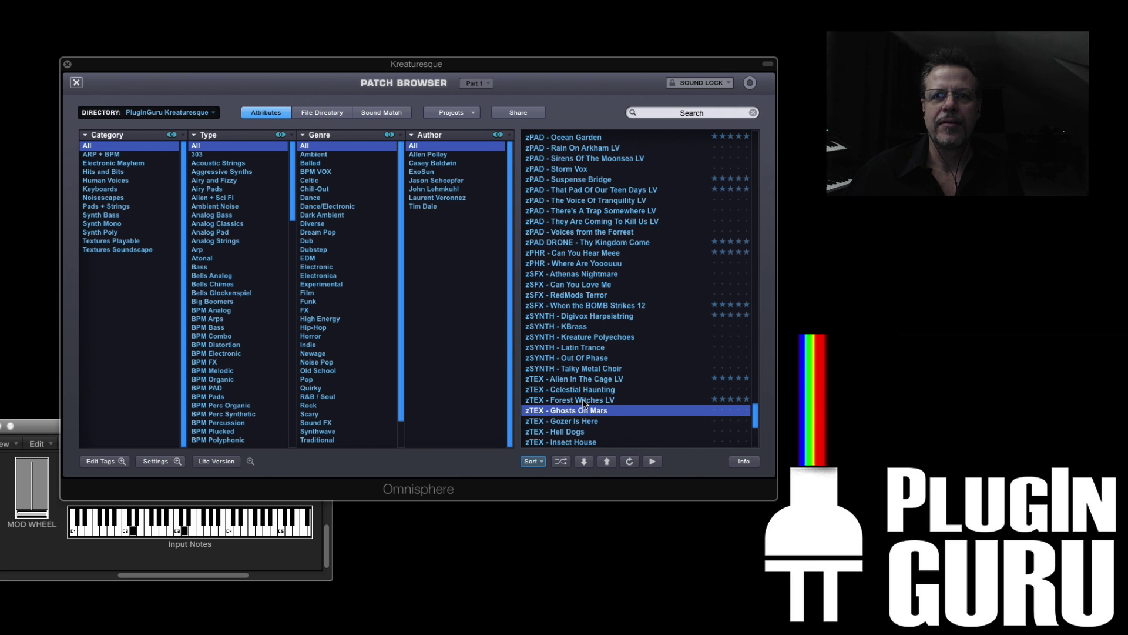
{"action": "left_click", "coordinate": [585, 402]}
{"action": "scroll", "coordinate": [582, 388], "scroll_direction": "down", "scroll_amount": 6}
{"action": "scroll", "coordinate": [579, 369], "scroll_direction": "down", "scroll_amount": 4}
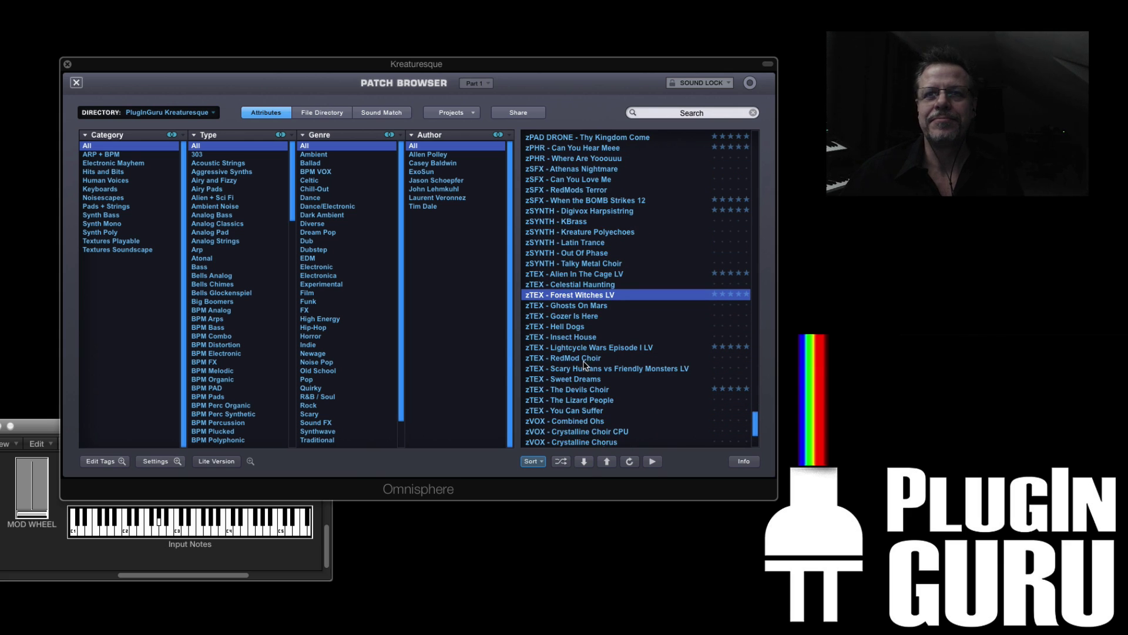
{"action": "left_click", "coordinate": [595, 348]}
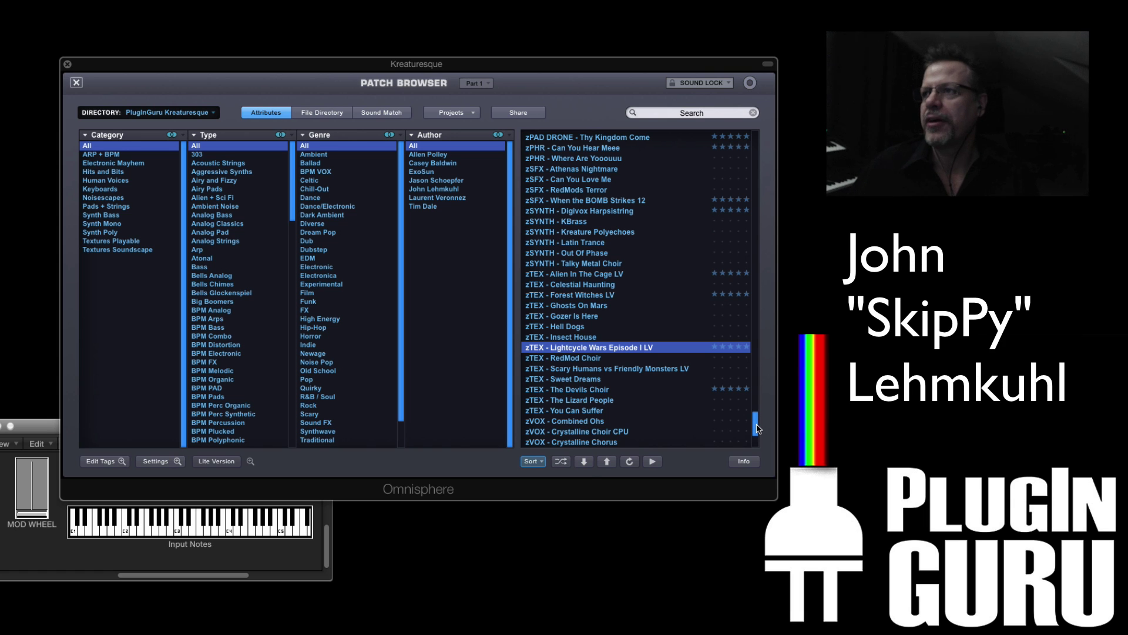
{"action": "left_click_drag", "start_coordinate": [756, 428], "coordinate": [755, 387]}
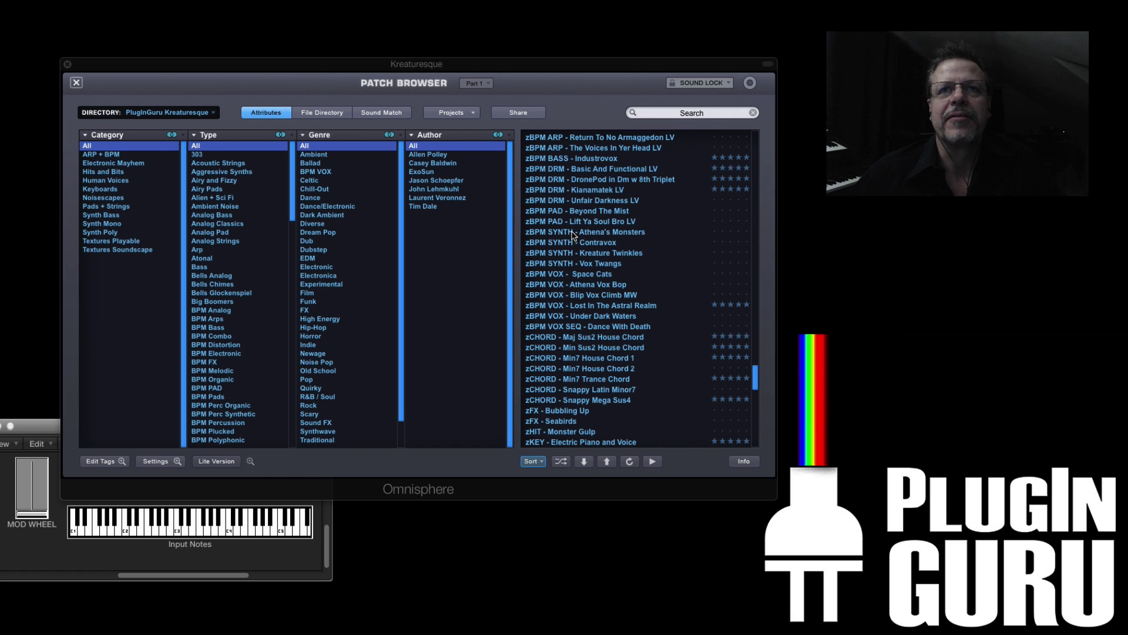
{"action": "left_click", "coordinate": [584, 87]}
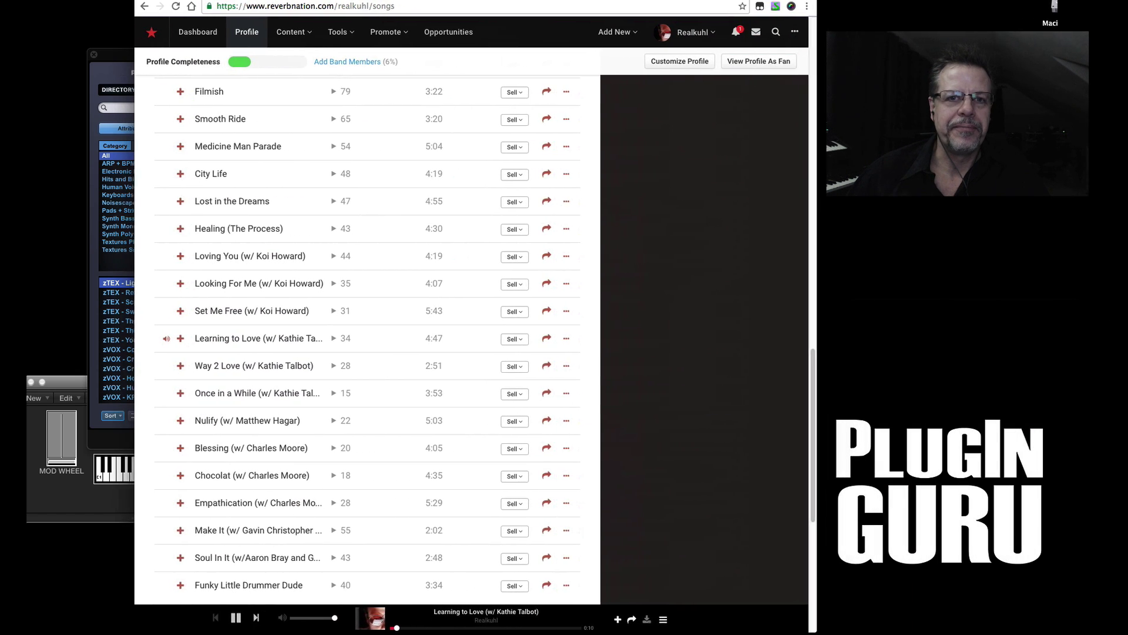
- On the ReverbNation songs page, listen to further sections of the songs "Learning to Love" and "Calling You"
{"action": "left_click", "coordinate": [448, 627]}
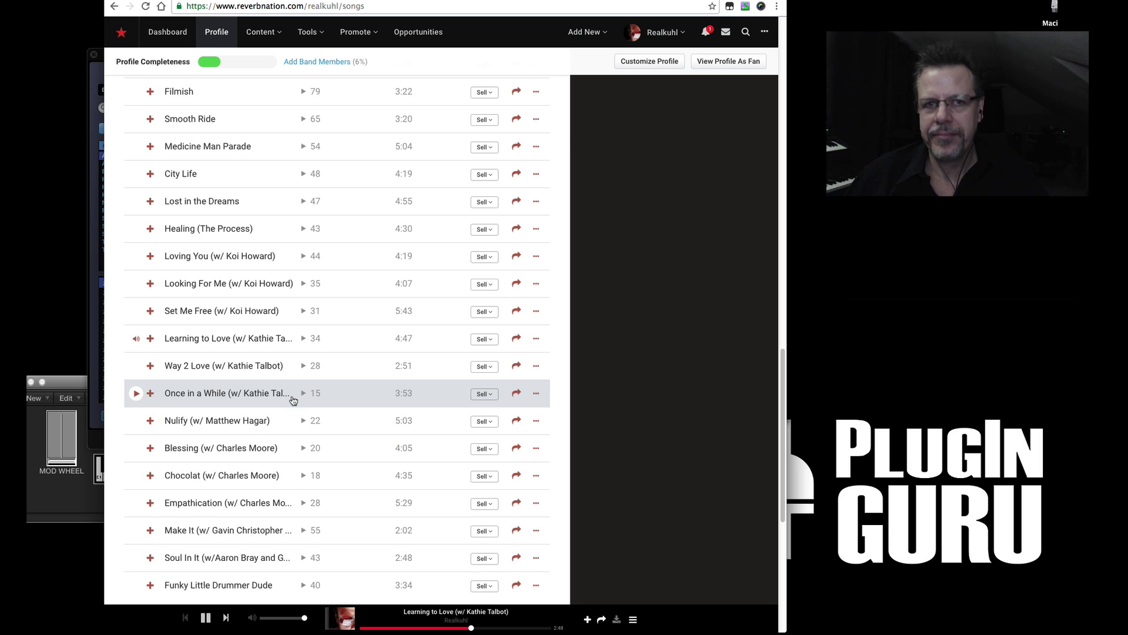
{"action": "left_click", "coordinate": [136, 341]}
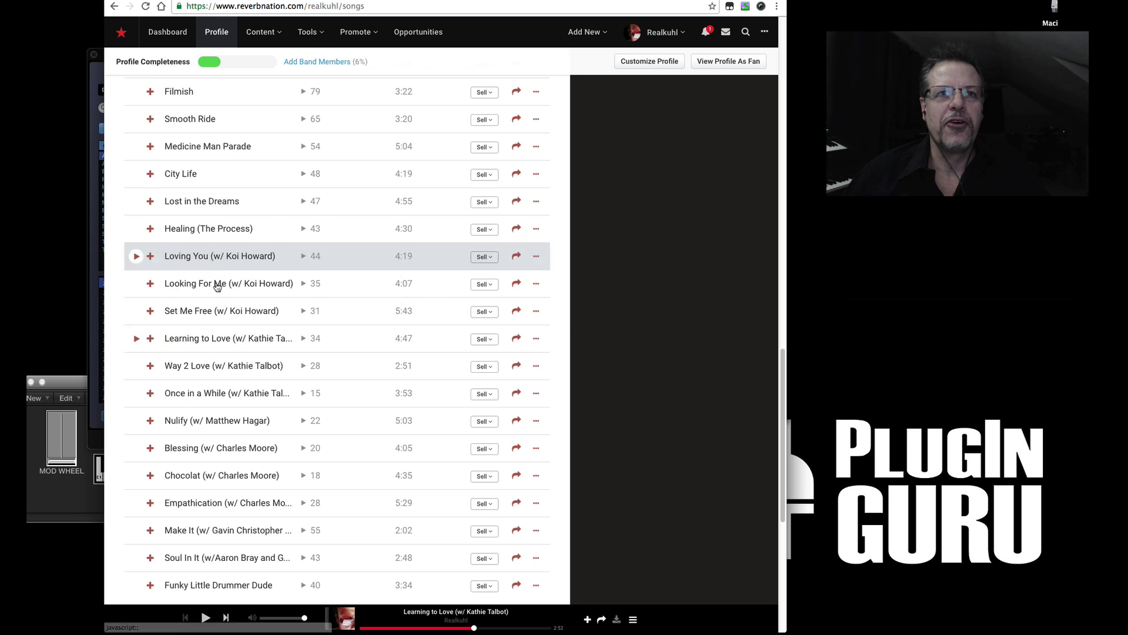
{"action": "scroll", "coordinate": [159, 176], "scroll_direction": "up", "scroll_amount": 6}
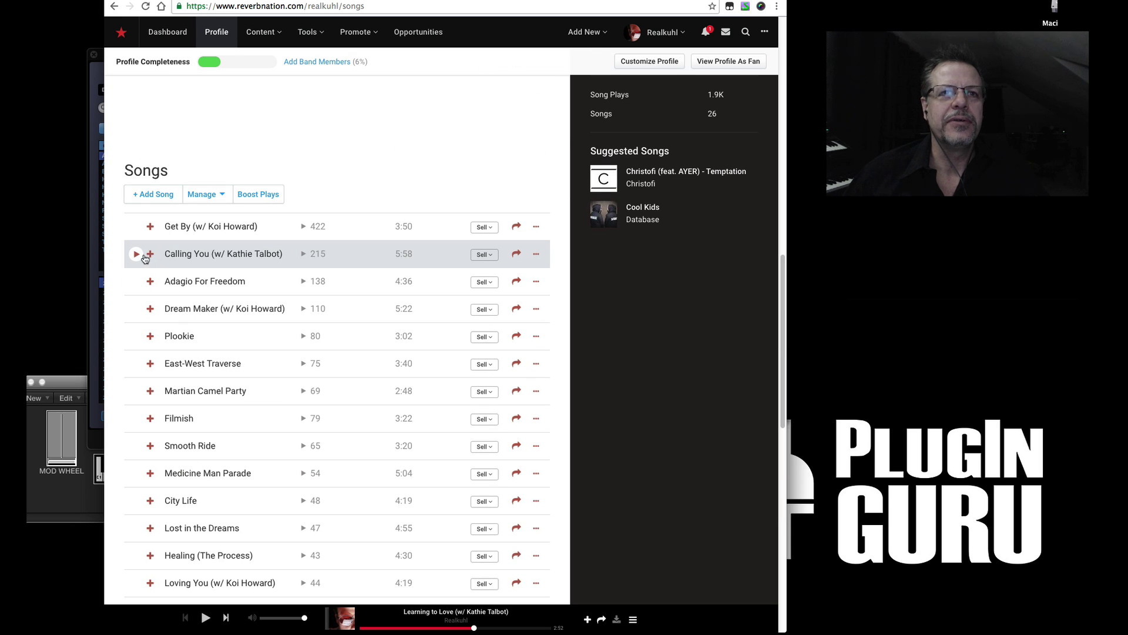
{"action": "left_click", "coordinate": [425, 627]}
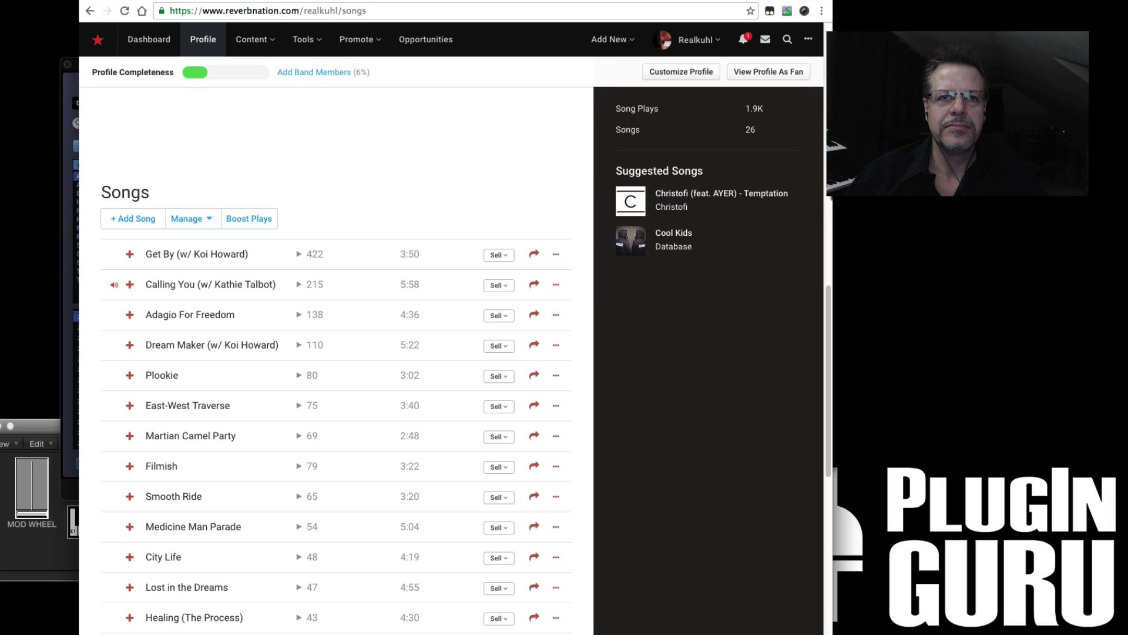
- Move the web browser window out of the way to uncover Omnisphere
{"action": "left_click_drag", "start_coordinate": [363, 1], "coordinate": [375, 1]}
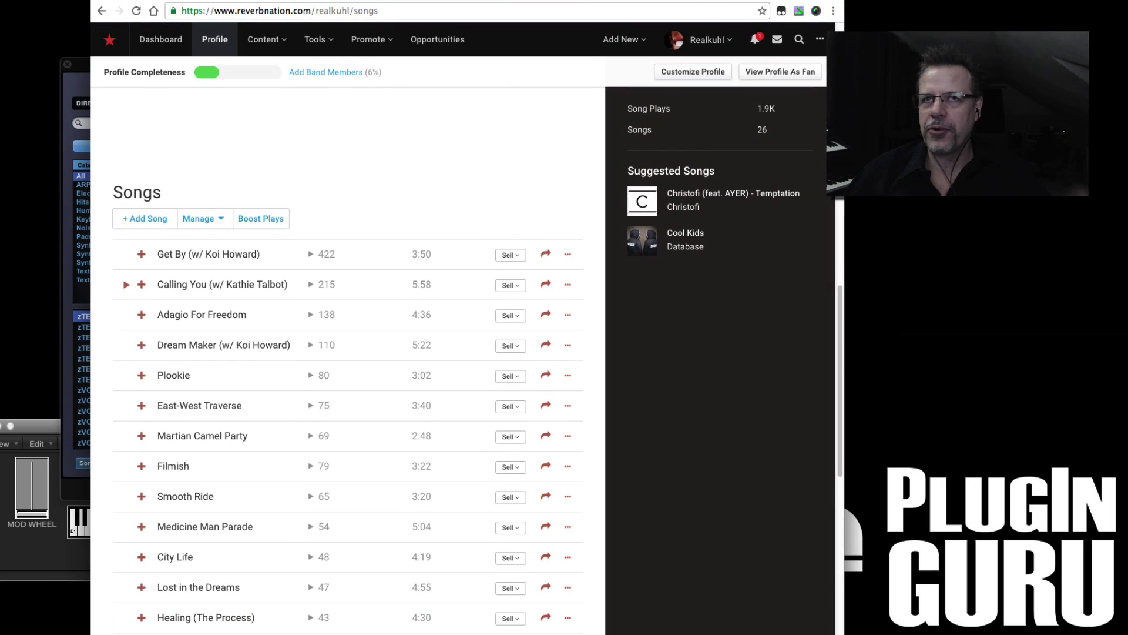
{"action": "left_click_drag", "start_coordinate": [411, 1], "coordinate": [1127, 70]}
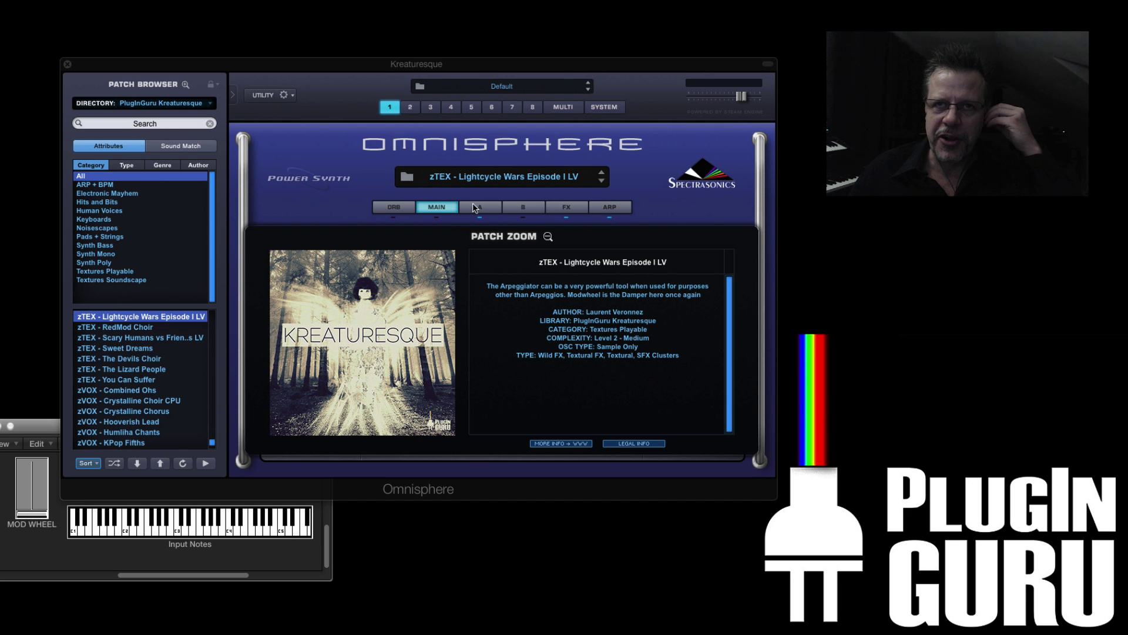
- Open the full patch browser and load the group vocal patch VOX - Group Ohhh Lp
{"action": "left_click", "coordinate": [407, 177]}
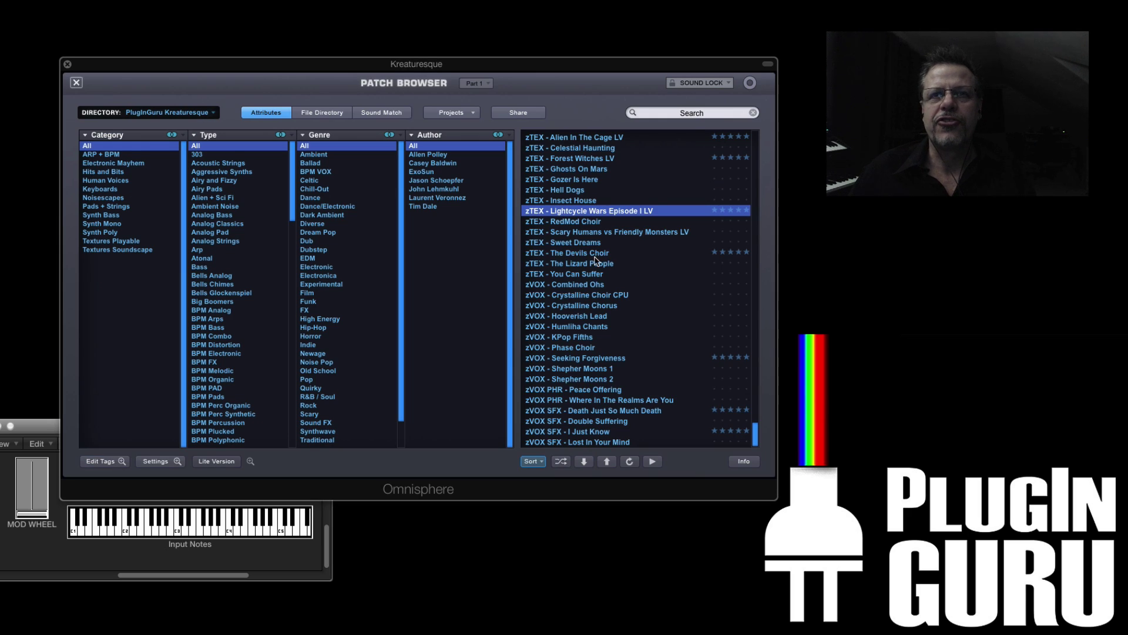
{"action": "scroll", "coordinate": [634, 271], "scroll_direction": "up", "scroll_amount": 2}
{"action": "scroll", "coordinate": [756, 411], "scroll_direction": "up", "scroll_amount": 6}
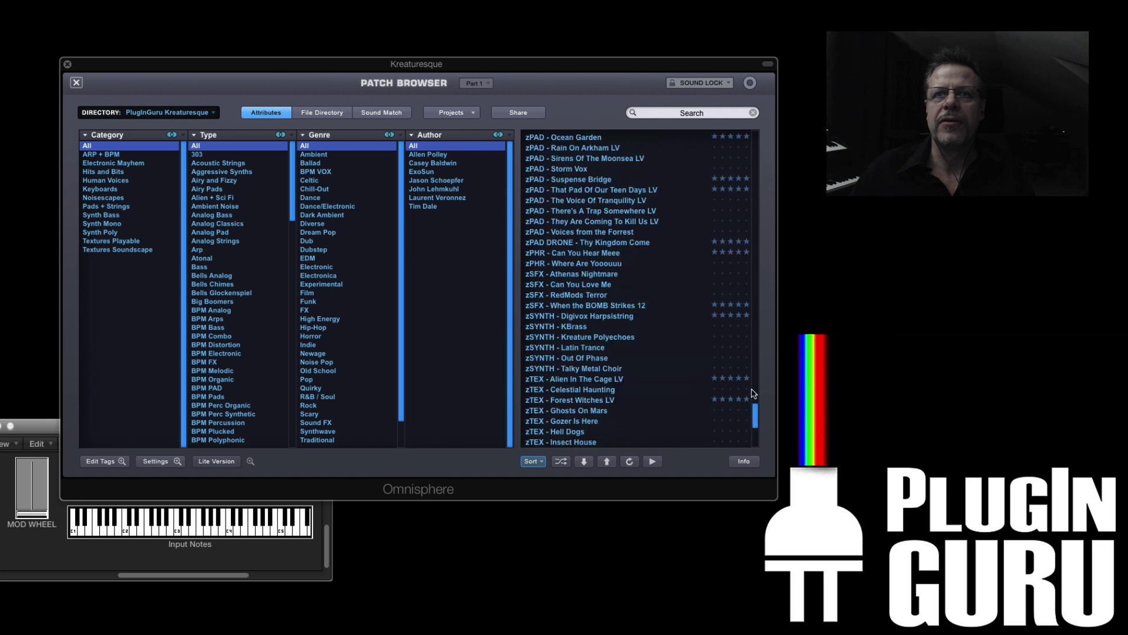
{"action": "scroll", "coordinate": [754, 394], "scroll_direction": "down", "scroll_amount": 10}
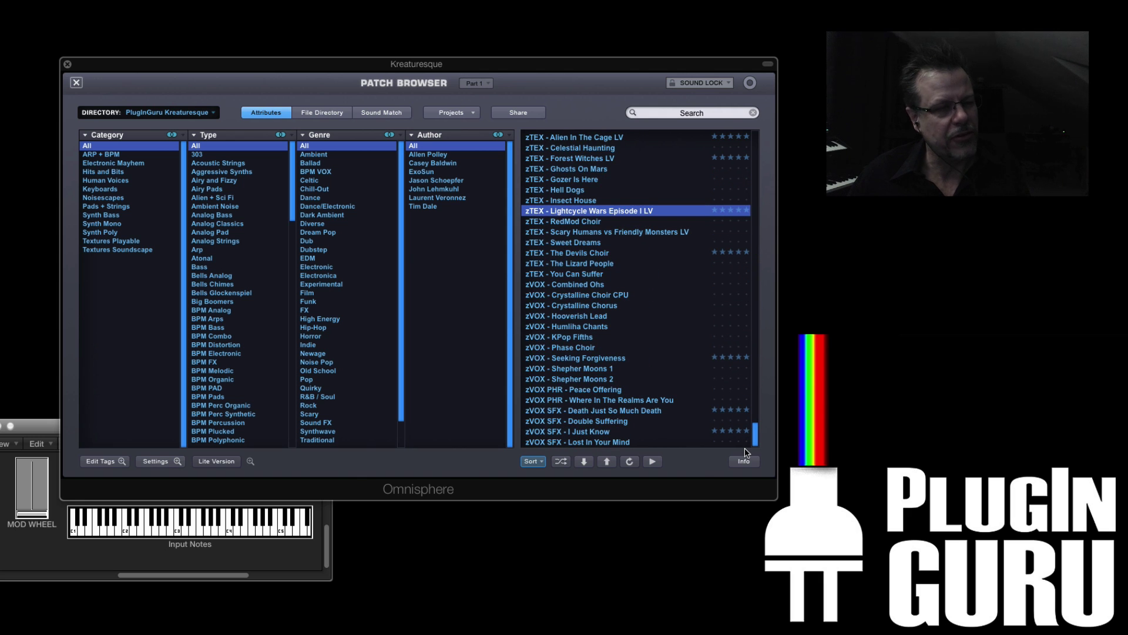
{"action": "scroll", "coordinate": [684, 176], "scroll_direction": "up", "scroll_amount": 15}
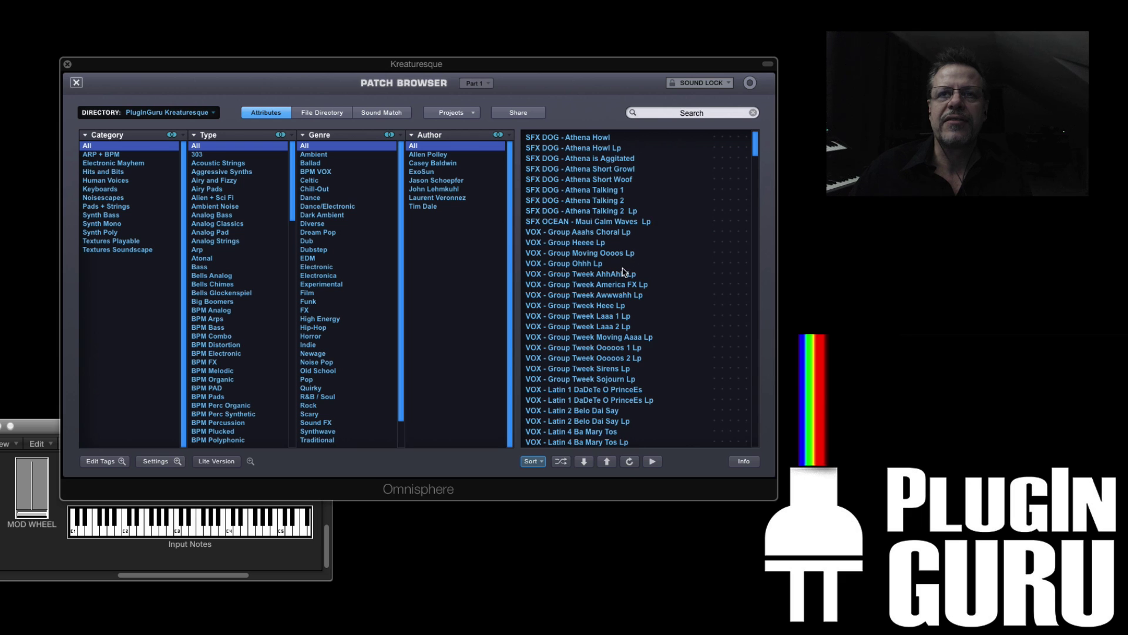
{"action": "scroll", "coordinate": [623, 271], "scroll_direction": "down", "scroll_amount": 2}
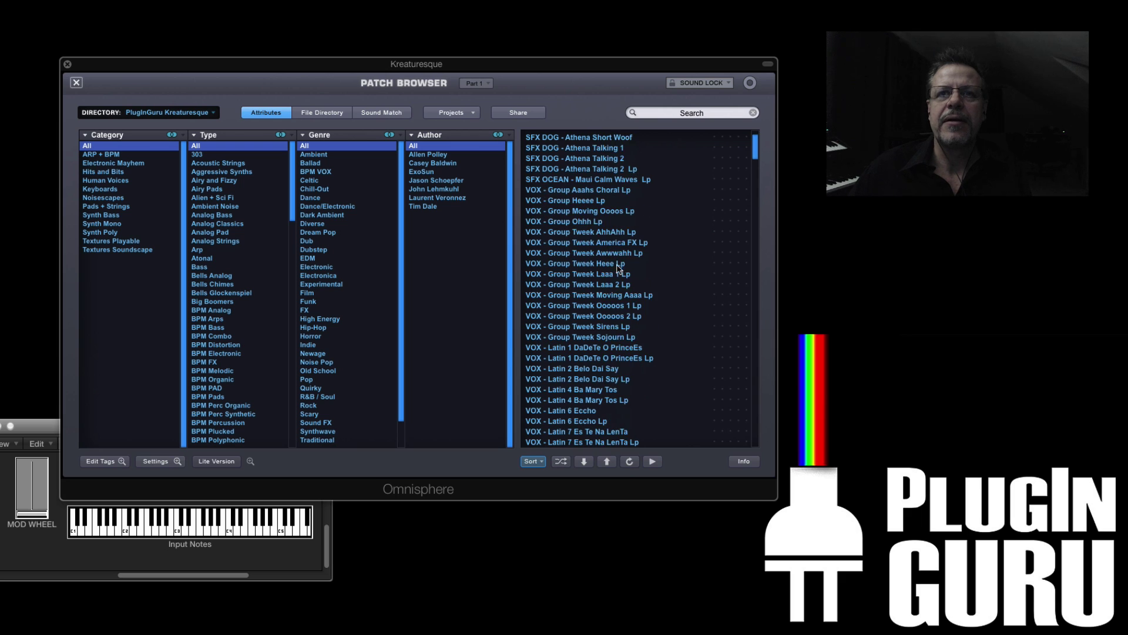
{"action": "left_click", "coordinate": [593, 222]}
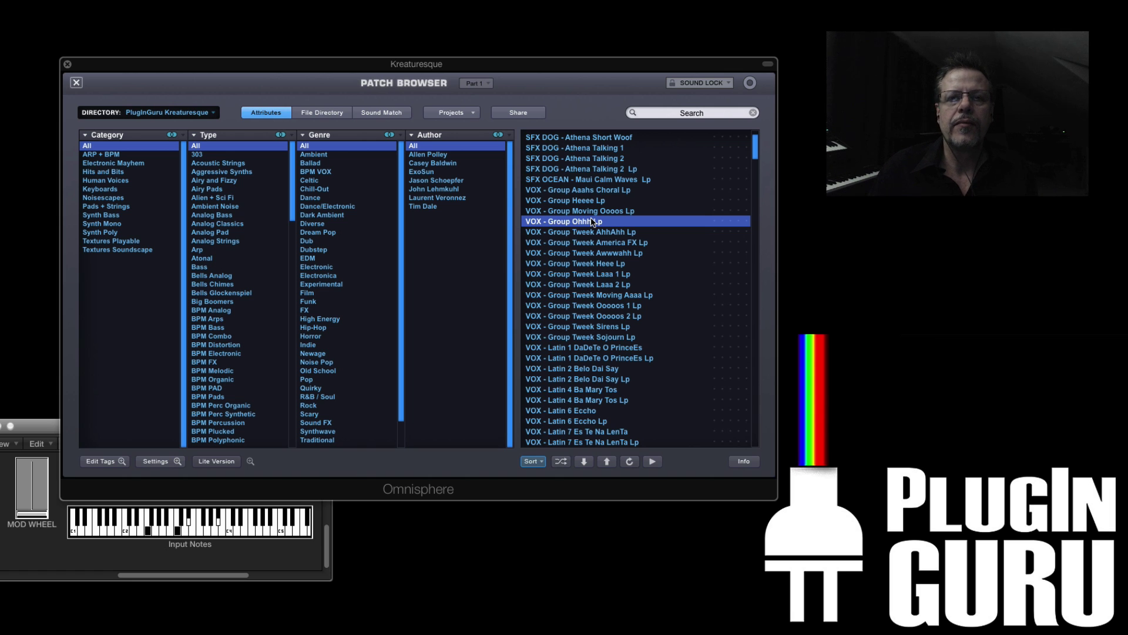
- Audition the solo vocal patches VOX - Solo Aaaah Lp and VOX - Solo Noooo Lp
{"action": "scroll", "coordinate": [555, 252], "scroll_direction": "down", "scroll_amount": 10}
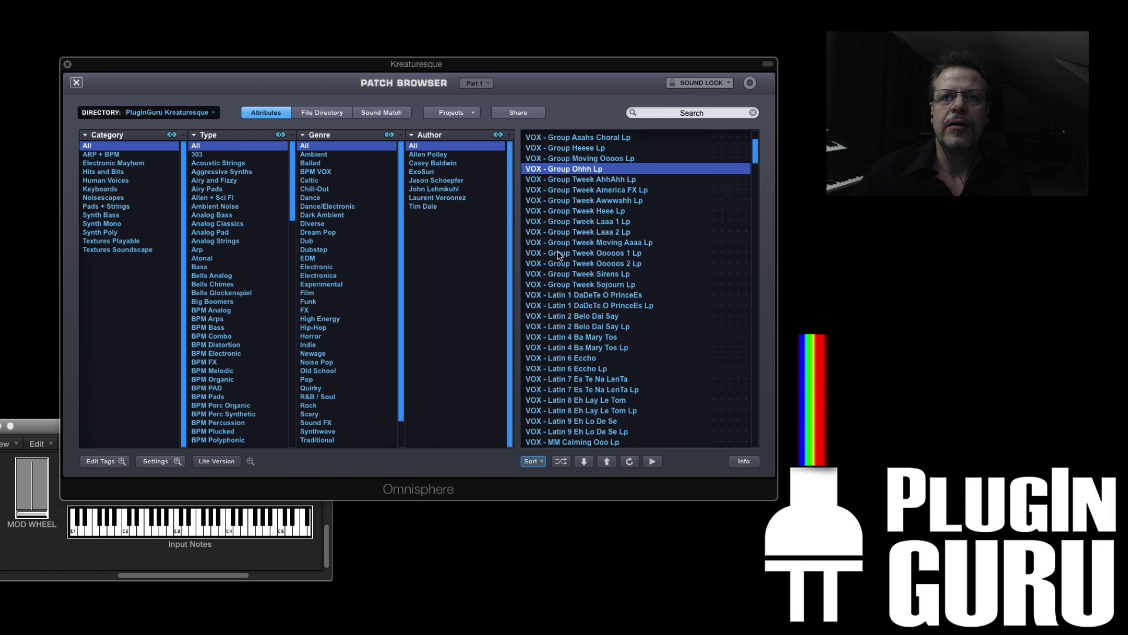
{"action": "scroll", "coordinate": [587, 272], "scroll_direction": "down", "scroll_amount": 6}
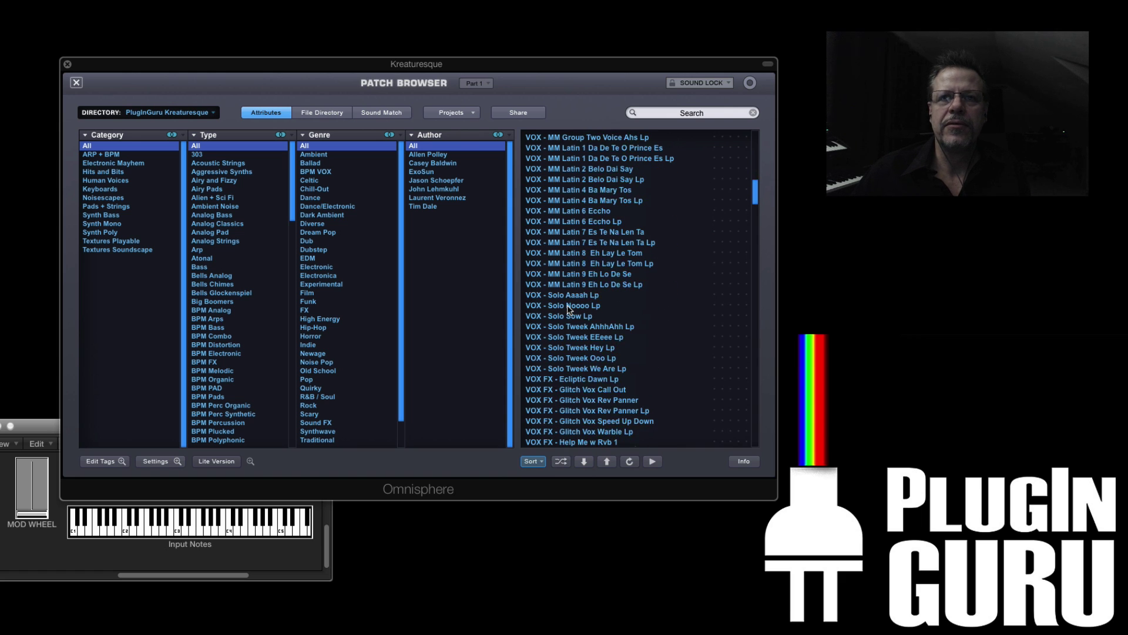
{"action": "left_click", "coordinate": [569, 295]}
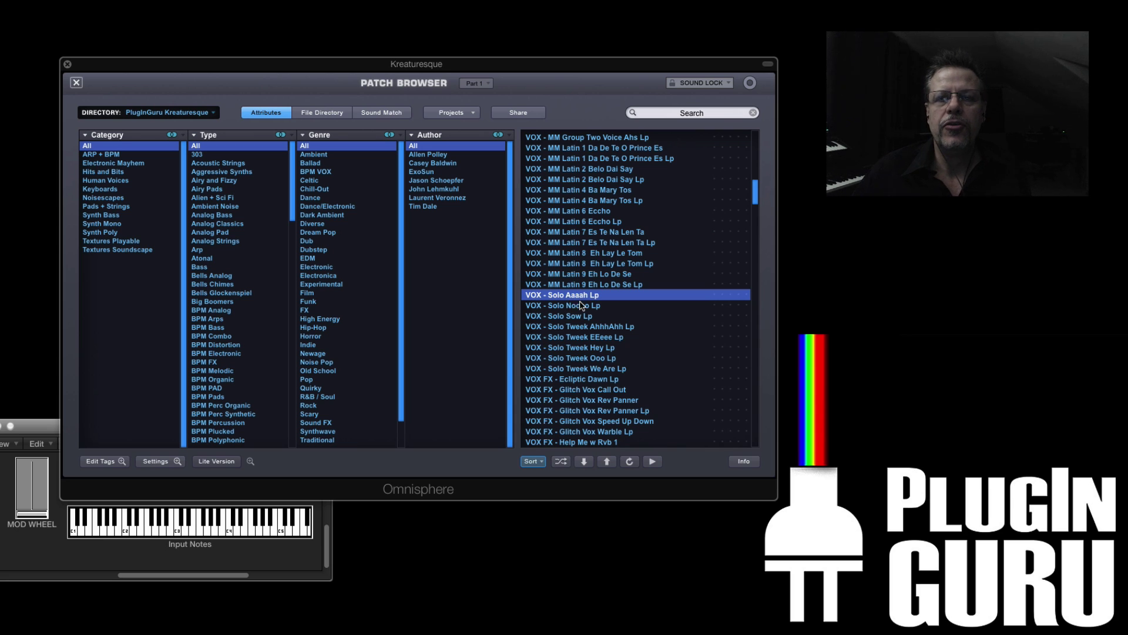
{"action": "left_click", "coordinate": [582, 306]}
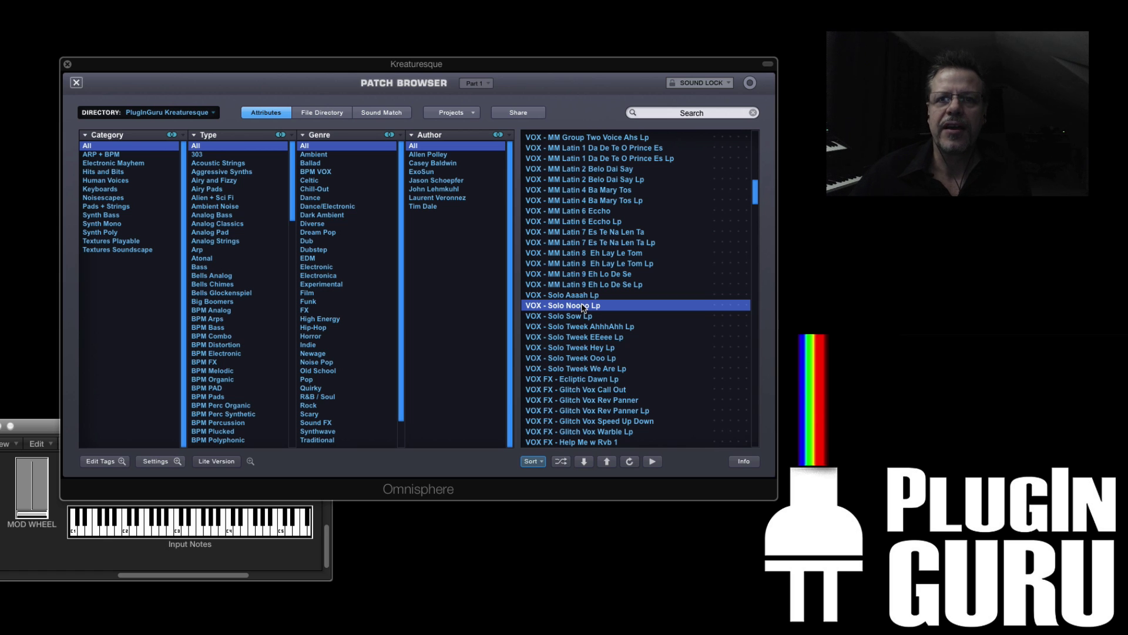
- Load the vocal phrase patch VOX PHRASE - Latin 8 Eh Lay Le Tom
{"action": "scroll", "coordinate": [584, 308], "scroll_direction": "up", "scroll_amount": 10}
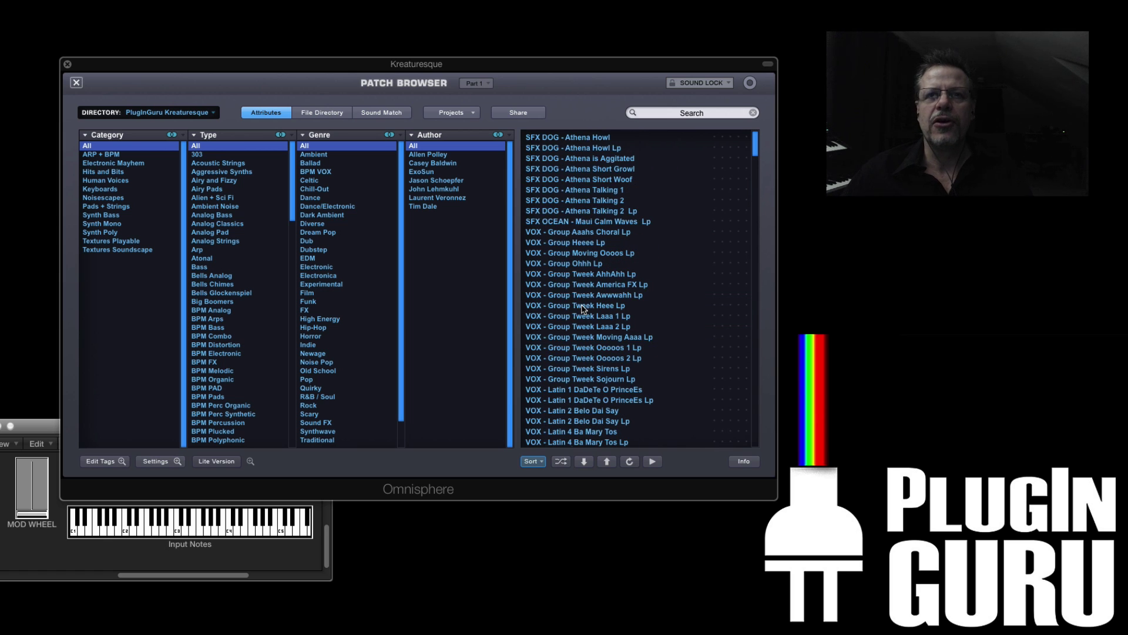
{"action": "scroll", "coordinate": [561, 286], "scroll_direction": "down", "scroll_amount": 2}
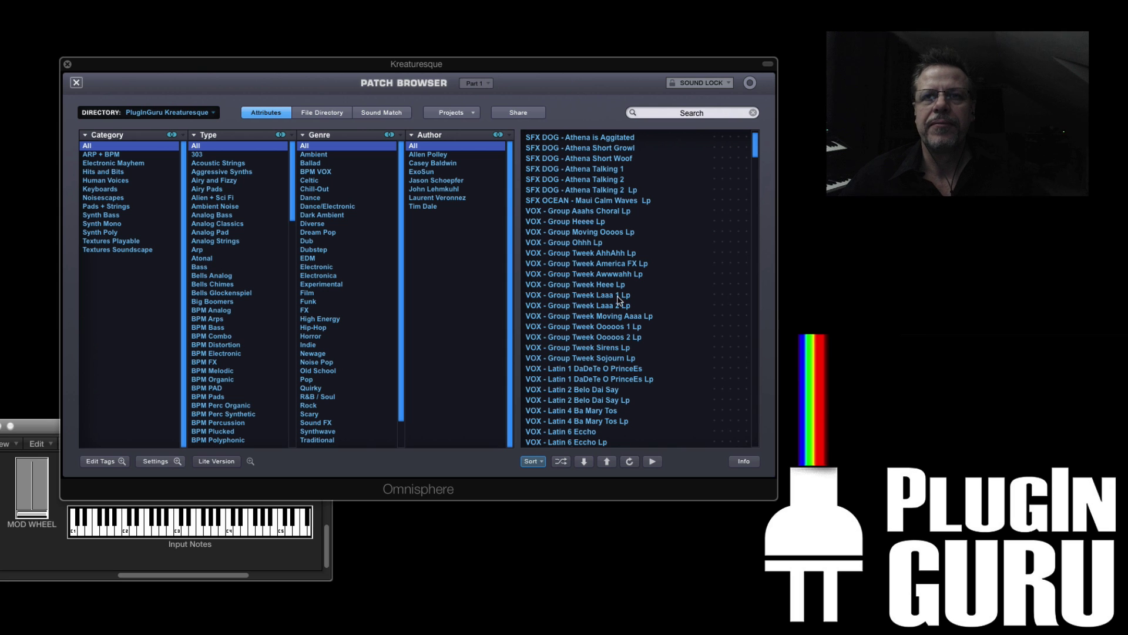
{"action": "left_click_drag", "start_coordinate": [757, 147], "coordinate": [757, 223]}
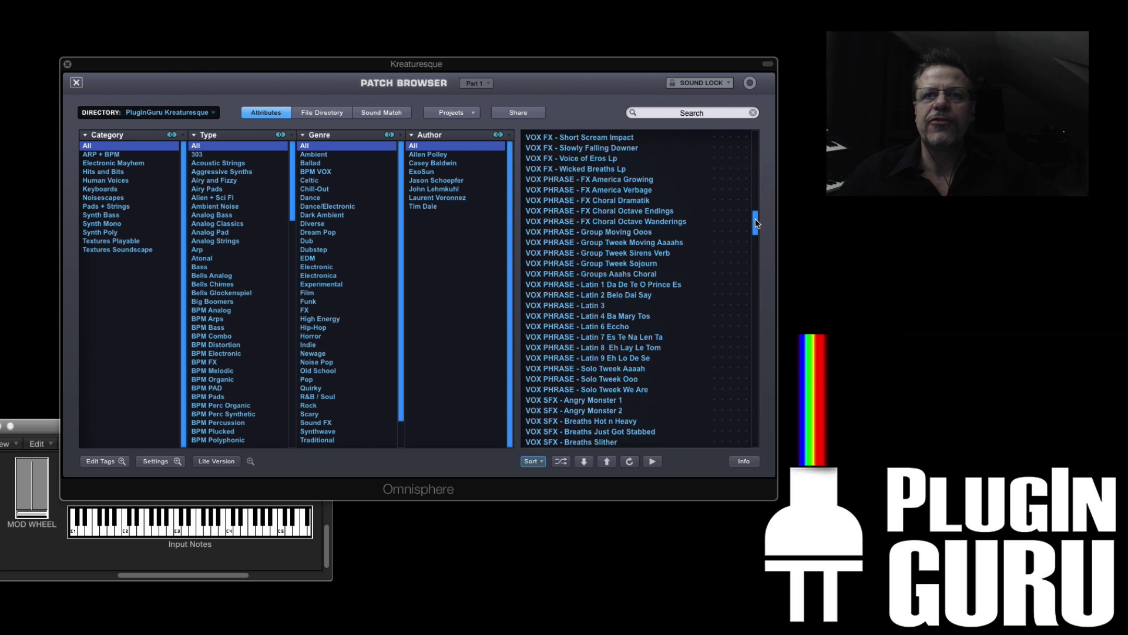
{"action": "left_click", "coordinate": [600, 348]}
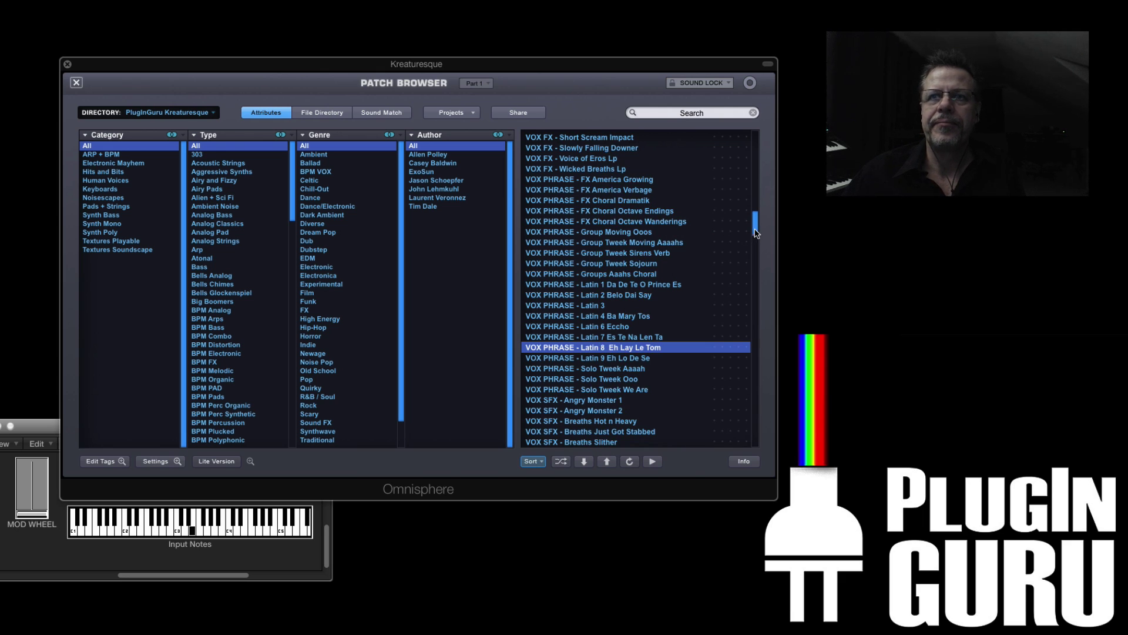
- Load the playable version of the same Latin vocal, VOX - Latin 8 Eh Lay Le Tom
{"action": "left_click_drag", "start_coordinate": [758, 231], "coordinate": [757, 162]}
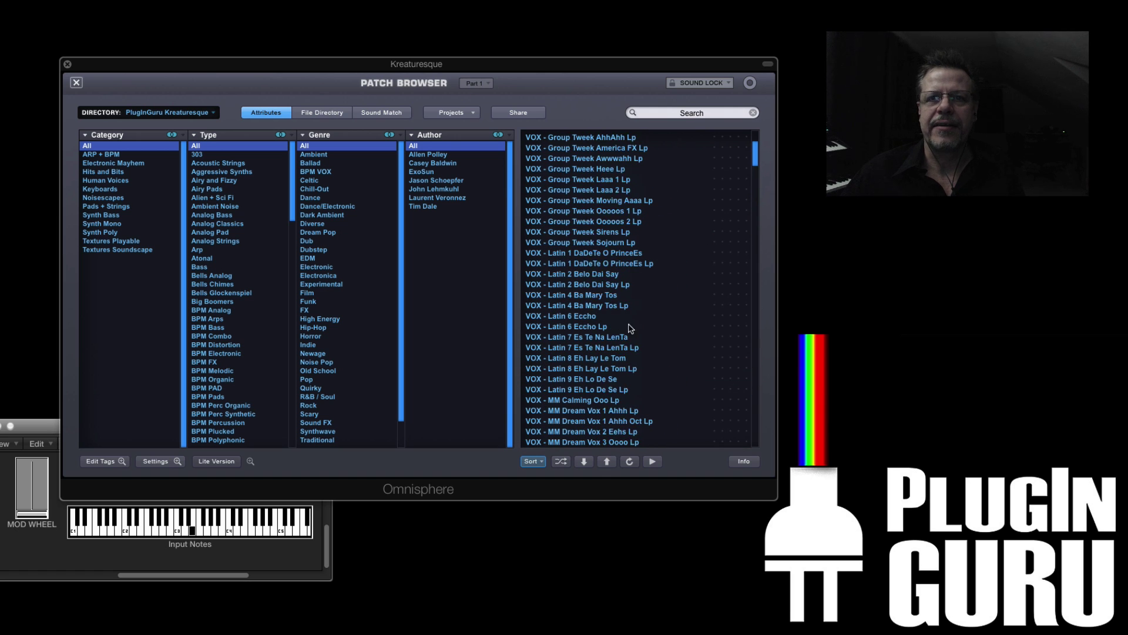
{"action": "left_click", "coordinate": [576, 361]}
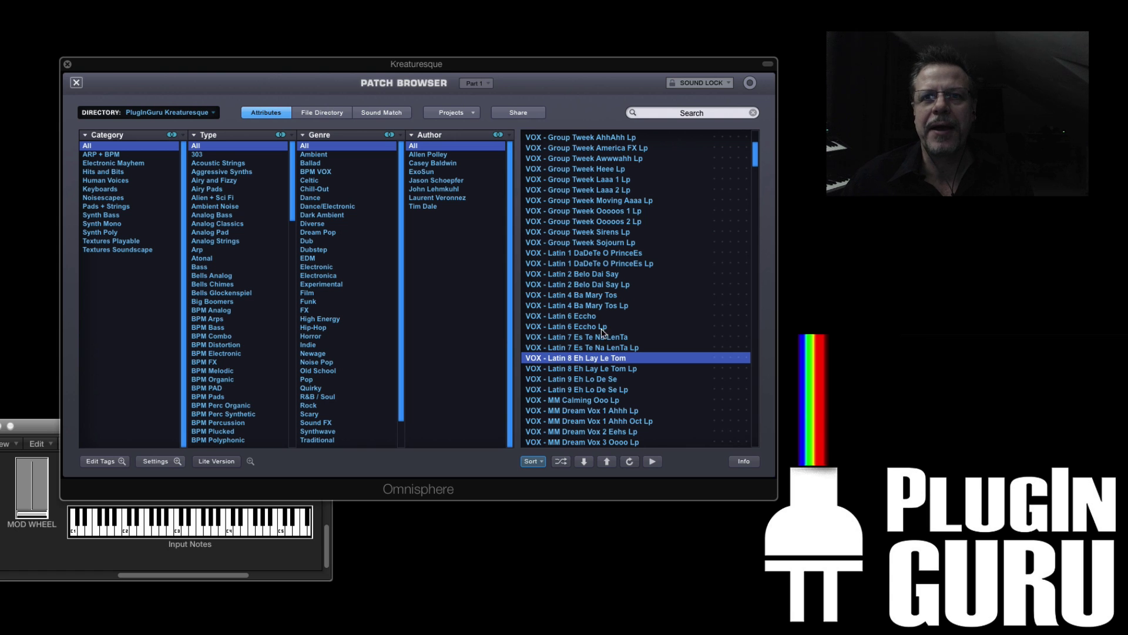
- Audition the patch VOX - MM Latin 8 Eh Lay Le Tom and its looped version, VOX - MM Latin 8 Eh Lay Le Tom Lp
{"action": "scroll", "coordinate": [617, 333], "scroll_direction": "down", "scroll_amount": 3}
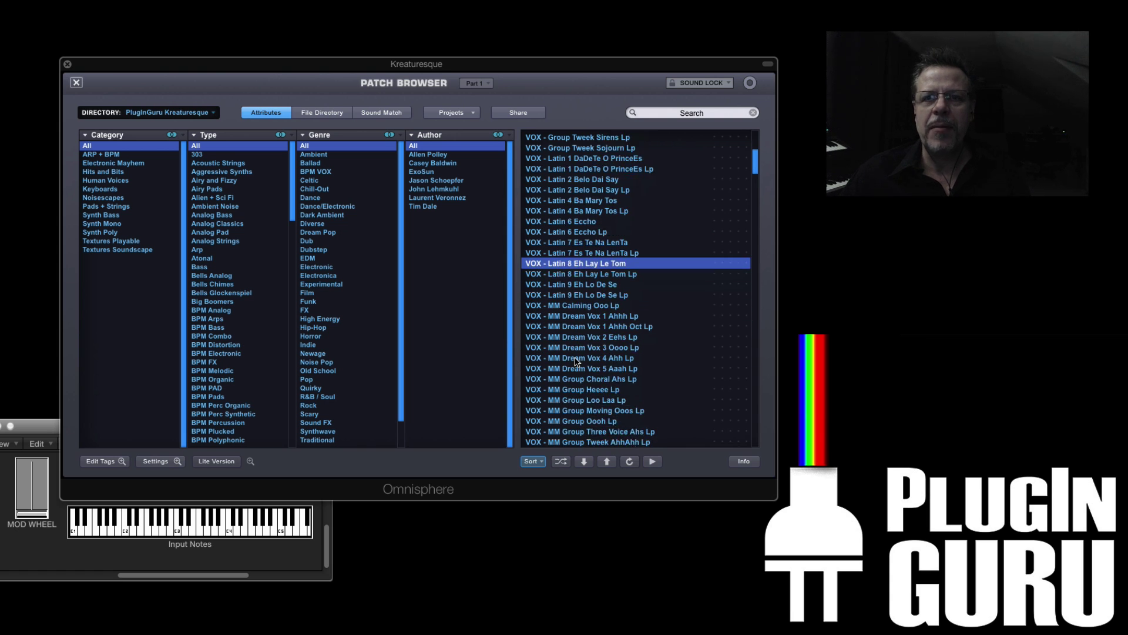
{"action": "scroll", "coordinate": [577, 361], "scroll_direction": "down", "scroll_amount": 7}
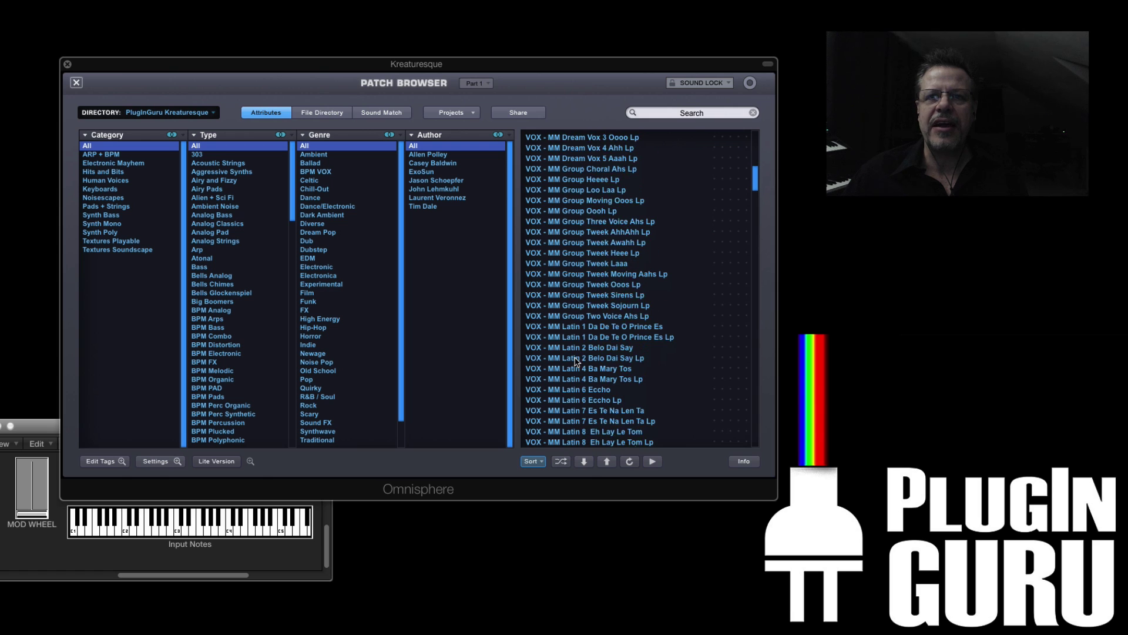
{"action": "scroll", "coordinate": [582, 377], "scroll_direction": "down", "scroll_amount": 2}
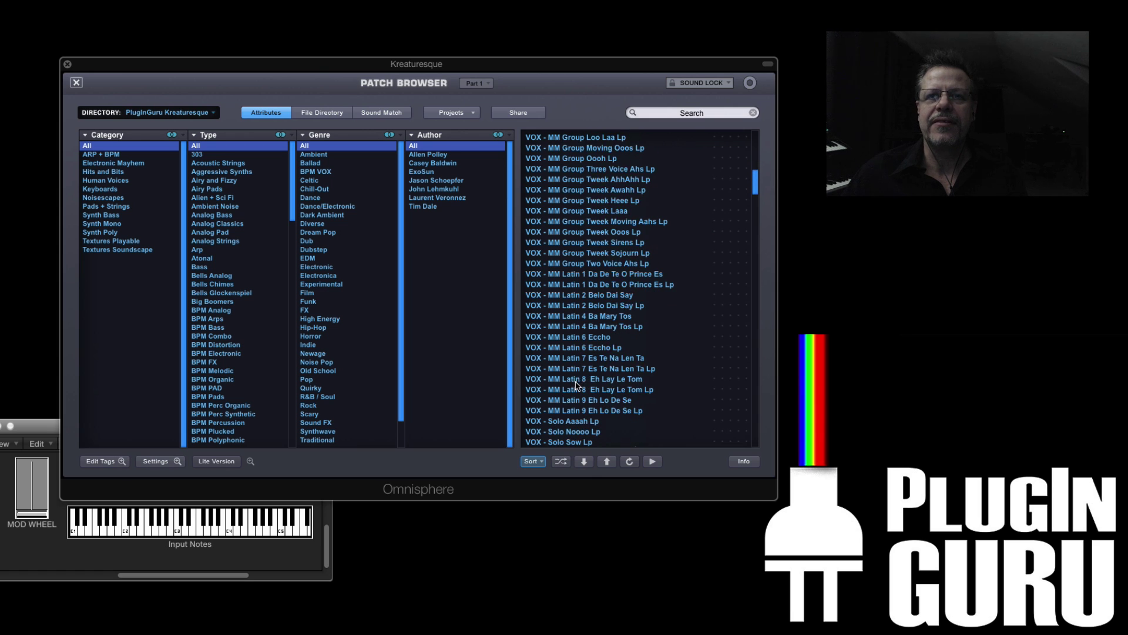
{"action": "left_click", "coordinate": [577, 380]}
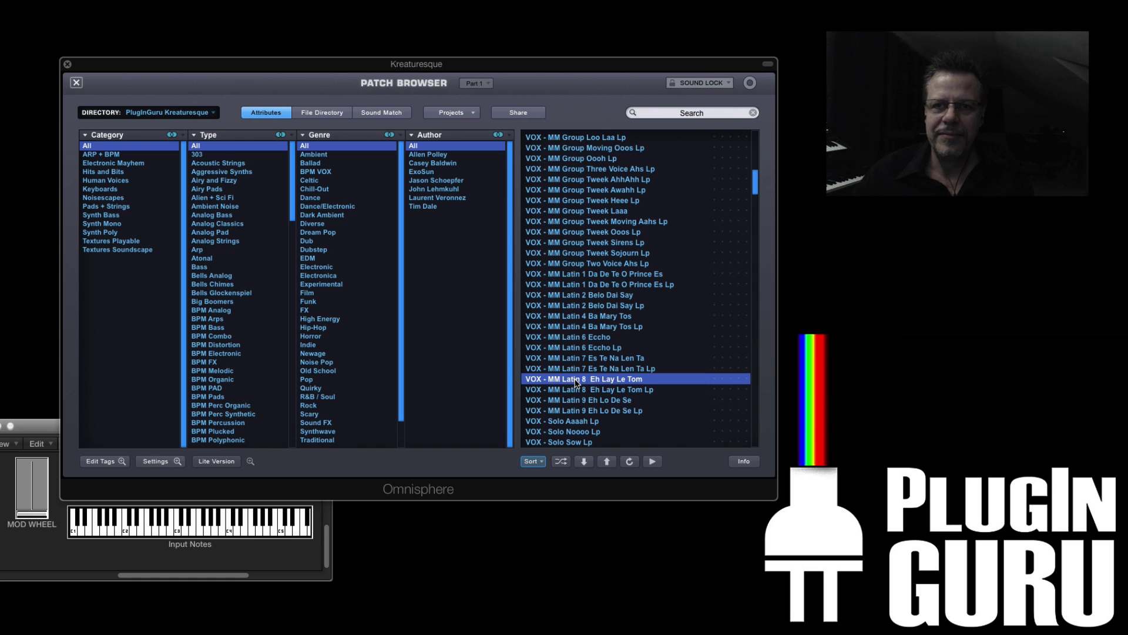
{"action": "left_click", "coordinate": [639, 393]}
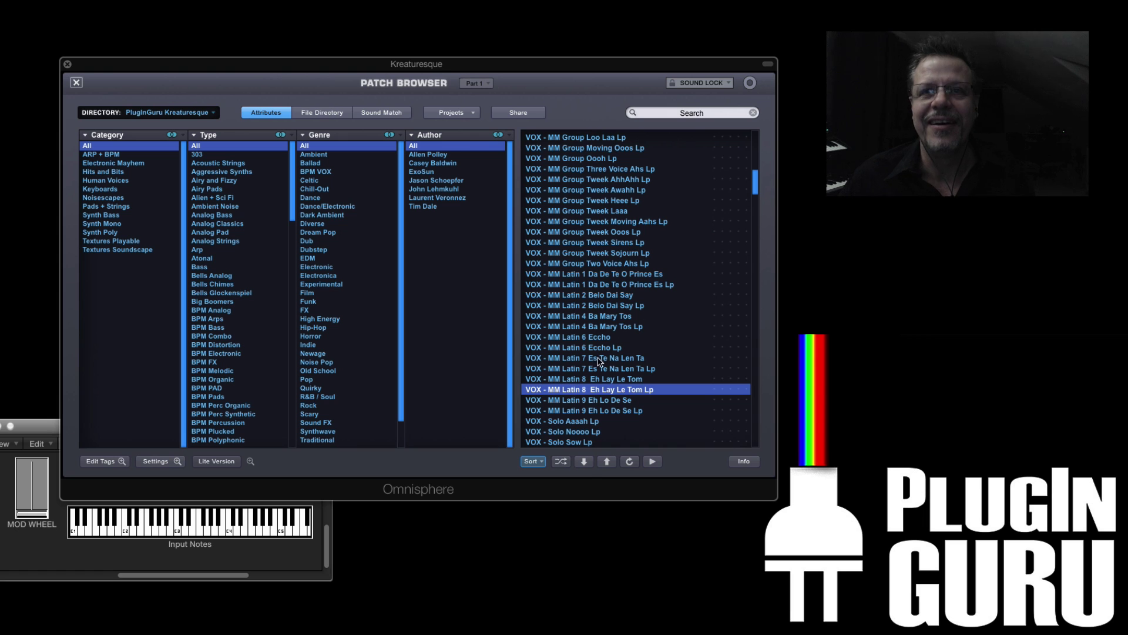
- Load VOX - MM Latin 9 Eh Lo De Se, followed by the phrase patch VOX PHRASE - Group Tweek Sojourn
{"action": "scroll", "coordinate": [594, 370], "scroll_direction": "down", "scroll_amount": 2}
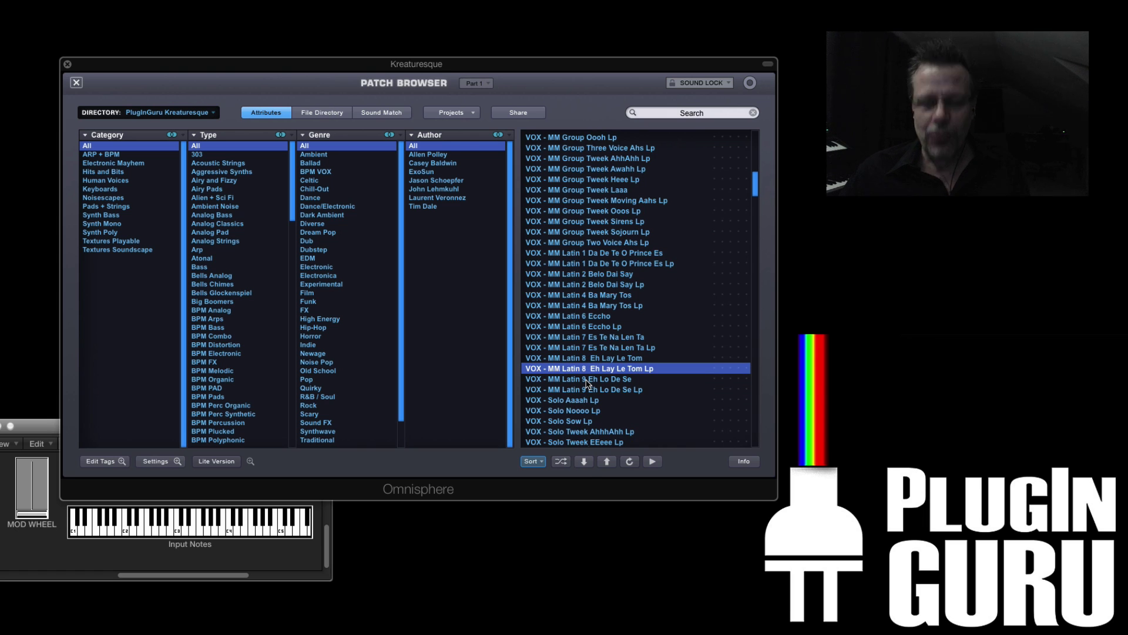
{"action": "left_click", "coordinate": [588, 382]}
{"action": "scroll", "coordinate": [589, 371], "scroll_direction": "down", "scroll_amount": 3}
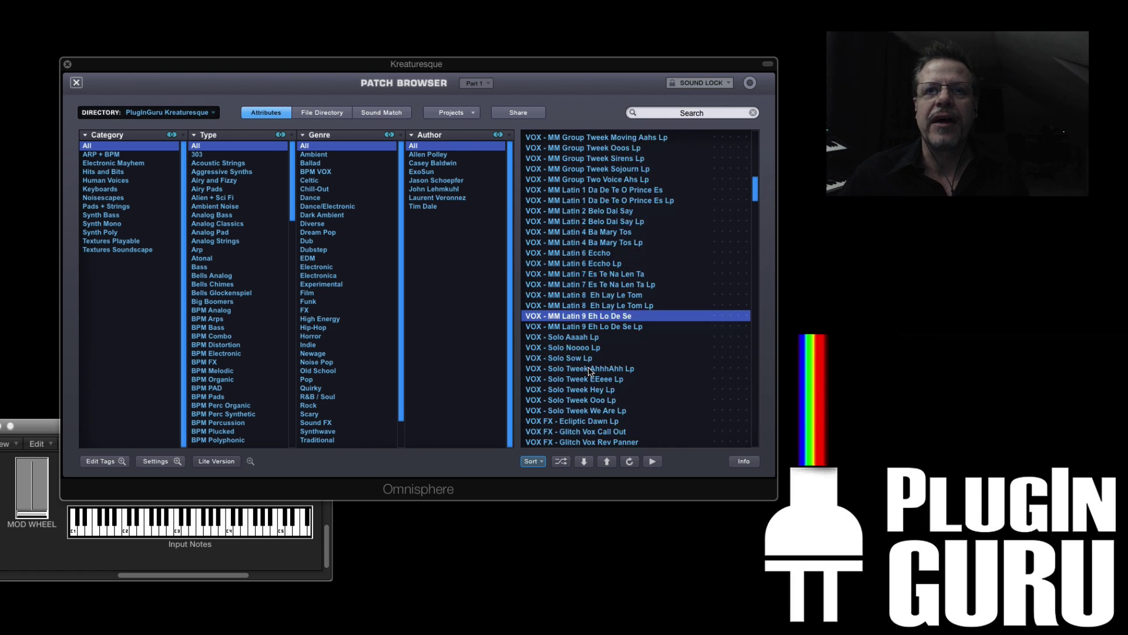
{"action": "scroll", "coordinate": [589, 371], "scroll_direction": "down", "scroll_amount": 10}
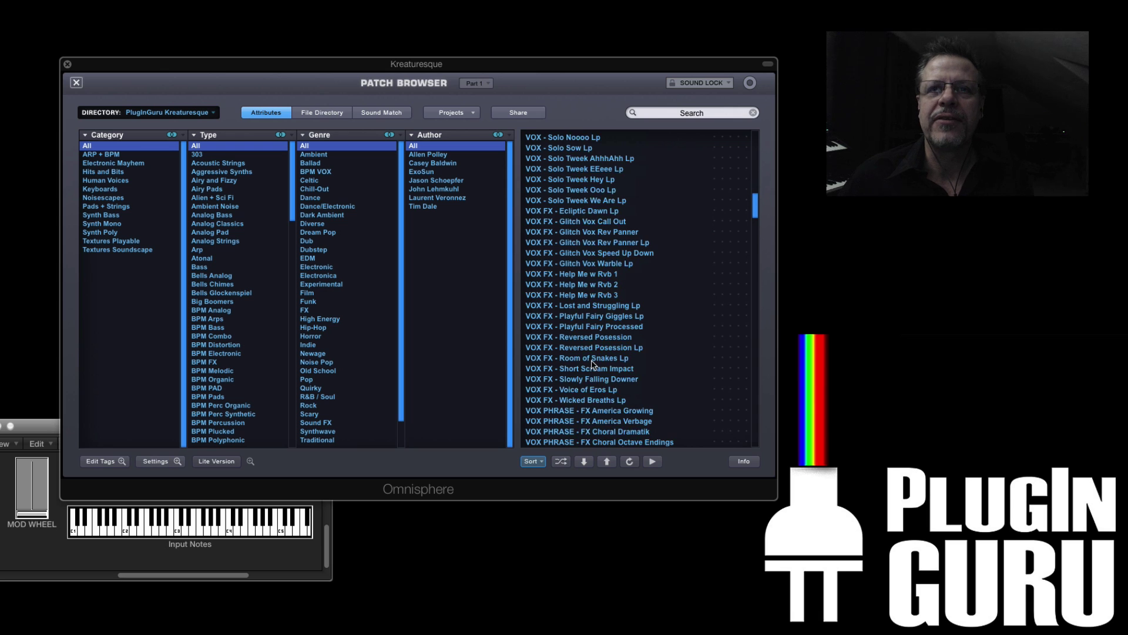
{"action": "scroll", "coordinate": [594, 365], "scroll_direction": "down", "scroll_amount": 6}
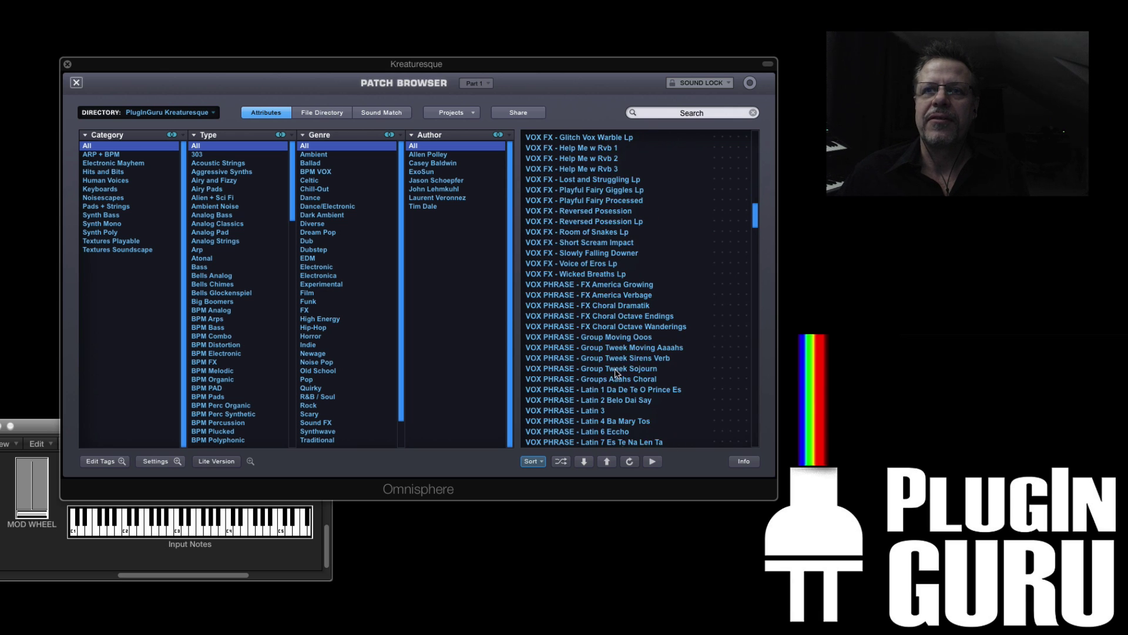
{"action": "left_click", "coordinate": [615, 370]}
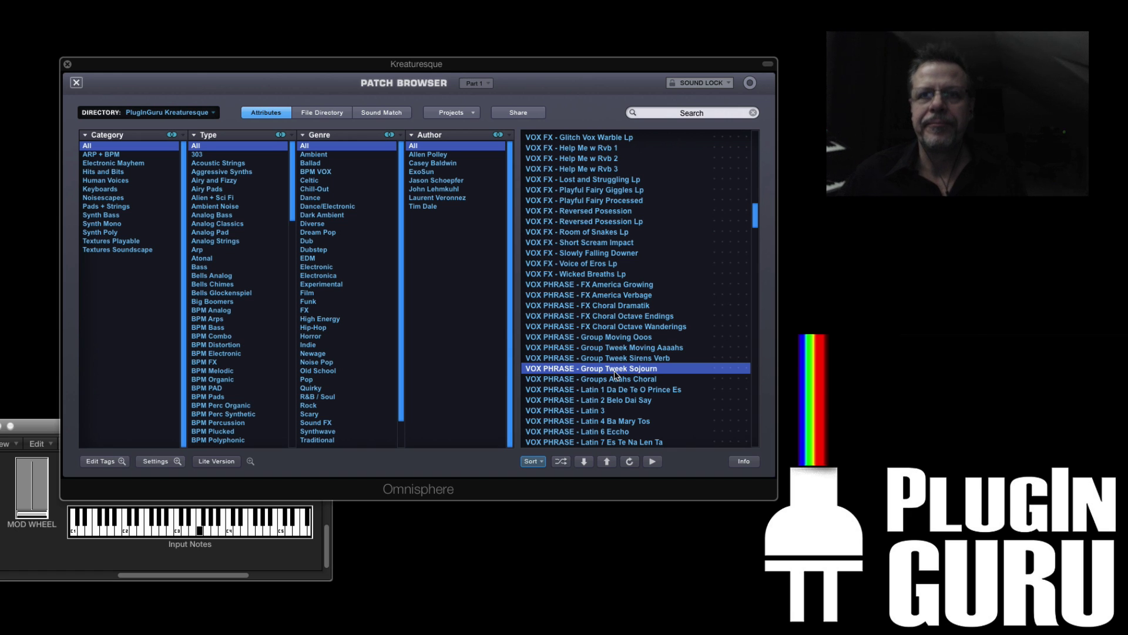
- Load the playable looped version of the Sojourn group vocal, VOX - Group Tweek Sojourn Lp
{"action": "scroll", "coordinate": [615, 374], "scroll_direction": "up", "scroll_amount": 8}
{"action": "scroll", "coordinate": [616, 363], "scroll_direction": "up", "scroll_amount": 8}
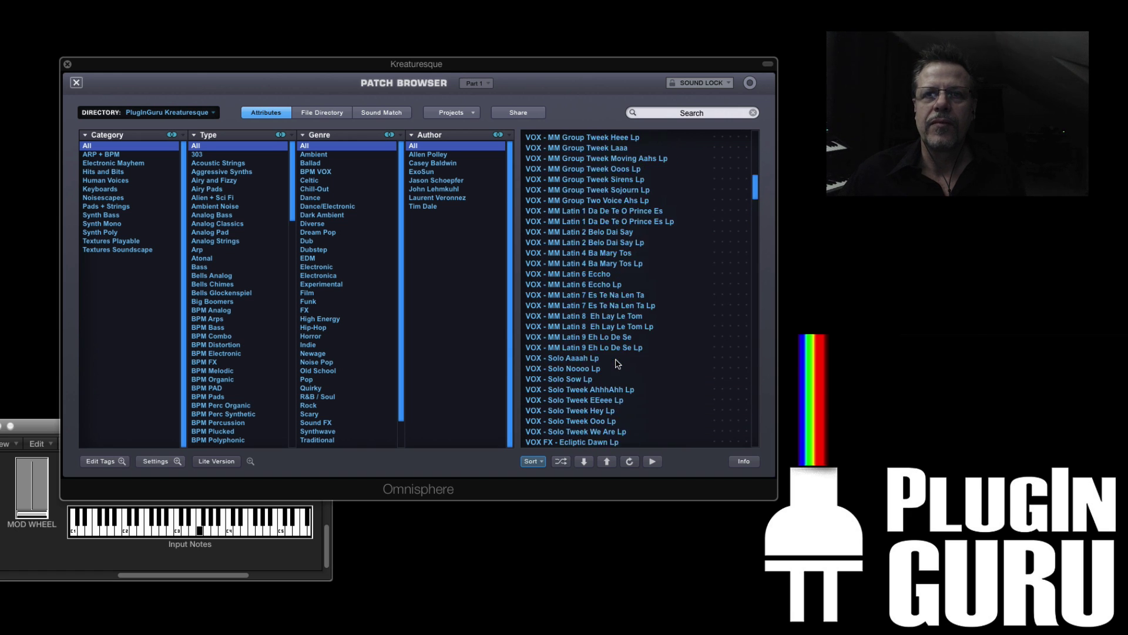
{"action": "scroll", "coordinate": [616, 362], "scroll_direction": "up", "scroll_amount": 7}
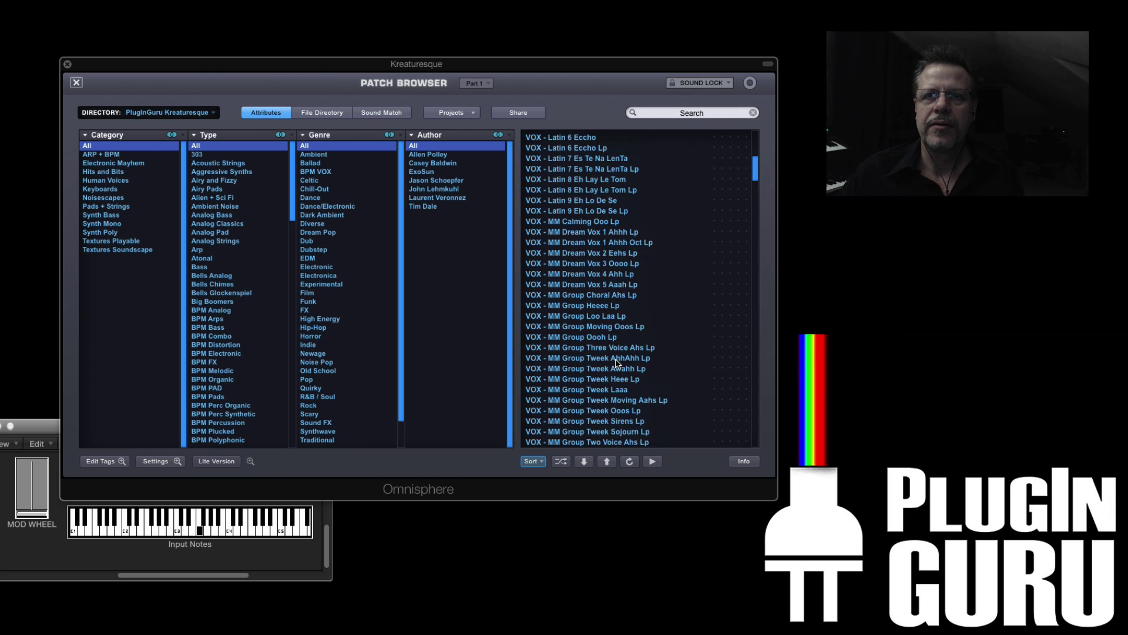
{"action": "scroll", "coordinate": [616, 362], "scroll_direction": "up", "scroll_amount": 2}
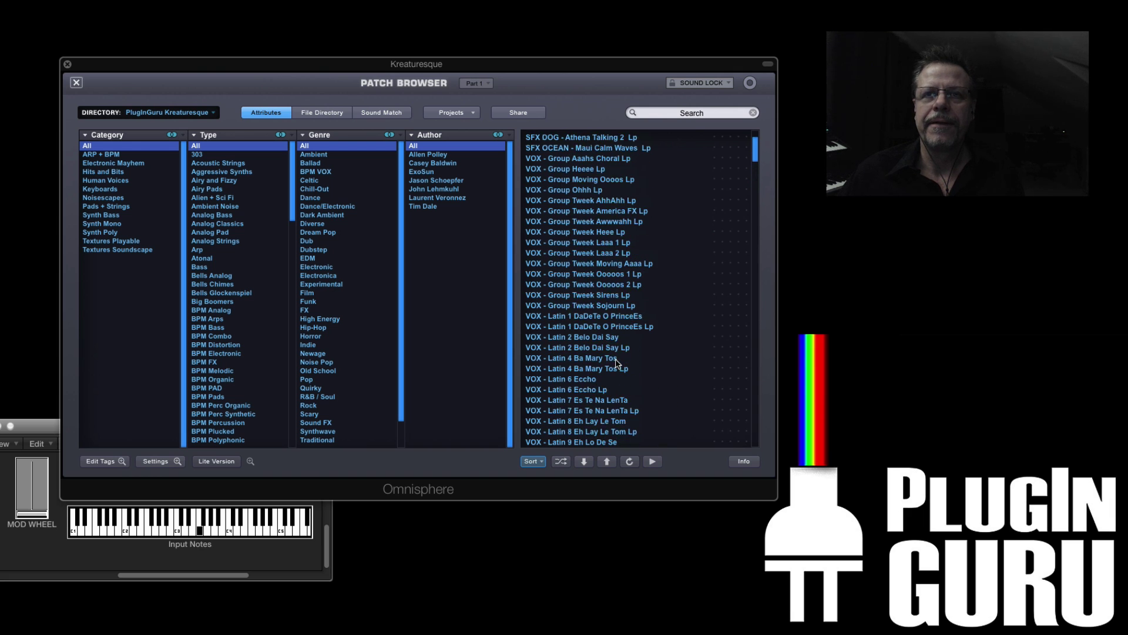
{"action": "scroll", "coordinate": [616, 362], "scroll_direction": "up", "scroll_amount": 2}
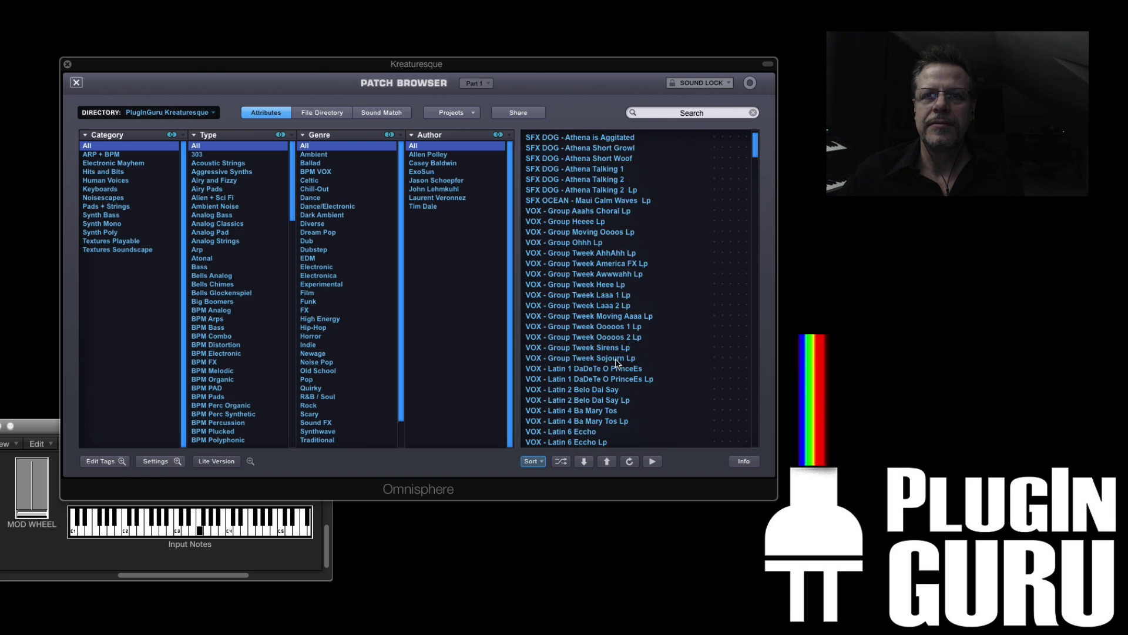
{"action": "scroll", "coordinate": [617, 365], "scroll_direction": "down", "scroll_amount": 2}
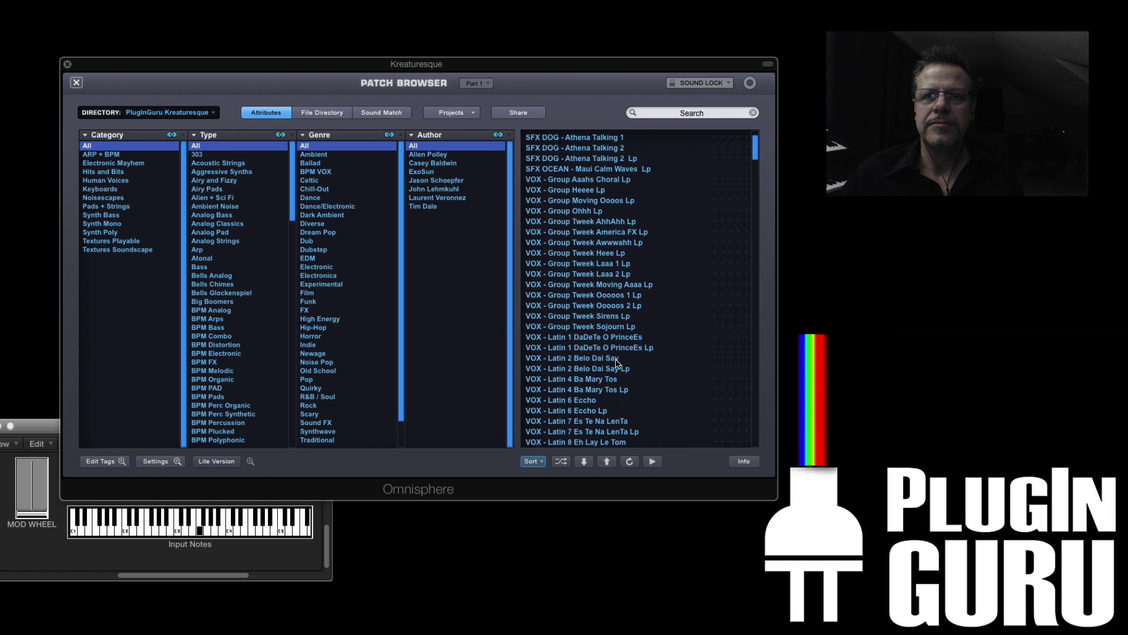
{"action": "left_click", "coordinate": [586, 326]}
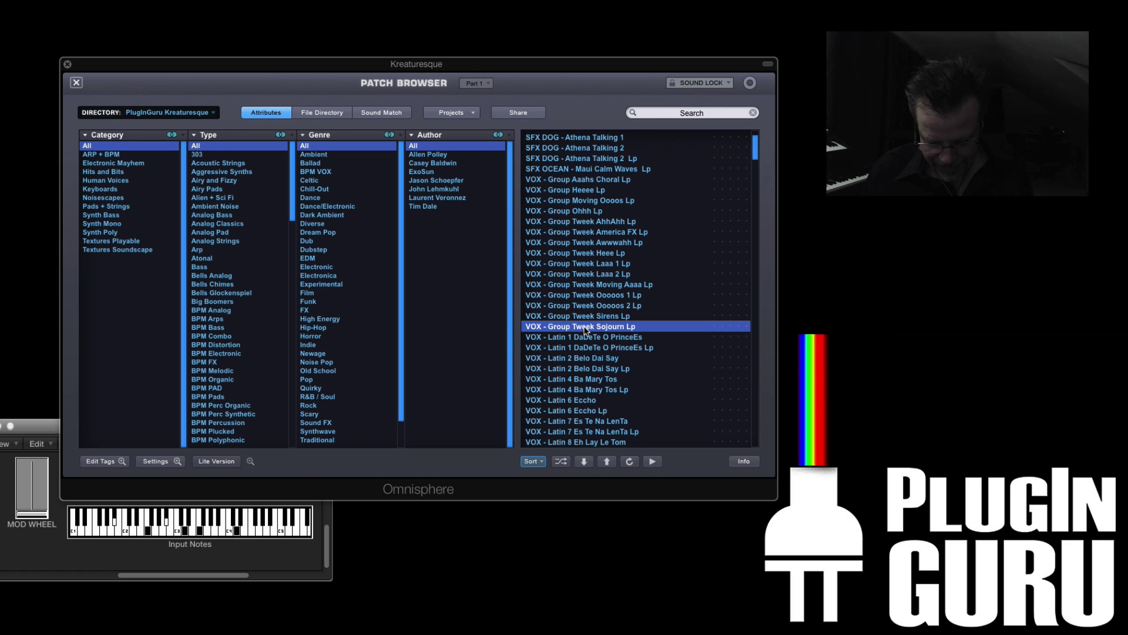
- Load the vocal effects phrase patch VOX PHRASE - FX America Verbage
{"action": "scroll", "coordinate": [597, 320], "scroll_direction": "down", "scroll_amount": 4}
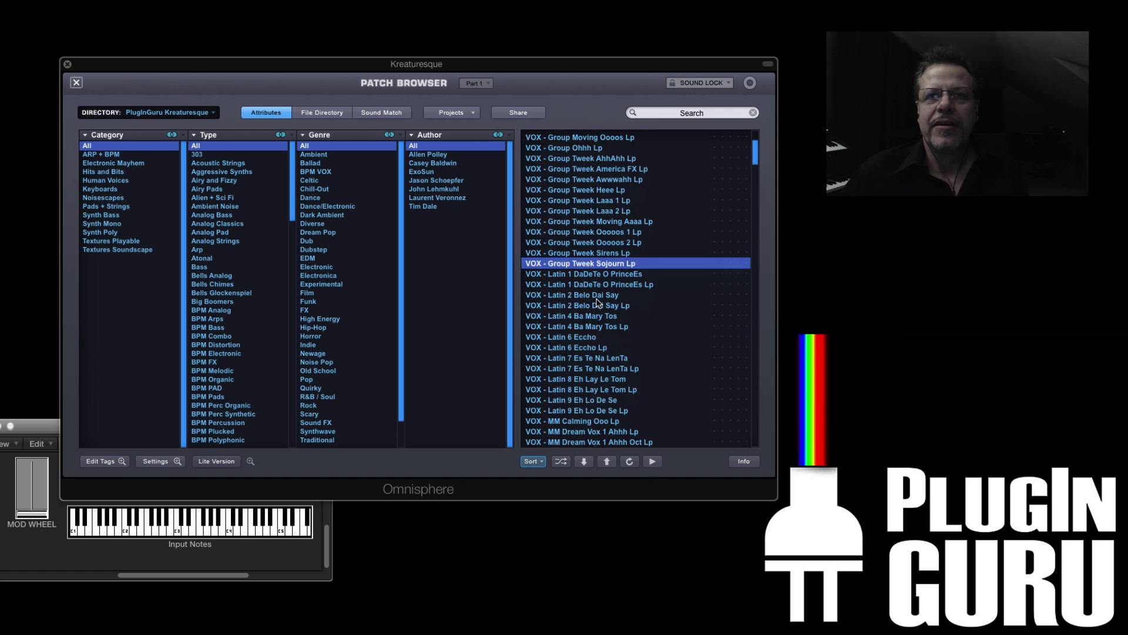
{"action": "scroll", "coordinate": [599, 316], "scroll_direction": "down", "scroll_amount": 7}
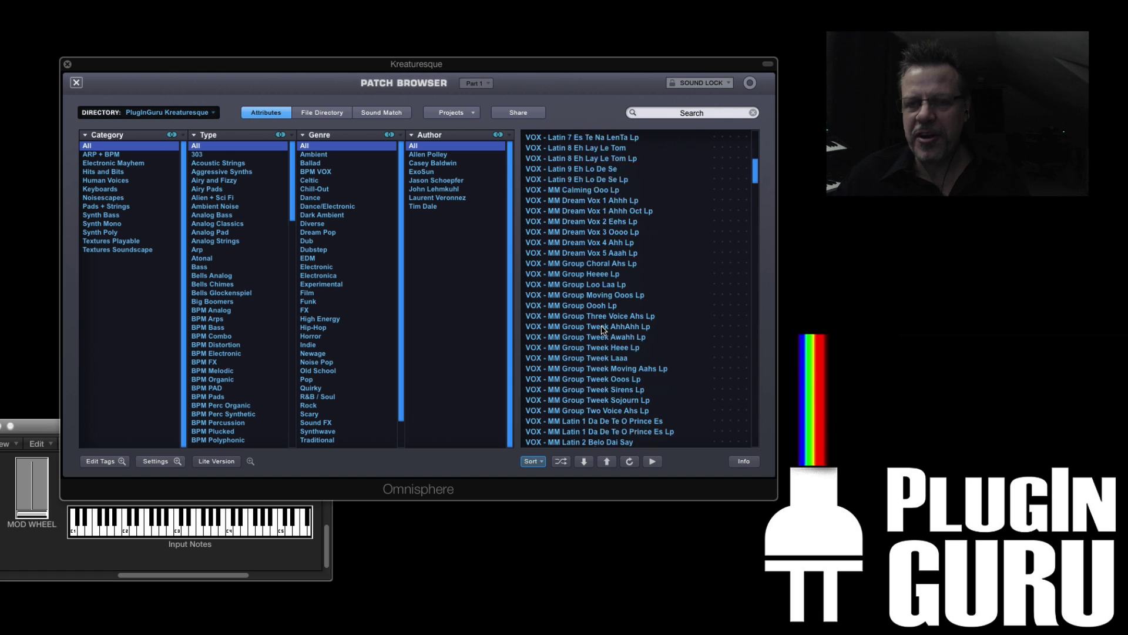
{"action": "scroll", "coordinate": [604, 329], "scroll_direction": "down", "scroll_amount": 5}
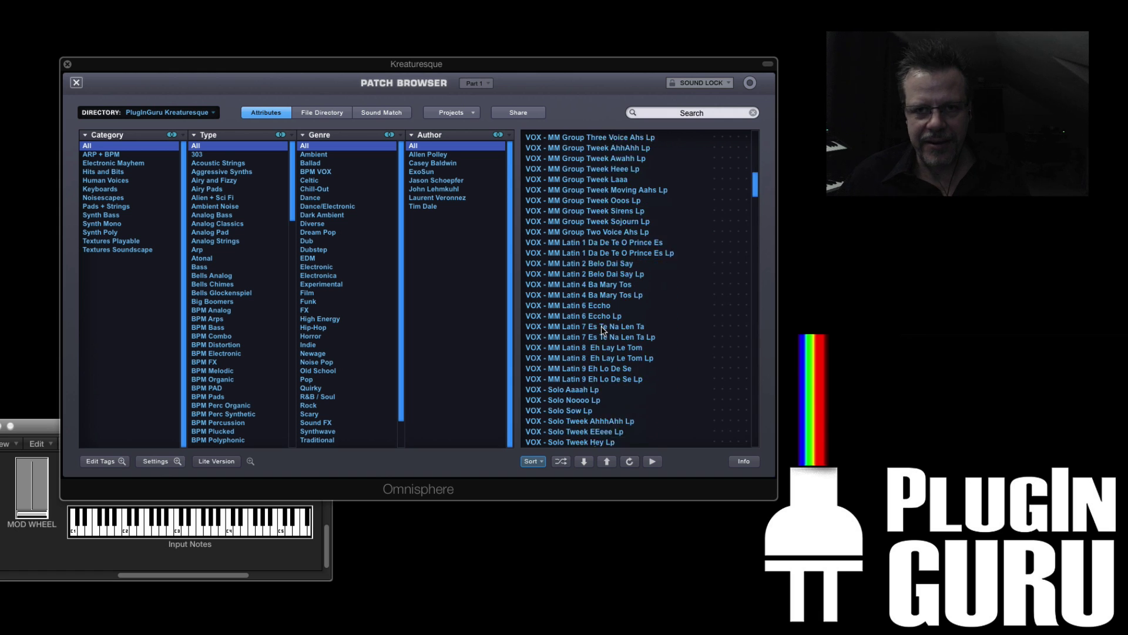
{"action": "scroll", "coordinate": [603, 329], "scroll_direction": "down", "scroll_amount": 2}
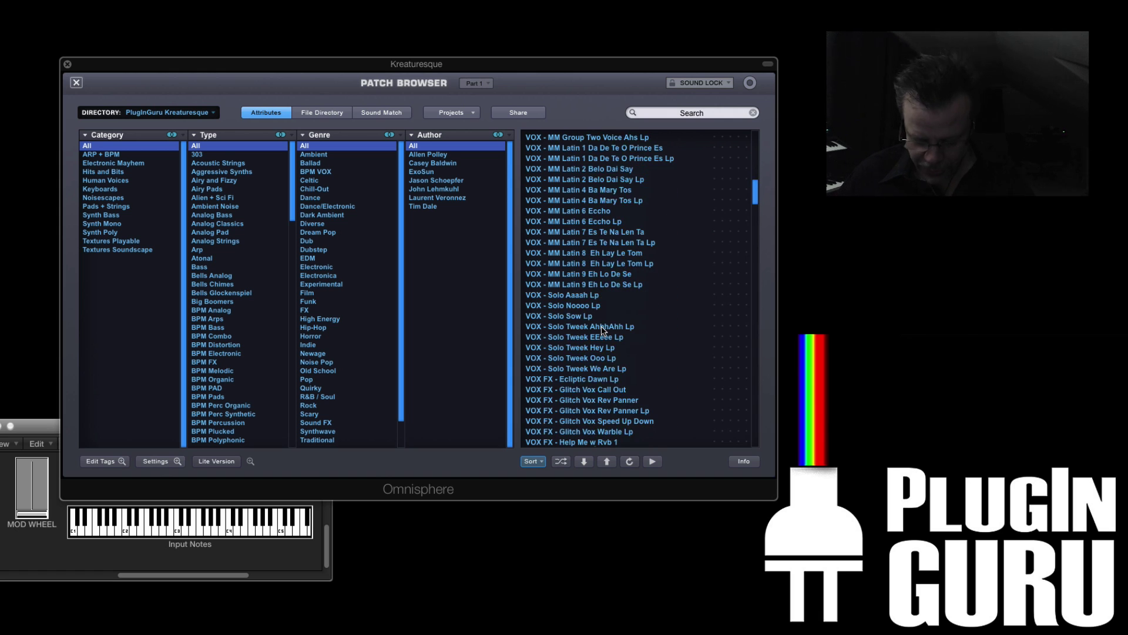
{"action": "scroll", "coordinate": [604, 329], "scroll_direction": "down", "scroll_amount": 5}
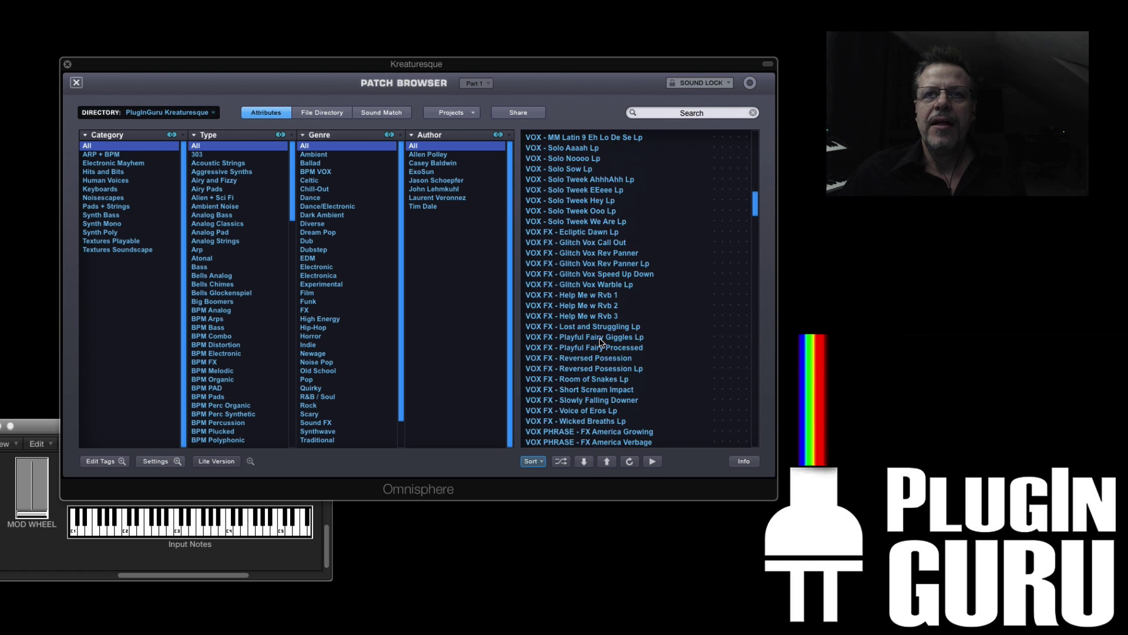
{"action": "scroll", "coordinate": [602, 341], "scroll_direction": "up", "scroll_amount": 3}
{"action": "scroll", "coordinate": [602, 341], "scroll_direction": "down", "scroll_amount": 5}
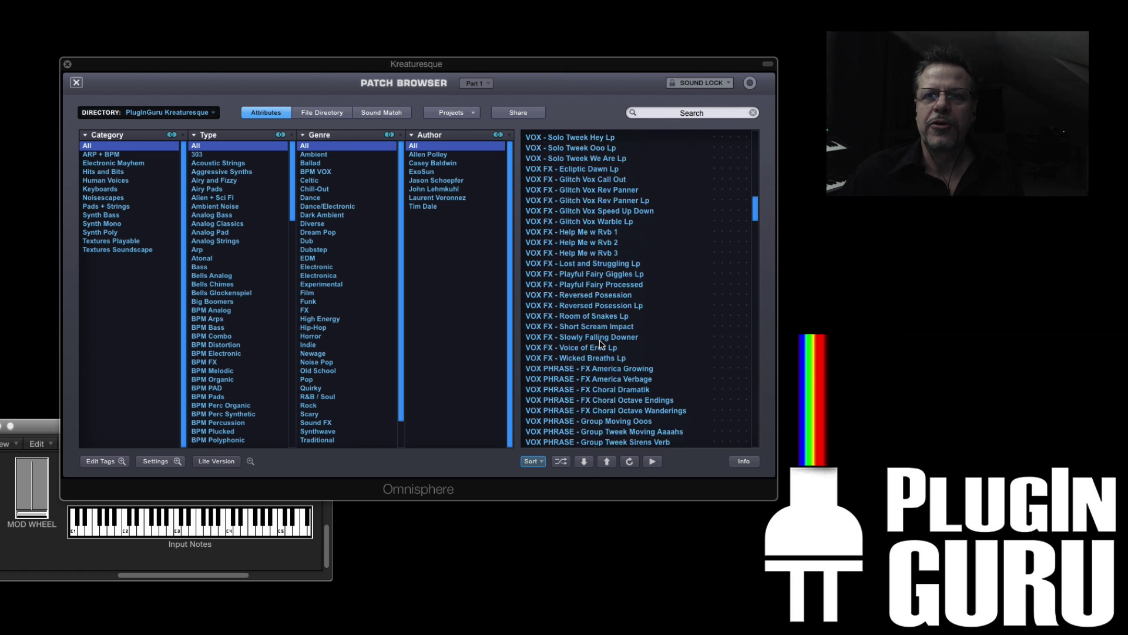
{"action": "scroll", "coordinate": [602, 344], "scroll_direction": "down", "scroll_amount": 4}
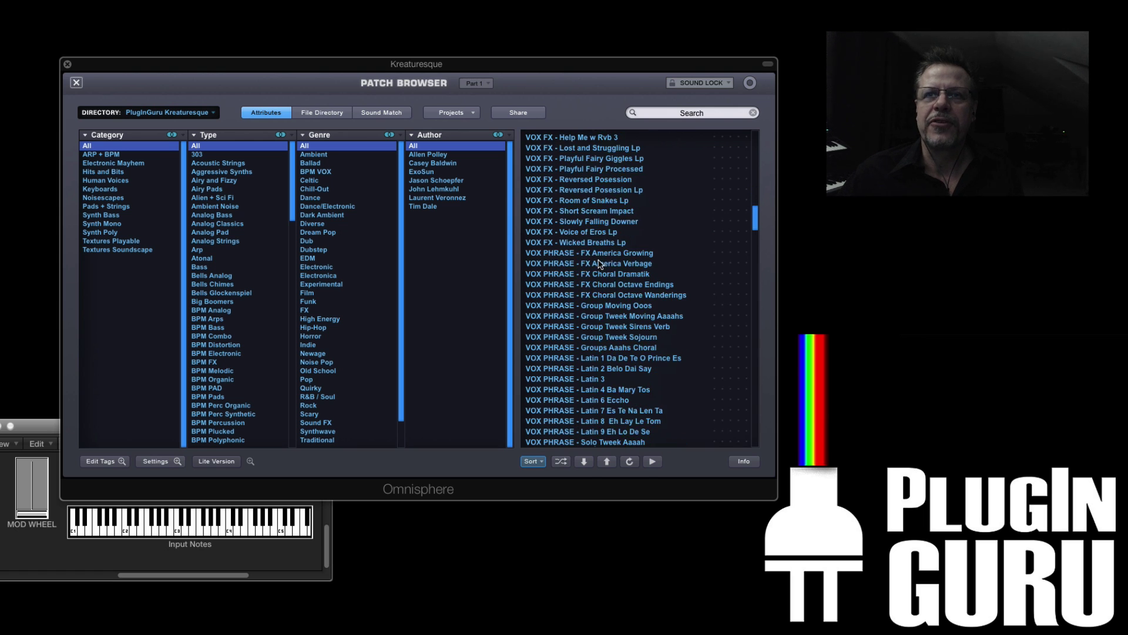
{"action": "left_click", "coordinate": [600, 266]}
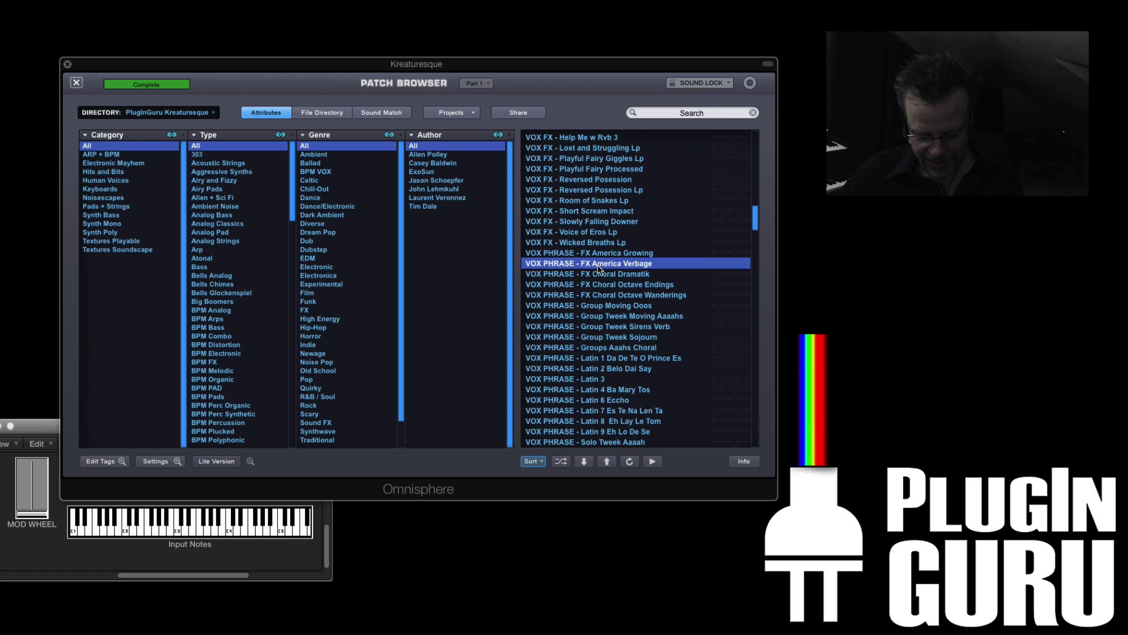
- Load the looped group vocal version of the America effect, VOX - Group Tweek America FX Lp
{"action": "scroll", "coordinate": [632, 327], "scroll_direction": "up", "scroll_amount": 1}
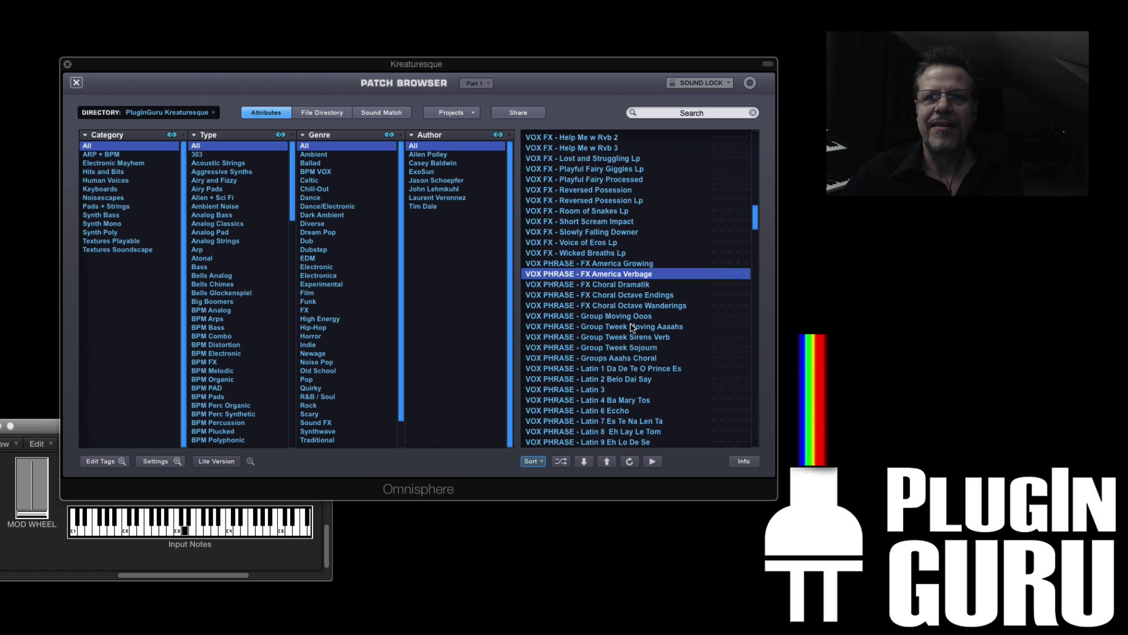
{"action": "scroll", "coordinate": [632, 328], "scroll_direction": "up", "scroll_amount": 10}
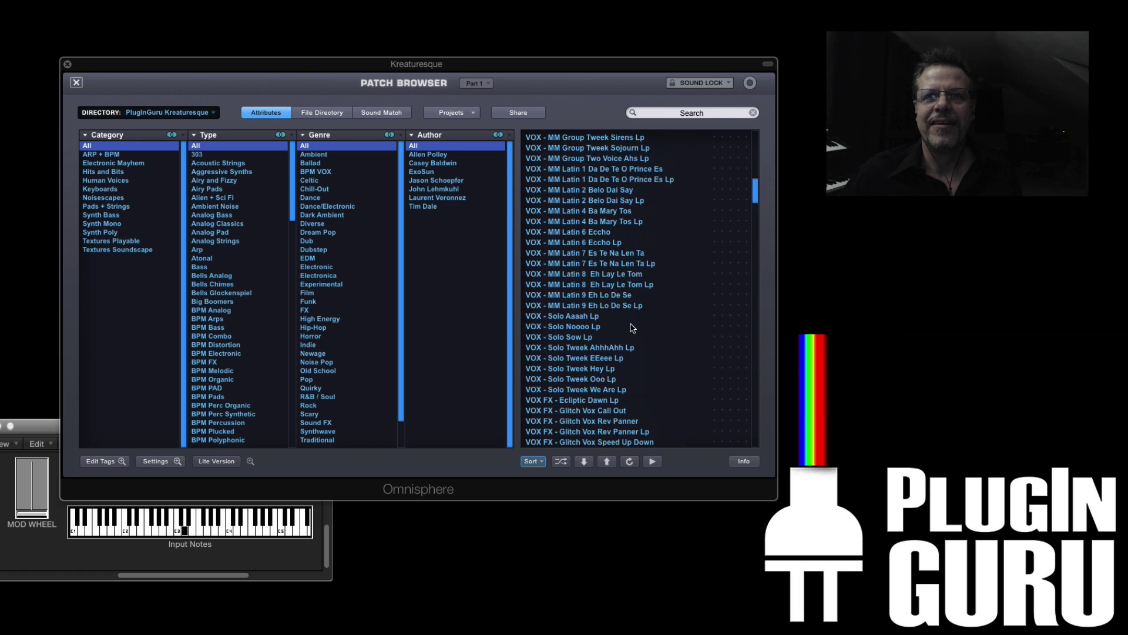
{"action": "scroll", "coordinate": [632, 327], "scroll_direction": "up", "scroll_amount": 10}
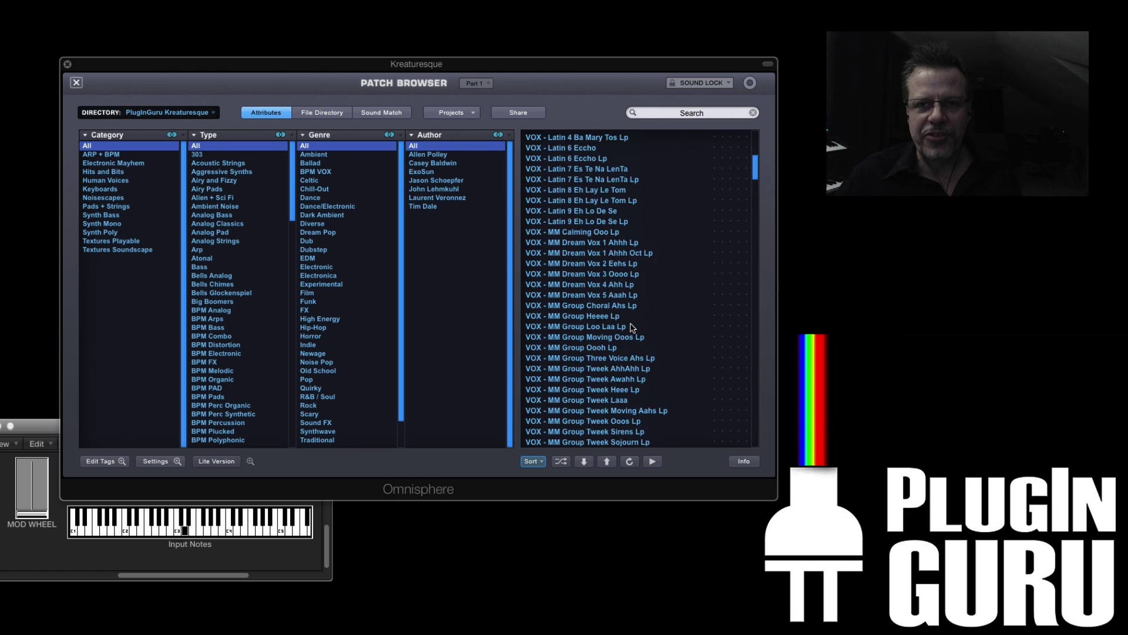
{"action": "scroll", "coordinate": [632, 327], "scroll_direction": "up", "scroll_amount": 4}
{"action": "scroll", "coordinate": [633, 327], "scroll_direction": "up", "scroll_amount": 6}
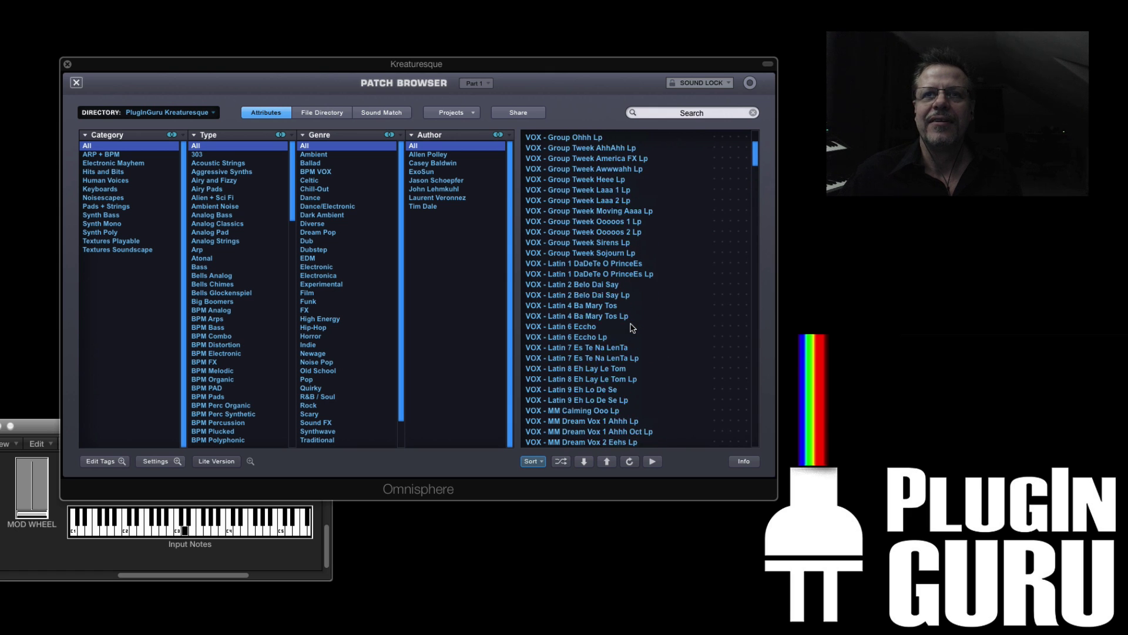
{"action": "scroll", "coordinate": [633, 327], "scroll_direction": "up", "scroll_amount": 2}
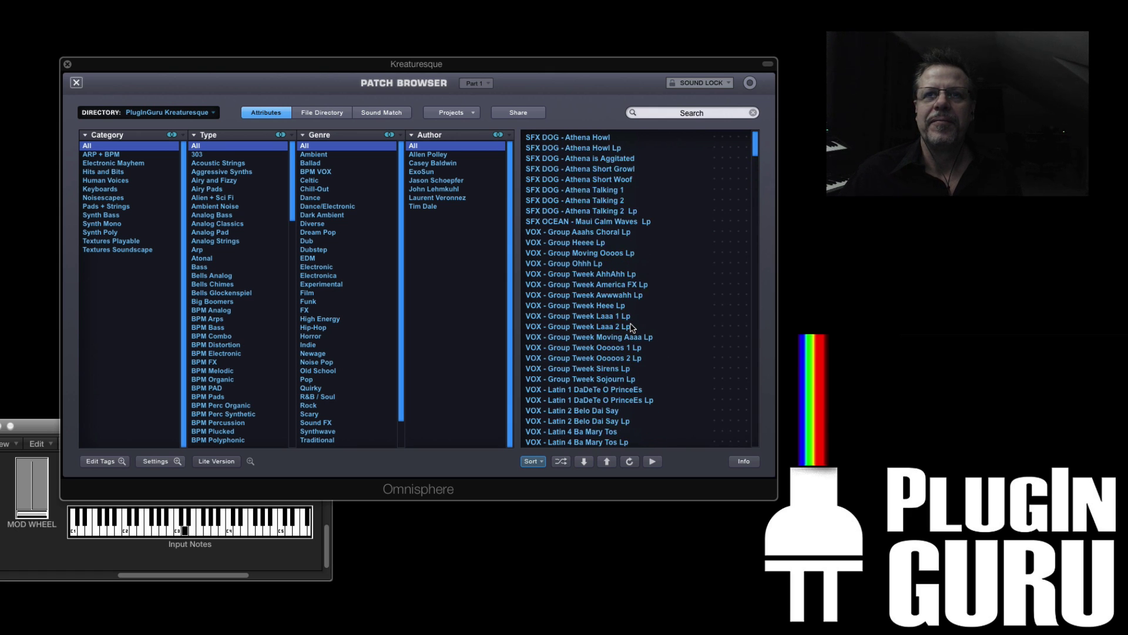
{"action": "left_click", "coordinate": [586, 286]}
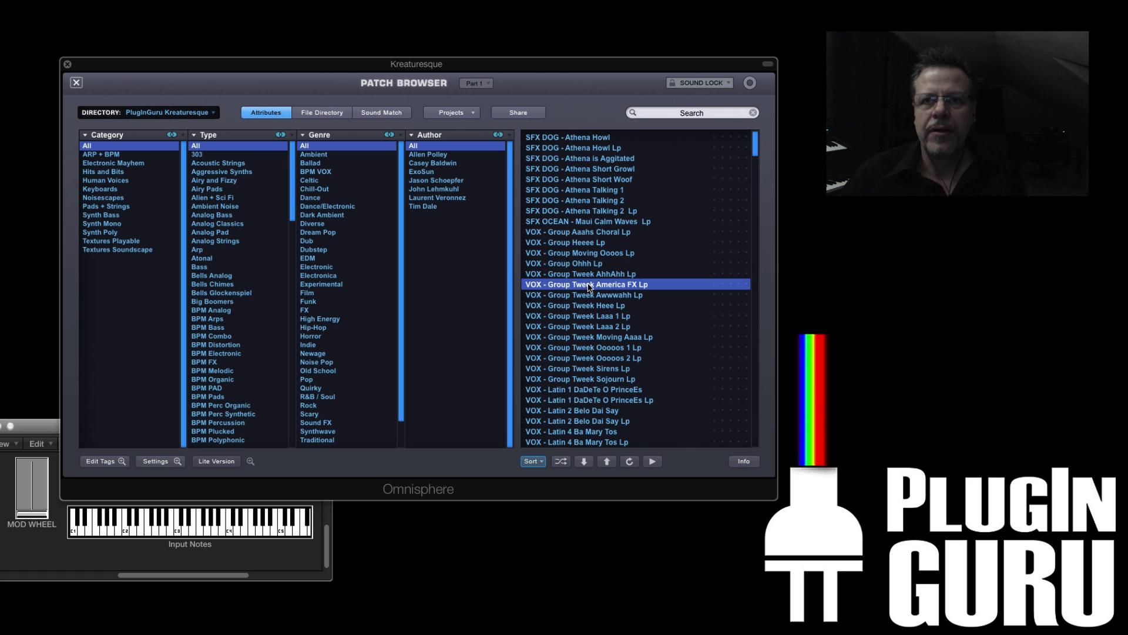
- Return to the Latin vocal phrase patch VOX PHRASE - Latin 8 Eh Lay Le Tom and load it
{"action": "scroll", "coordinate": [623, 347], "scroll_direction": "down", "scroll_amount": 3}
{"action": "scroll", "coordinate": [613, 358], "scroll_direction": "down", "scroll_amount": 9}
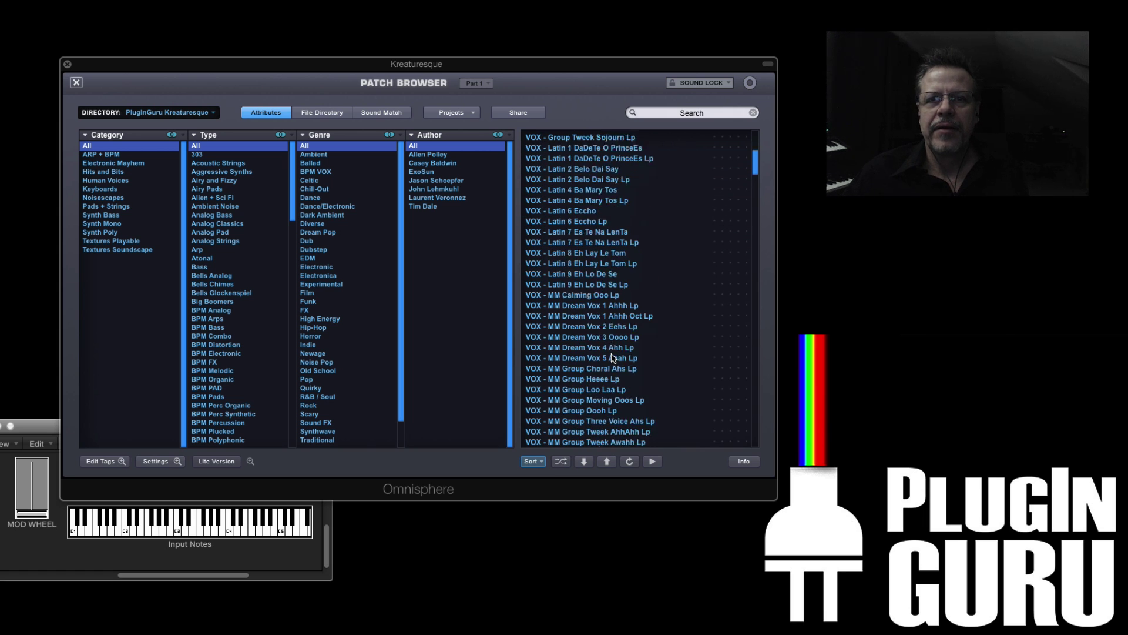
{"action": "scroll", "coordinate": [613, 358], "scroll_direction": "down", "scroll_amount": 10}
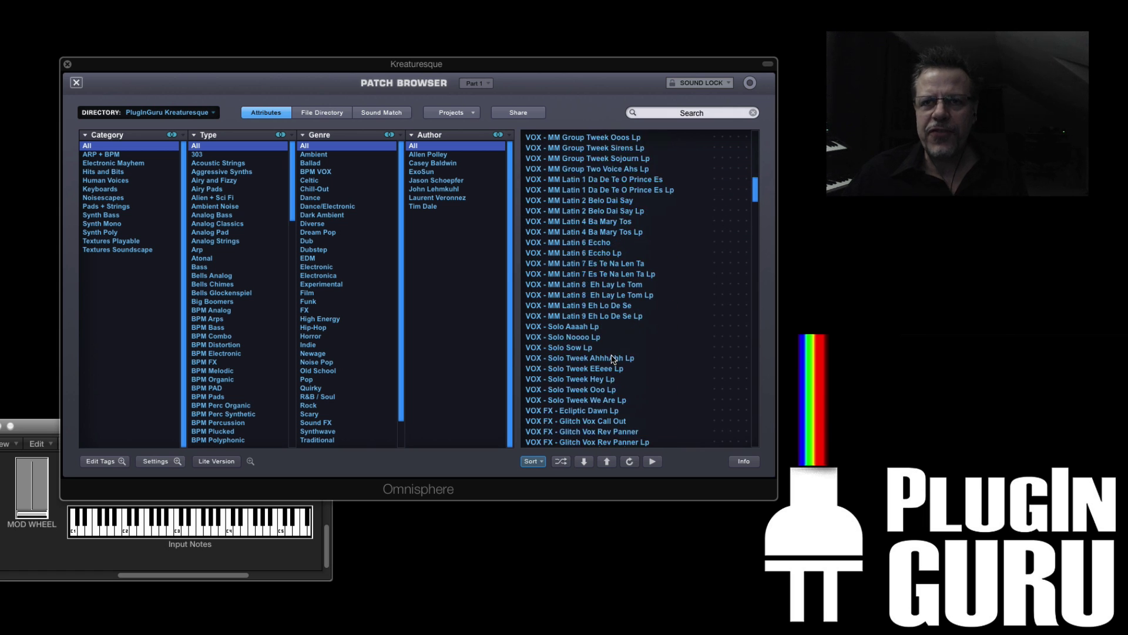
{"action": "scroll", "coordinate": [613, 358], "scroll_direction": "down", "scroll_amount": 5}
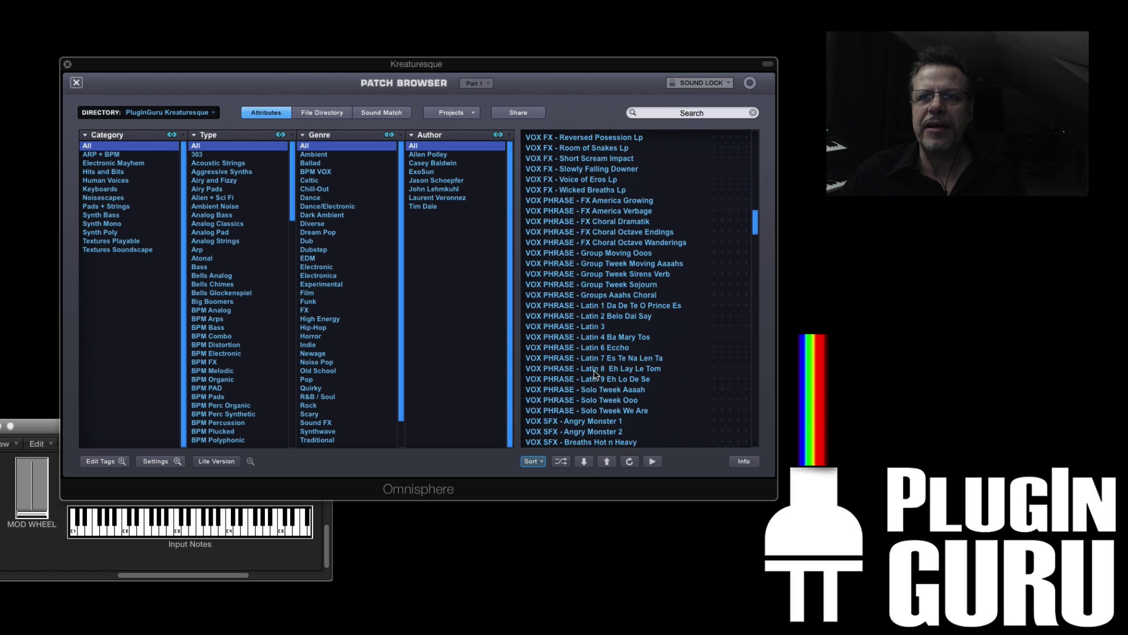
{"action": "left_click", "coordinate": [596, 370]}
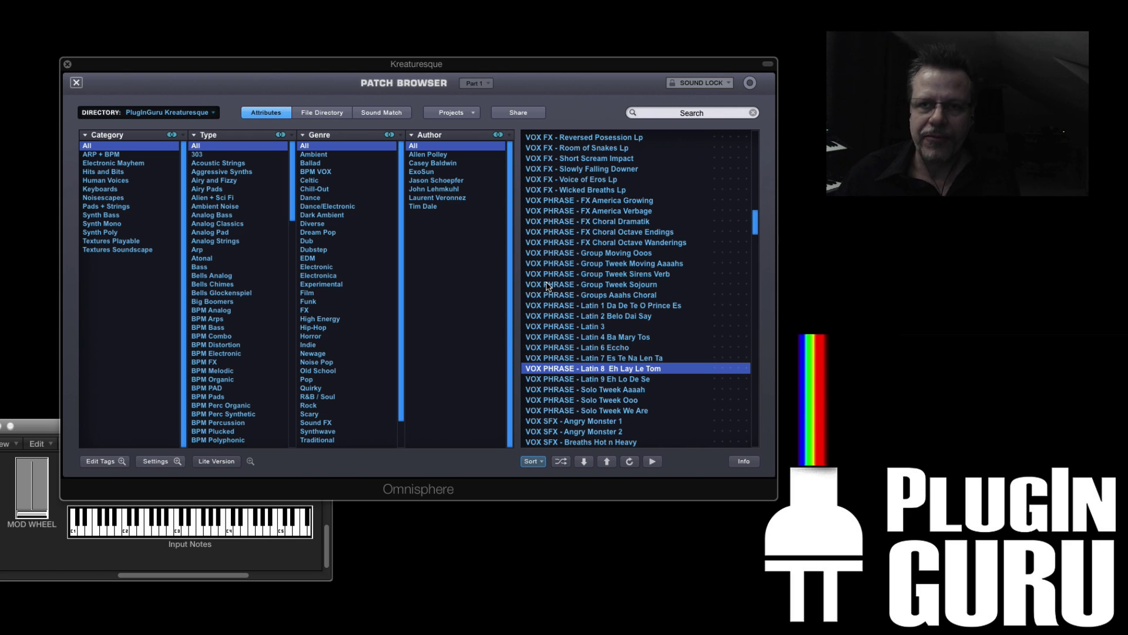
{"action": "scroll", "coordinate": [558, 317], "scroll_direction": "up", "scroll_amount": 4}
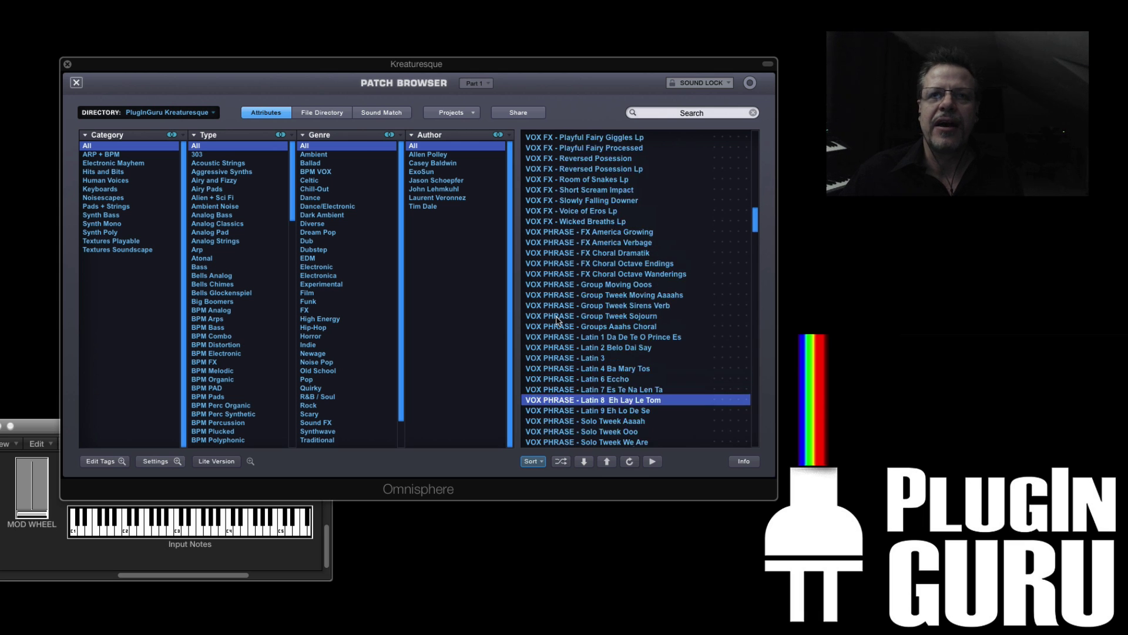
- Load the looped group vocal patch VOX - Group Tweek Ooooos 1 Lp from the start of the VOX patches
{"action": "scroll", "coordinate": [559, 319], "scroll_direction": "up", "scroll_amount": 8}
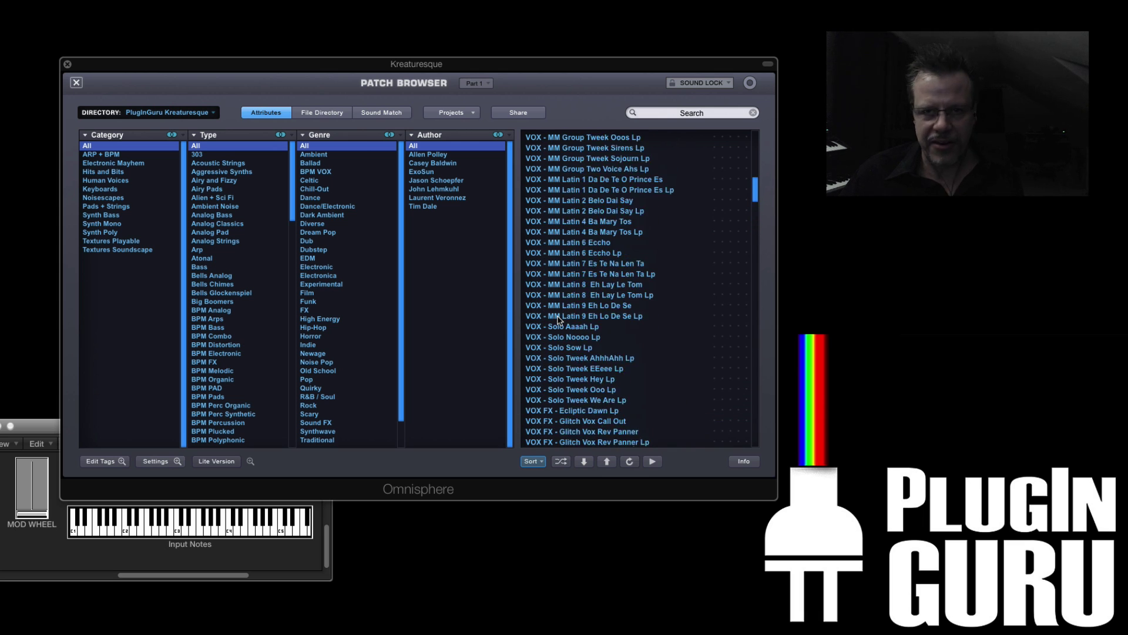
{"action": "scroll", "coordinate": [561, 320], "scroll_direction": "up", "scroll_amount": 7}
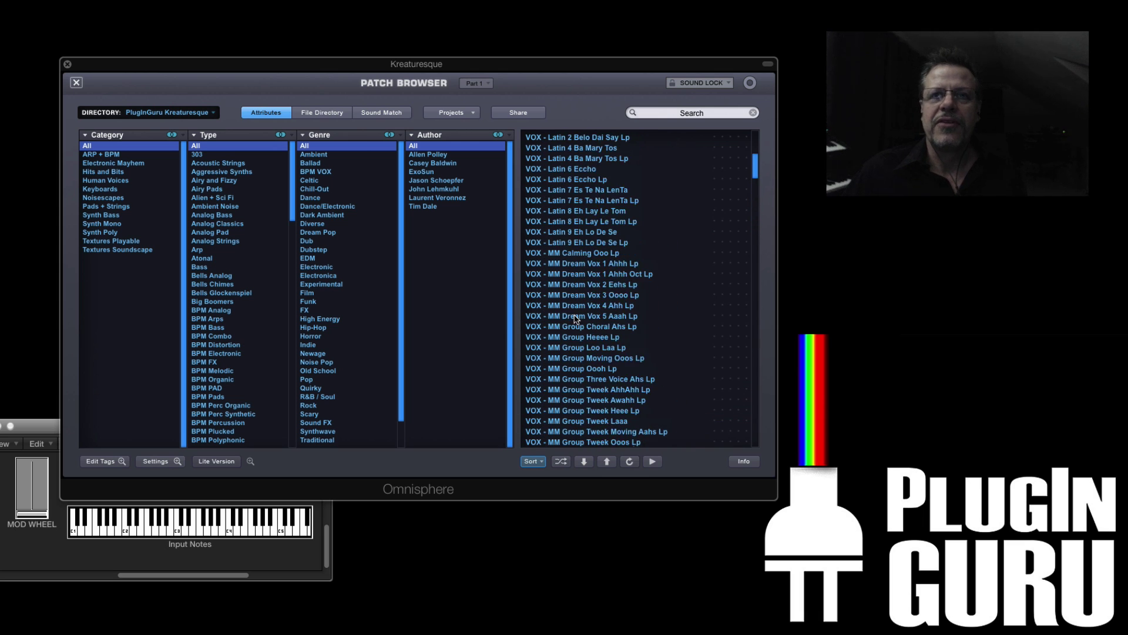
{"action": "scroll", "coordinate": [576, 319], "scroll_direction": "up", "scroll_amount": 7}
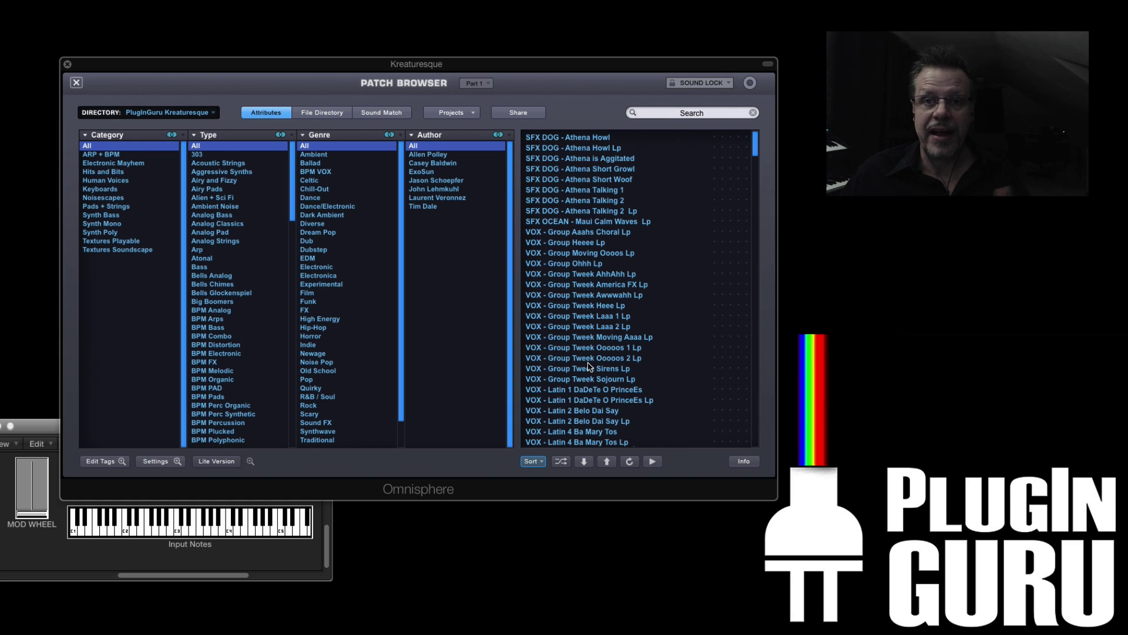
{"action": "scroll", "coordinate": [589, 364], "scroll_direction": "down", "scroll_amount": 1}
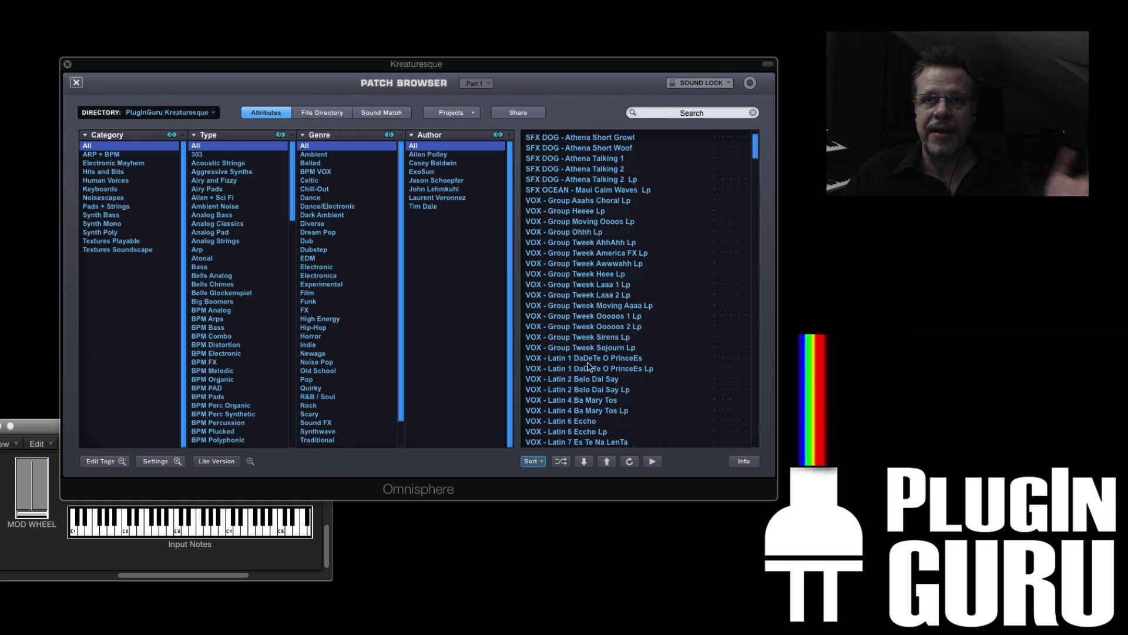
{"action": "left_click", "coordinate": [590, 318]}
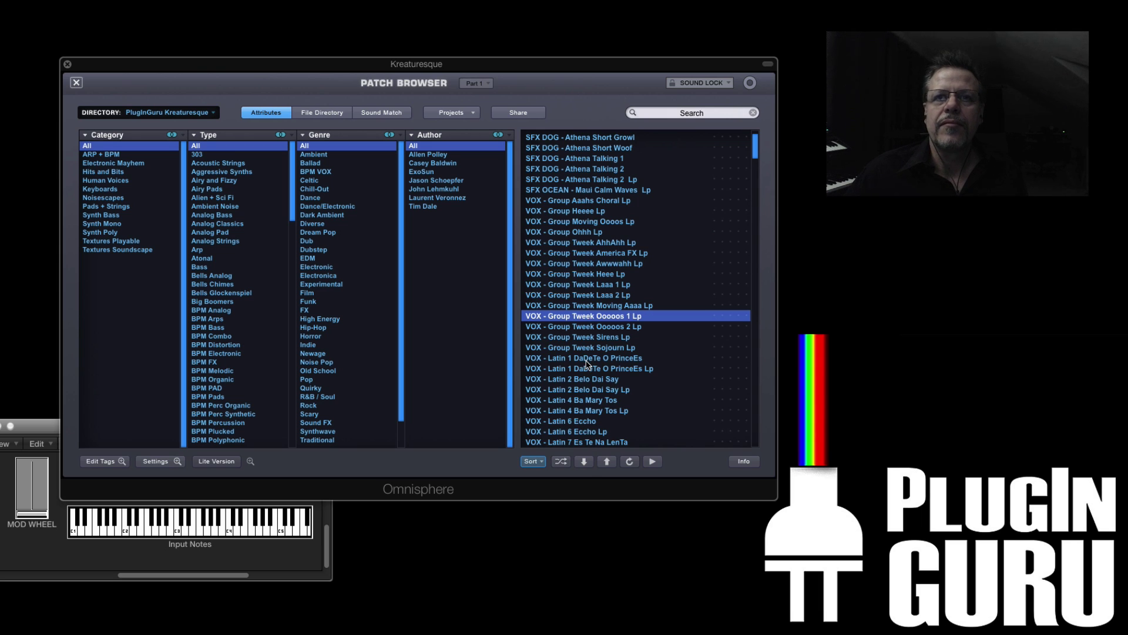
- Load the playable Latin vocal patch VOX - Latin 4 Ba Mary Tos
{"action": "scroll", "coordinate": [587, 365], "scroll_direction": "down", "scroll_amount": 4}
{"action": "scroll", "coordinate": [587, 363], "scroll_direction": "down", "scroll_amount": 3}
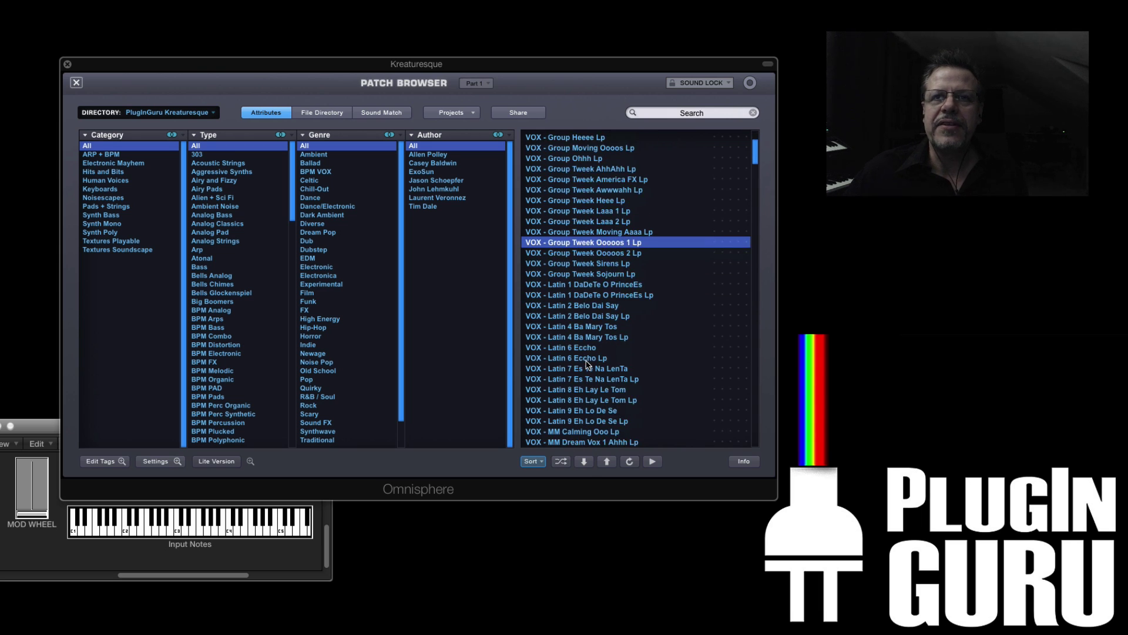
{"action": "left_click", "coordinate": [577, 328]}
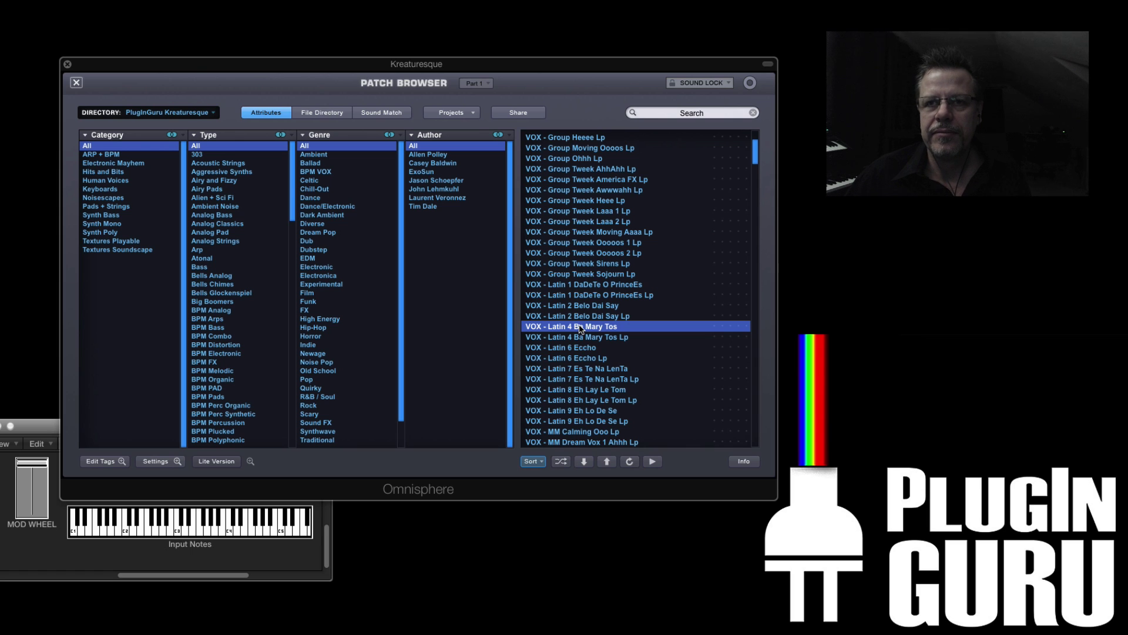
- Load the MM version of the same Latin vocal, VOX - MM Latin 4 Ba Mary Tos
{"action": "scroll", "coordinate": [564, 372], "scroll_direction": "down", "scroll_amount": 2}
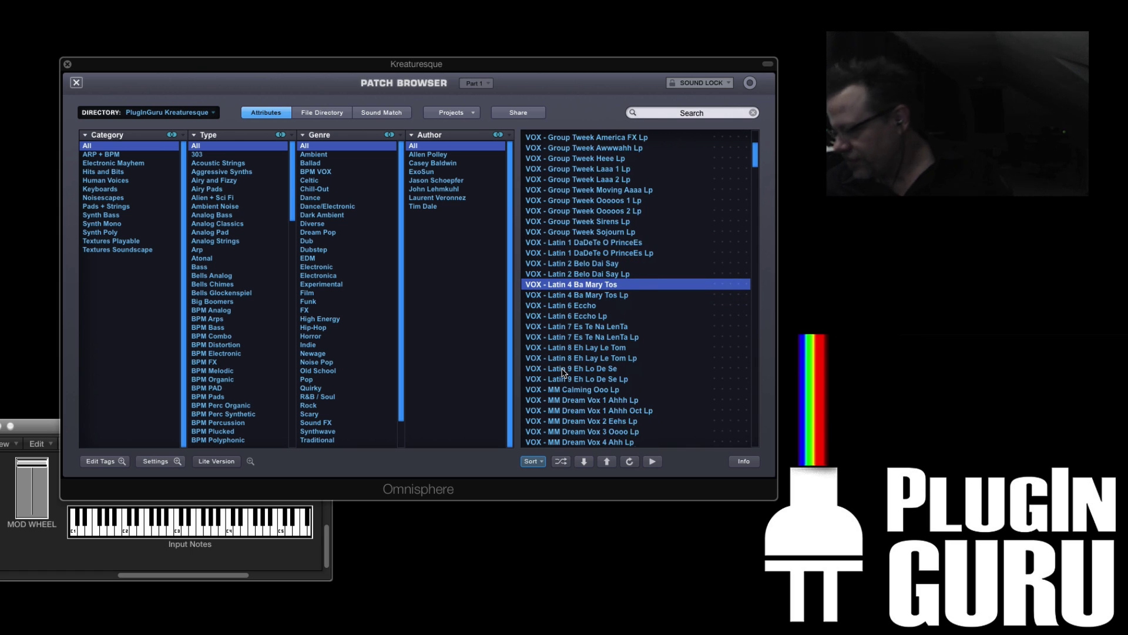
{"action": "scroll", "coordinate": [564, 372], "scroll_direction": "down", "scroll_amount": 1}
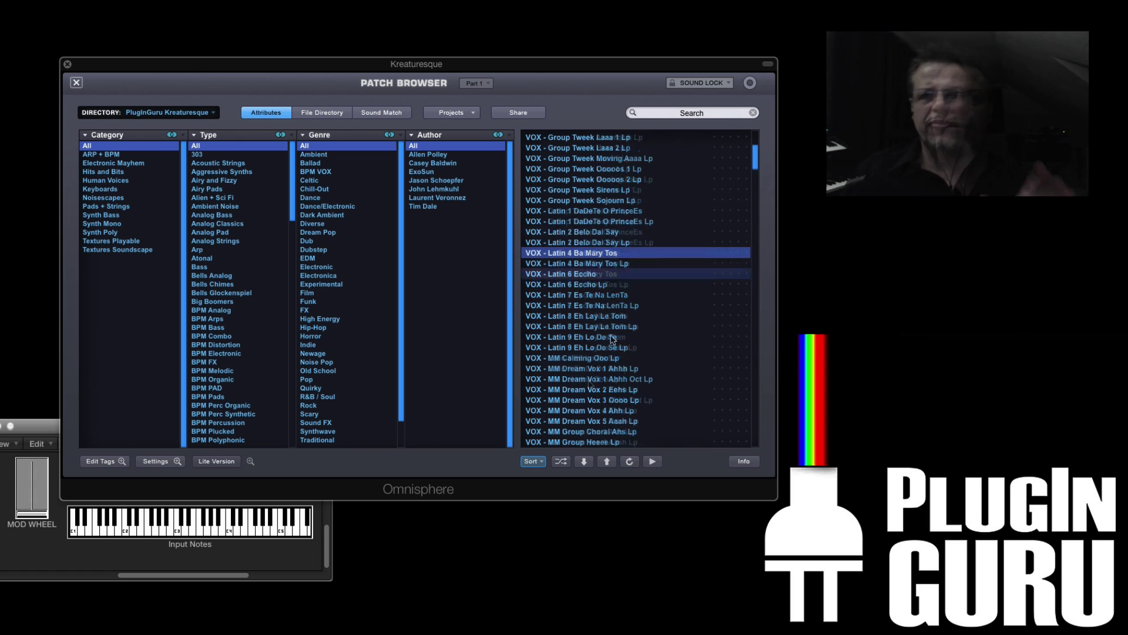
{"action": "scroll", "coordinate": [608, 296], "scroll_direction": "up", "scroll_amount": 2}
{"action": "scroll", "coordinate": [608, 296], "scroll_direction": "up", "scroll_amount": 6}
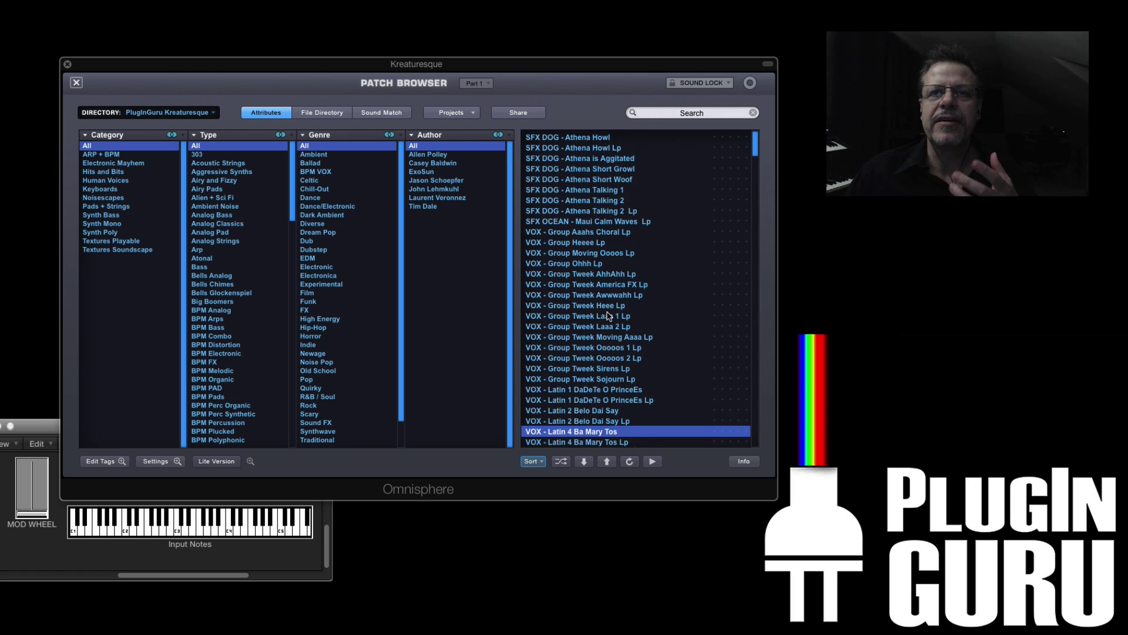
{"action": "scroll", "coordinate": [610, 314], "scroll_direction": "down", "scroll_amount": 2}
{"action": "scroll", "coordinate": [598, 312], "scroll_direction": "down", "scroll_amount": 3}
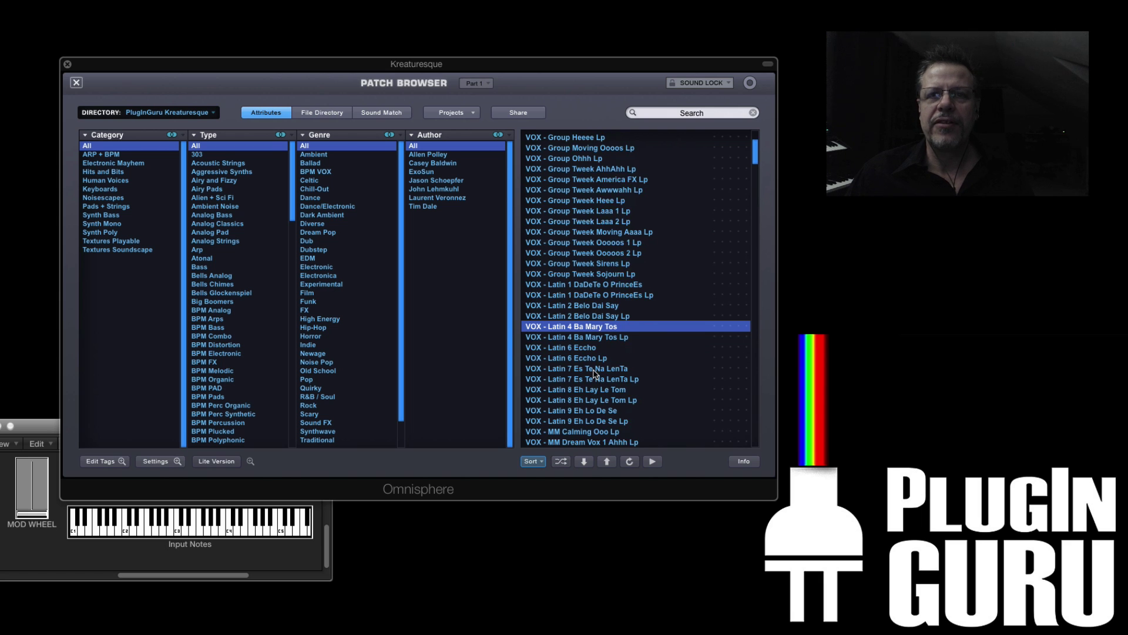
{"action": "scroll", "coordinate": [594, 373], "scroll_direction": "down", "scroll_amount": 4}
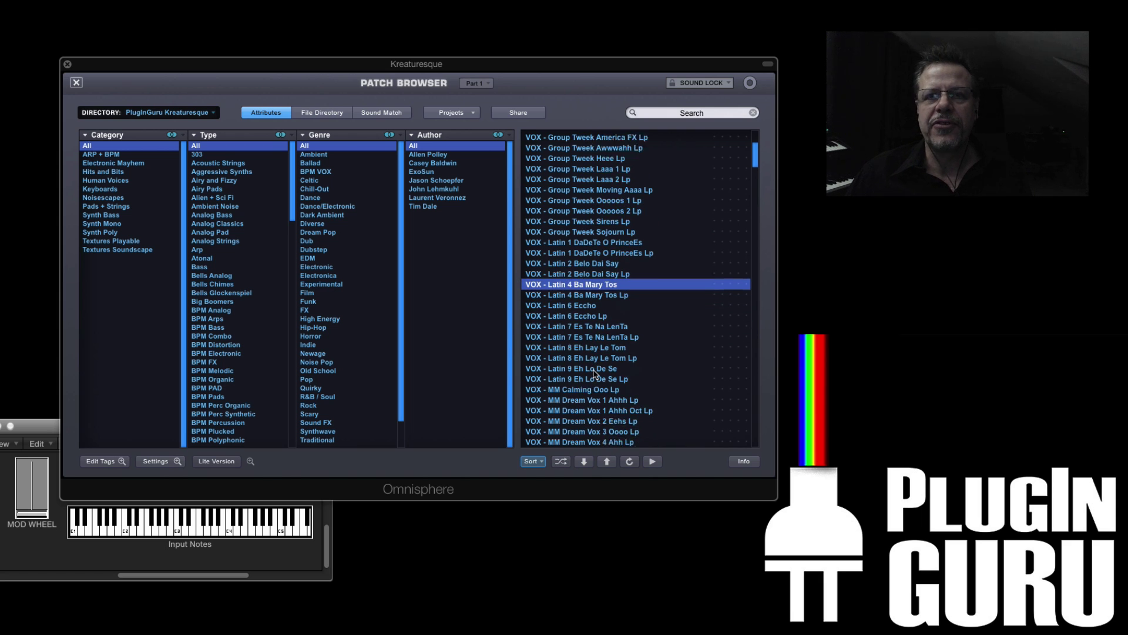
{"action": "scroll", "coordinate": [595, 373], "scroll_direction": "down", "scroll_amount": 5}
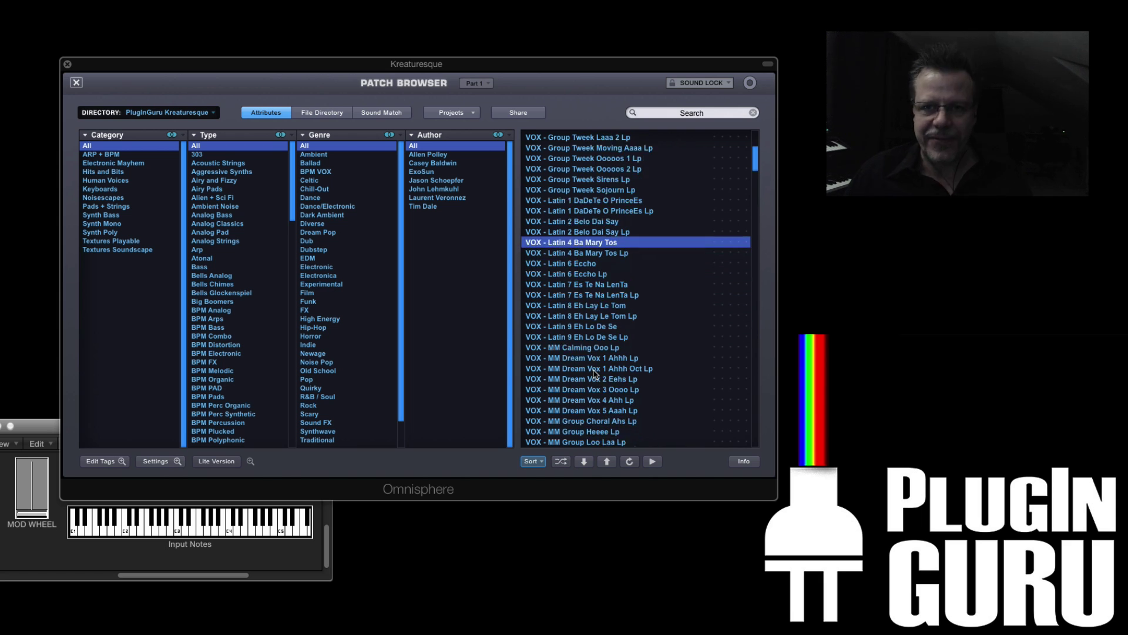
{"action": "scroll", "coordinate": [595, 373], "scroll_direction": "down", "scroll_amount": 8}
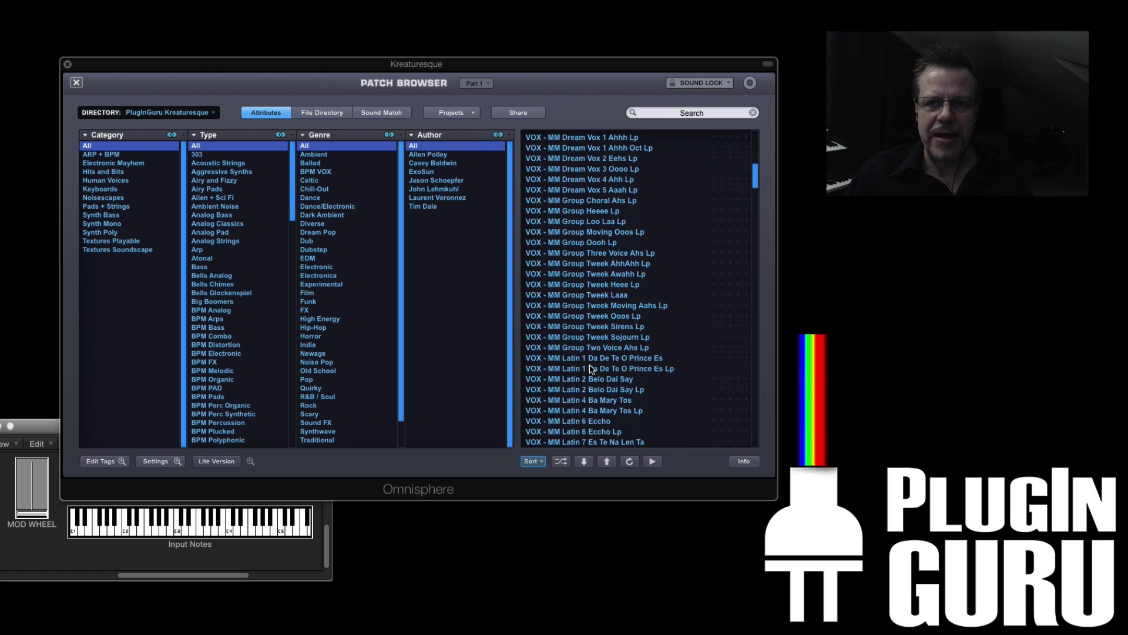
{"action": "scroll", "coordinate": [592, 369], "scroll_direction": "down", "scroll_amount": 1}
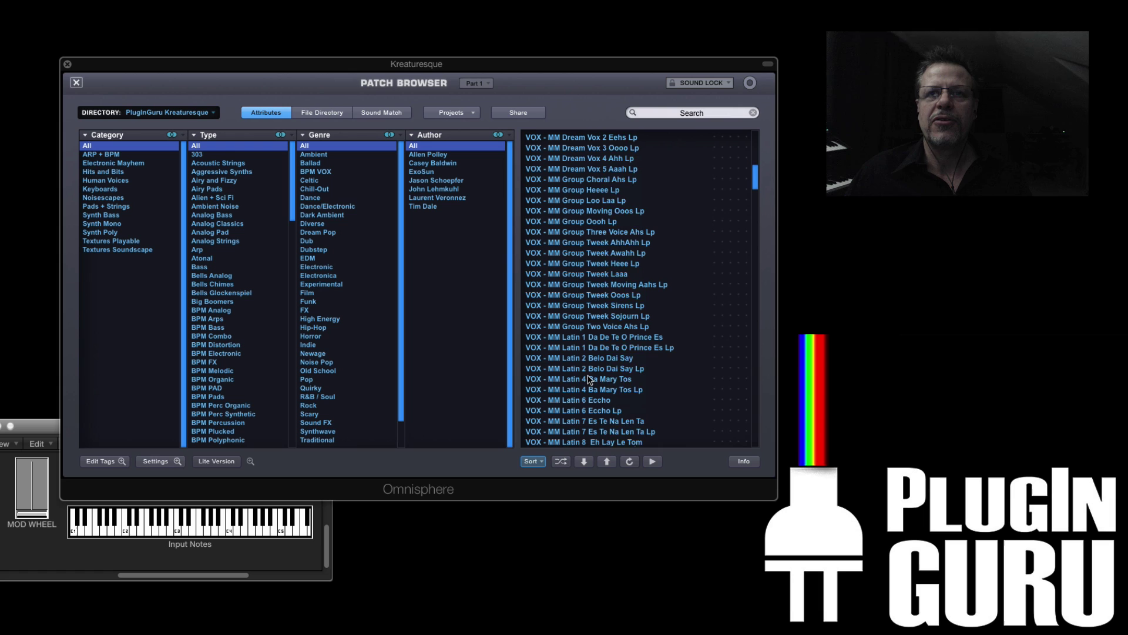
{"action": "left_click", "coordinate": [592, 379]}
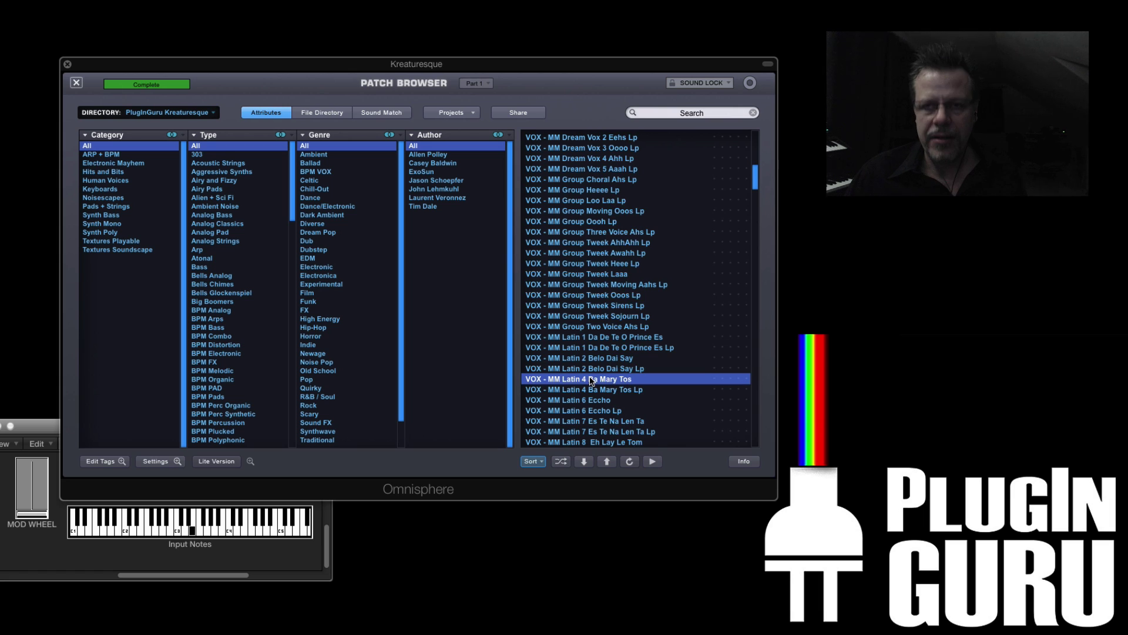
- Load the vocal effects patch VOX FX - Playful Fairy Processed and audition it
{"action": "scroll", "coordinate": [591, 380], "scroll_direction": "down", "scroll_amount": 2}
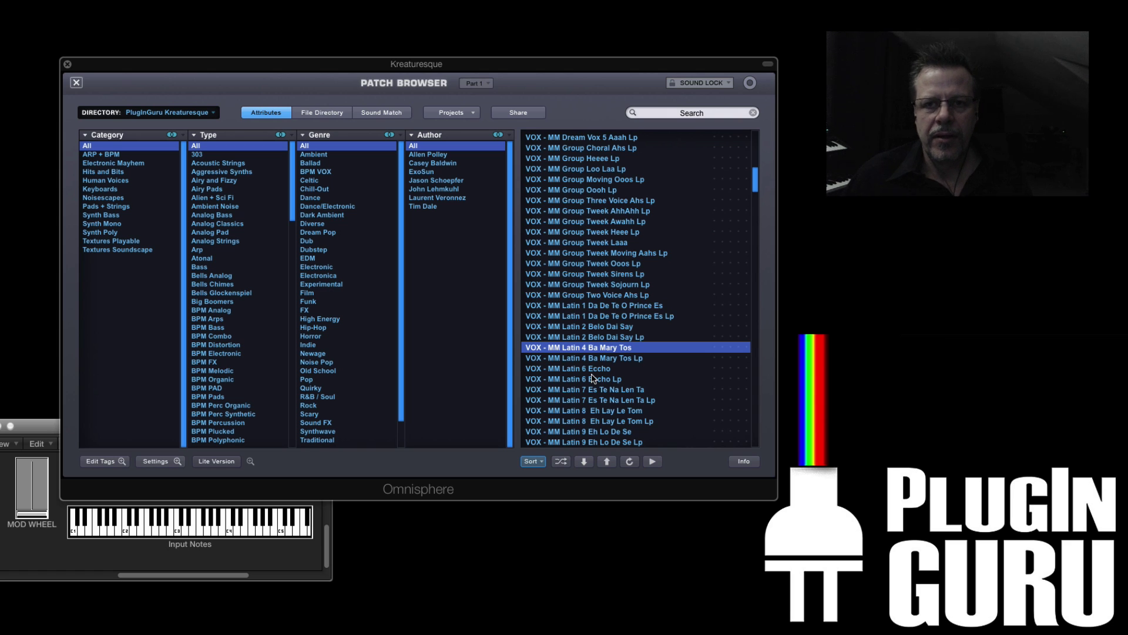
{"action": "scroll", "coordinate": [611, 434], "scroll_direction": "down", "scroll_amount": 3}
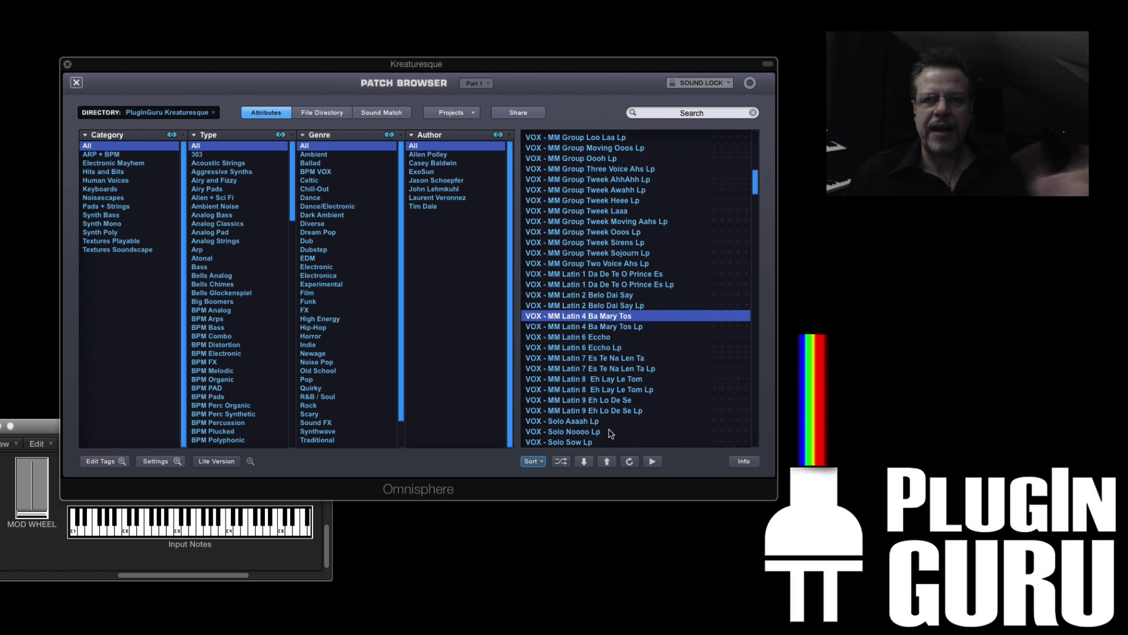
{"action": "scroll", "coordinate": [611, 434], "scroll_direction": "down", "scroll_amount": 7}
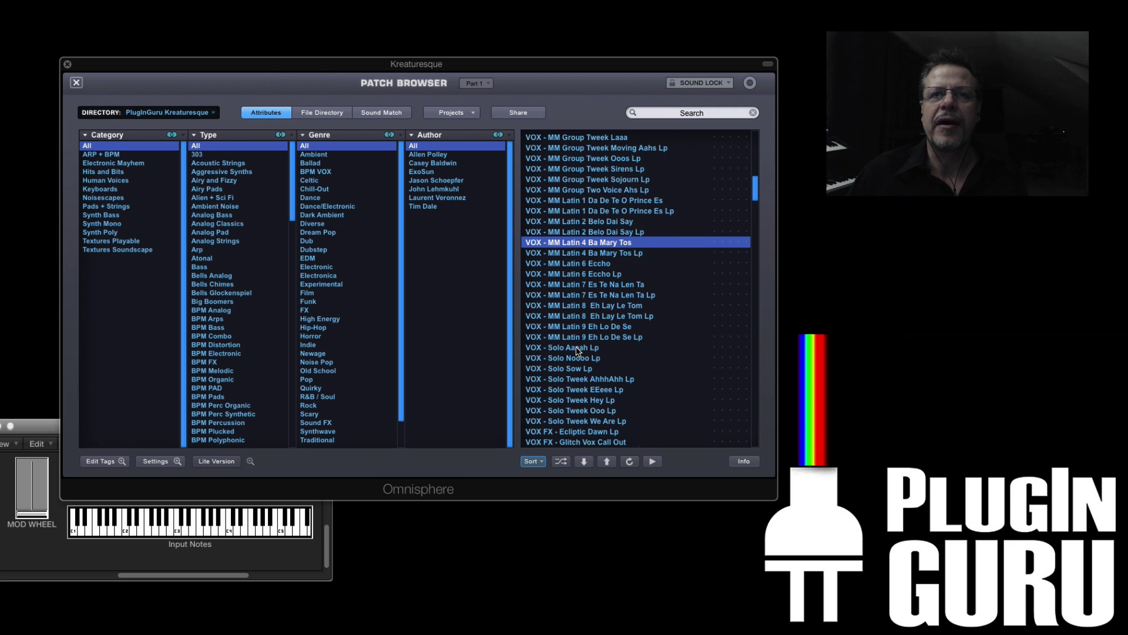
{"action": "scroll", "coordinate": [577, 353], "scroll_direction": "down", "scroll_amount": 13}
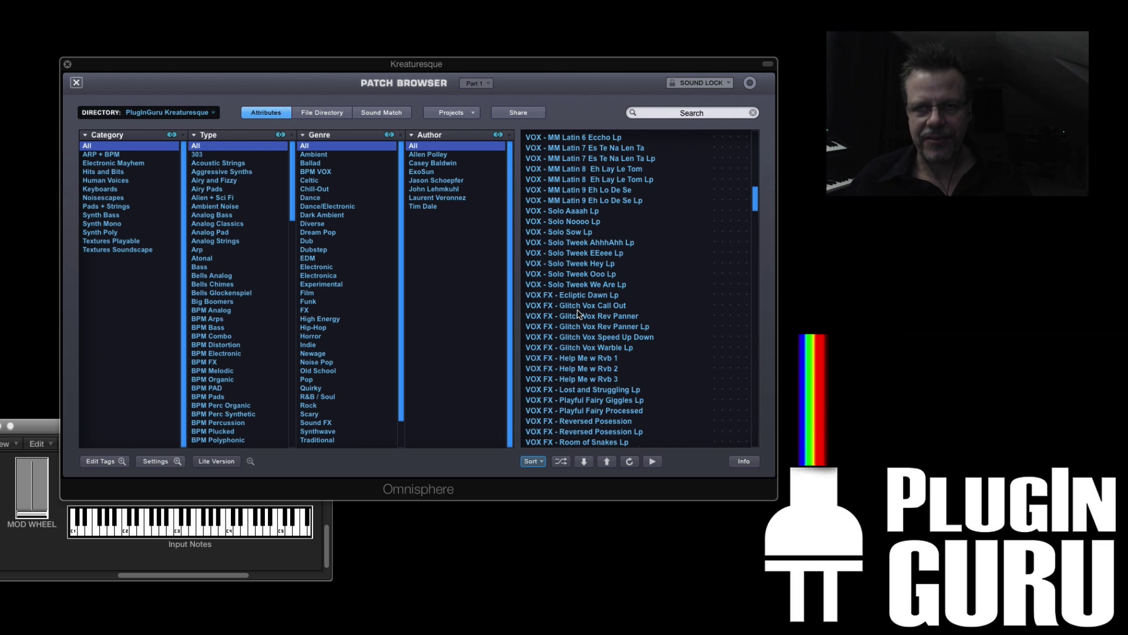
{"action": "scroll", "coordinate": [579, 316], "scroll_direction": "down", "scroll_amount": 2}
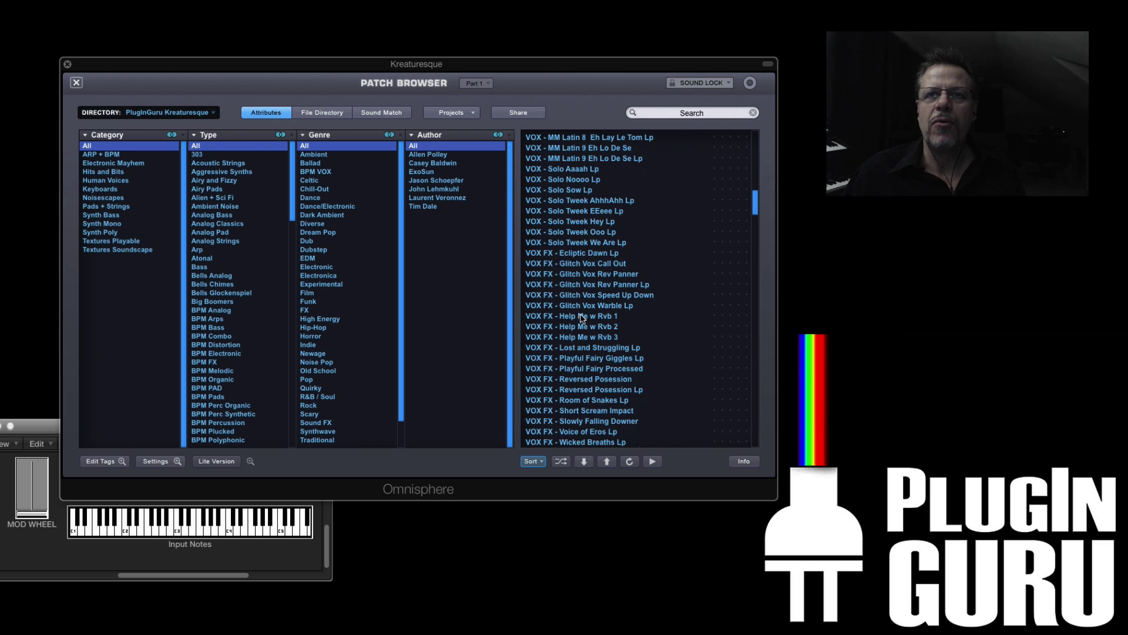
{"action": "left_click", "coordinate": [586, 368]}
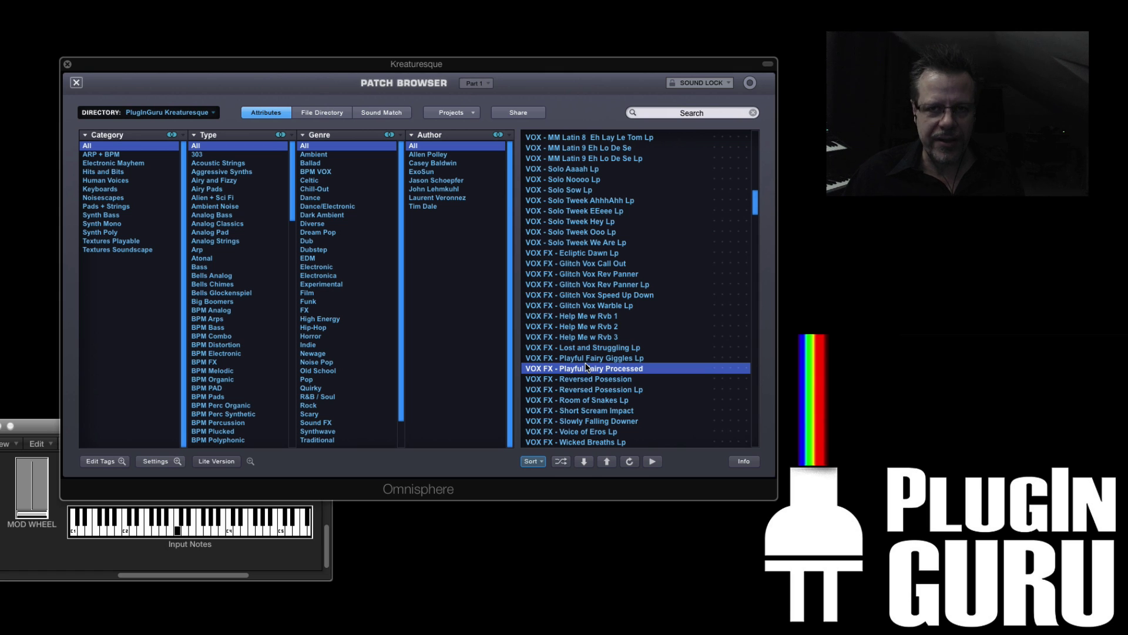
- Audition the looped VOX FX patches Room of Snakes Lp, Wicked Breaths Lp and Playful Fairy Giggles Lp one after another
{"action": "scroll", "coordinate": [586, 353], "scroll_direction": "down", "scroll_amount": 4}
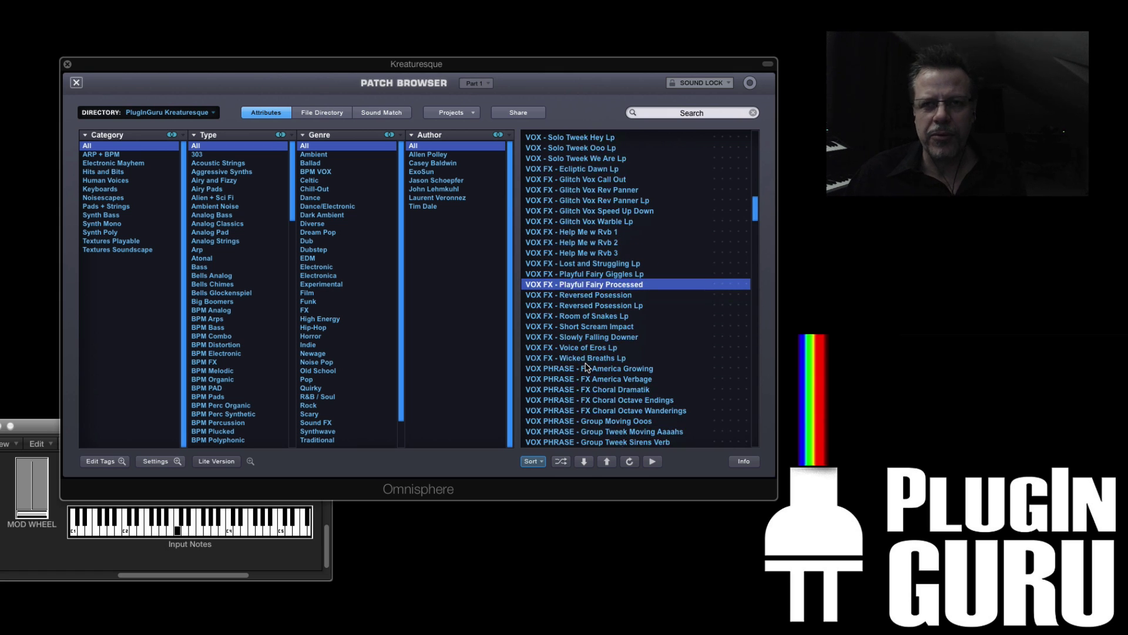
{"action": "left_click", "coordinate": [586, 317]}
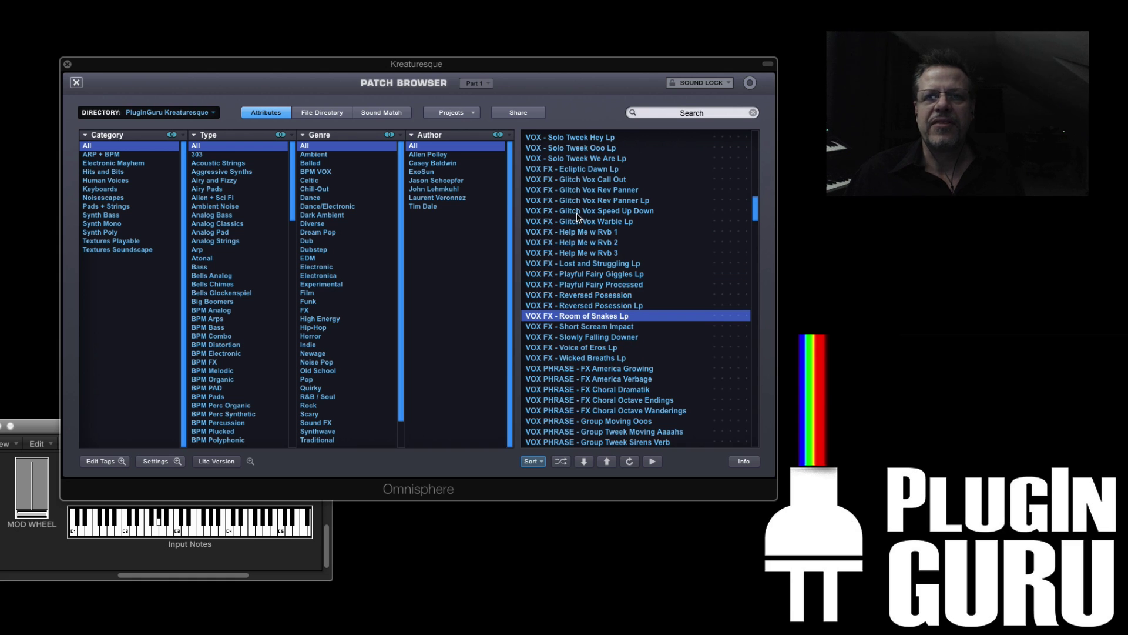
{"action": "left_click", "coordinate": [582, 356]}
{"action": "scroll", "coordinate": [574, 305], "scroll_direction": "up", "scroll_amount": 2}
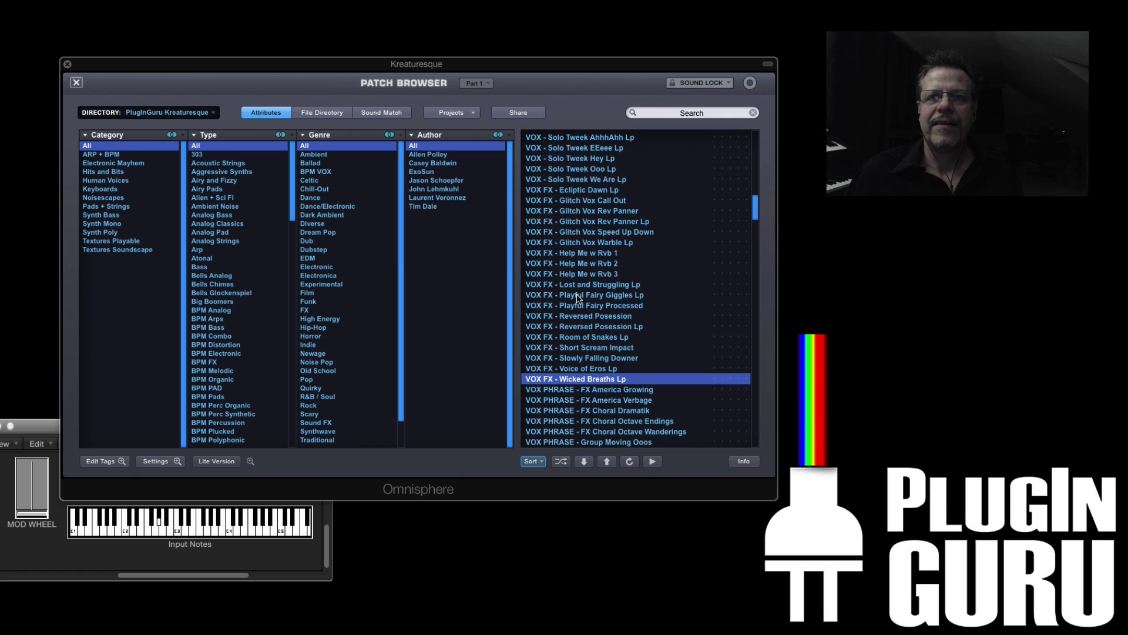
{"action": "left_click", "coordinate": [578, 296]}
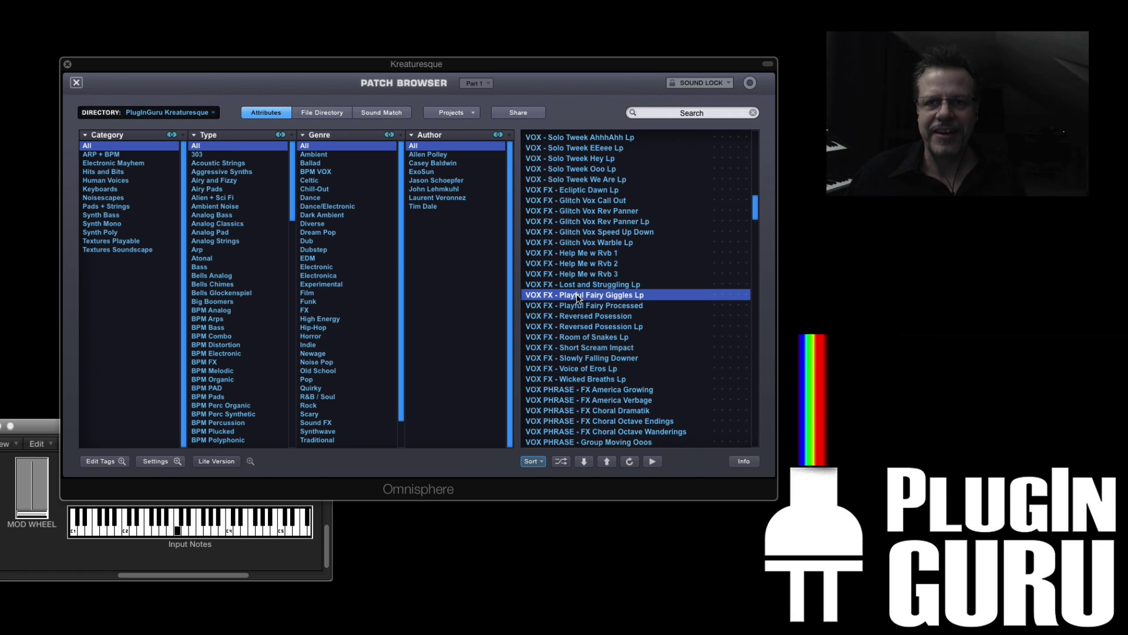
- Audition the VOX SFX patches Breaths Slither, Distorted Scream and Growl Quiet one after another
{"action": "scroll", "coordinate": [578, 298], "scroll_direction": "down", "scroll_amount": 5}
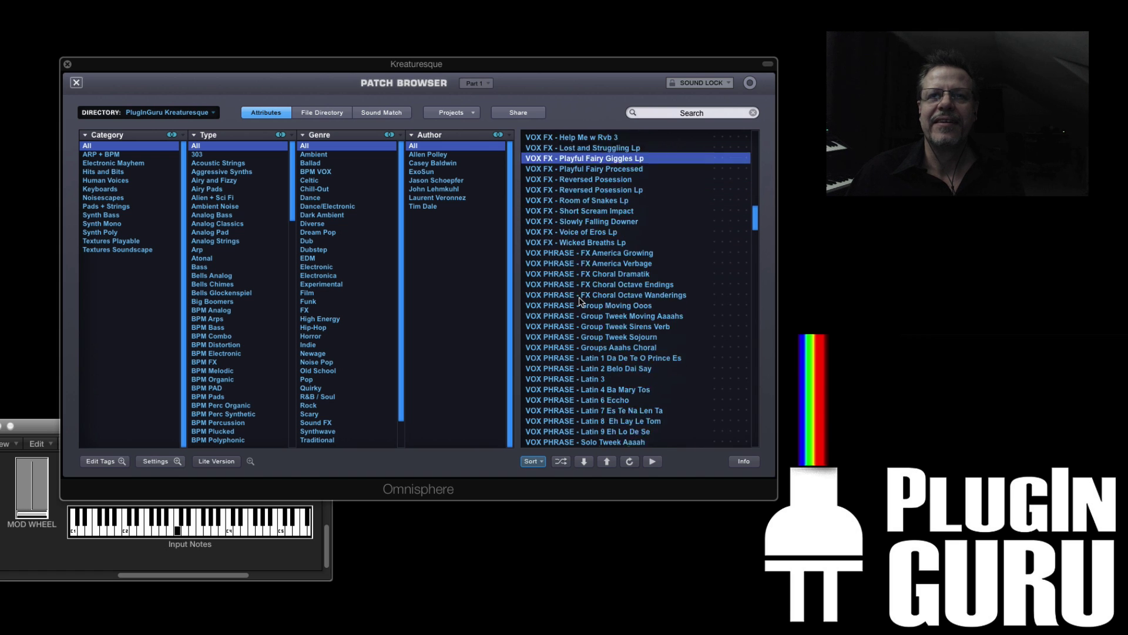
{"action": "scroll", "coordinate": [579, 300], "scroll_direction": "down", "scroll_amount": 7}
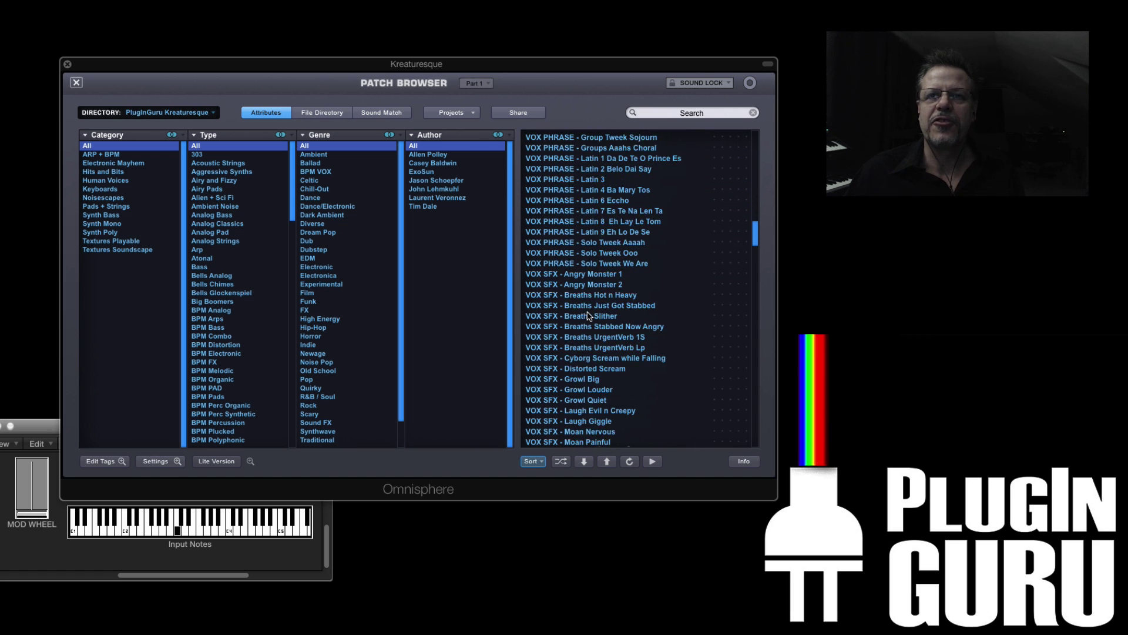
{"action": "left_click", "coordinate": [586, 317]}
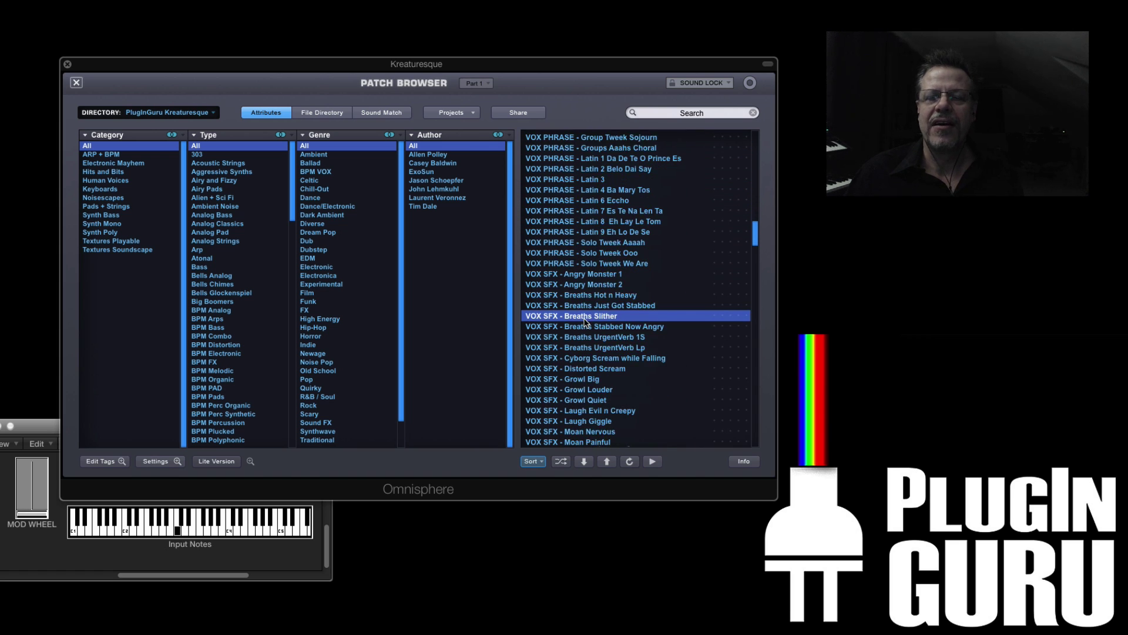
{"action": "scroll", "coordinate": [588, 346], "scroll_direction": "down", "scroll_amount": 1}
{"action": "left_click", "coordinate": [586, 348]}
{"action": "scroll", "coordinate": [586, 348], "scroll_direction": "down", "scroll_amount": 1}
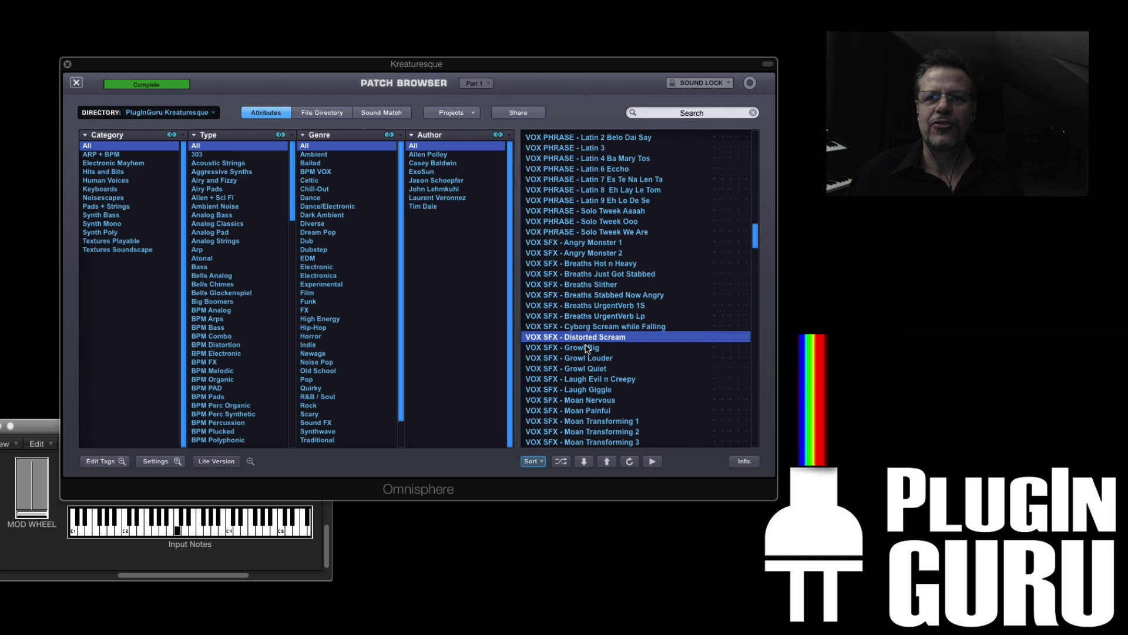
{"action": "left_click", "coordinate": [585, 369]}
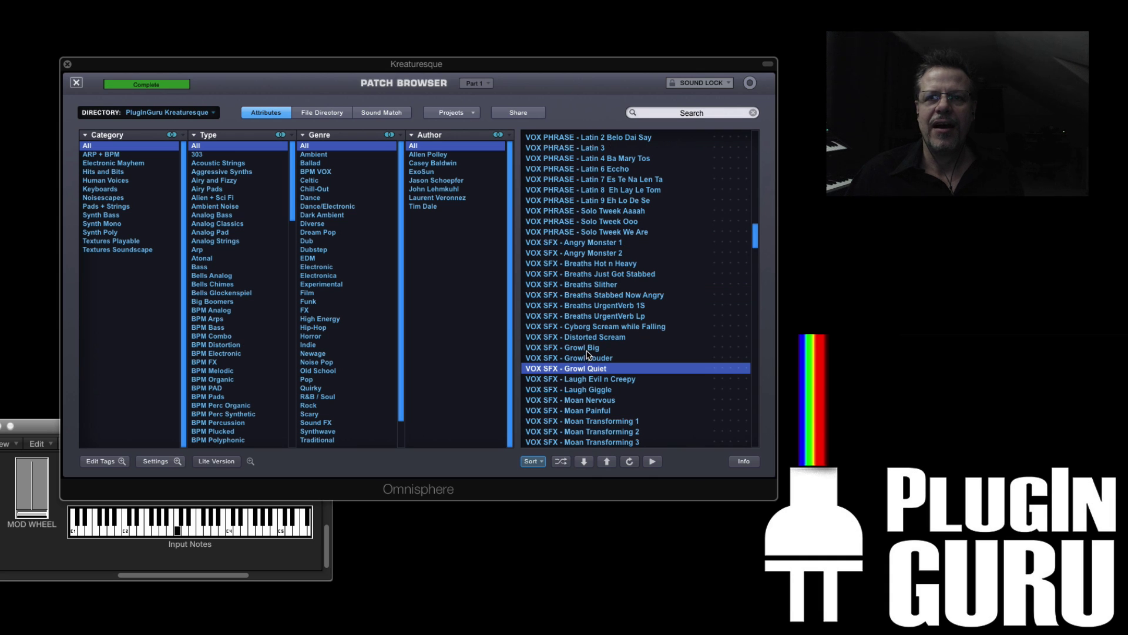
- Audition the VOX SFX patches Moan Transforming 1 and Moansanity 2
{"action": "scroll", "coordinate": [587, 353], "scroll_direction": "down", "scroll_amount": 5}
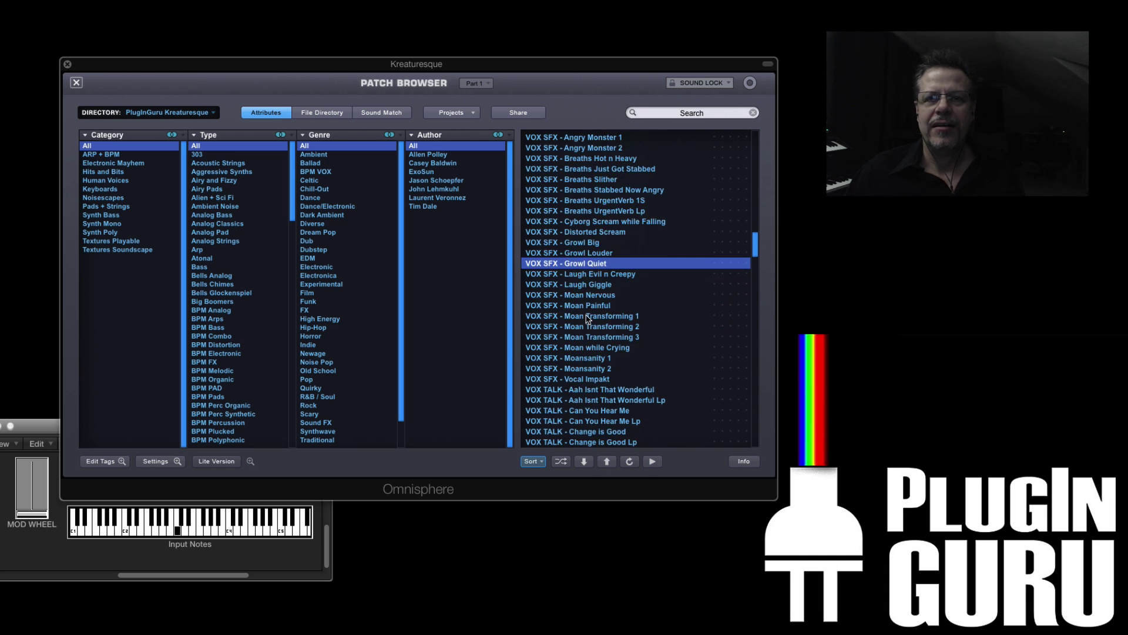
{"action": "left_click", "coordinate": [588, 319]}
{"action": "scroll", "coordinate": [588, 319], "scroll_direction": "down", "scroll_amount": 2}
{"action": "left_click", "coordinate": [585, 328]}
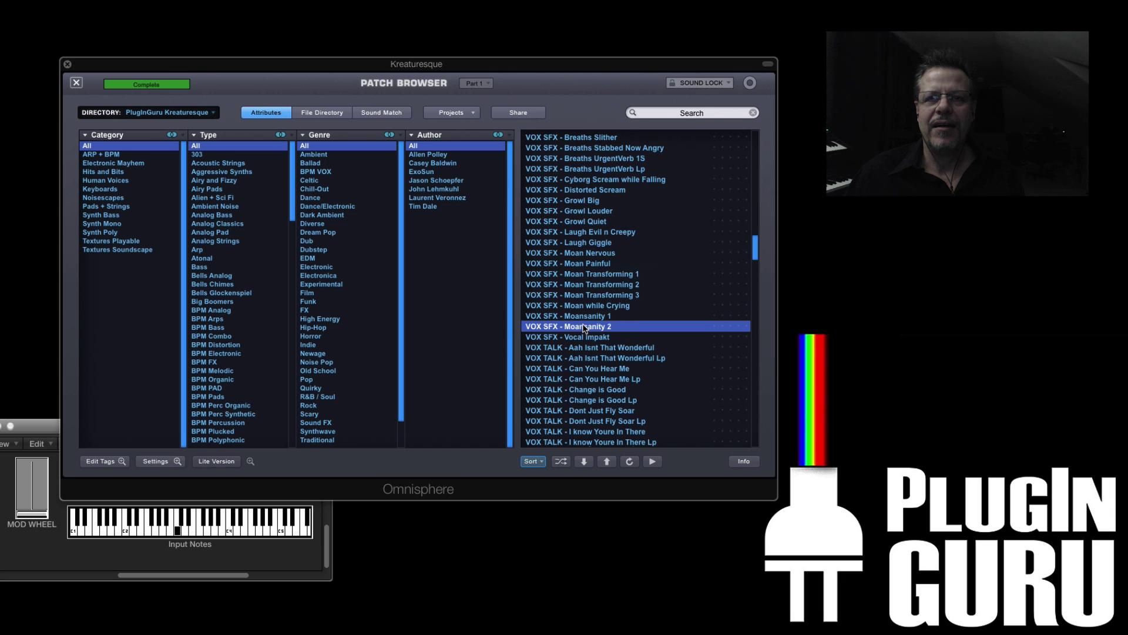
- Look through the VOX TALK patches in the list, and audition the patch VOX SFX - Laugh Evil n Creepy
{"action": "scroll", "coordinate": [585, 328], "scroll_direction": "down", "scroll_amount": 1}
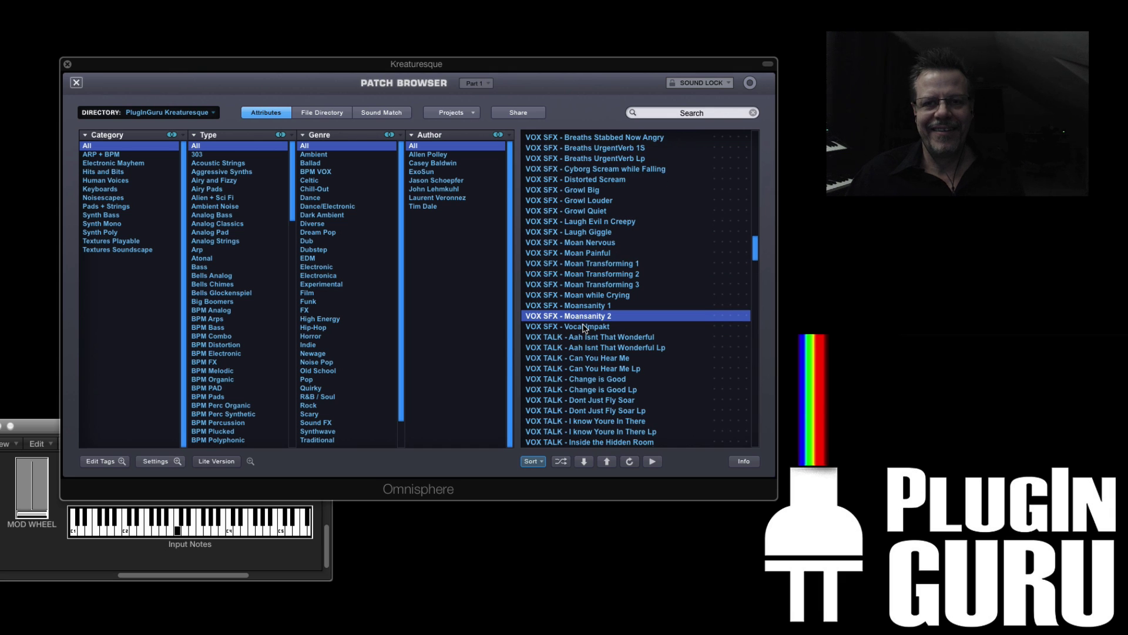
{"action": "scroll", "coordinate": [585, 328], "scroll_direction": "down", "scroll_amount": 13}
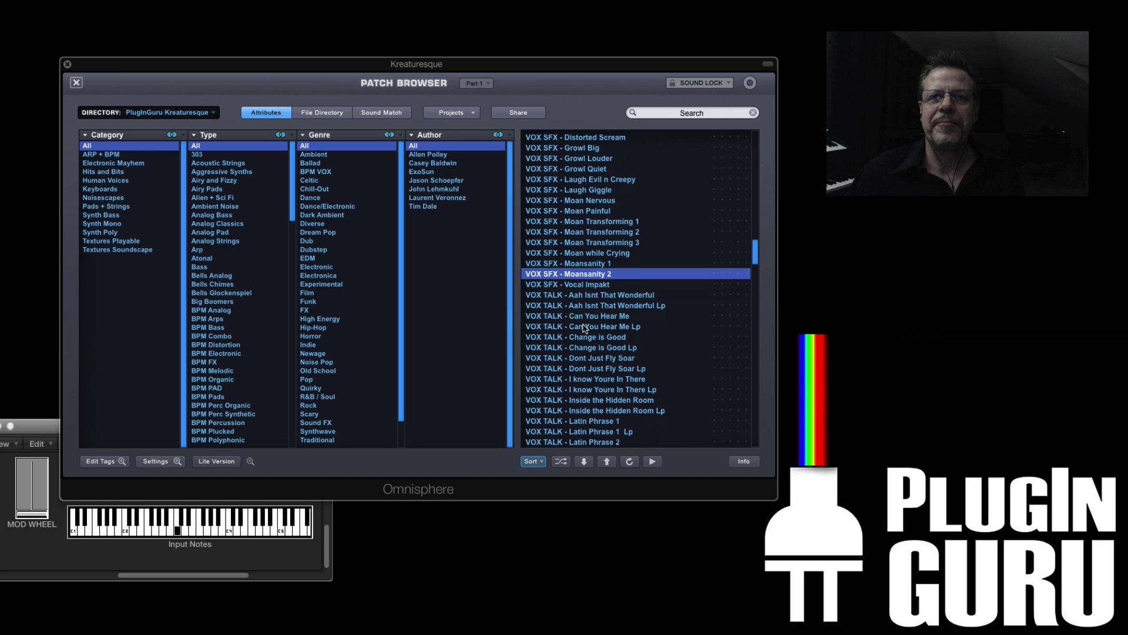
{"action": "scroll", "coordinate": [585, 328], "scroll_direction": "down", "scroll_amount": 3}
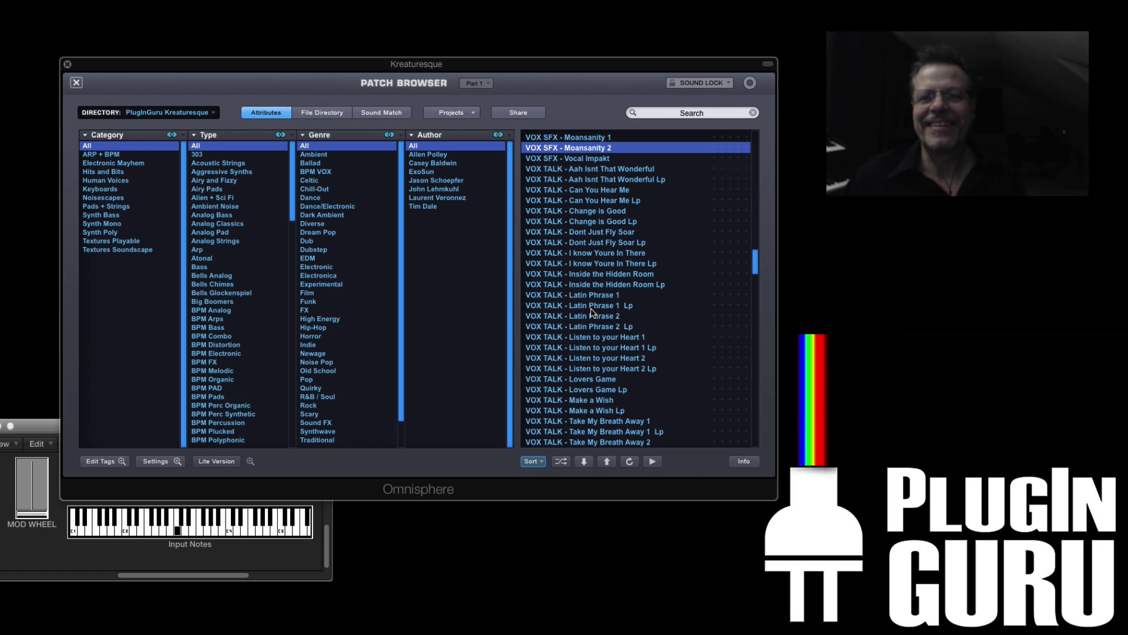
{"action": "scroll", "coordinate": [595, 330], "scroll_direction": "down", "scroll_amount": 9}
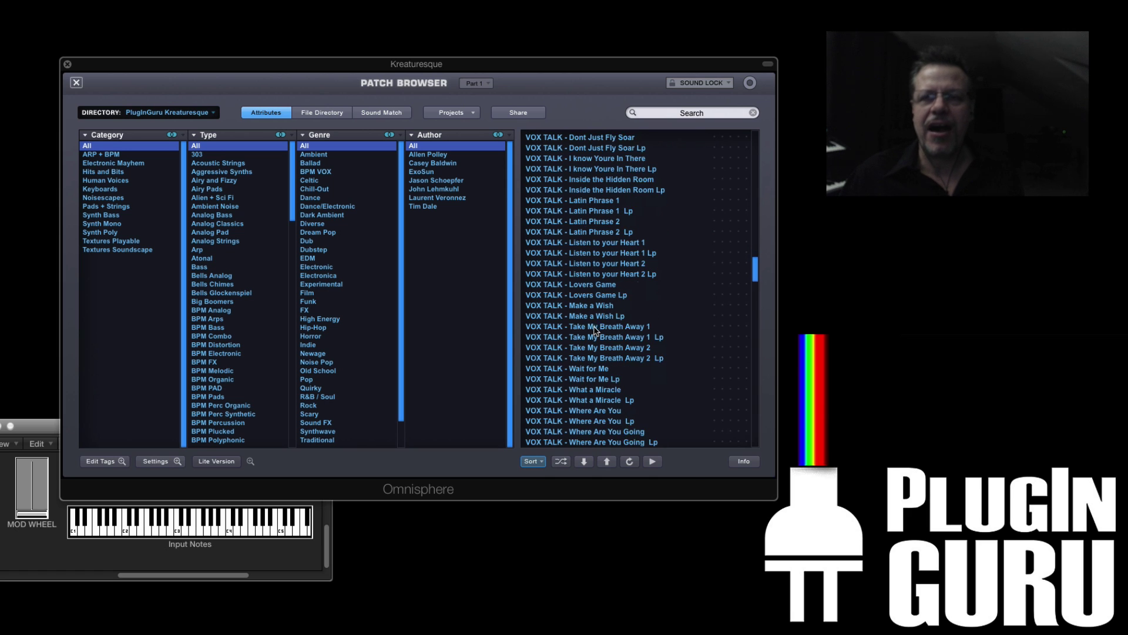
{"action": "left_click_drag", "start_coordinate": [756, 271], "coordinate": [750, 237]}
{"action": "scroll", "coordinate": [605, 351], "scroll_direction": "down", "scroll_amount": 3}
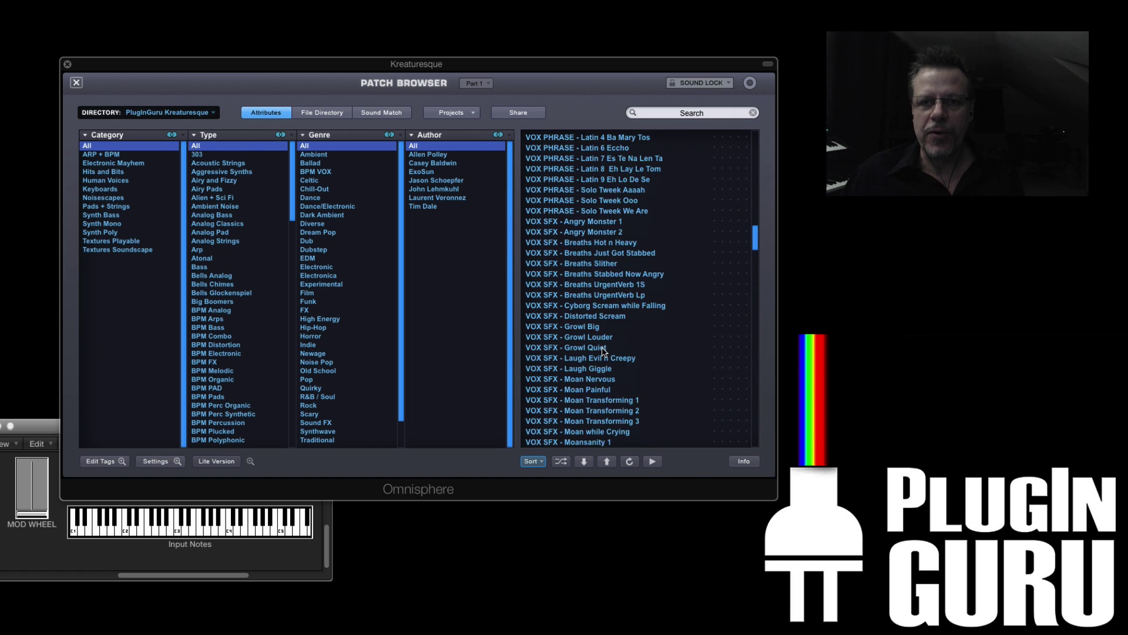
{"action": "scroll", "coordinate": [600, 351], "scroll_direction": "down", "scroll_amount": 5}
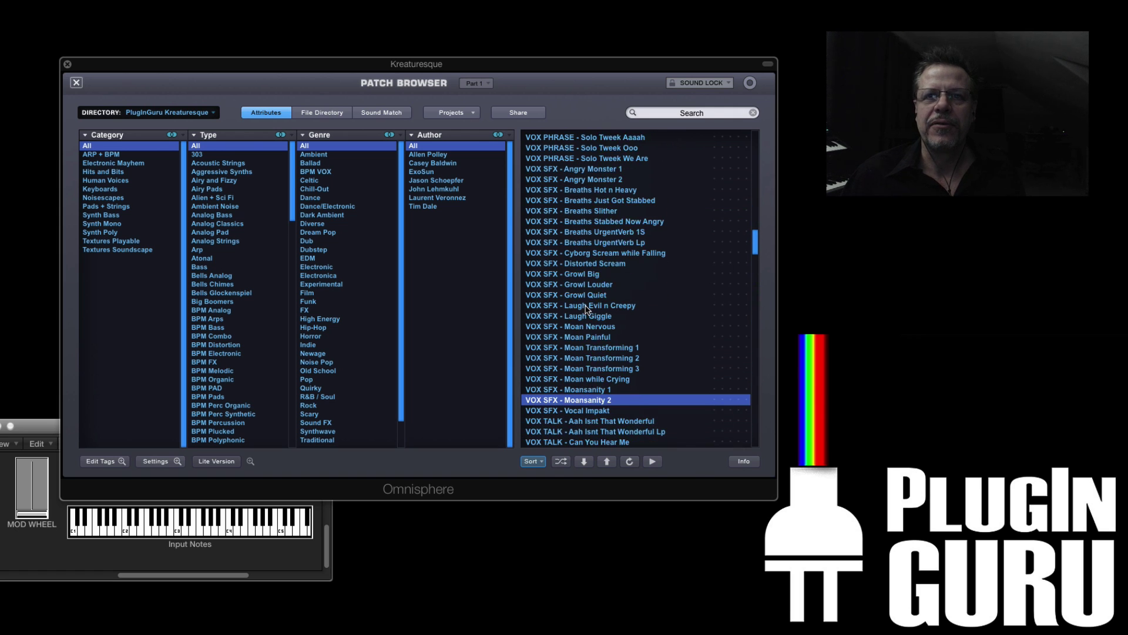
{"action": "left_click", "coordinate": [588, 308]}
- Audition the patch VOX TALK - Dont Just Fly Soar, and load its looped Lp version
{"action": "scroll", "coordinate": [589, 324], "scroll_direction": "down", "scroll_amount": 13}
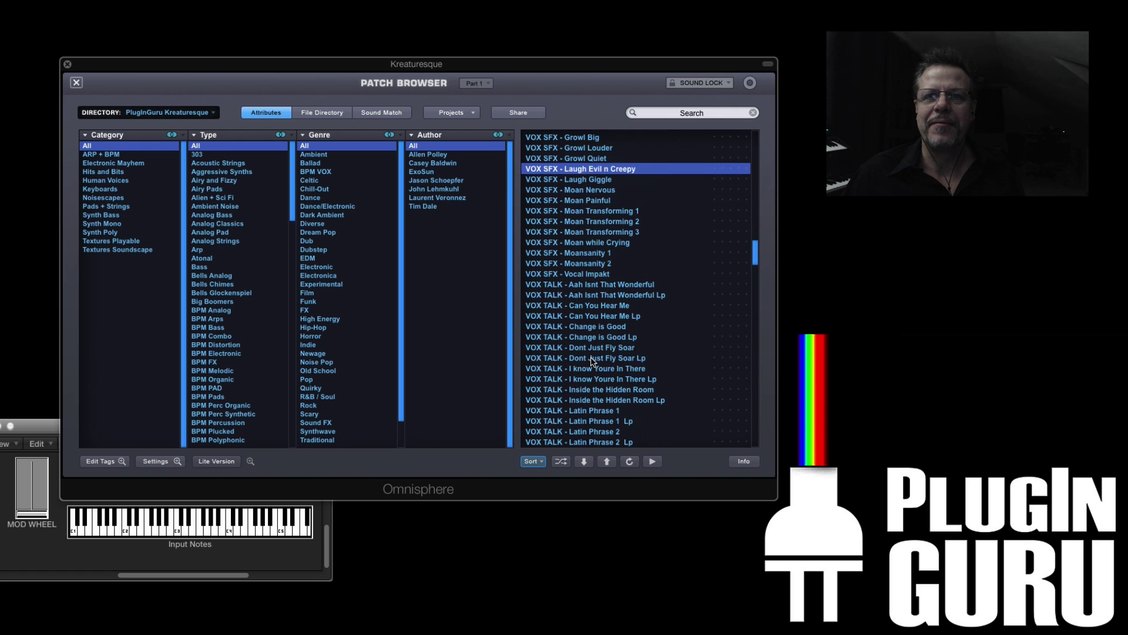
{"action": "left_click", "coordinate": [591, 349]}
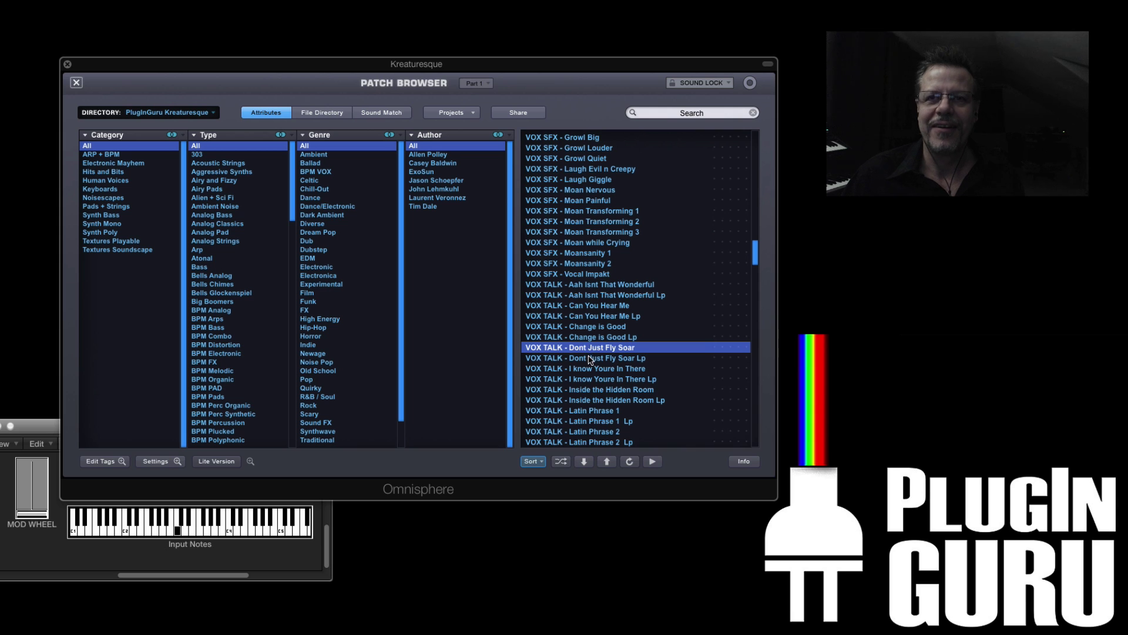
{"action": "left_click", "coordinate": [590, 358]}
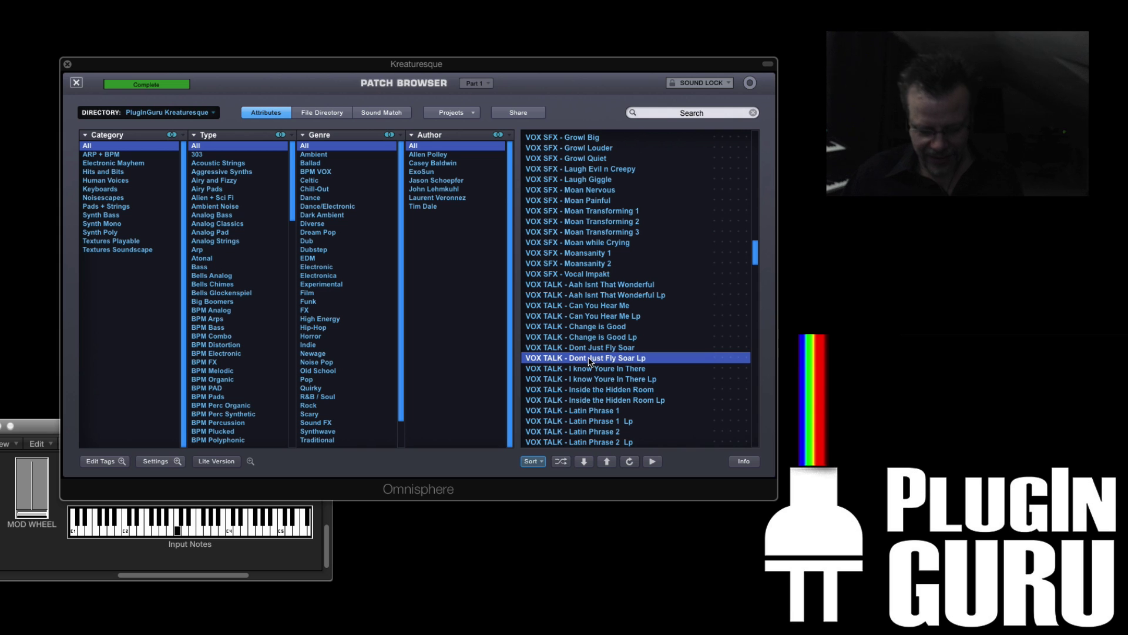
- In layer A's oscillator, load the Guru granular preset Intensify with an LFO and turn on the granular engine
{"action": "left_click", "coordinate": [77, 84]}
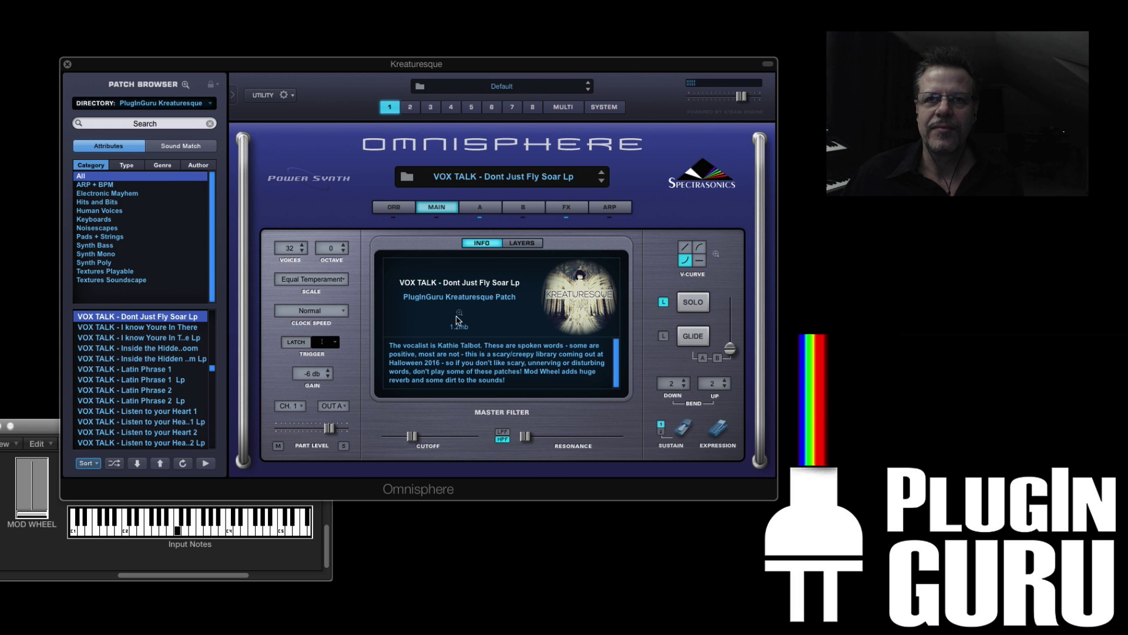
{"action": "left_click", "coordinate": [485, 210]}
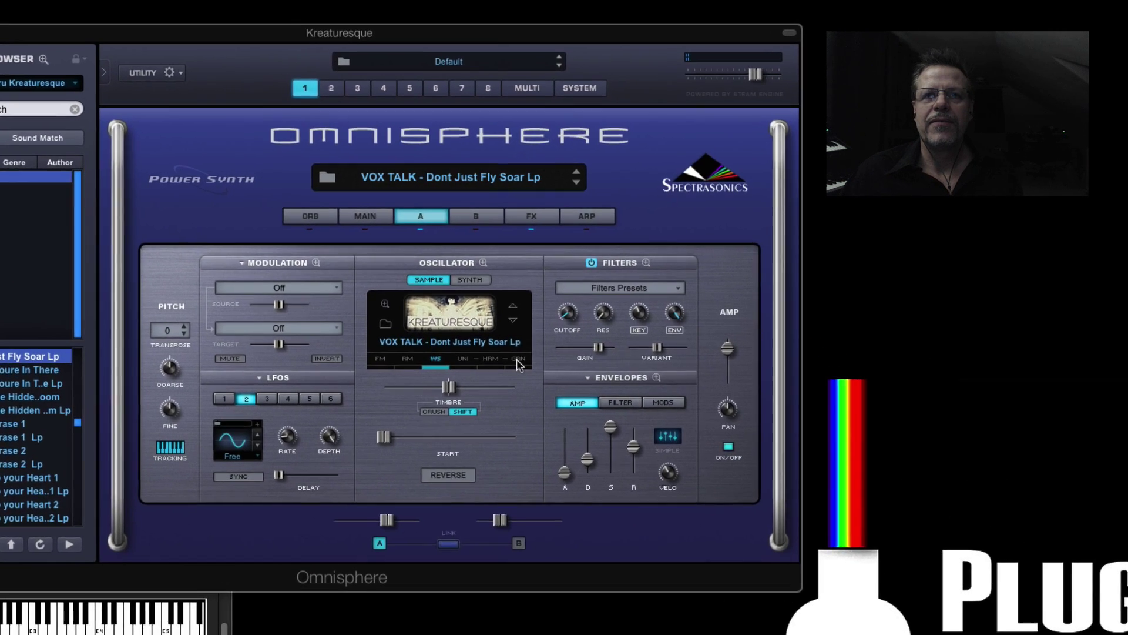
{"action": "left_click", "coordinate": [551, 322]}
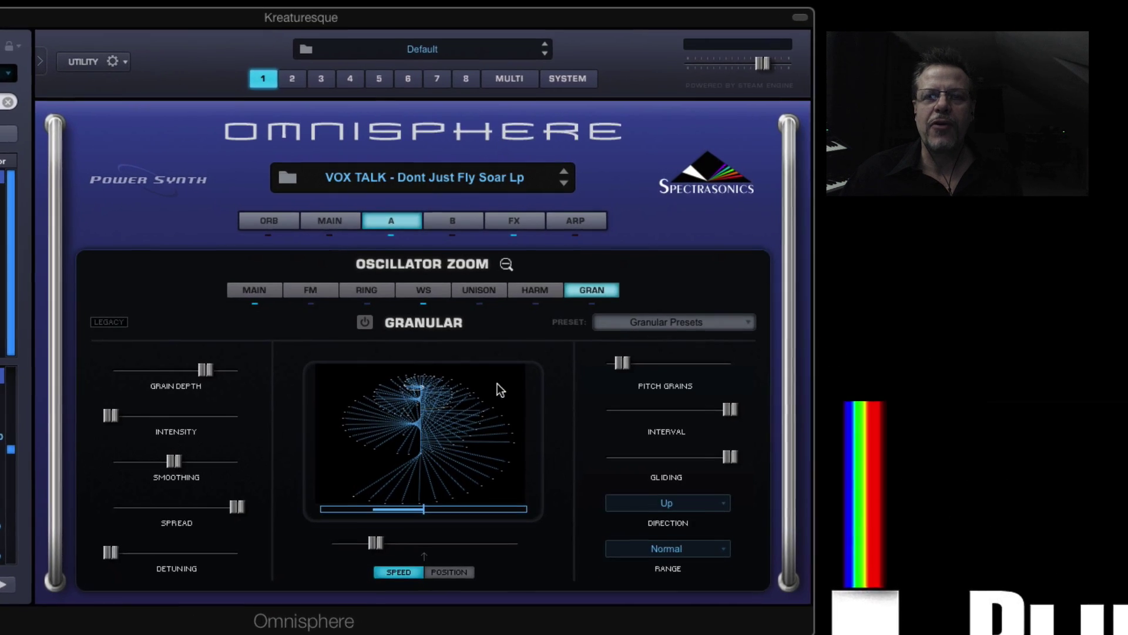
{"action": "left_click", "coordinate": [696, 333]}
{"action": "mouse_move", "coordinate": [697, 334]}
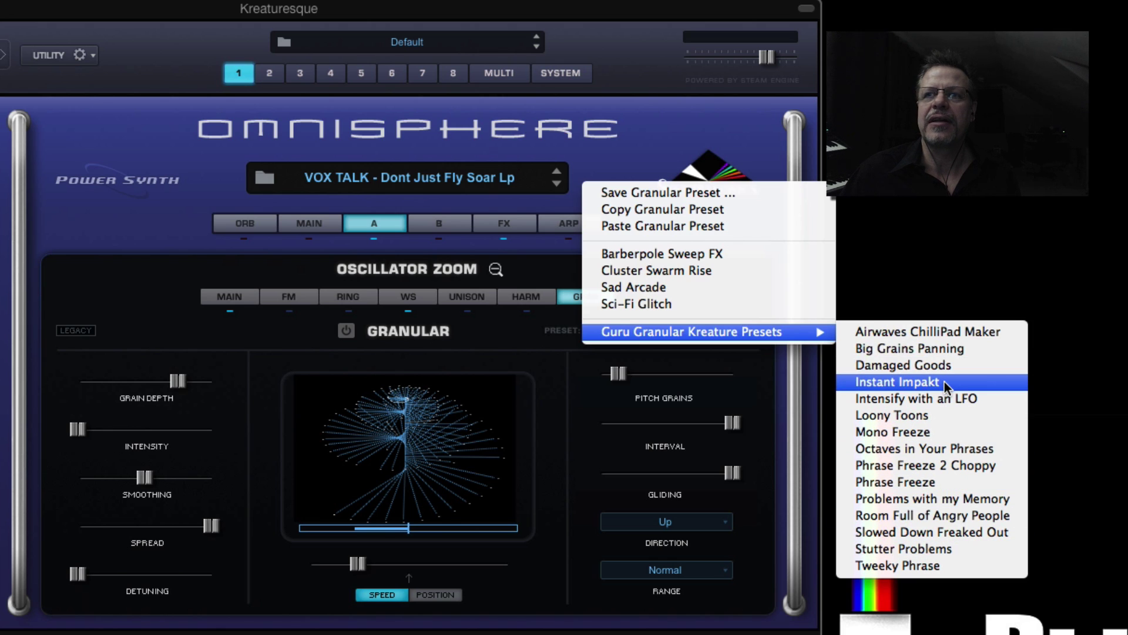
{"action": "left_click", "coordinate": [964, 399]}
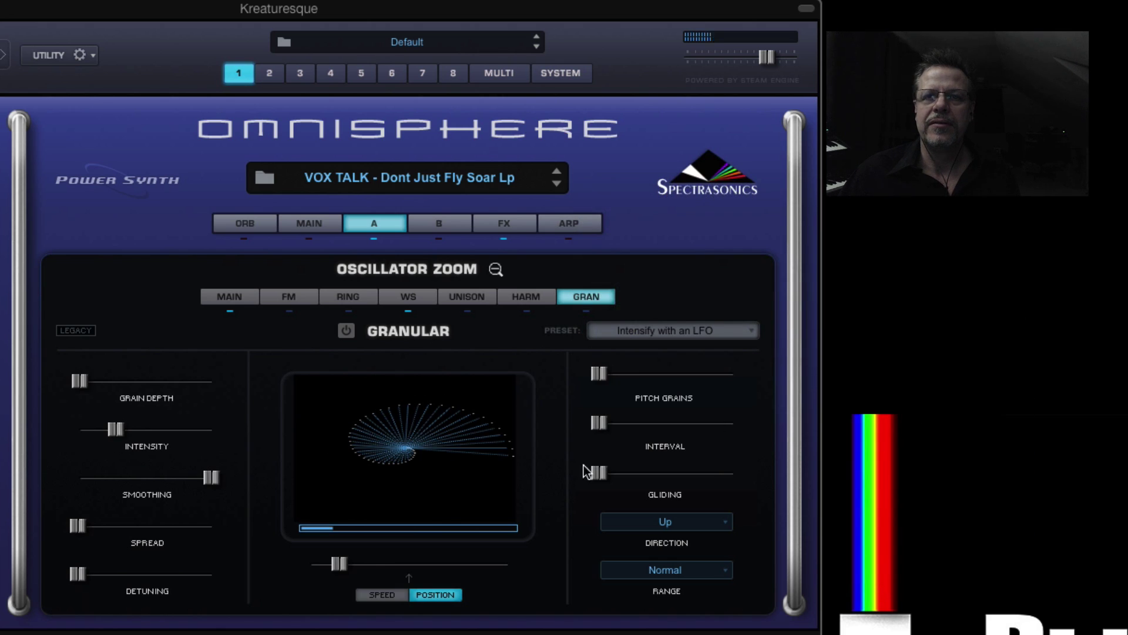
{"action": "left_click", "coordinate": [346, 331]}
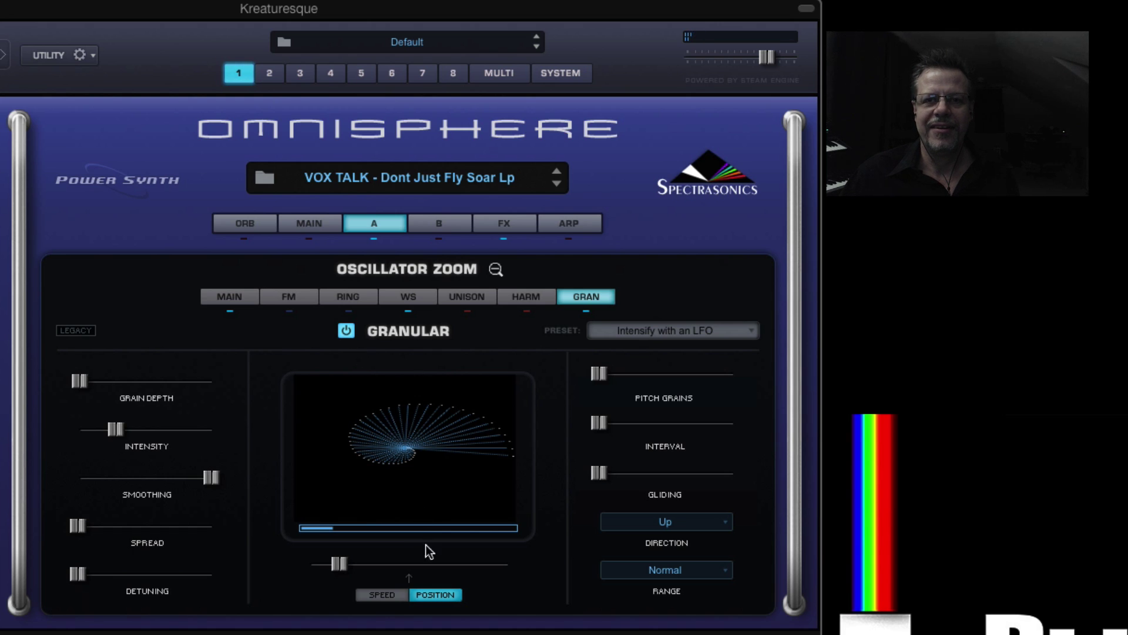
- Lower the granular position to its minimum and modulate it with the Wheel
{"action": "left_click_drag", "start_coordinate": [335, 565], "coordinate": [305, 568]}
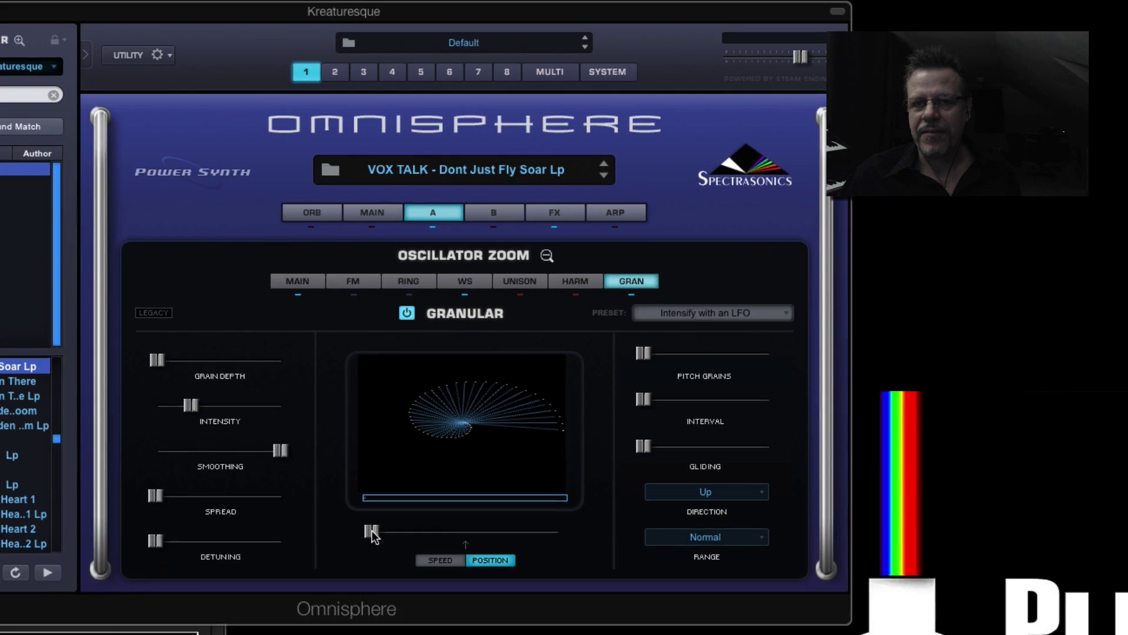
{"action": "right_click", "coordinate": [306, 565]}
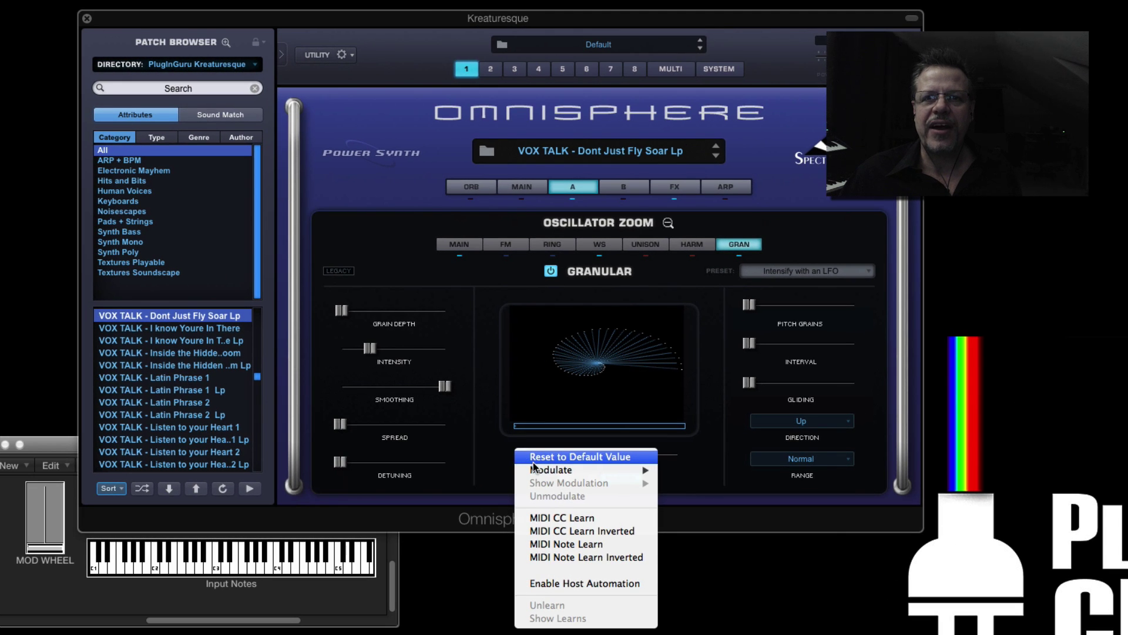
{"action": "mouse_move", "coordinate": [582, 470]}
{"action": "left_click", "coordinate": [734, 510]}
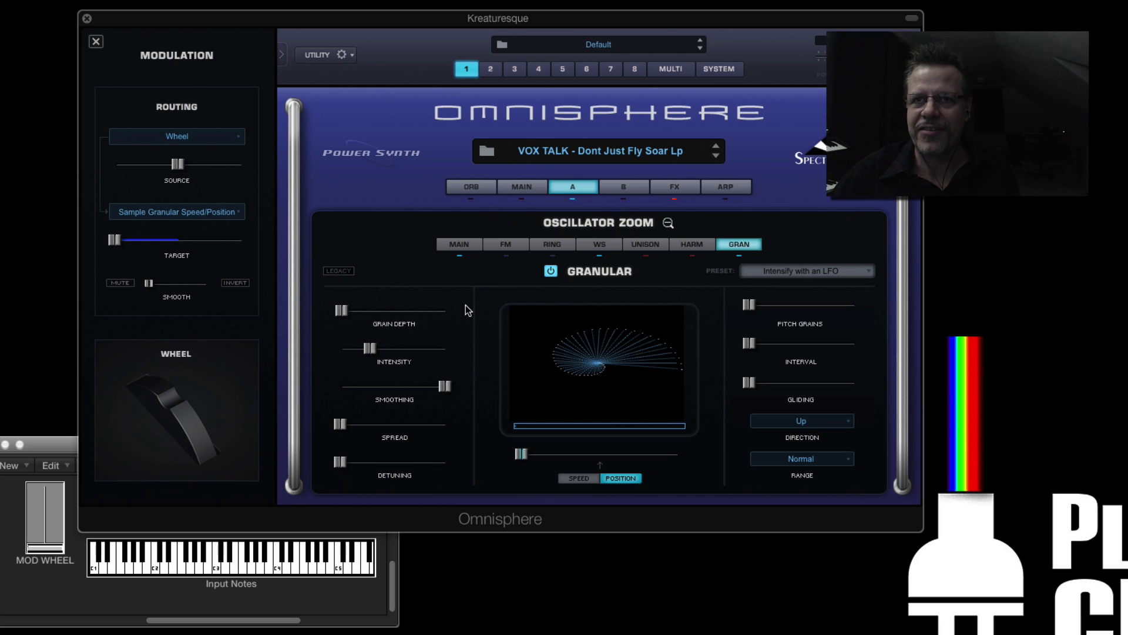
- Change the source of the granular position modulation to LFO1
{"action": "right_click", "coordinate": [524, 456]}
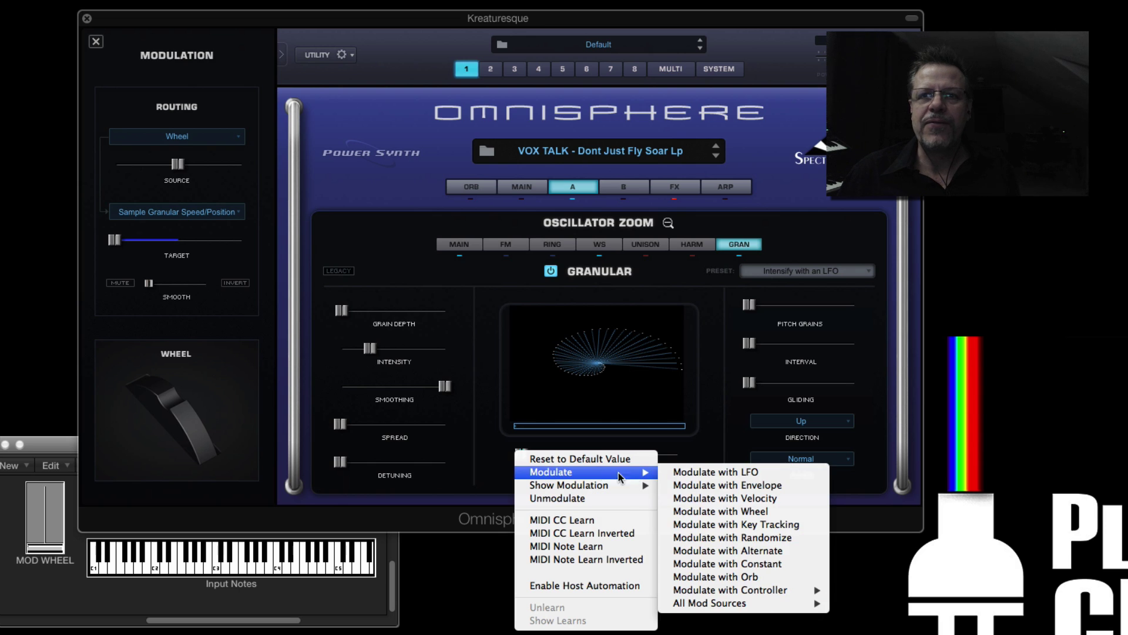
{"action": "left_click", "coordinate": [556, 396]}
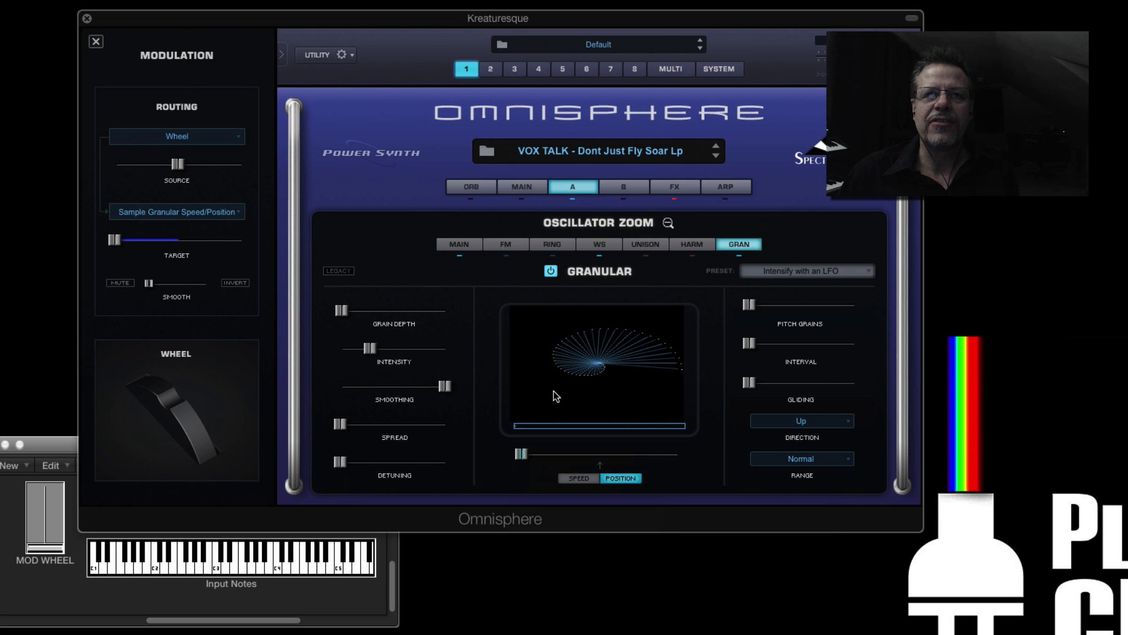
{"action": "left_click", "coordinate": [181, 141]}
{"action": "scroll", "coordinate": [170, 188], "scroll_direction": "up", "scroll_amount": 3}
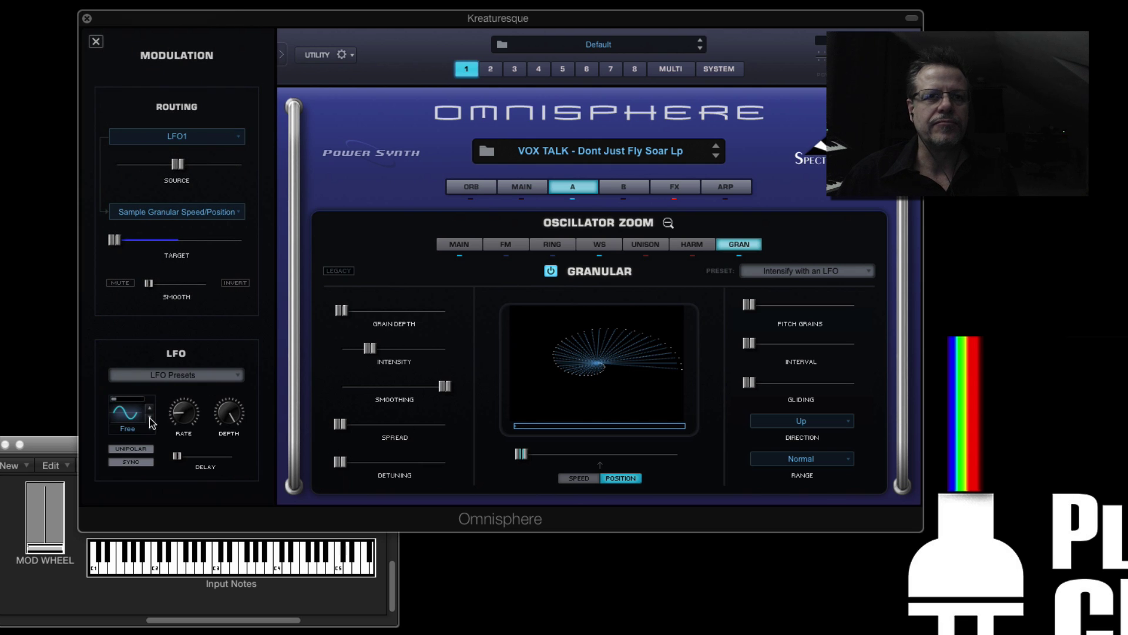
- Set LFO1 to the rising sawtooth waveform with Legato triggering
{"action": "left_click", "coordinate": [150, 411]}
{"action": "left_click", "coordinate": [150, 411]}
{"action": "left_click", "coordinate": [150, 412]}
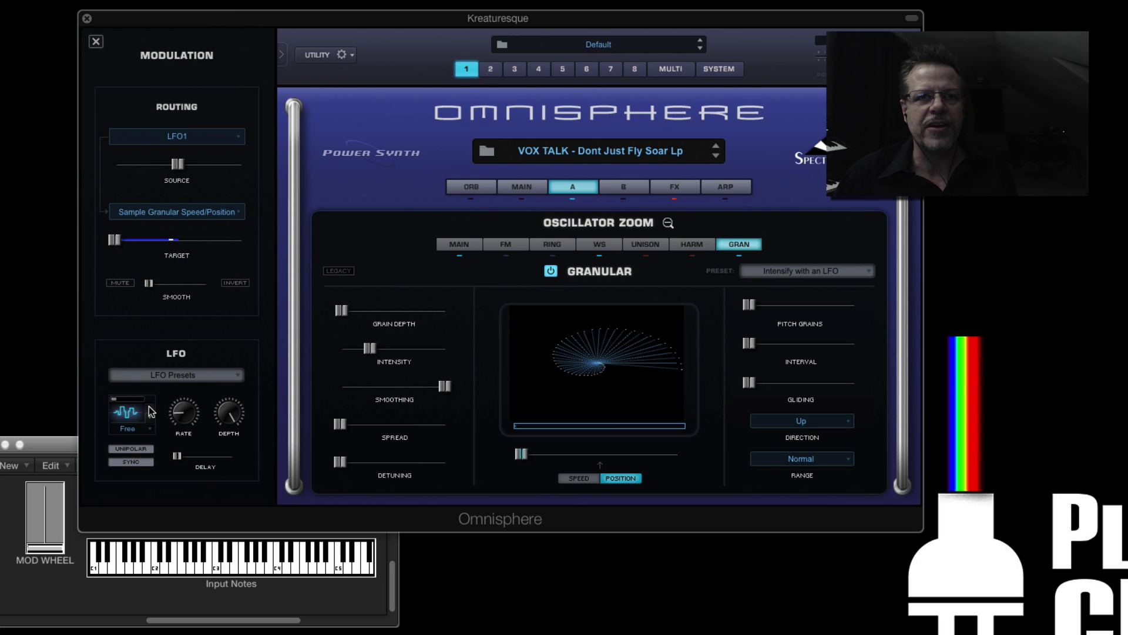
{"action": "left_click", "coordinate": [150, 412]}
{"action": "left_click", "coordinate": [150, 411]}
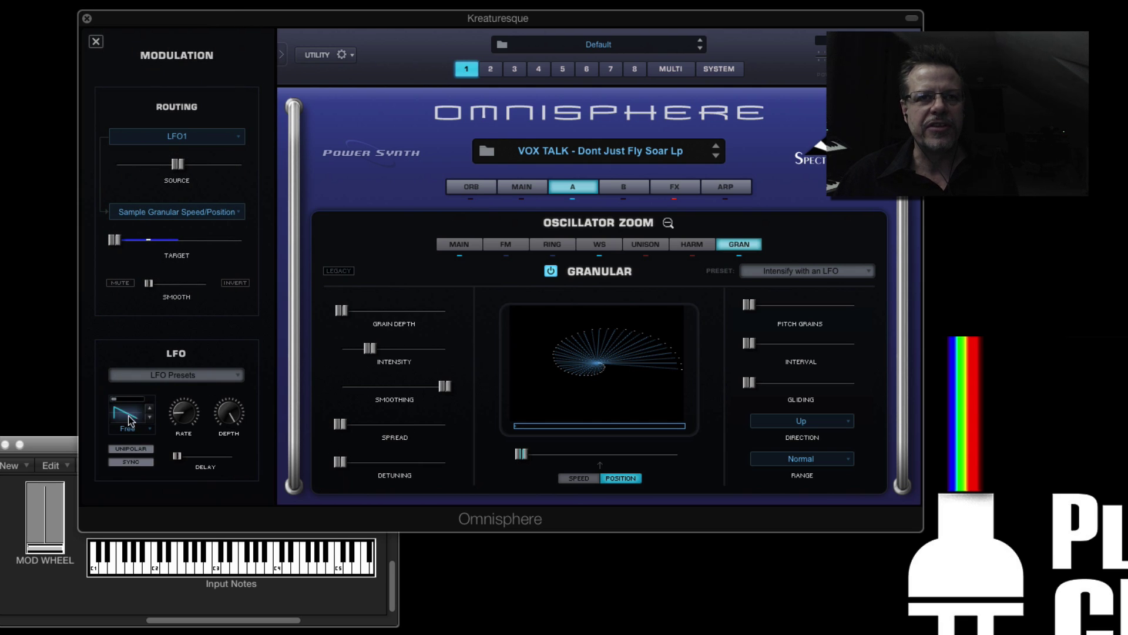
{"action": "left_click", "coordinate": [150, 417]}
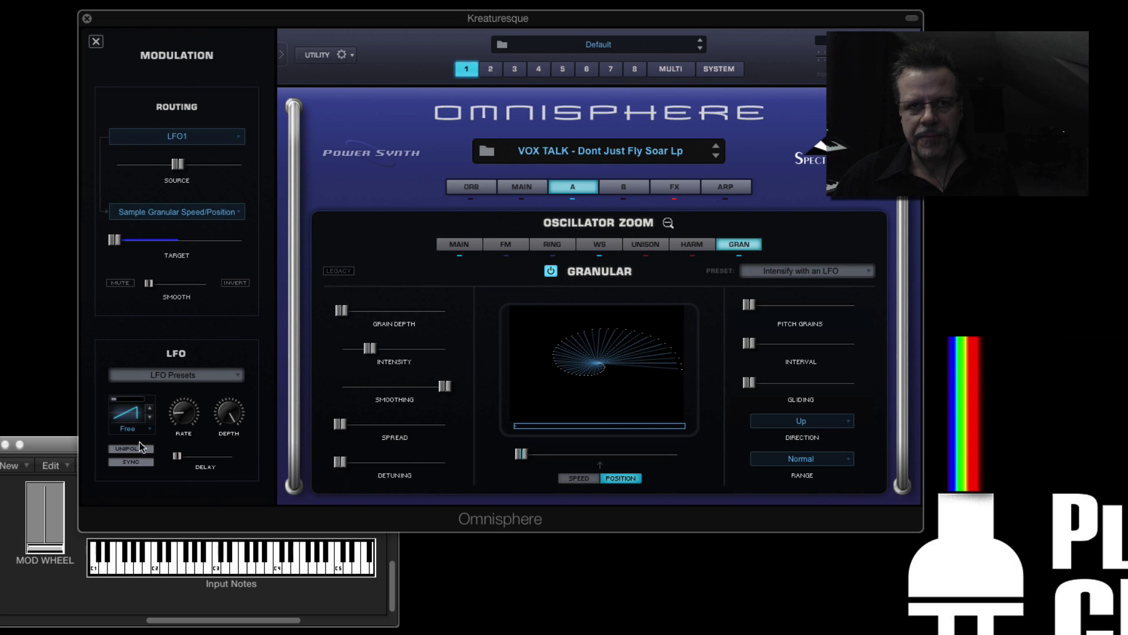
{"action": "left_click", "coordinate": [138, 431]}
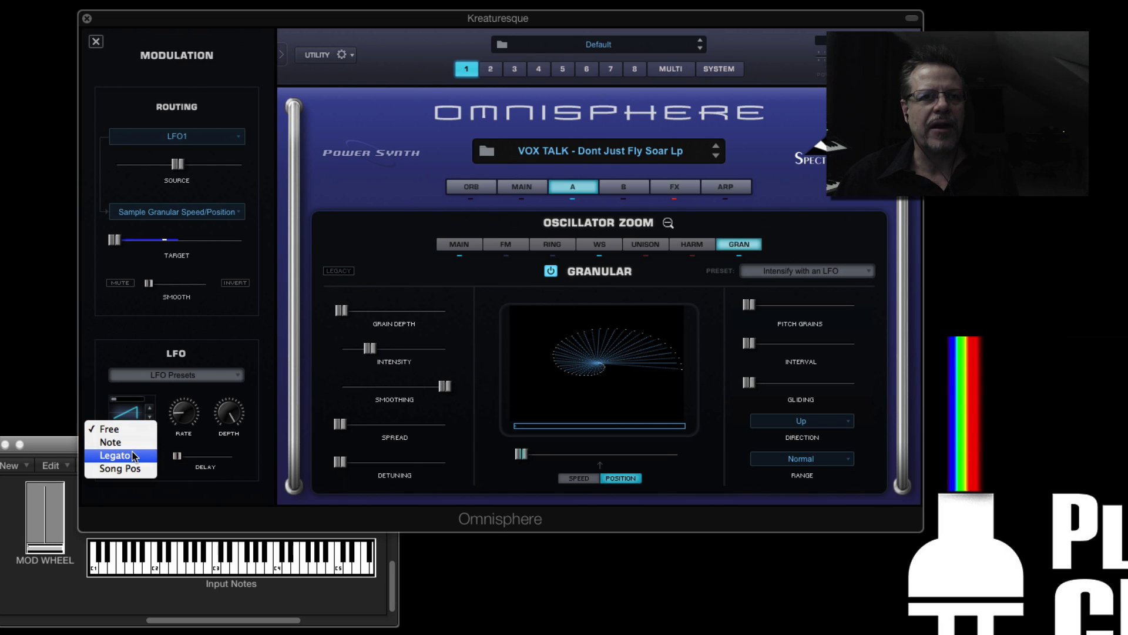
{"action": "left_click", "coordinate": [135, 456]}
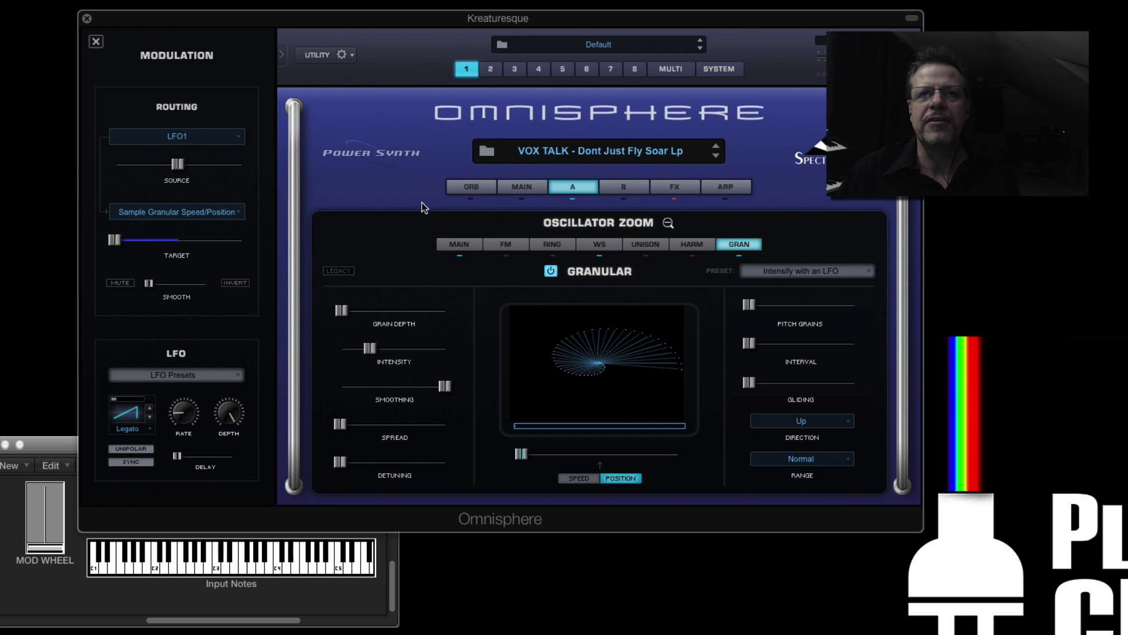
- Return to layer A's overview and make LFO 1 unipolar
{"action": "left_click", "coordinate": [576, 188]}
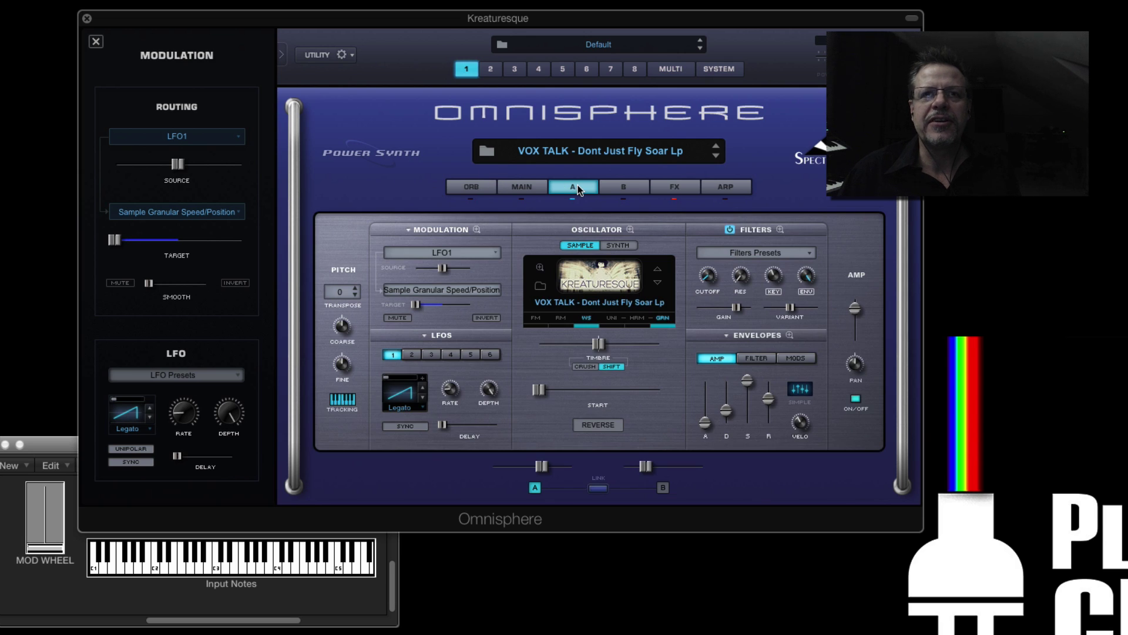
{"action": "left_click", "coordinate": [423, 379]}
{"action": "left_click", "coordinate": [423, 379]}
{"action": "left_click", "coordinate": [423, 379]}
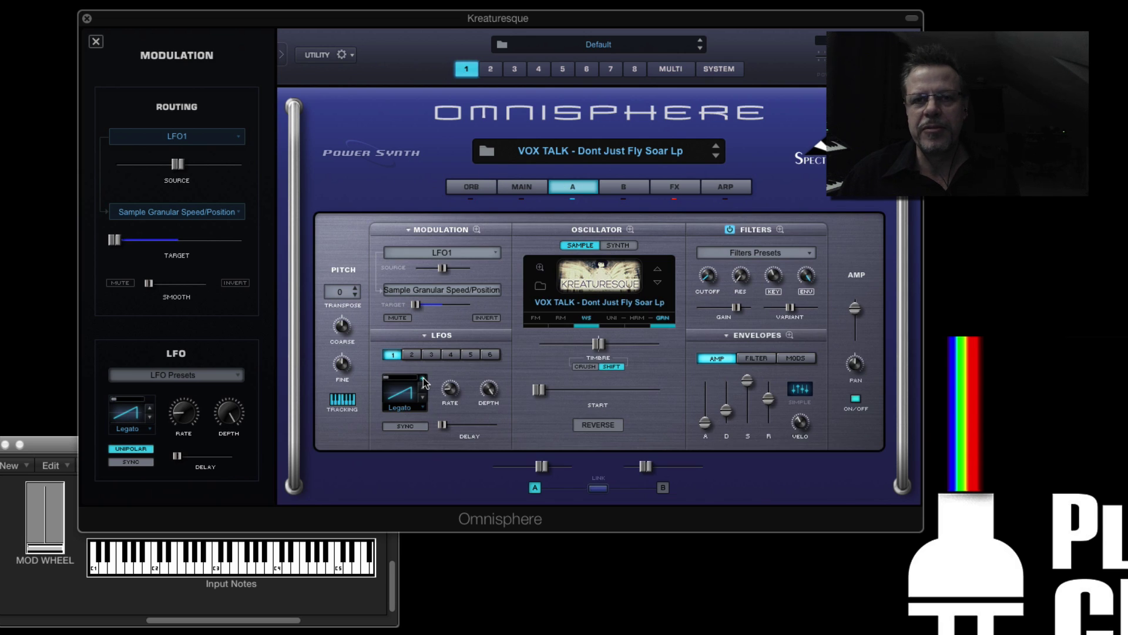
{"action": "left_click", "coordinate": [423, 379]}
{"action": "left_click", "coordinate": [423, 379]}
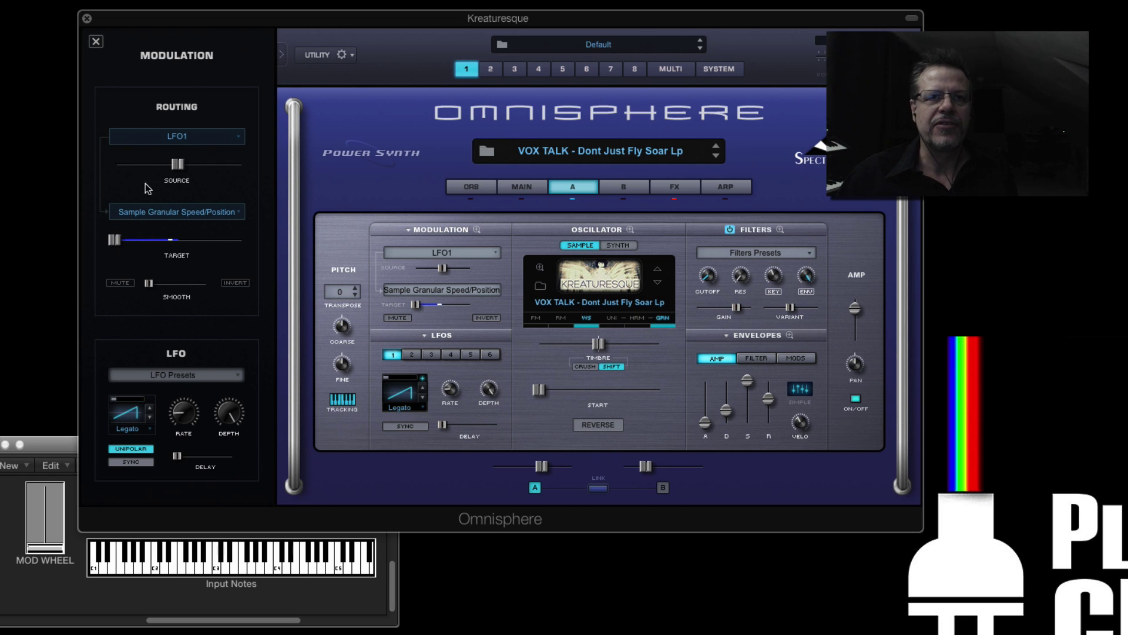
- Hold the granular position target at its minimum and increase the LFO1 source amount moderately
{"action": "left_click_drag", "start_coordinate": [110, 242], "coordinate": [20, 258]}
{"action": "left_click_drag", "start_coordinate": [114, 244], "coordinate": [112, 247]}
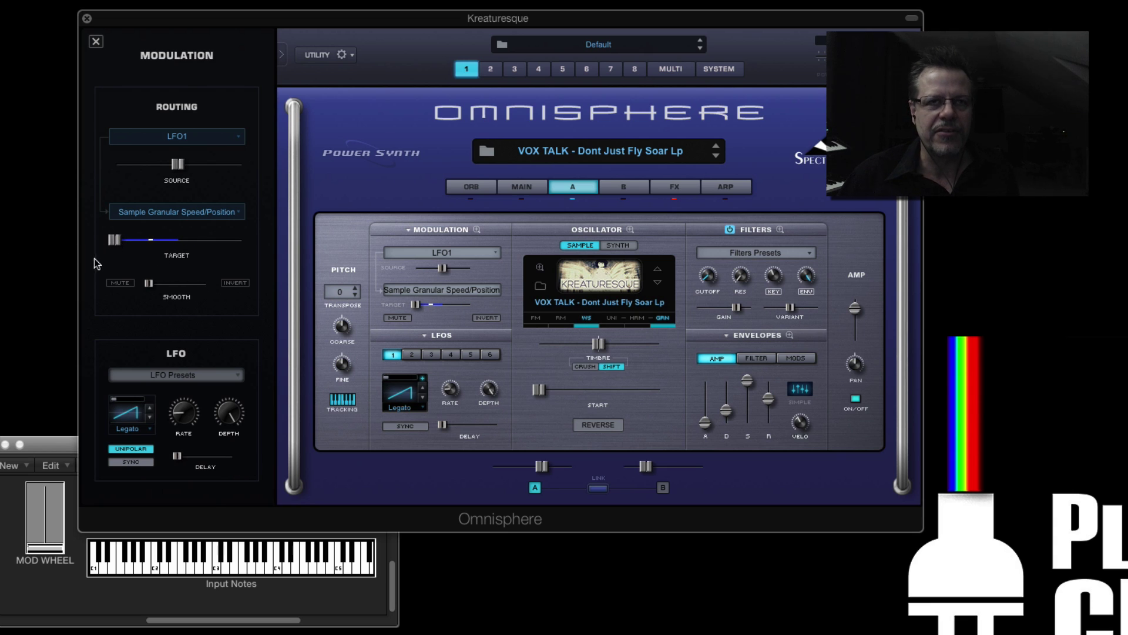
{"action": "left_click_drag", "start_coordinate": [178, 166], "coordinate": [203, 170]}
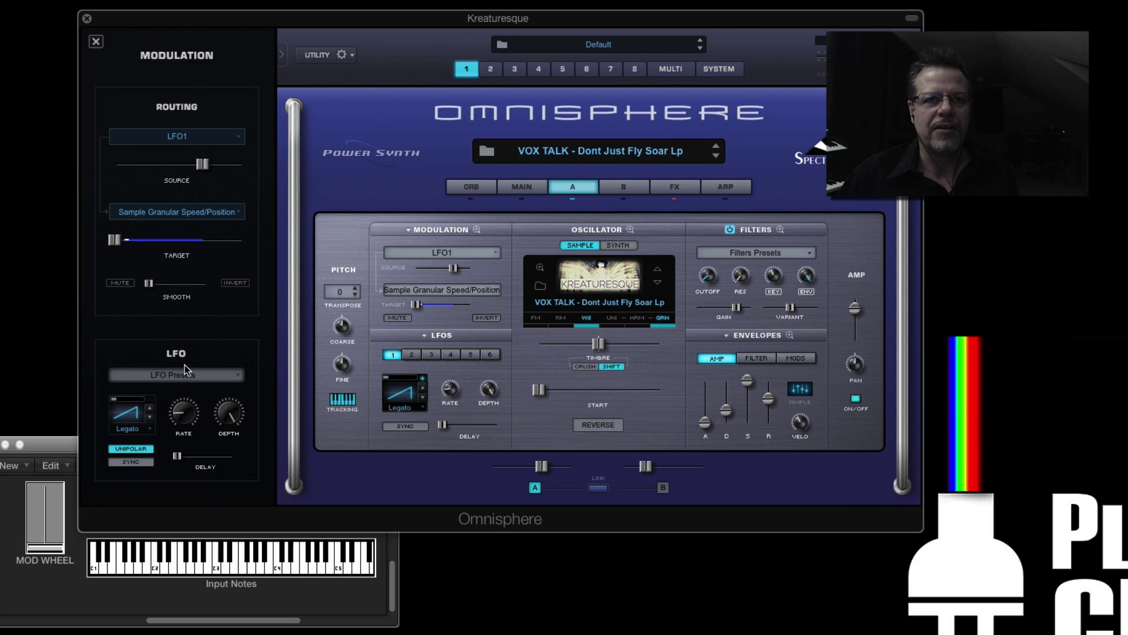
- Sync LFO1 to the tempo, adjust its rate, and raise the source amount close to its maximum
{"action": "left_click", "coordinate": [138, 460]}
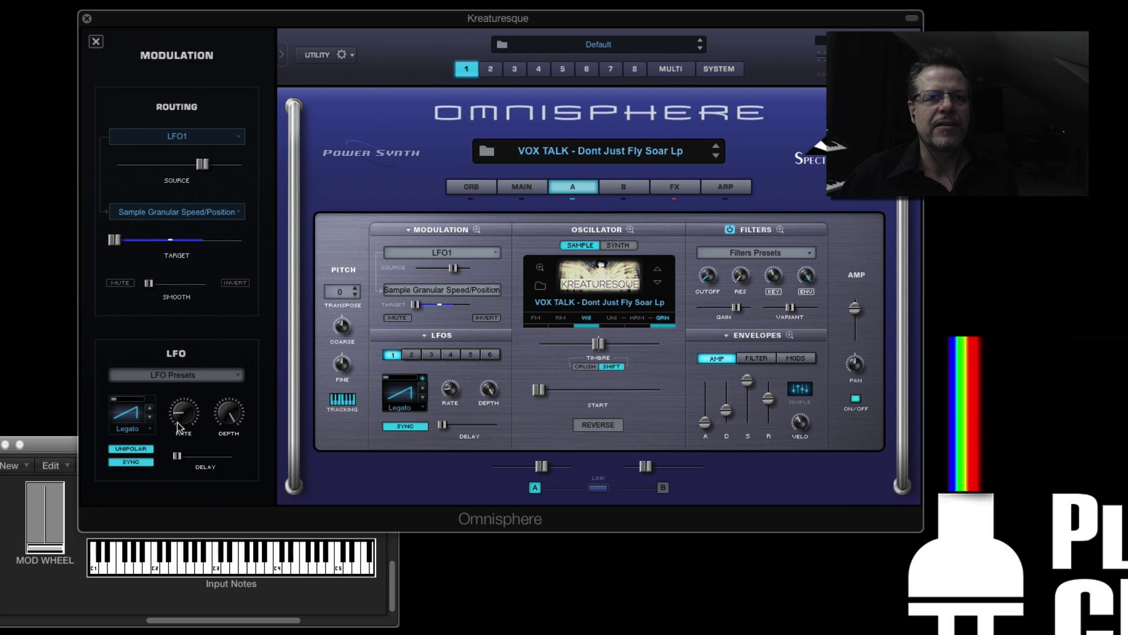
{"action": "mouse_move", "coordinate": [178, 422]}
{"action": "left_mouse_down"}
{"action": "mouse_move", "coordinate": [193, 388]}
{"action": "mouse_move", "coordinate": [186, 414]}
{"action": "left_mouse_up"}
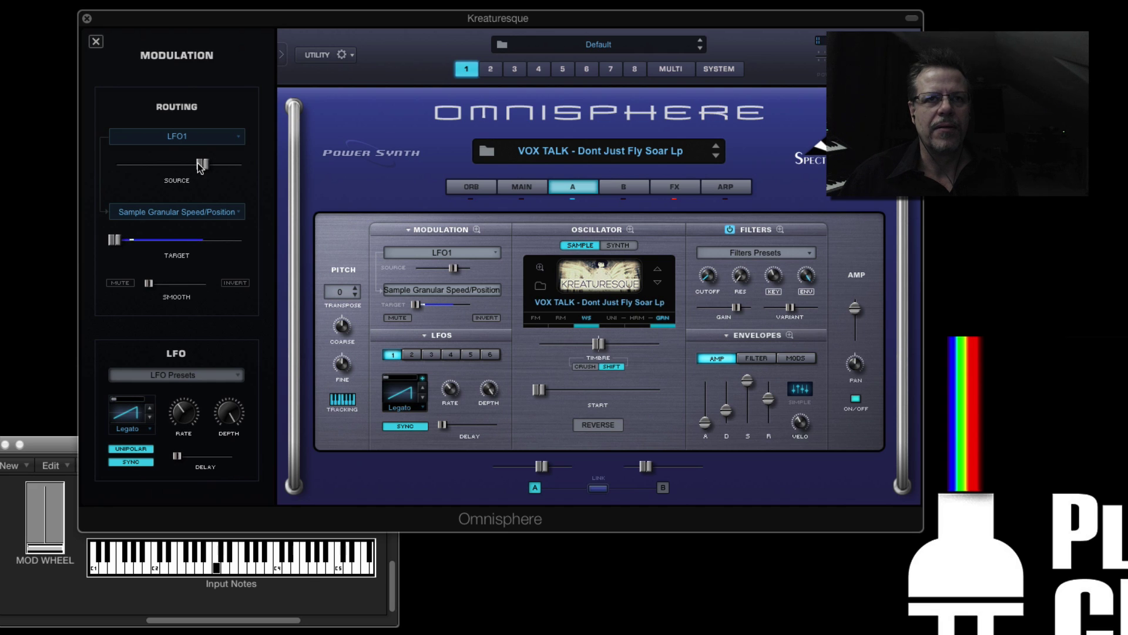
{"action": "left_click_drag", "start_coordinate": [202, 166], "coordinate": [221, 169]}
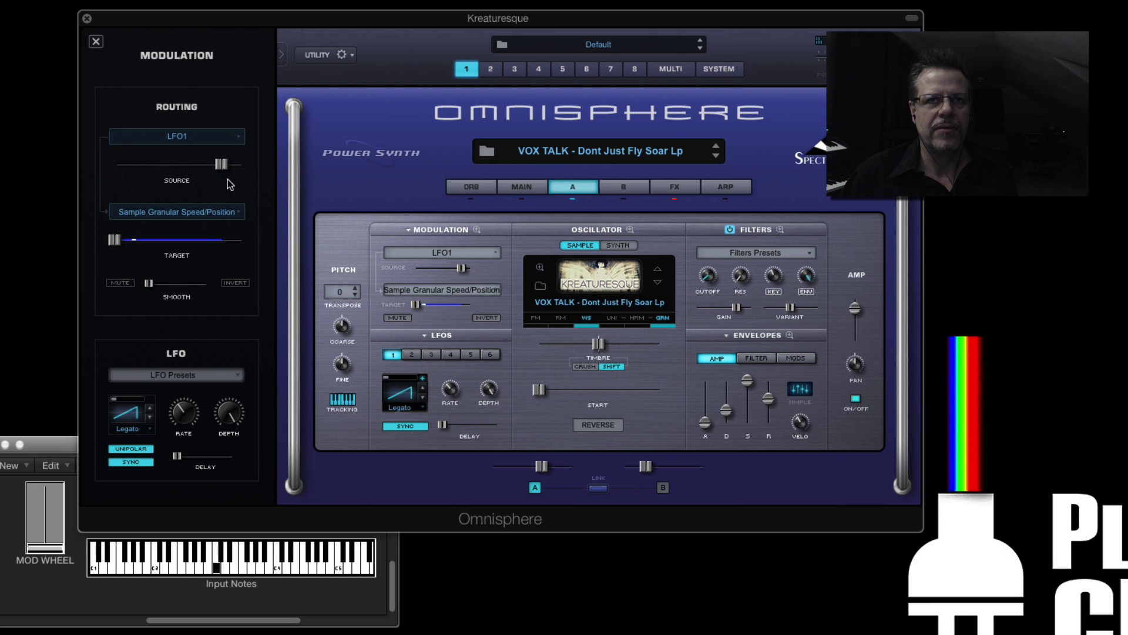
{"action": "left_click_drag", "start_coordinate": [221, 165], "coordinate": [233, 165]}
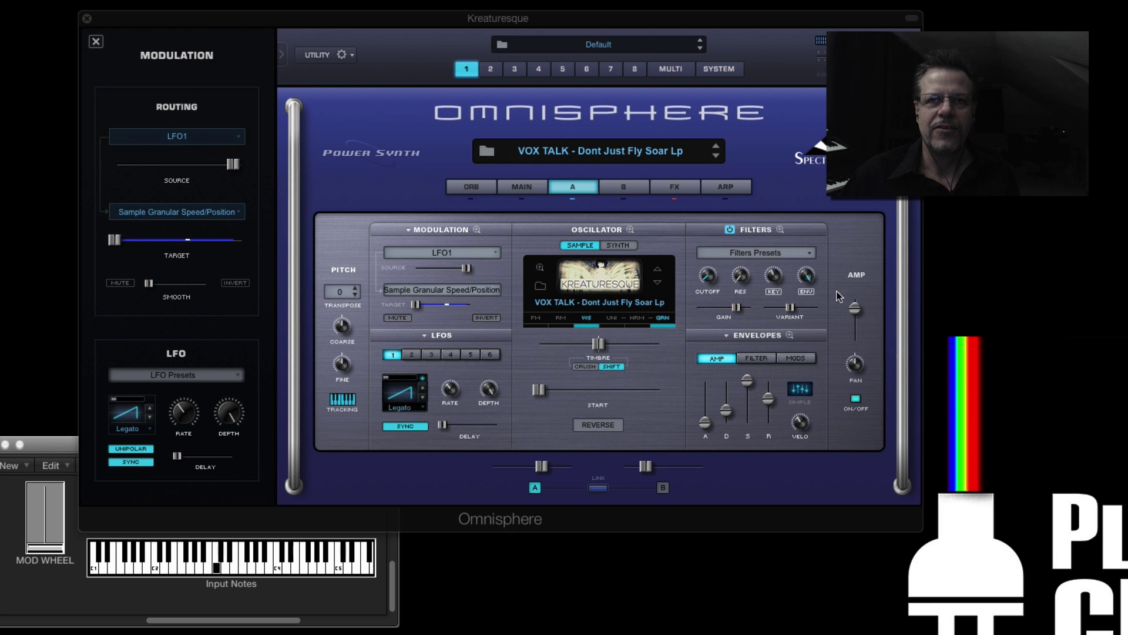
- Load the VOX TALK - Change is Good sample into layer A and vary the LFO1 source amount, ending at its maximum
{"action": "left_click", "coordinate": [658, 269]}
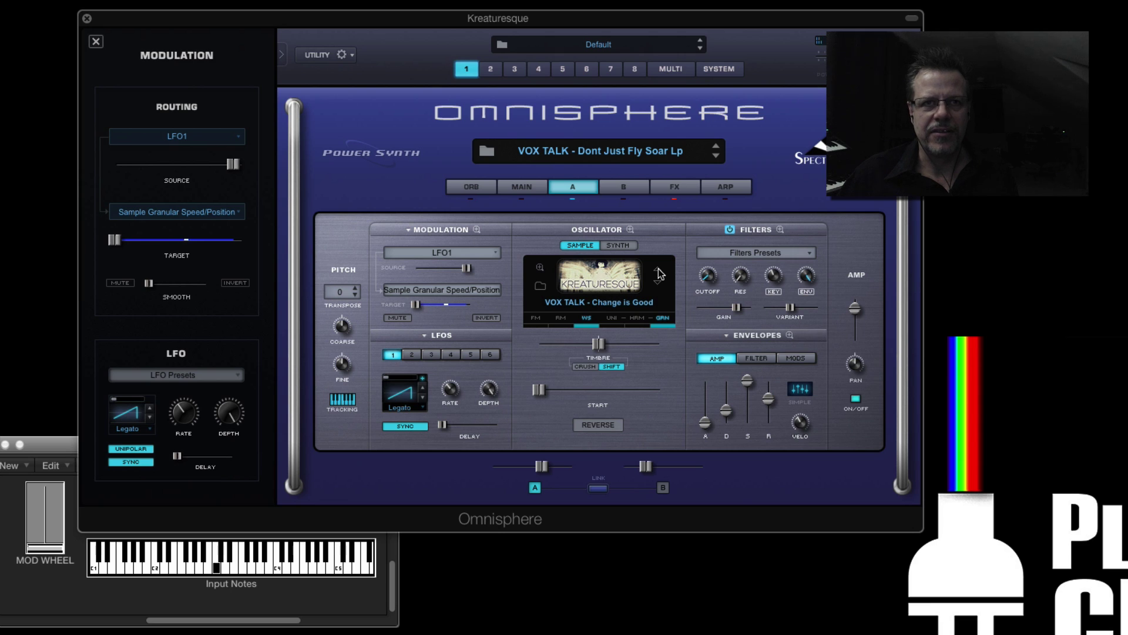
{"action": "mouse_move", "coordinate": [231, 163]}
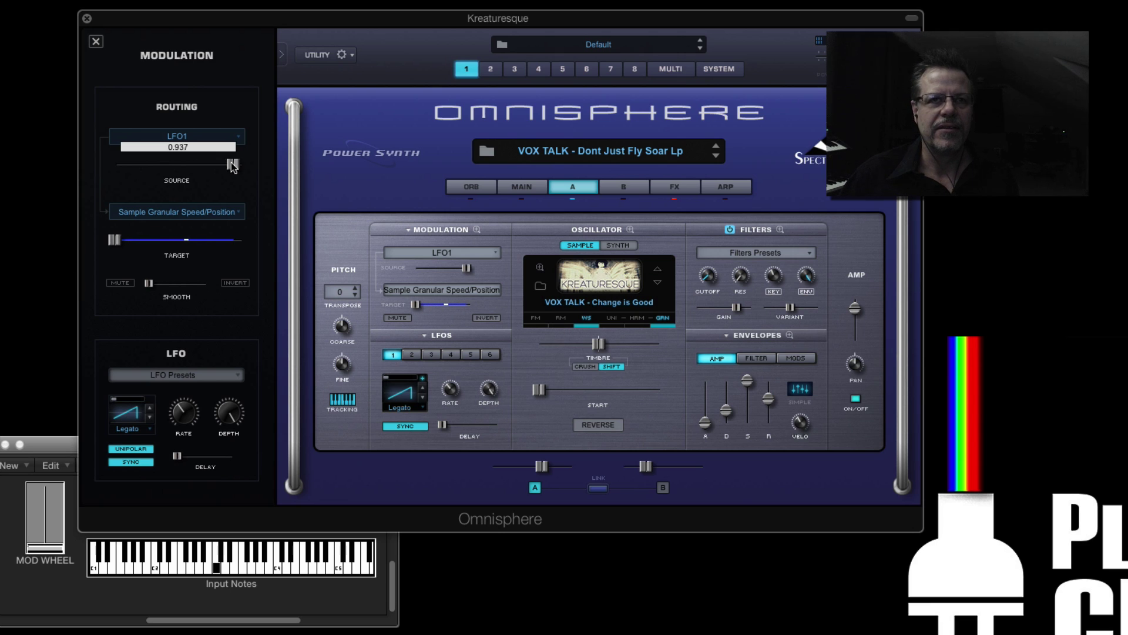
{"action": "left_click_drag", "start_coordinate": [233, 166], "coordinate": [197, 172]}
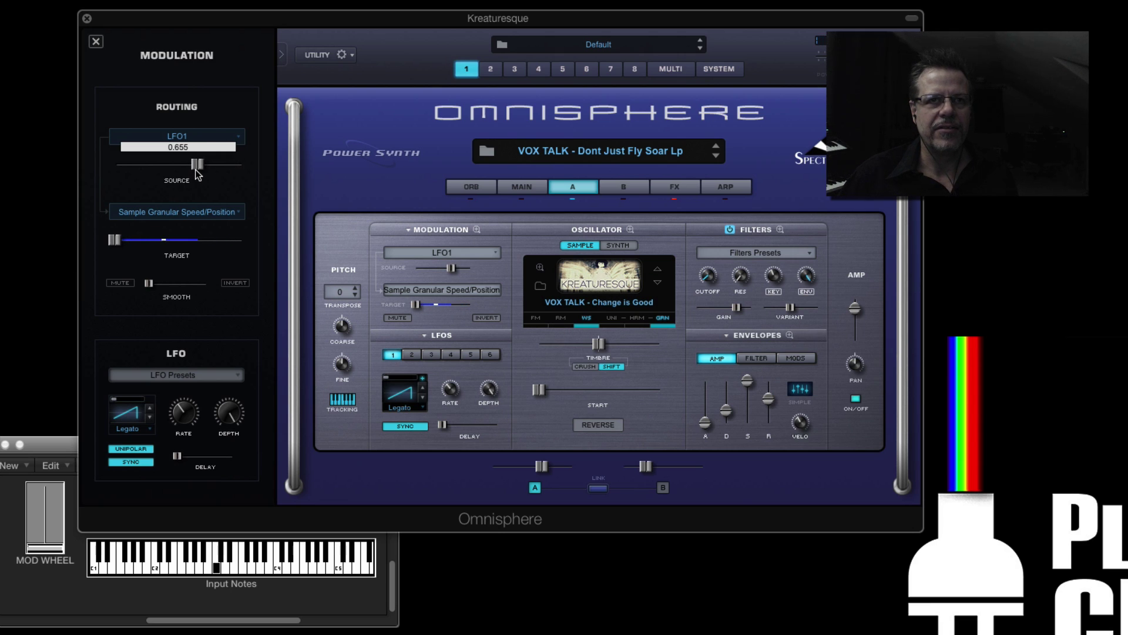
{"action": "left_click_drag", "start_coordinate": [197, 172], "coordinate": [241, 171]}
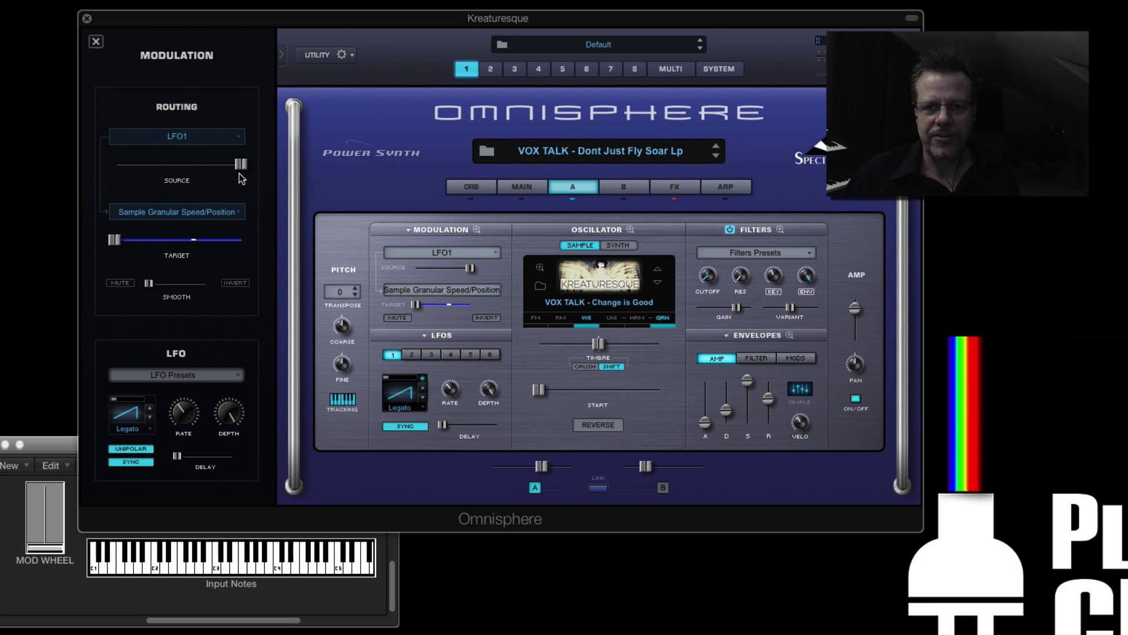
- Switch layer A's sample to VOX TALK - I Know Youre In There and check the common effects rack
{"action": "left_click", "coordinate": [657, 282]}
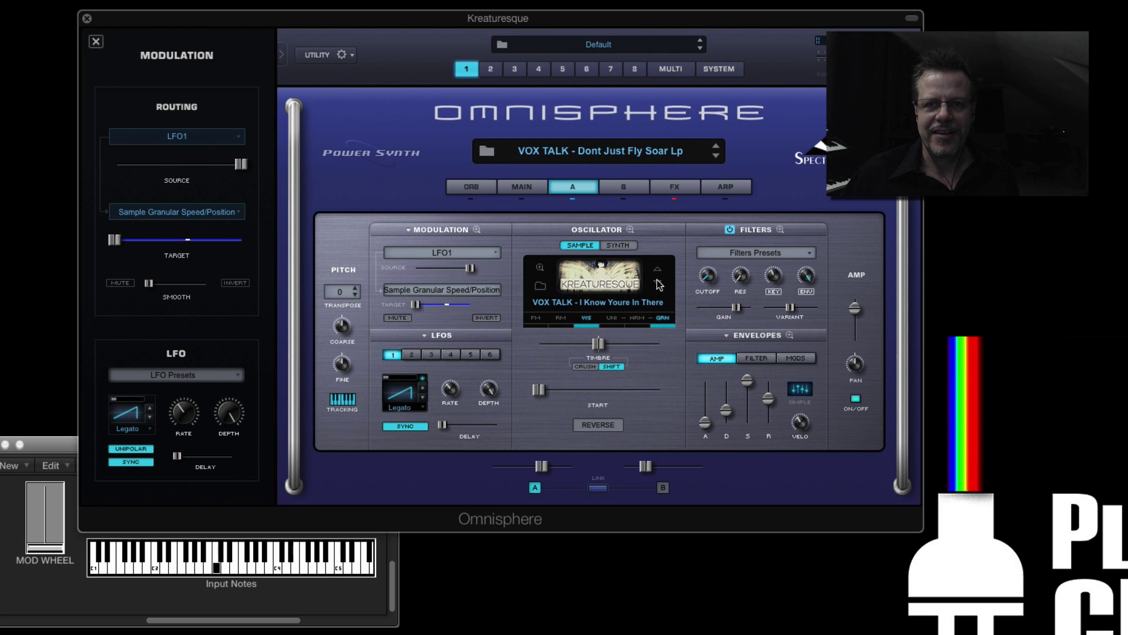
{"action": "left_click", "coordinate": [675, 193]}
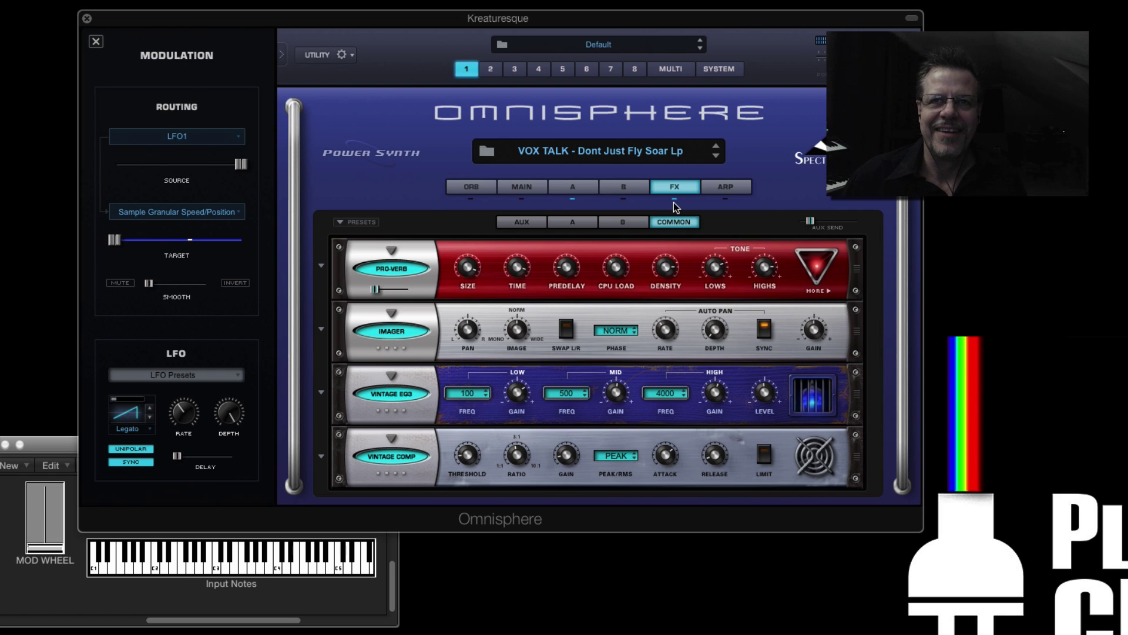
{"action": "left_click", "coordinate": [580, 187]}
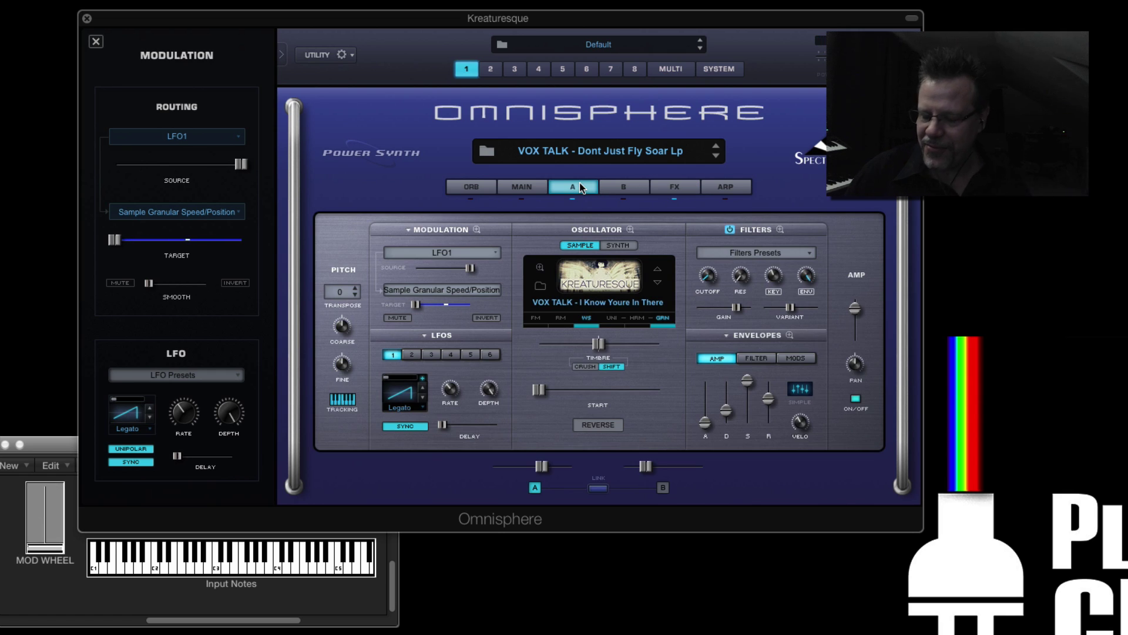
- Open layer A's granular settings and remove the modulation from the granular position
{"action": "left_click", "coordinate": [663, 318]}
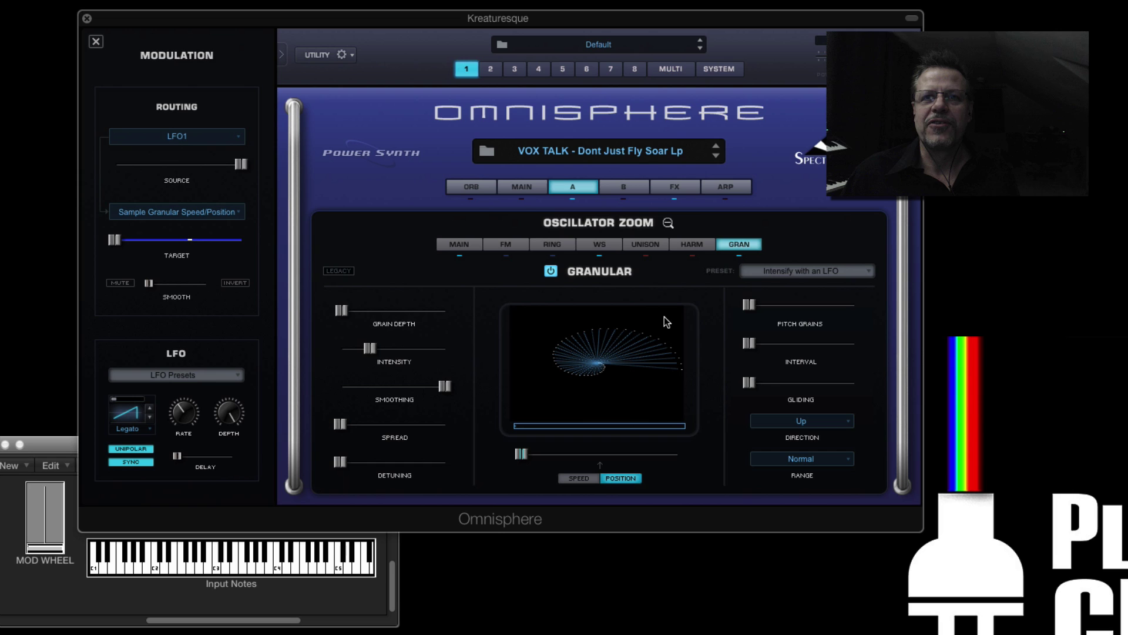
{"action": "right_click", "coordinate": [526, 461]}
{"action": "left_click", "coordinate": [554, 499]}
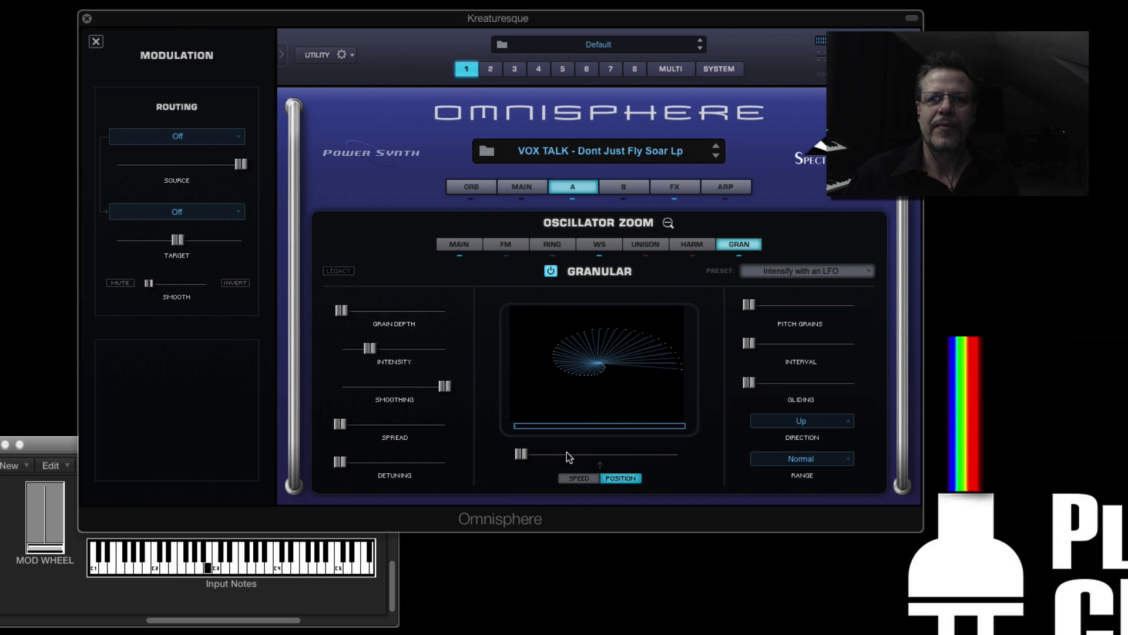
- Try the Guru granular presets Stutter Problems, Room Full of Angry People and Phrase Freeze 2 Choppy on layer A
{"action": "left_click", "coordinate": [827, 272]}
{"action": "mouse_move", "coordinate": [829, 273]}
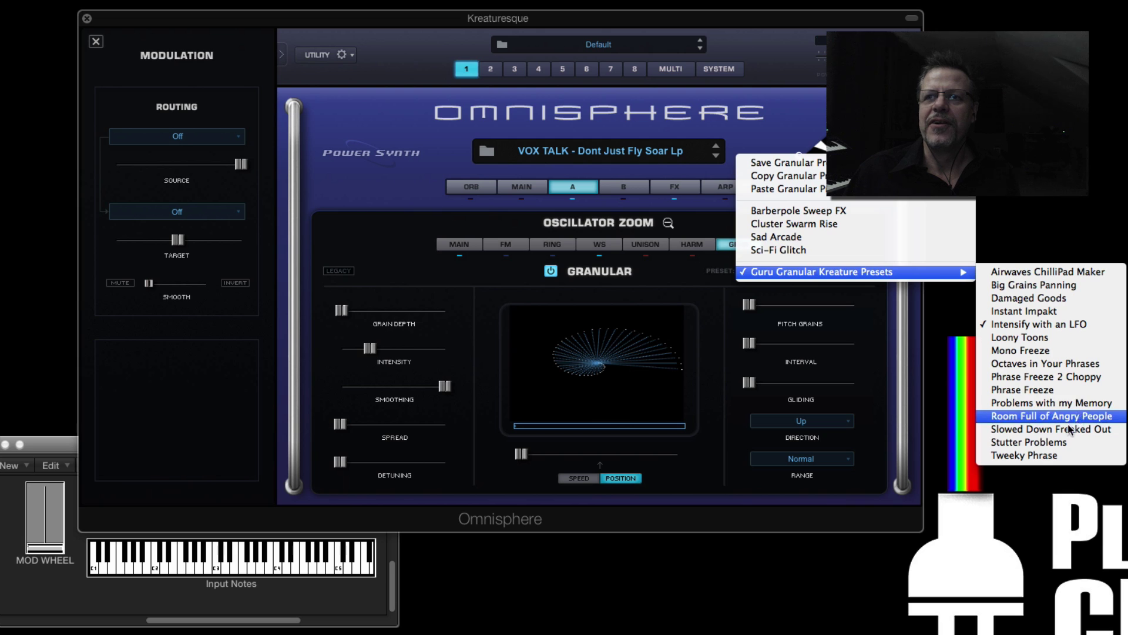
{"action": "left_click", "coordinate": [1058, 442]}
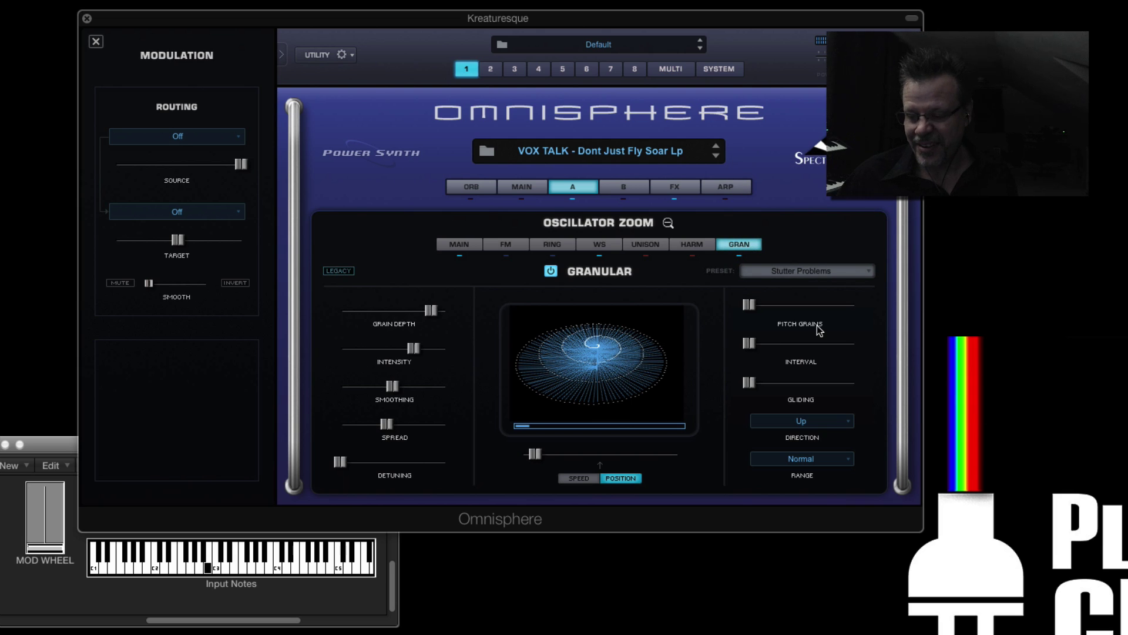
{"action": "left_click", "coordinate": [817, 271]}
{"action": "mouse_move", "coordinate": [818, 272]}
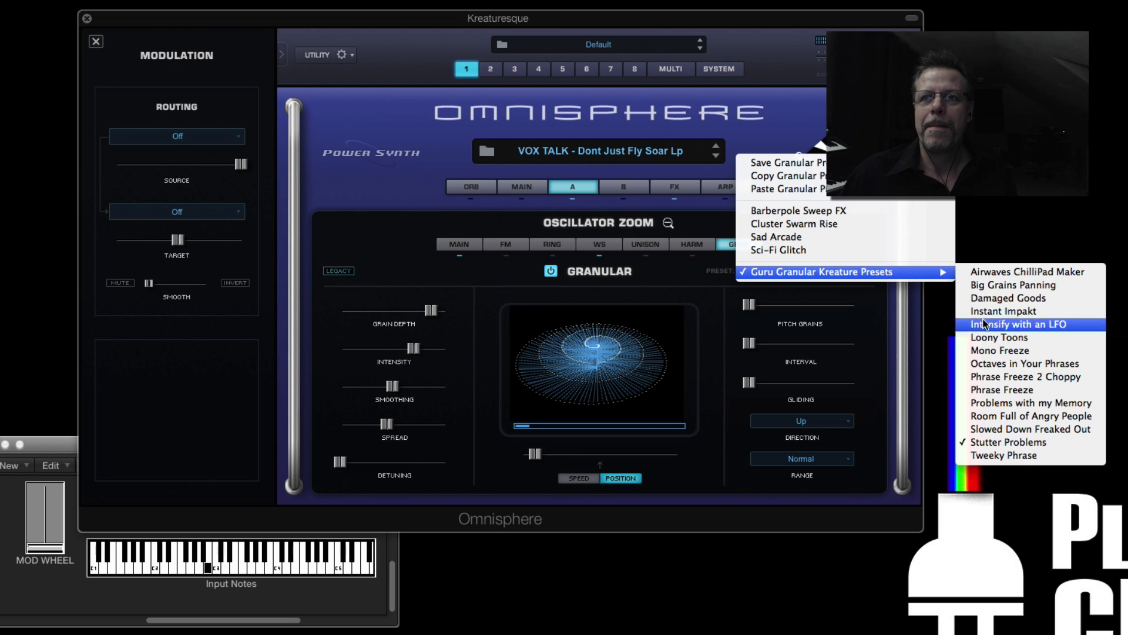
{"action": "left_click", "coordinate": [1023, 416]}
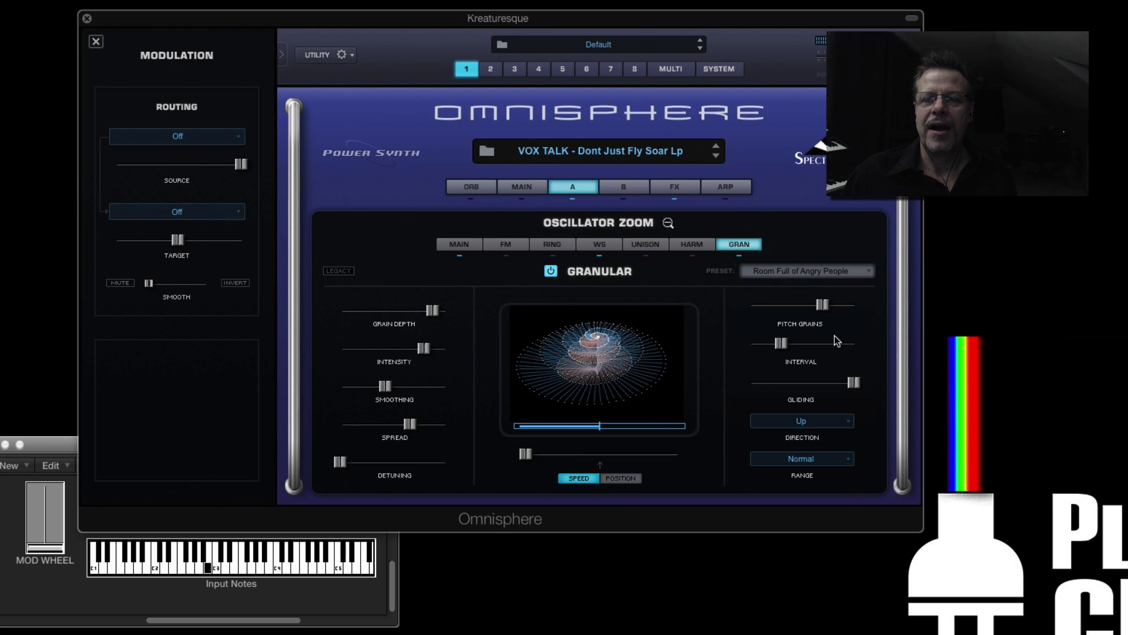
{"action": "left_click", "coordinate": [790, 272]}
{"action": "mouse_move", "coordinate": [940, 272]}
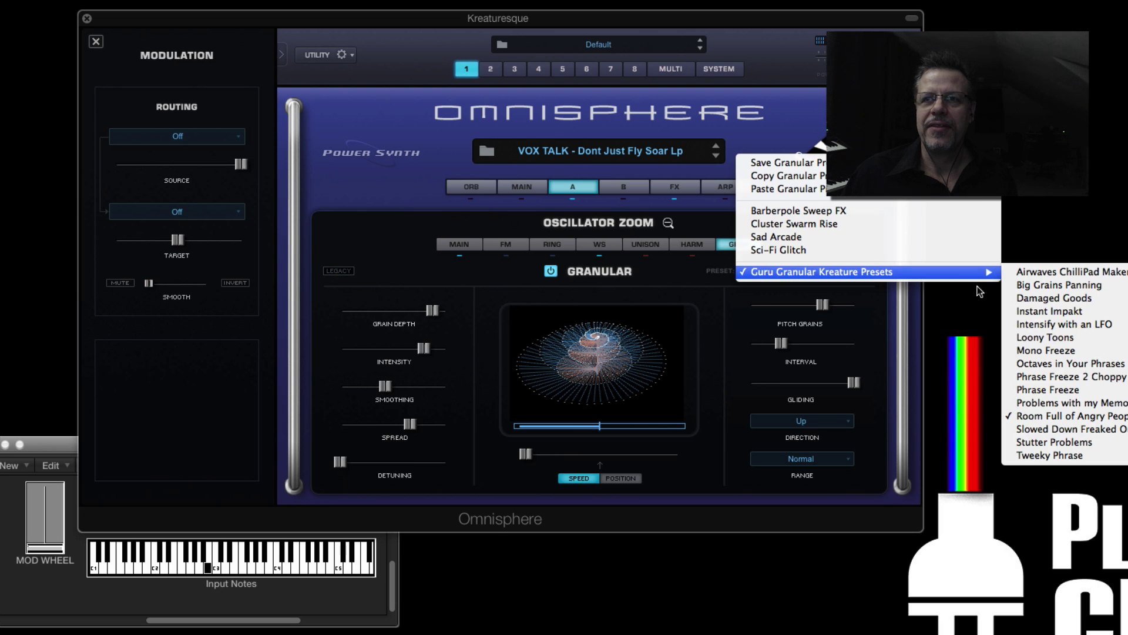
{"action": "left_click", "coordinate": [1065, 381]}
- Load the Loony Toons granular preset on layer A
{"action": "left_click", "coordinate": [806, 272]}
{"action": "mouse_move", "coordinate": [809, 273]}
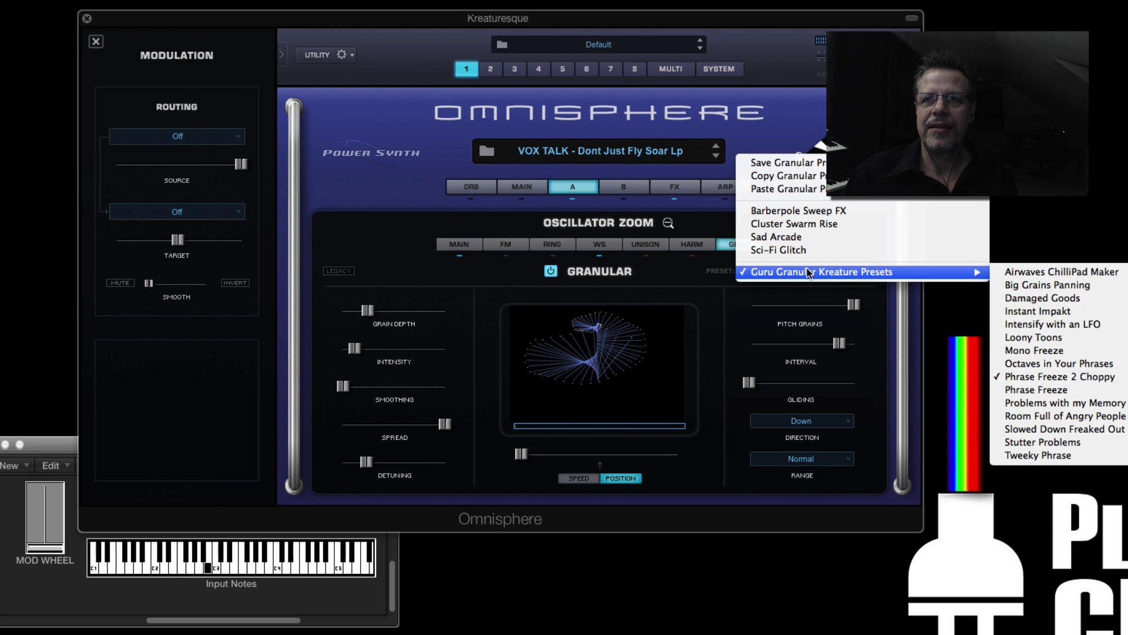
{"action": "left_click", "coordinate": [1045, 337]}
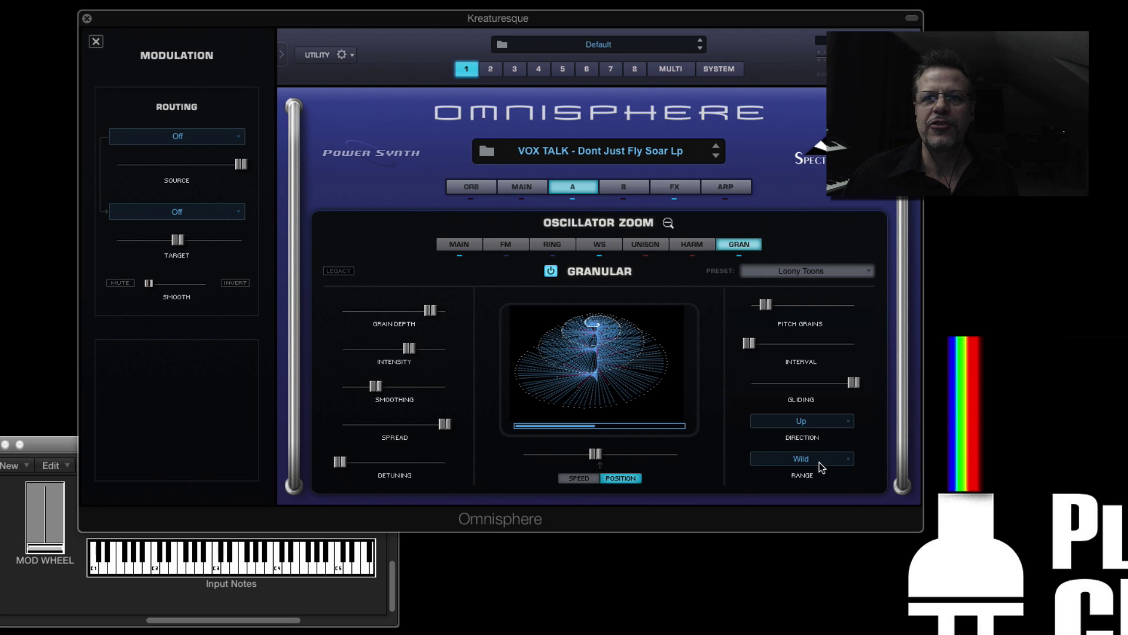
- Lower the granular position close to its minimum and assign the Wheel as its modulation source
{"action": "left_click_drag", "start_coordinate": [617, 456], "coordinate": [568, 466]}
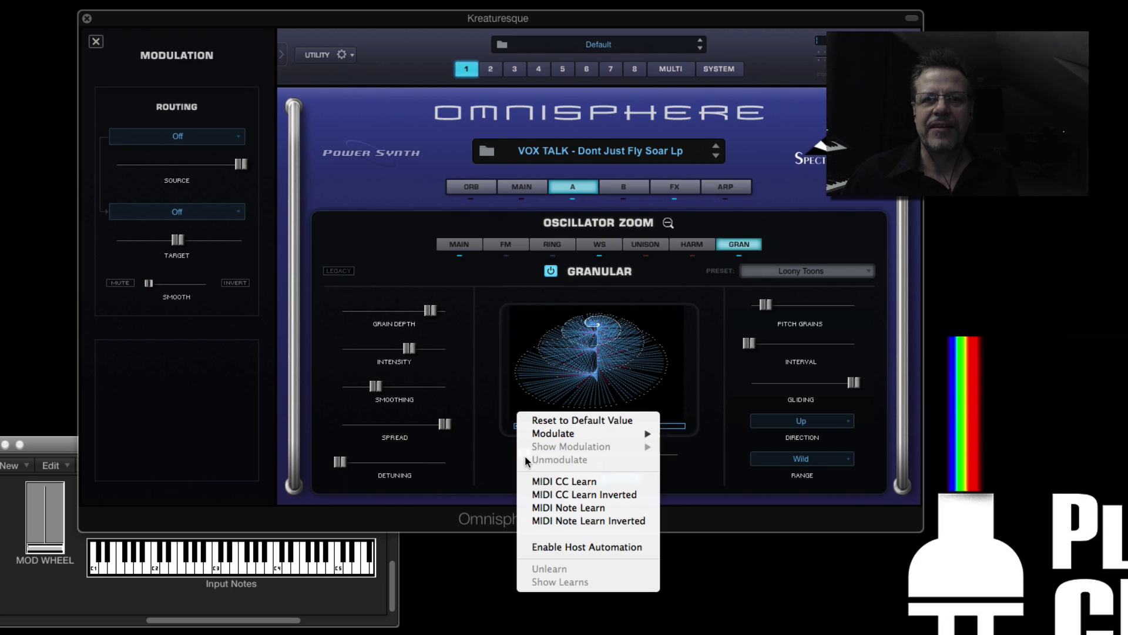
{"action": "right_click", "coordinate": [524, 462]}
{"action": "mouse_move", "coordinate": [580, 435]}
{"action": "left_click", "coordinate": [746, 473]}
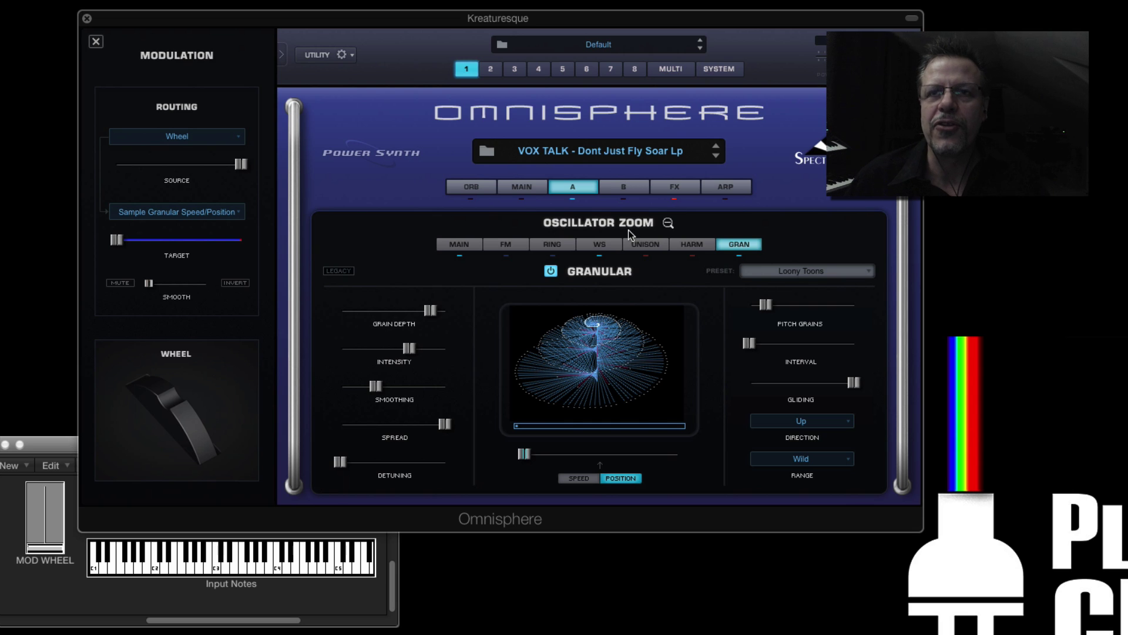
- Look through the Guru Granular Kreature Presets and the PlugInGuru Envelope Presets V1 available for layer A
{"action": "left_click", "coordinate": [775, 280]}
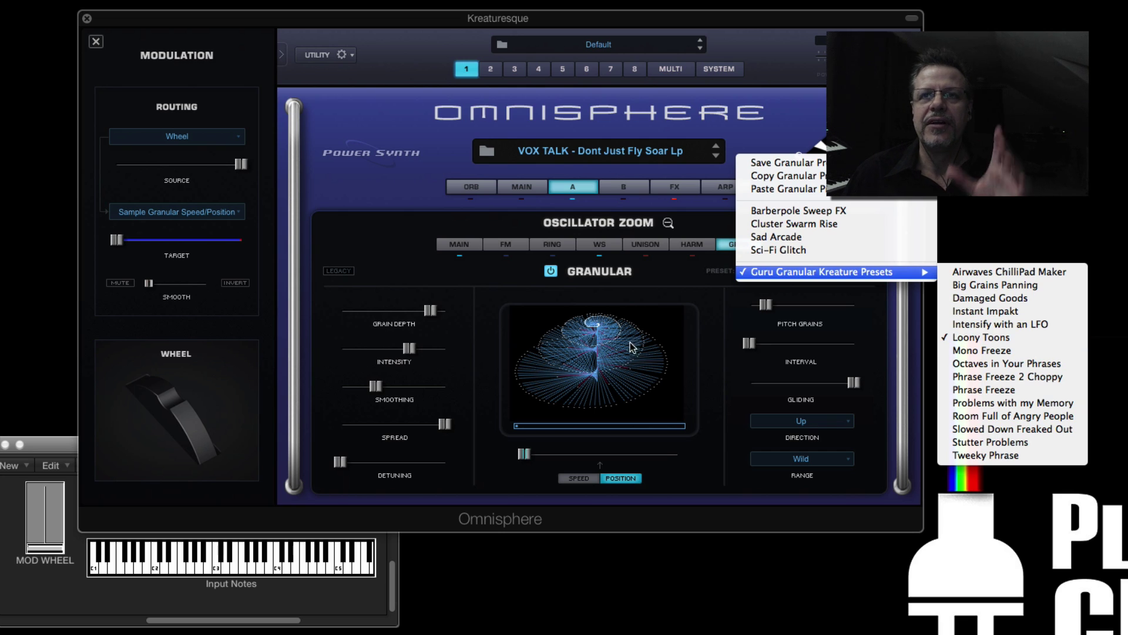
{"action": "left_click", "coordinate": [440, 246]}
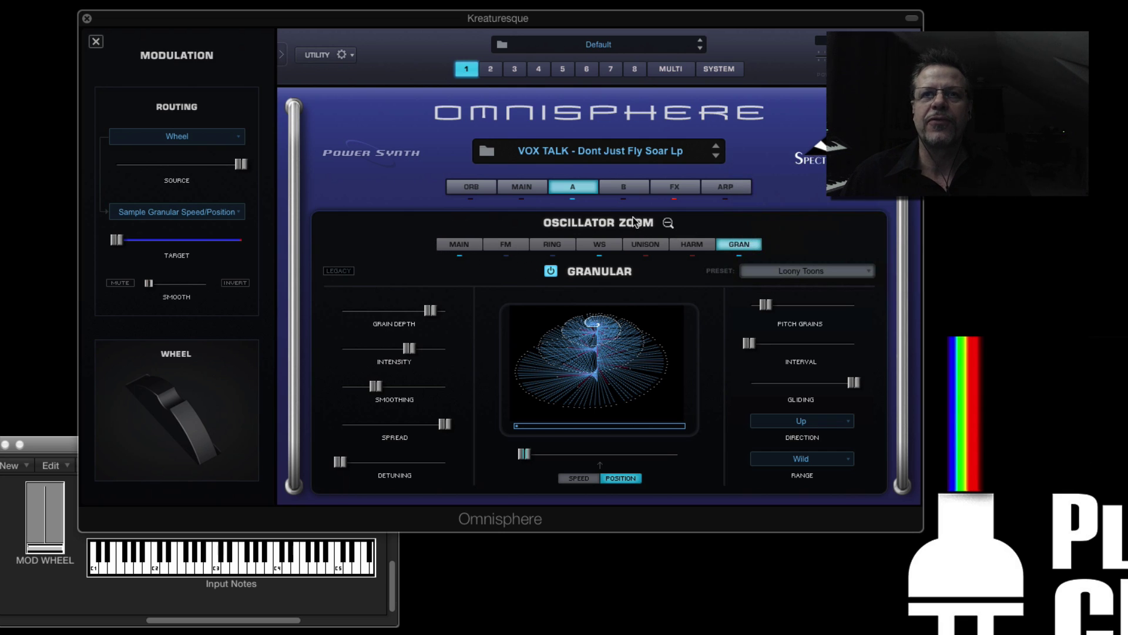
{"action": "left_click", "coordinate": [576, 186]}
{"action": "left_click", "coordinate": [790, 335]}
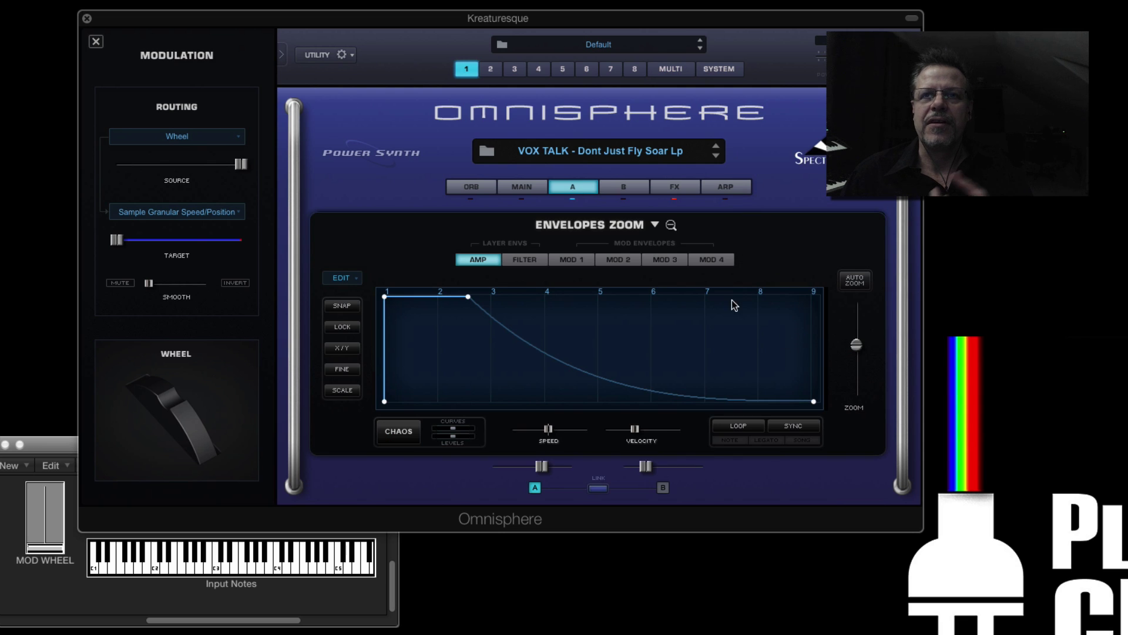
{"action": "left_click", "coordinate": [654, 225]}
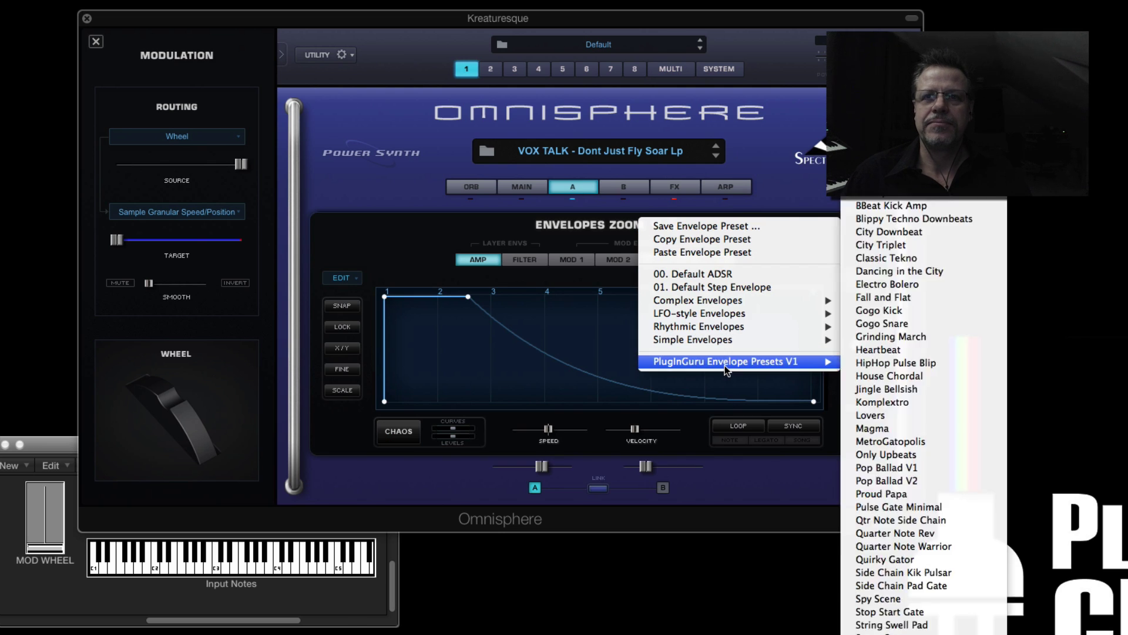
{"action": "left_click", "coordinate": [563, 331]}
- Look through the arpeggiator presets and the PlugInGuru Distortion Guitars racks for the common effects
{"action": "left_click", "coordinate": [727, 187]}
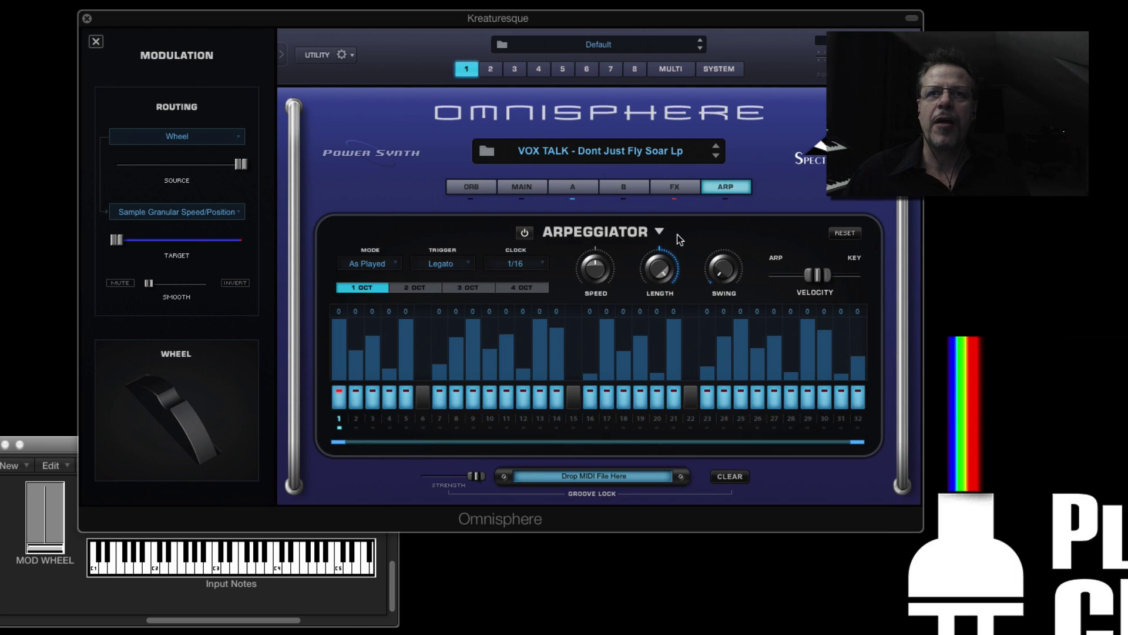
{"action": "left_click", "coordinate": [660, 232]}
{"action": "left_click", "coordinate": [533, 398]}
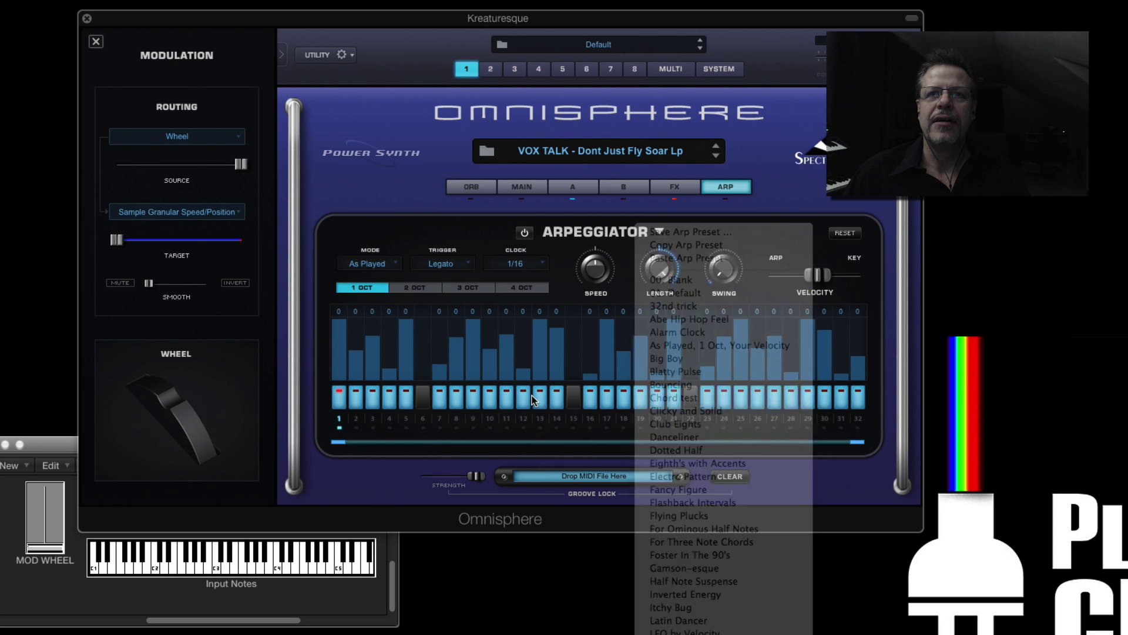
{"action": "left_click", "coordinate": [676, 184]}
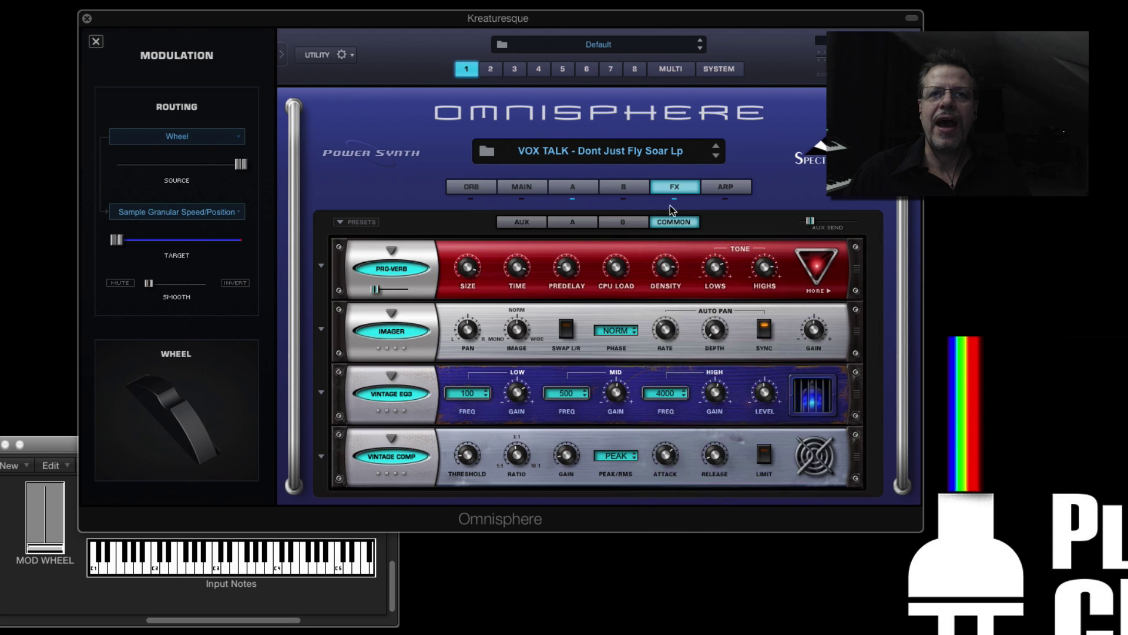
{"action": "left_click", "coordinate": [343, 222]}
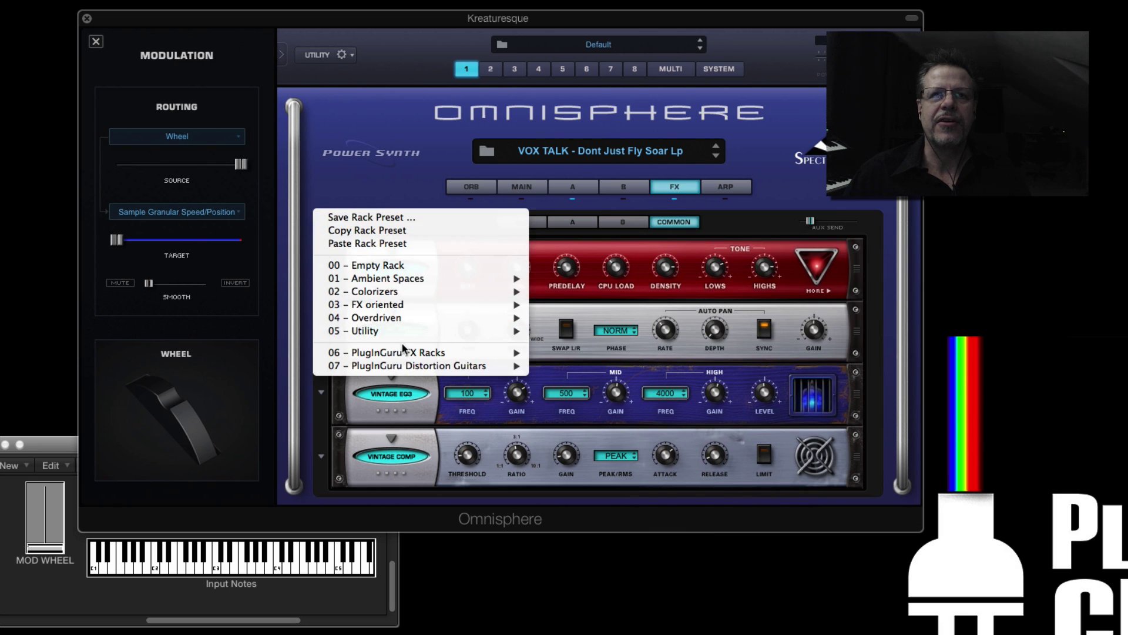
{"action": "mouse_move", "coordinate": [438, 366]}
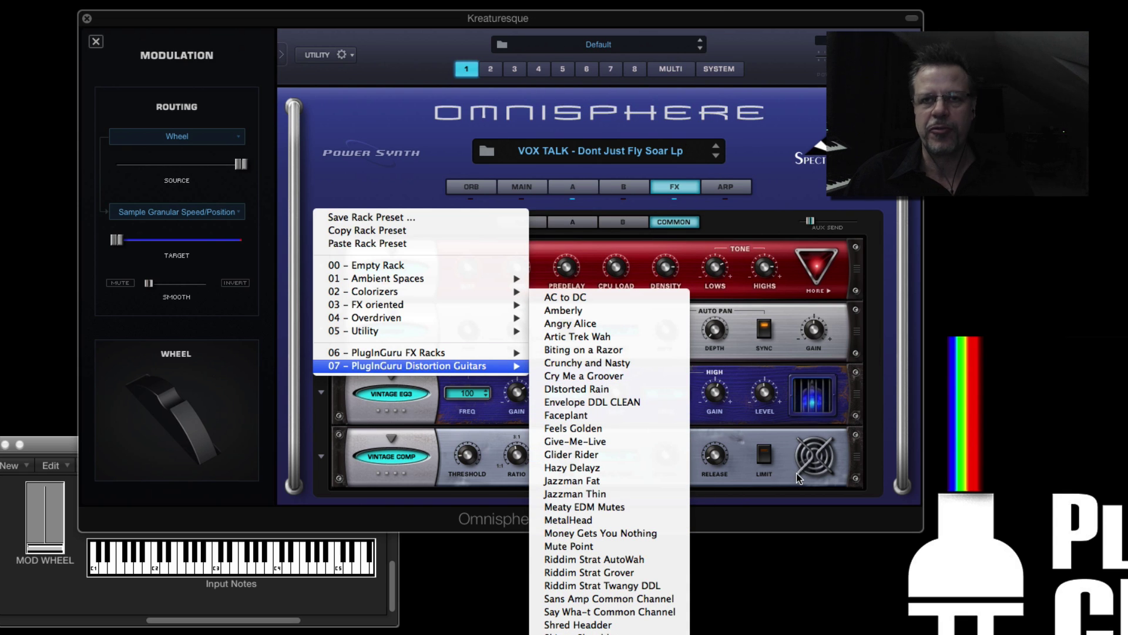
{"action": "left_click", "coordinate": [391, 399]}
- Return to layer A's overview and open the patch browser at the VOX WORD patches
{"action": "left_click", "coordinate": [574, 187]}
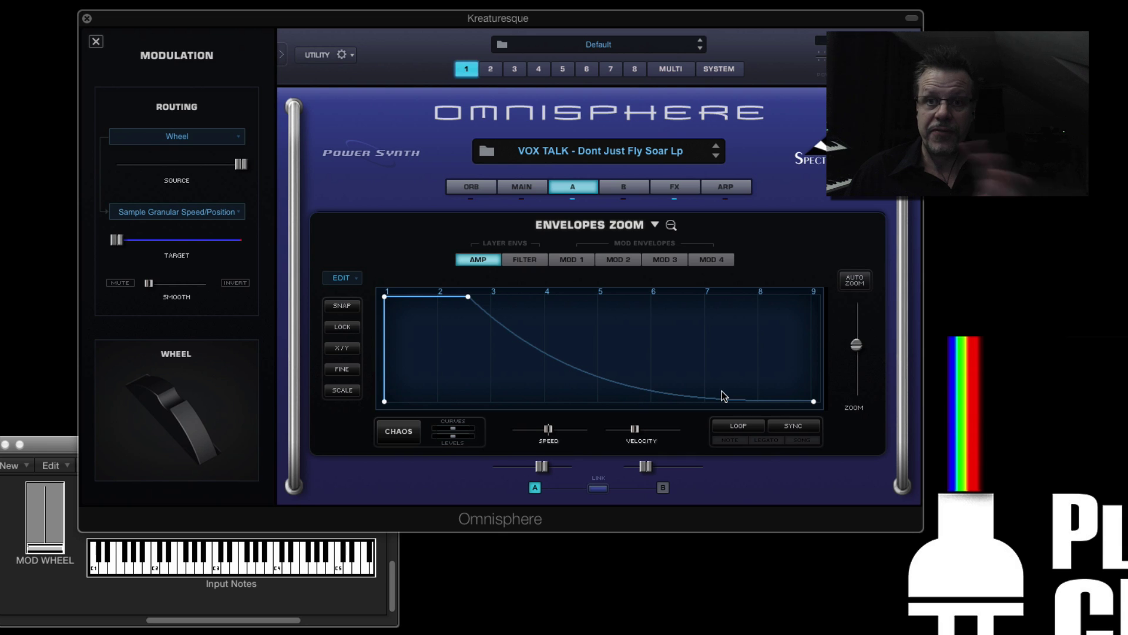
{"action": "left_click", "coordinate": [573, 189]}
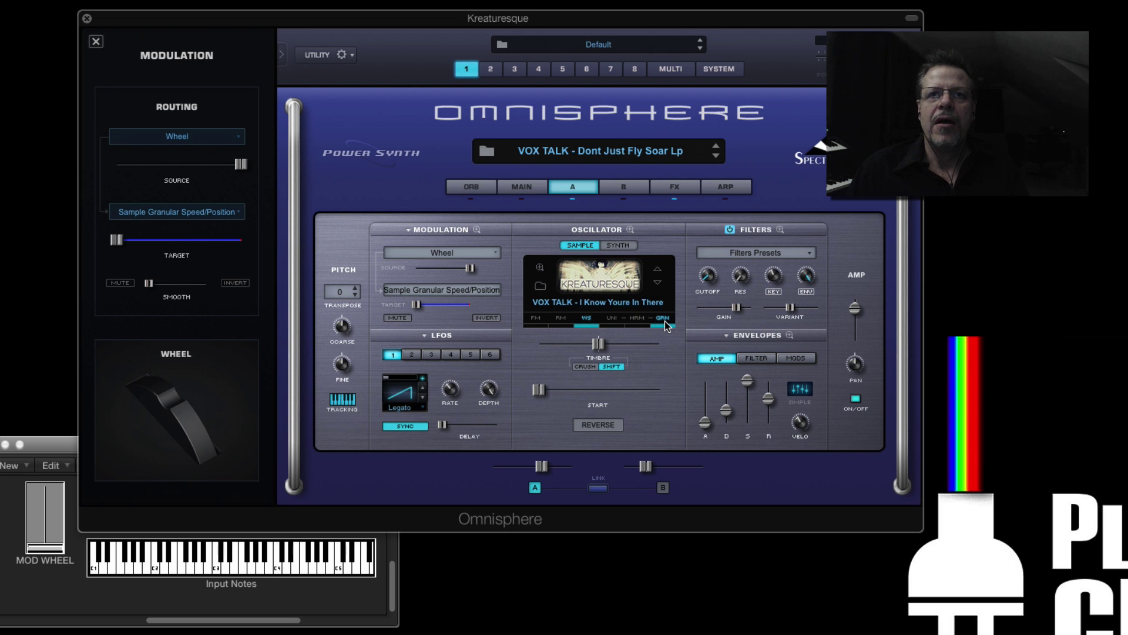
{"action": "left_click", "coordinate": [488, 152]}
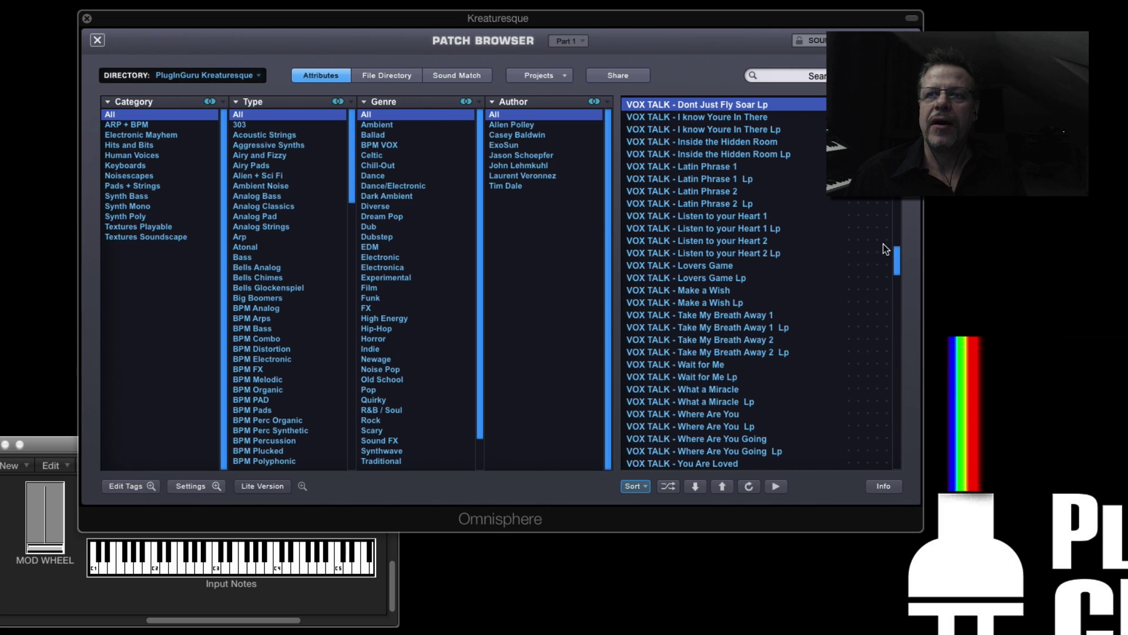
{"action": "left_click_drag", "start_coordinate": [899, 258], "coordinate": [896, 300]}
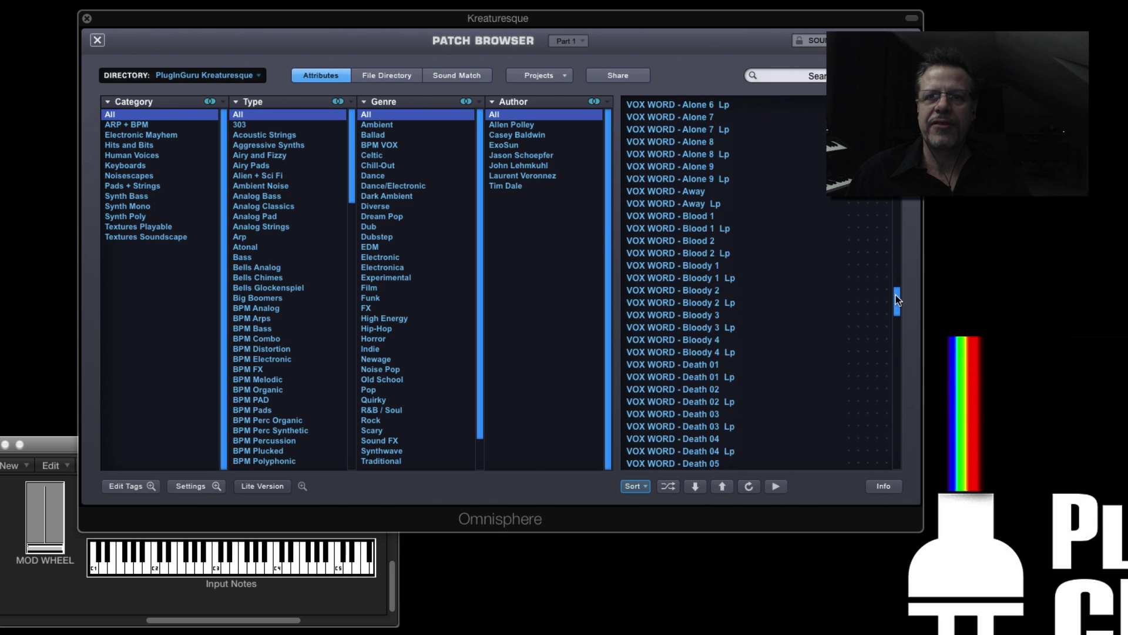
- Audition the VOX WORD patches Blood 2, Bloody 2 Lp, Death 02 and Death 05 Lp
{"action": "left_click", "coordinate": [701, 230]}
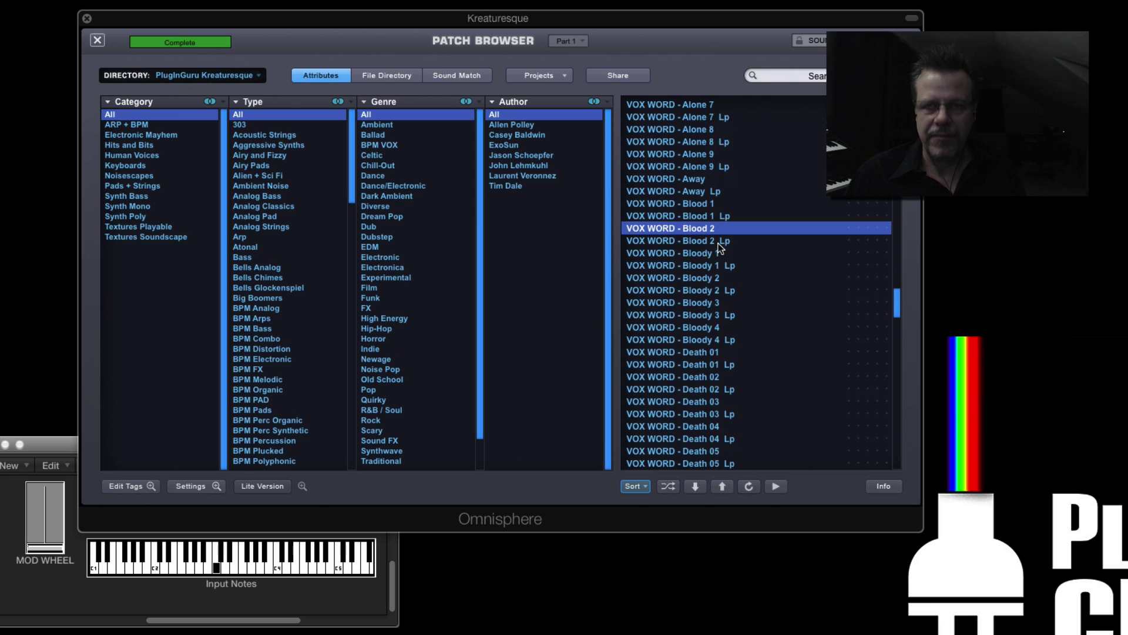
{"action": "left_click", "coordinate": [689, 290]}
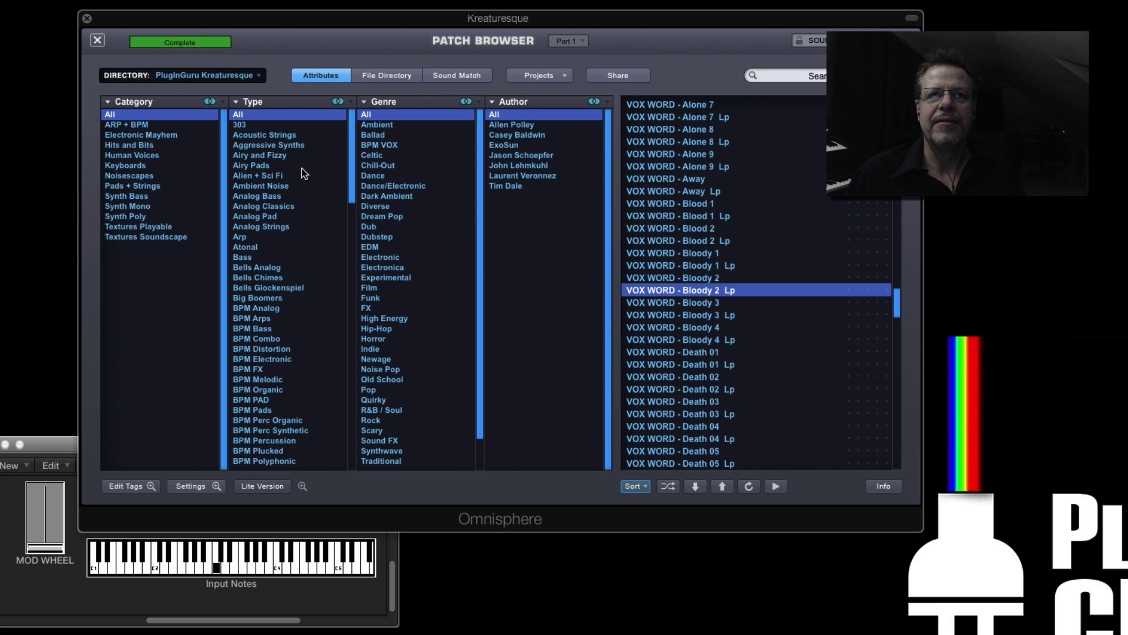
{"action": "left_click", "coordinate": [675, 378]}
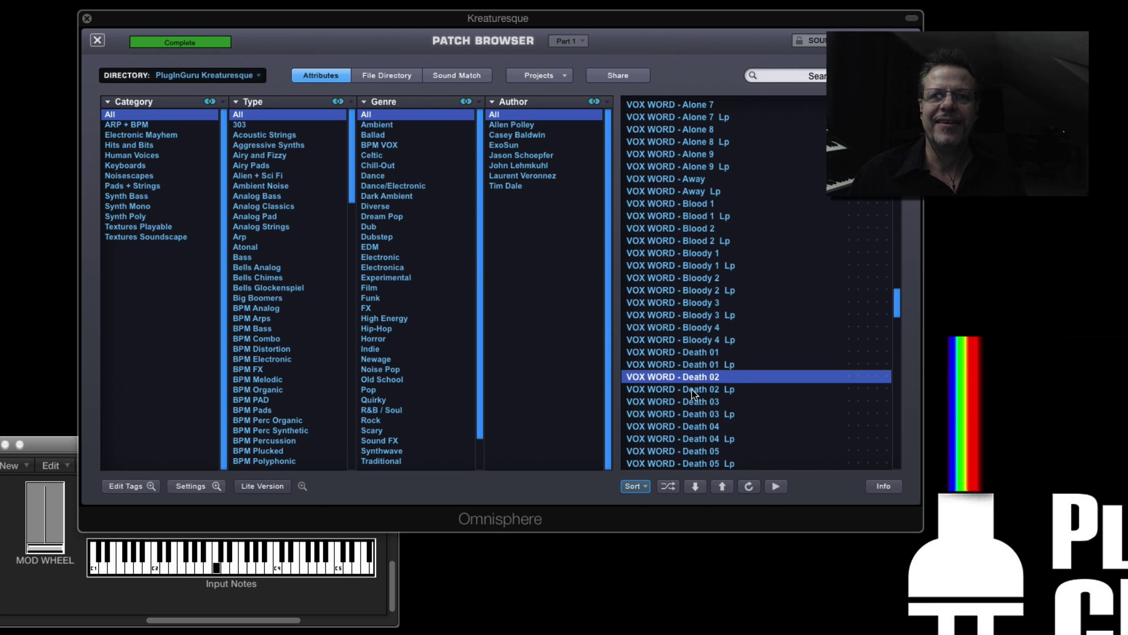
{"action": "scroll", "coordinate": [694, 394], "scroll_direction": "down", "scroll_amount": 2}
{"action": "left_click", "coordinate": [686, 412]}
{"action": "scroll", "coordinate": [686, 412], "scroll_direction": "down", "scroll_amount": 2}
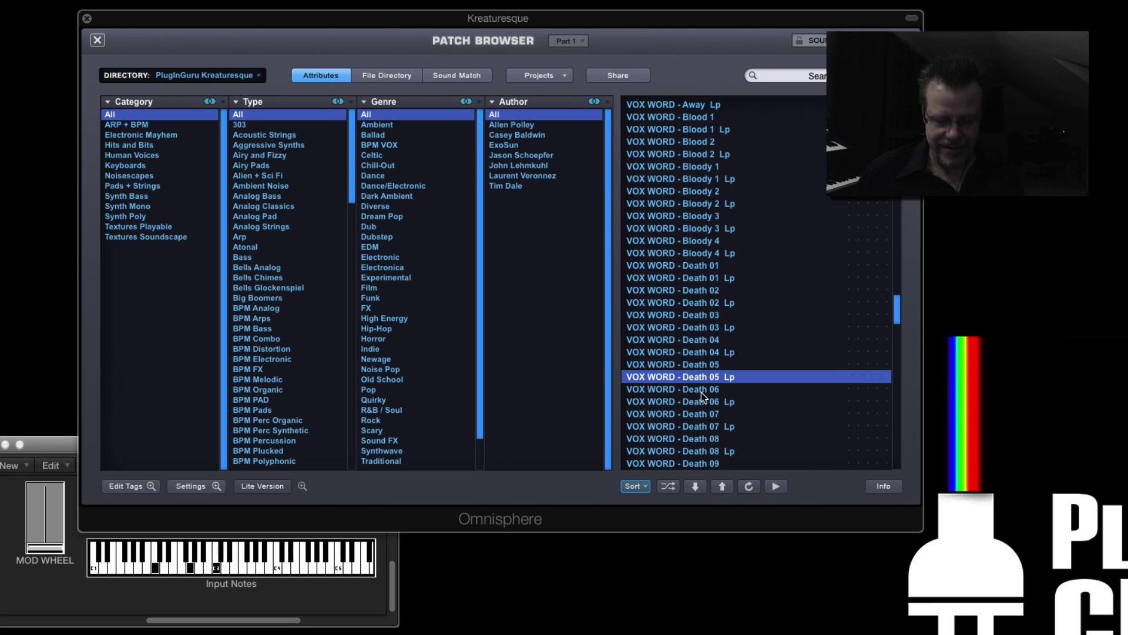
- Audition the VOX WORD patches Death 07, Death 08 Lp and EVIL 2
{"action": "left_click", "coordinate": [692, 415]}
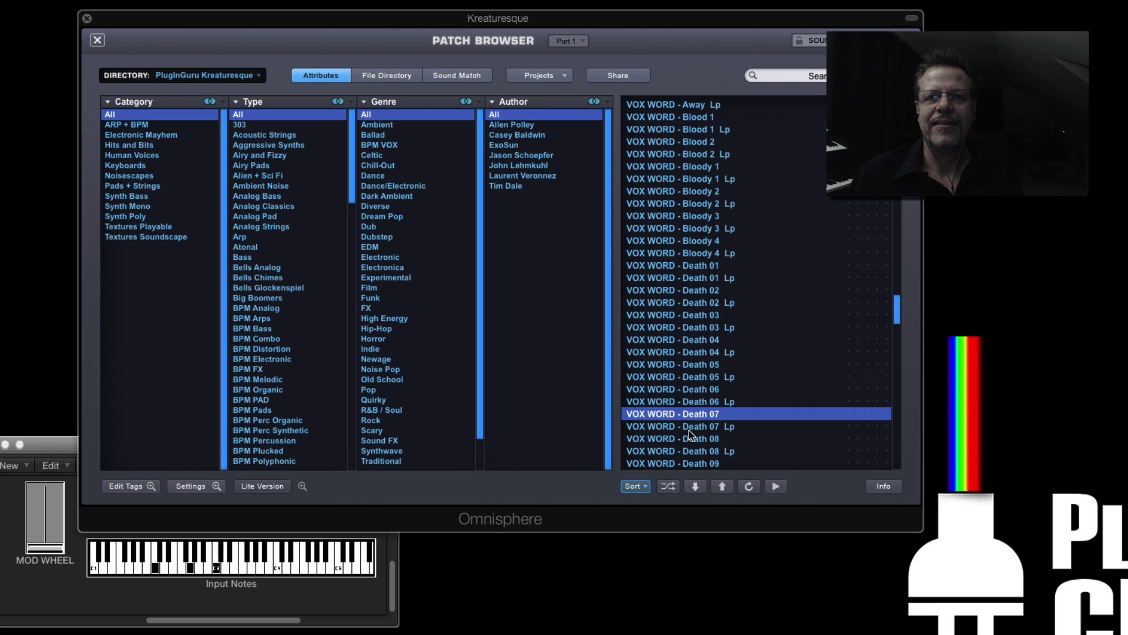
{"action": "scroll", "coordinate": [688, 430], "scroll_direction": "down", "scroll_amount": 1}
{"action": "left_click", "coordinate": [689, 434]}
{"action": "scroll", "coordinate": [696, 435], "scroll_direction": "down", "scroll_amount": 8}
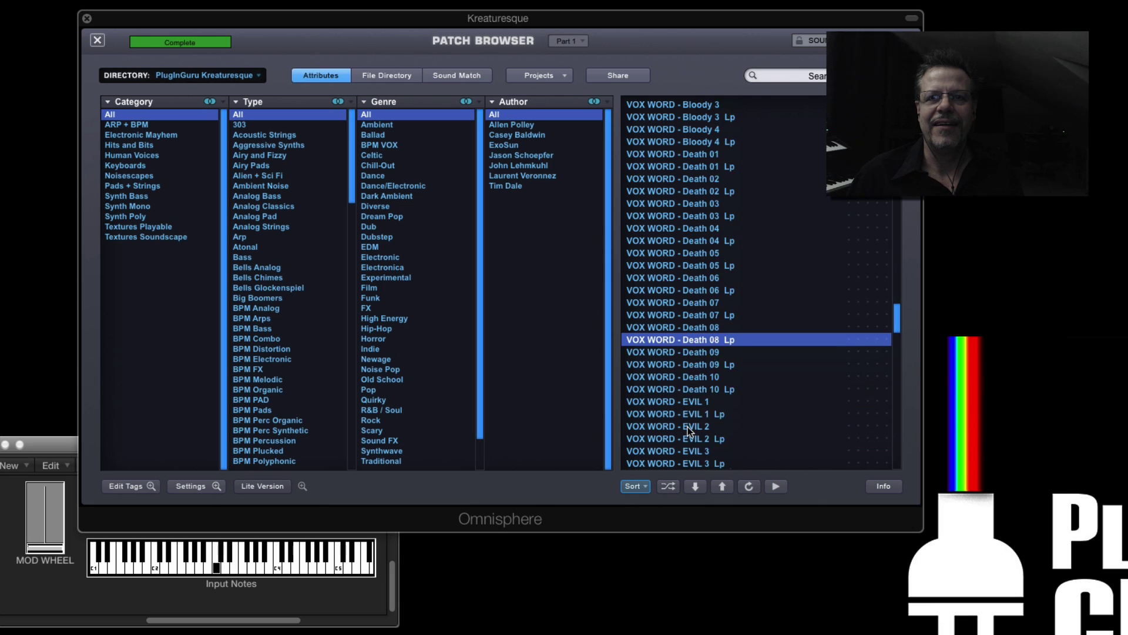
{"action": "left_click", "coordinate": [685, 425]}
{"action": "scroll", "coordinate": [683, 421], "scroll_direction": "down", "scroll_amount": 5}
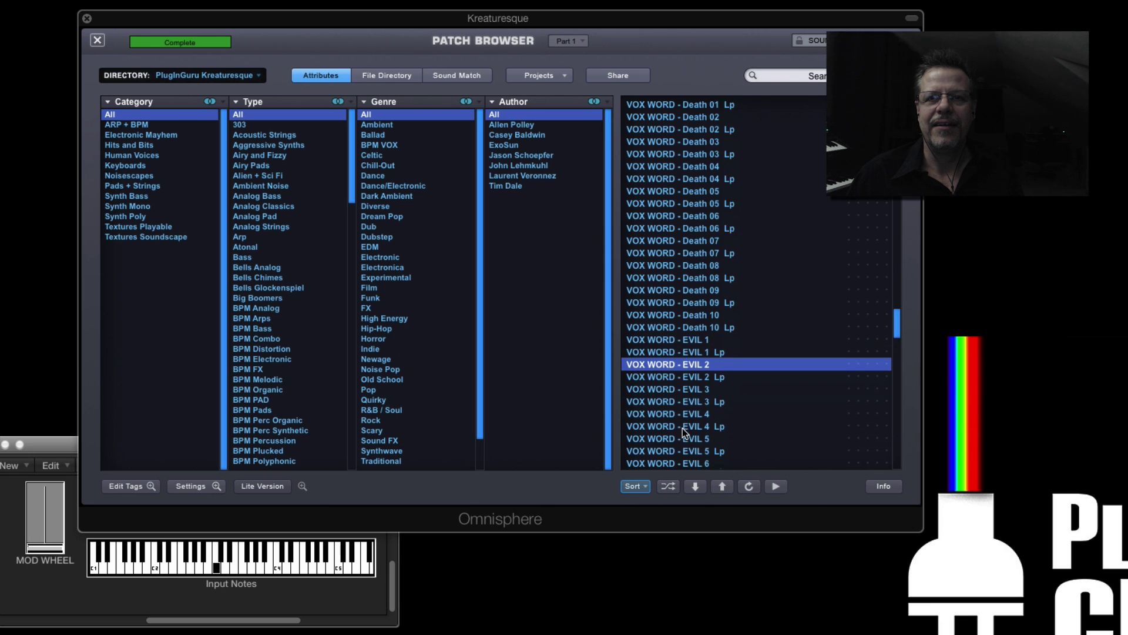
- Audition the VOX WORD patches EVIL 3 Lp, EVIL 5 and EVIL 6 Lp
{"action": "left_click", "coordinate": [676, 403]}
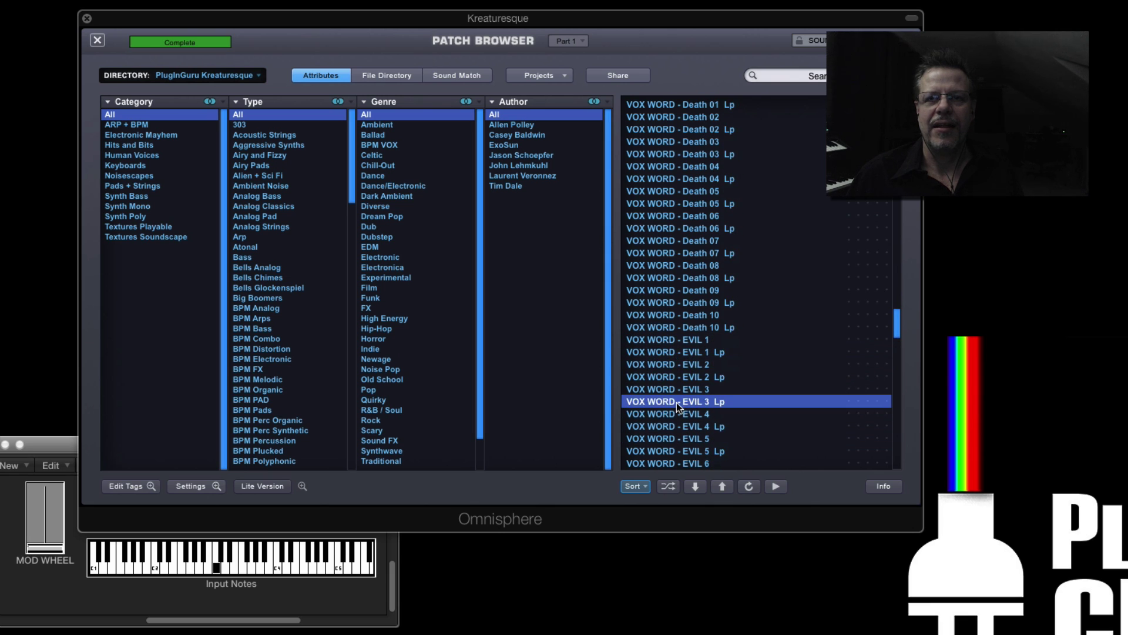
{"action": "scroll", "coordinate": [676, 406], "scroll_direction": "down", "scroll_amount": 1}
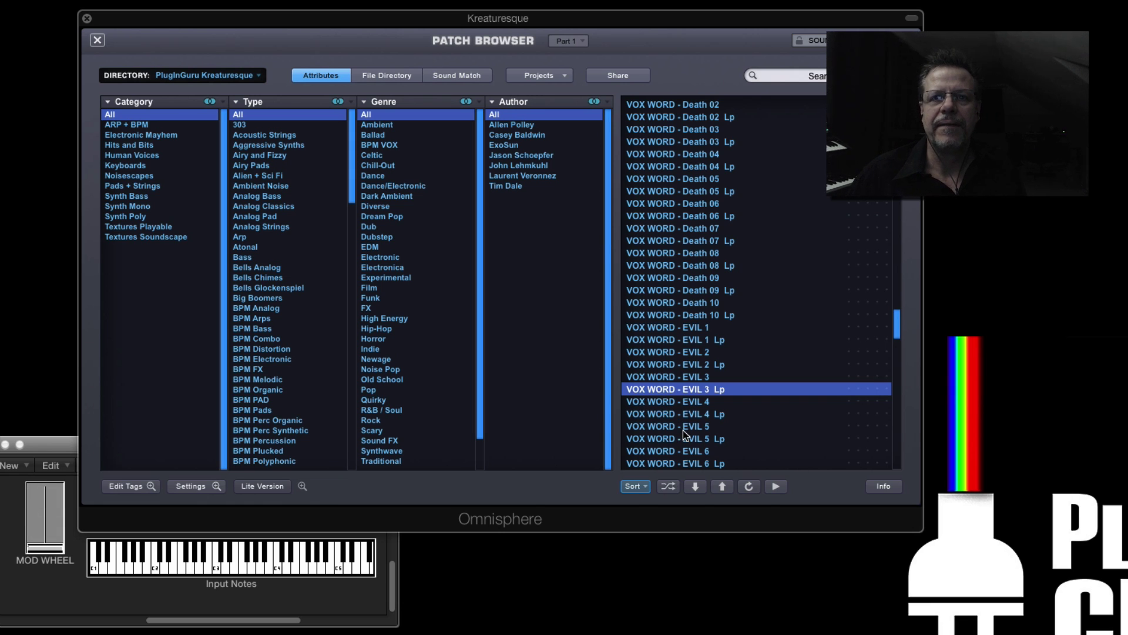
{"action": "left_click", "coordinate": [683, 427]}
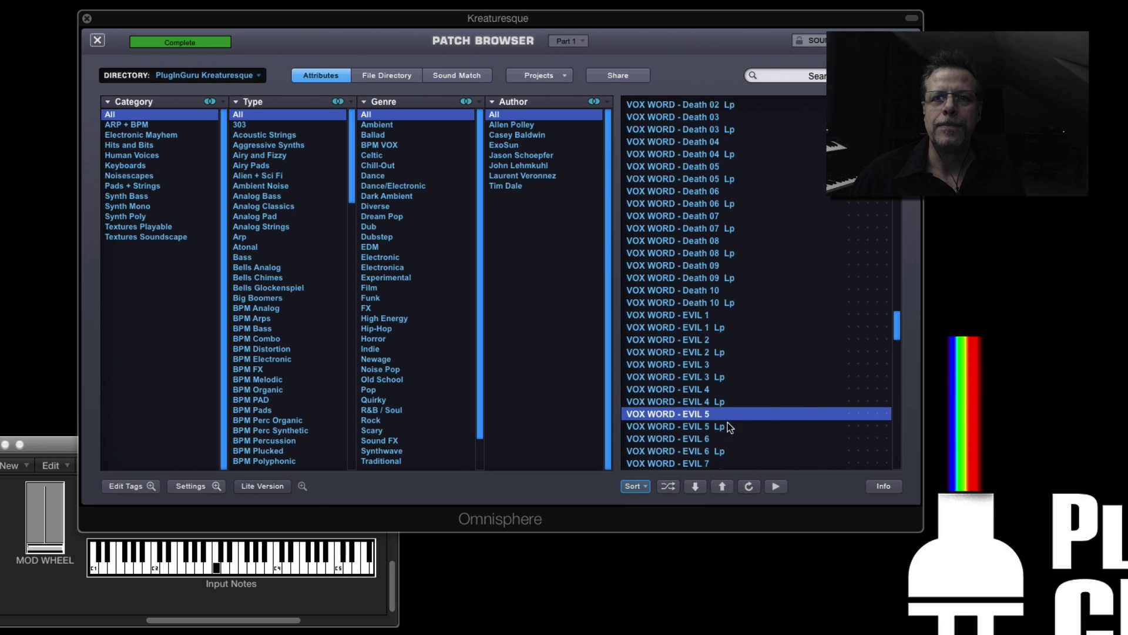
{"action": "left_click", "coordinate": [685, 450]}
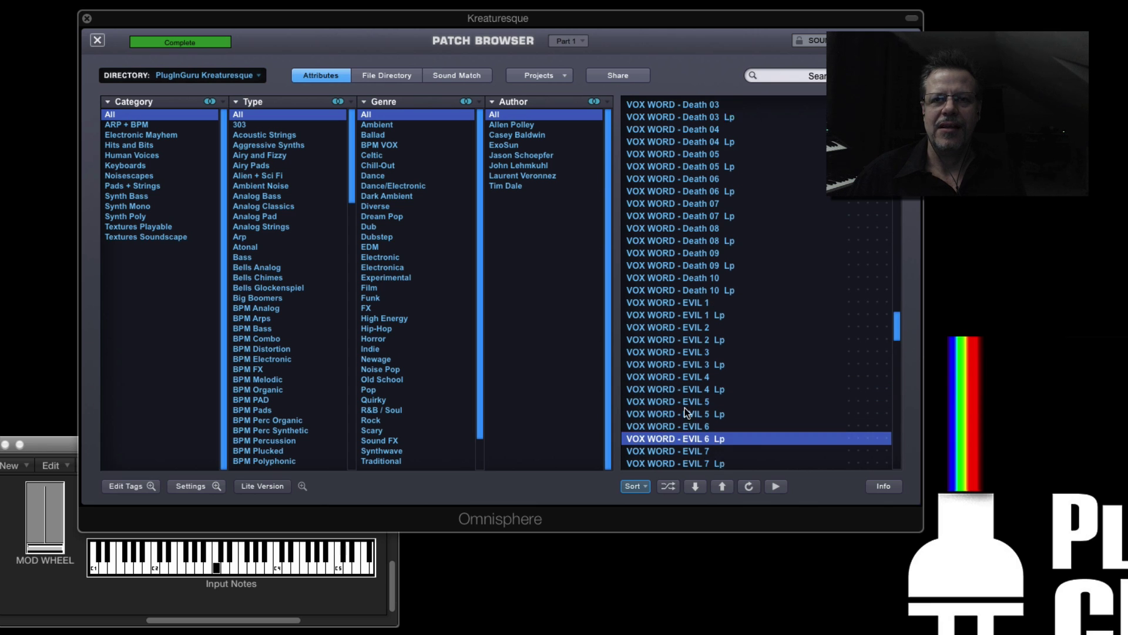
- Audition the VOX WORD patches Hello Lp, Suffer 2, Suffer 4 and Take
{"action": "left_click", "coordinate": [684, 413]}
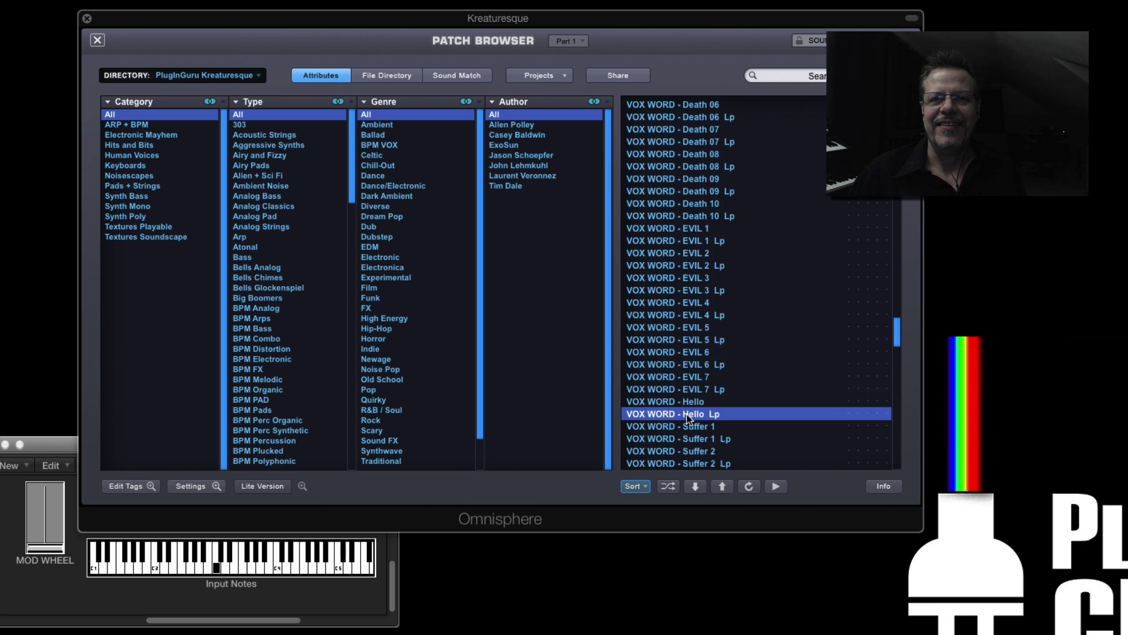
{"action": "scroll", "coordinate": [686, 429], "scroll_direction": "down", "scroll_amount": 1}
{"action": "left_click", "coordinate": [685, 428]}
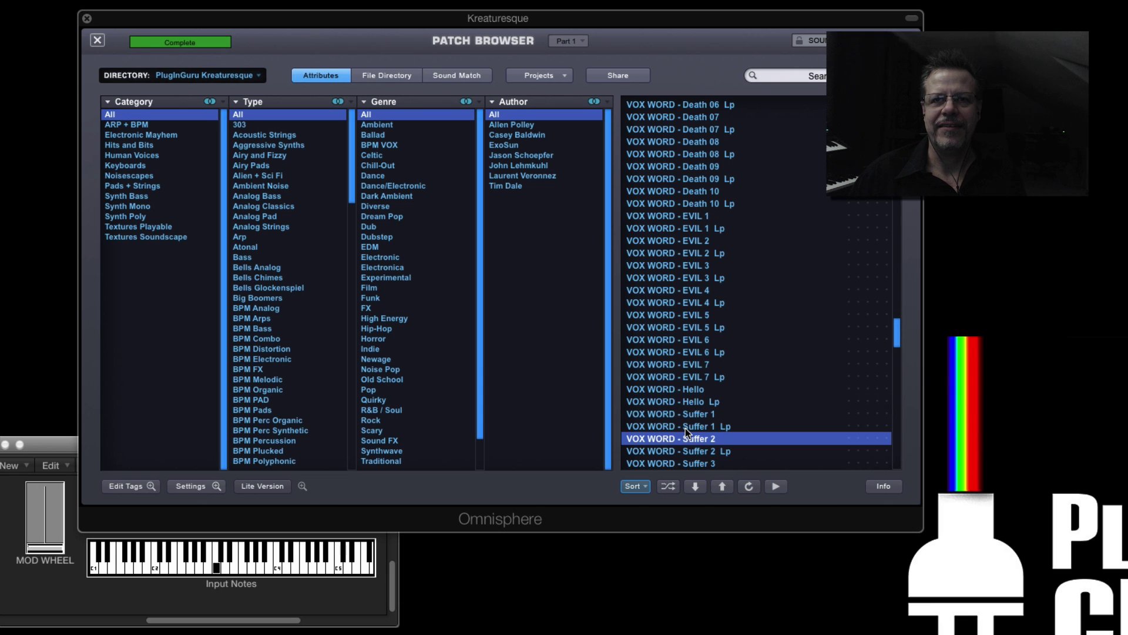
{"action": "scroll", "coordinate": [685, 427], "scroll_direction": "down", "scroll_amount": 5}
{"action": "left_click", "coordinate": [685, 427]}
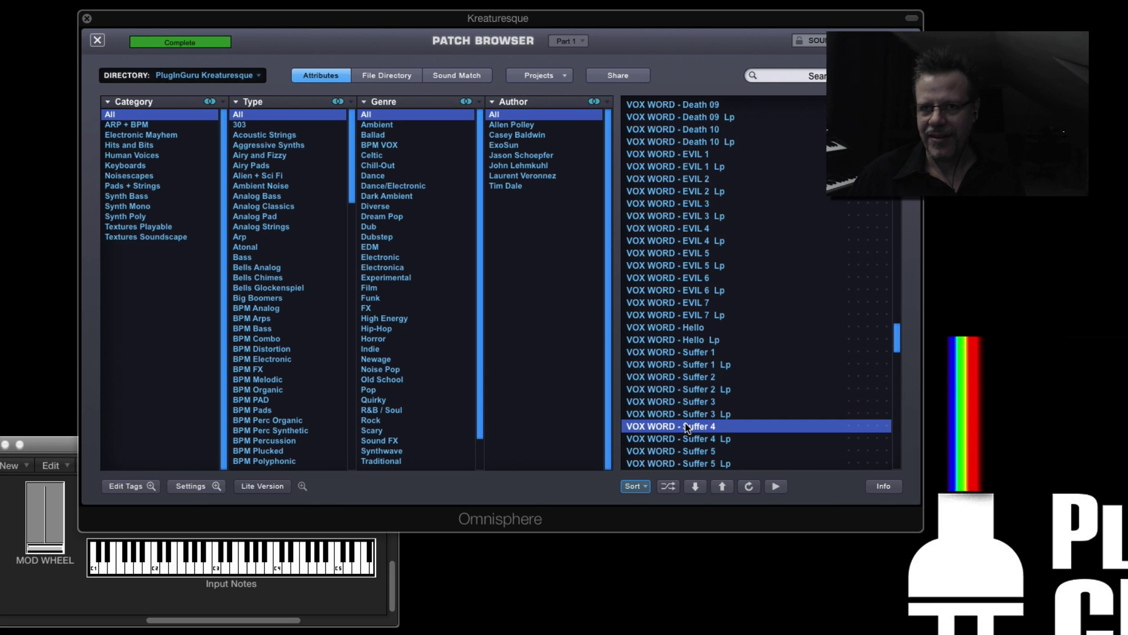
{"action": "scroll", "coordinate": [685, 422], "scroll_direction": "down", "scroll_amount": 1}
{"action": "left_click", "coordinate": [686, 436]}
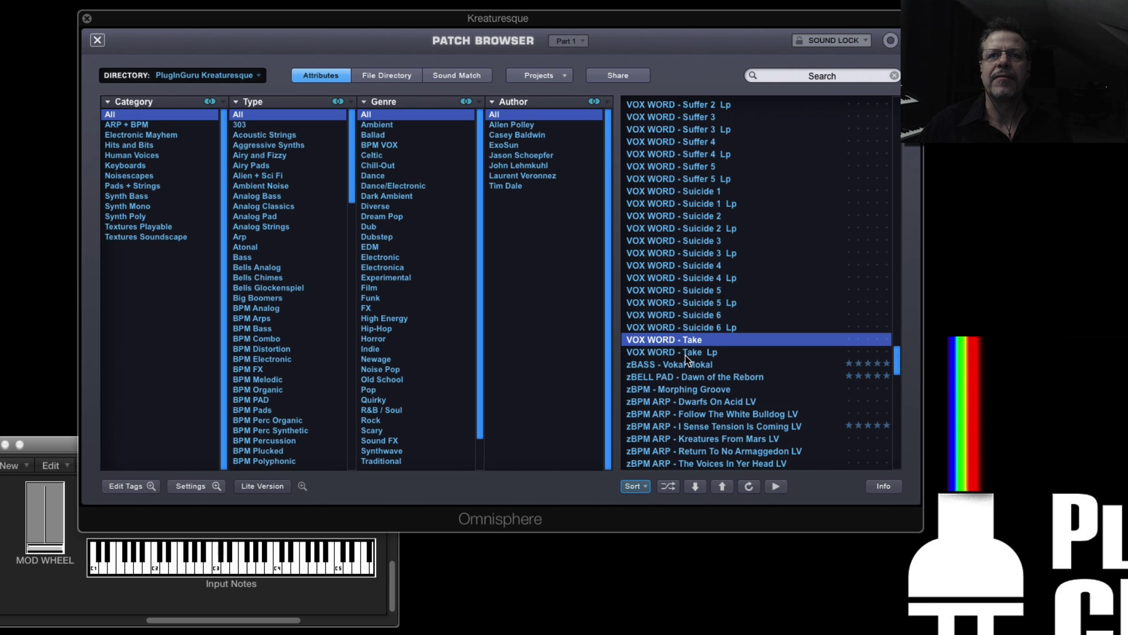
- Load the zBASS - Vokal Mokal patch and return to layer A's overview
{"action": "left_click", "coordinate": [682, 370]}
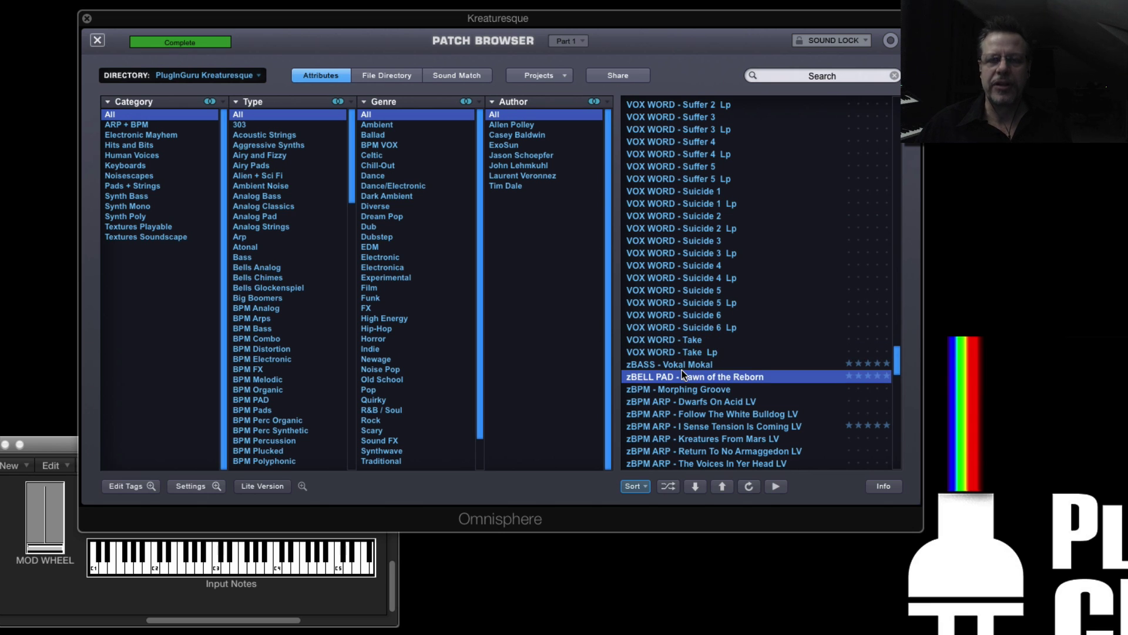
{"action": "left_click", "coordinate": [681, 364]}
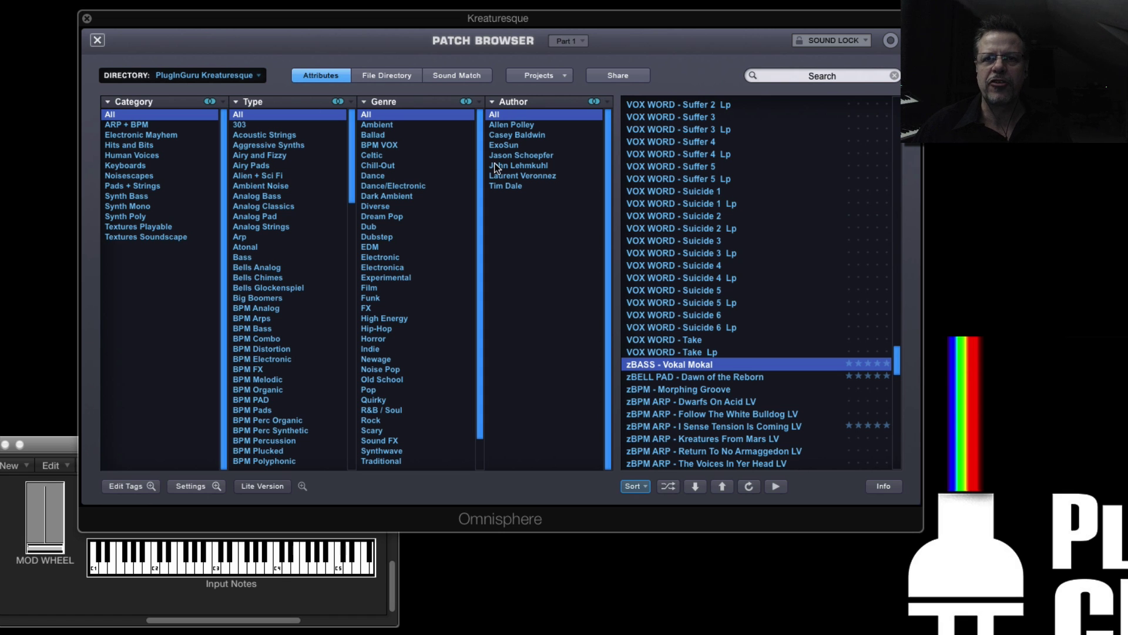
{"action": "scroll", "coordinate": [668, 411], "scroll_direction": "down", "scroll_amount": 1}
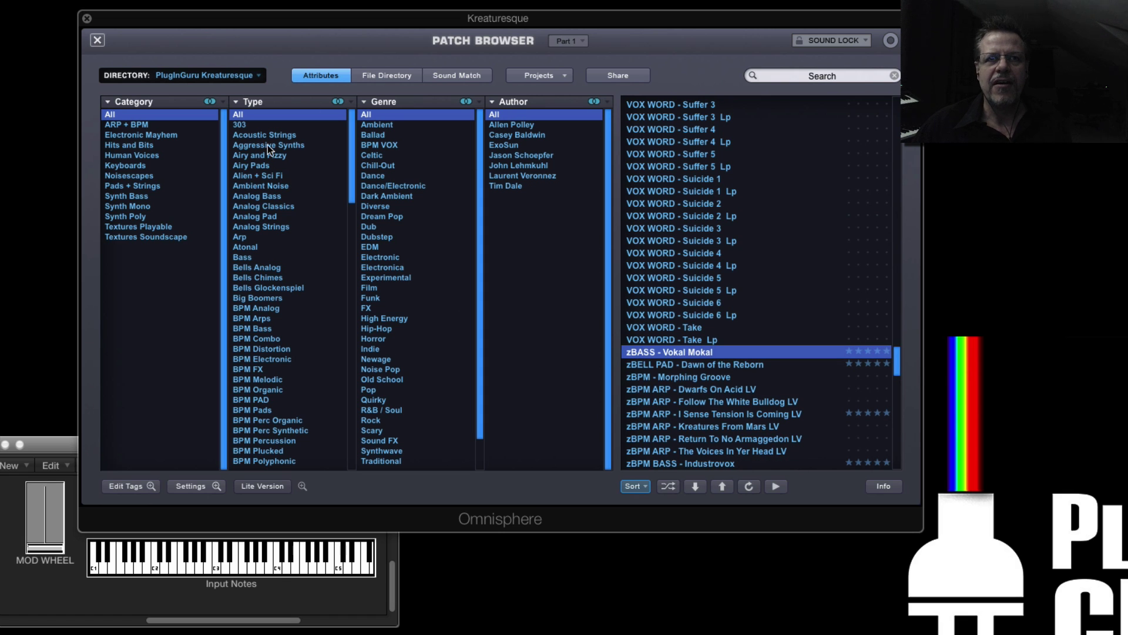
{"action": "left_click", "coordinate": [100, 46]}
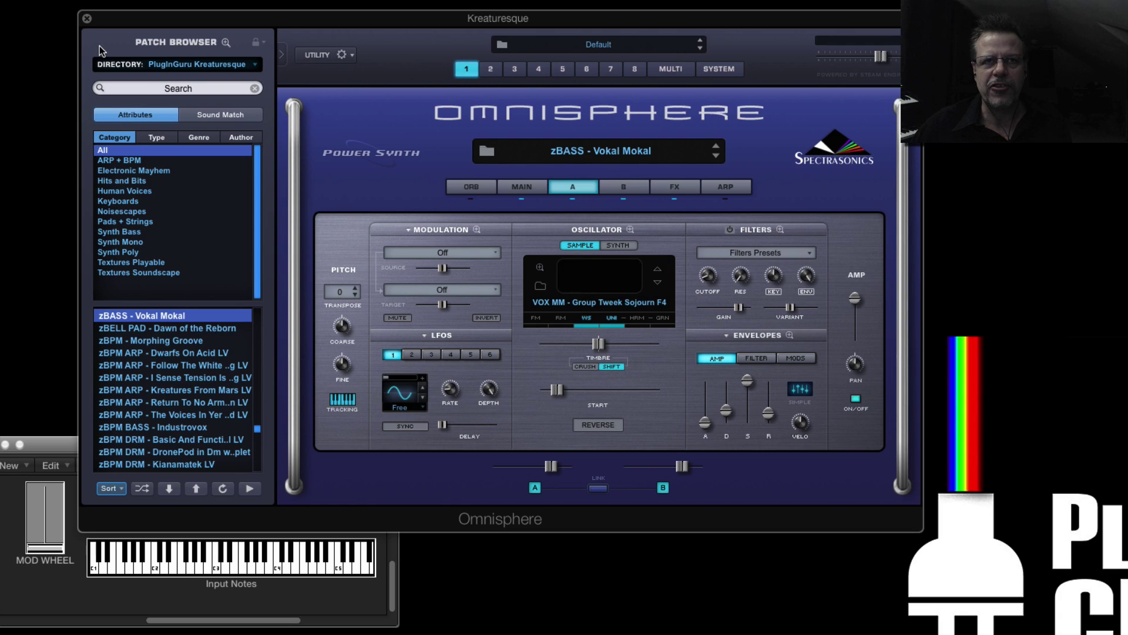
- Step layer A's soundsource through the VOX MM samples Latin 1, Latin 2 Belo Dai Say F4 and its Lp version
{"action": "left_click", "coordinate": [658, 283]}
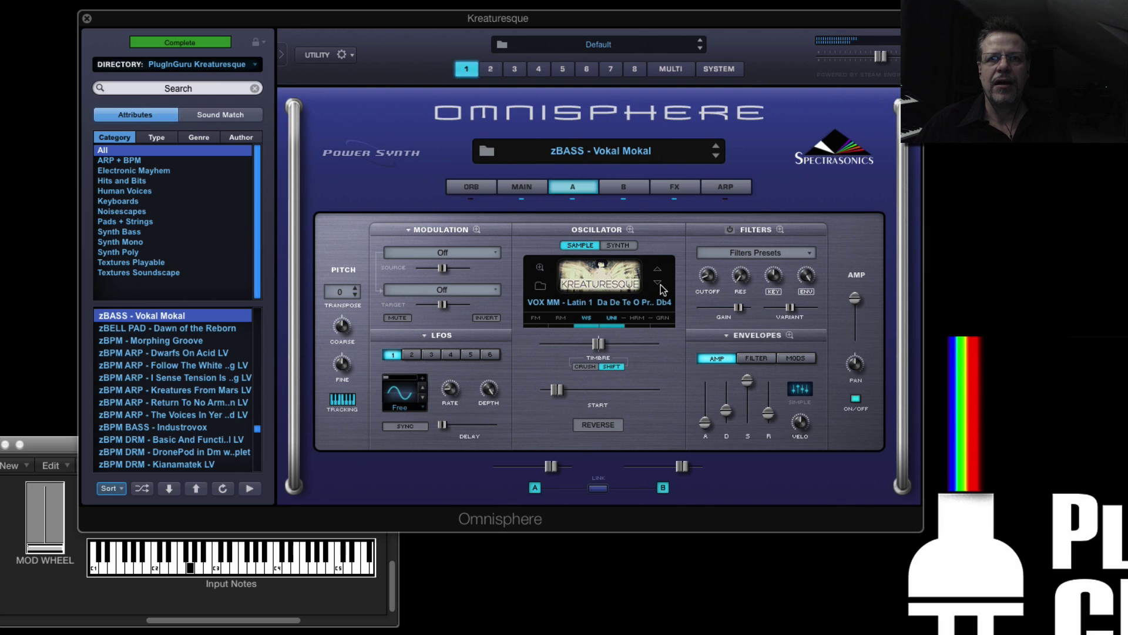
{"action": "left_click", "coordinate": [660, 285]}
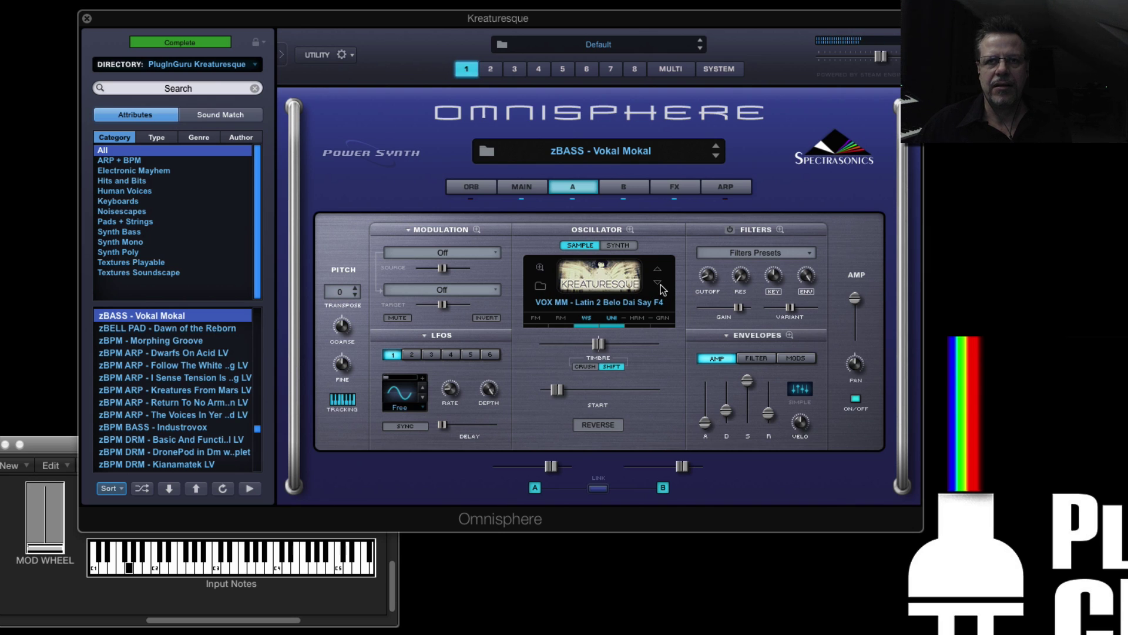
{"action": "left_click", "coordinate": [659, 285]}
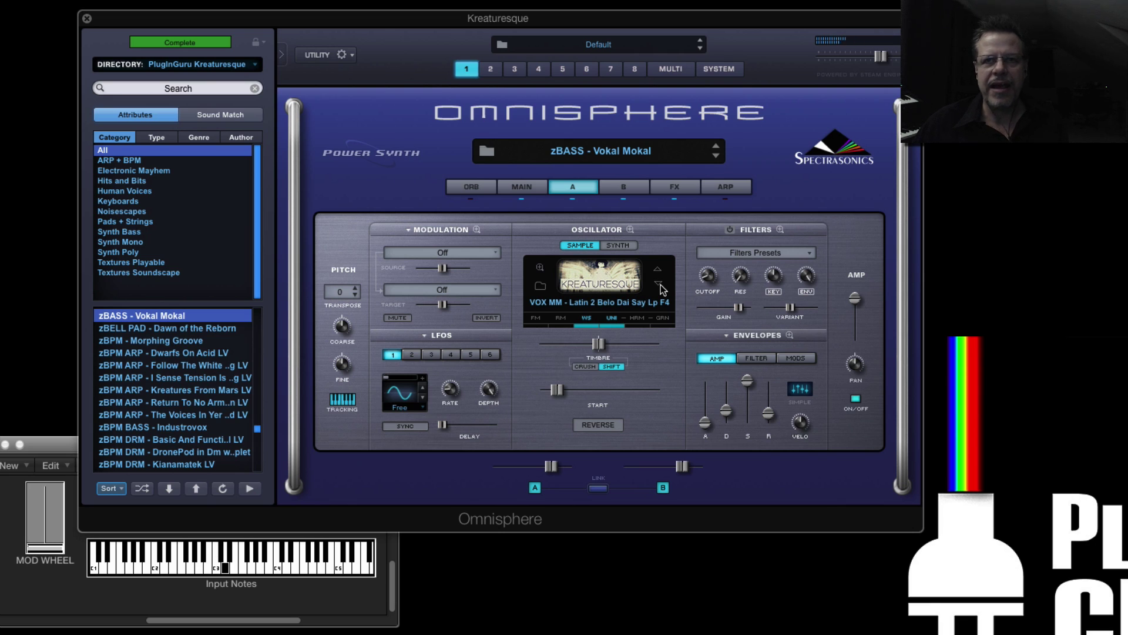
- Browse the VOX MM soundsources, auditioning Latin 9, Latin 7 Lp, Solo Noooo Lp and Solo Tweek AhhhAhhh Lp, and close the soundsource browser
{"action": "left_click", "coordinate": [540, 286]}
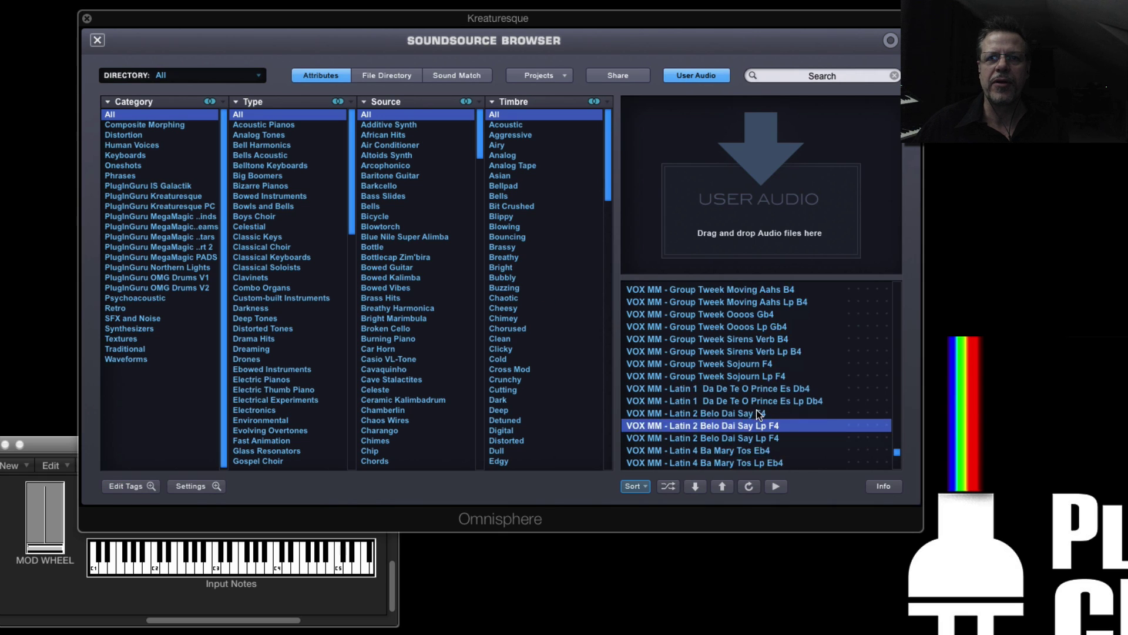
{"action": "scroll", "coordinate": [758, 414], "scroll_direction": "down", "scroll_amount": 5}
{"action": "left_click", "coordinate": [698, 376]}
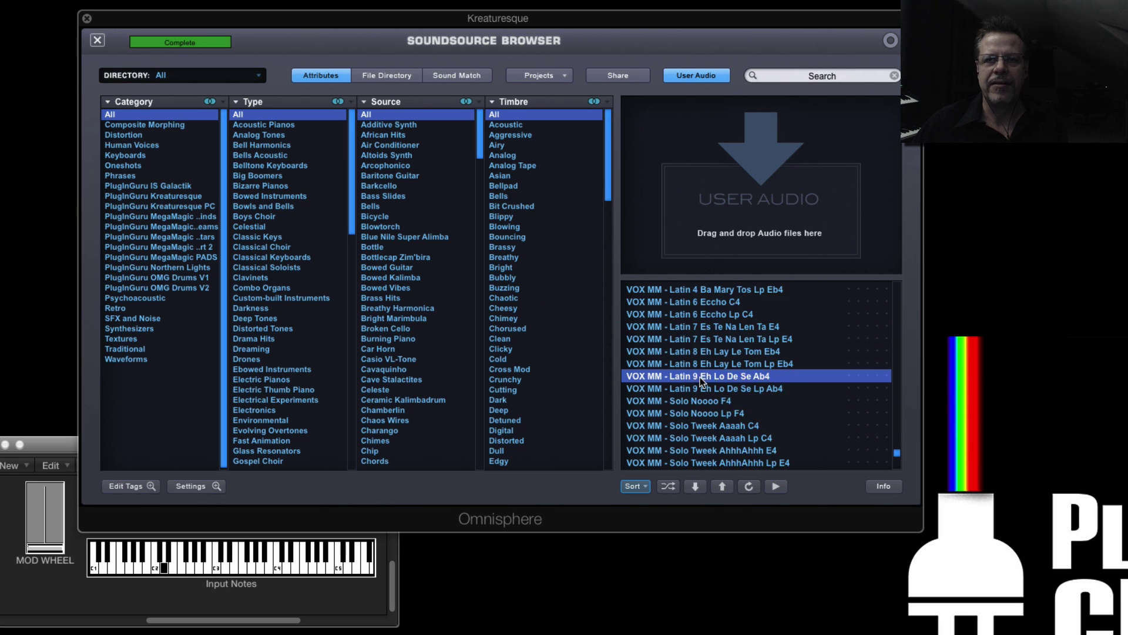
{"action": "left_click", "coordinate": [722, 339]}
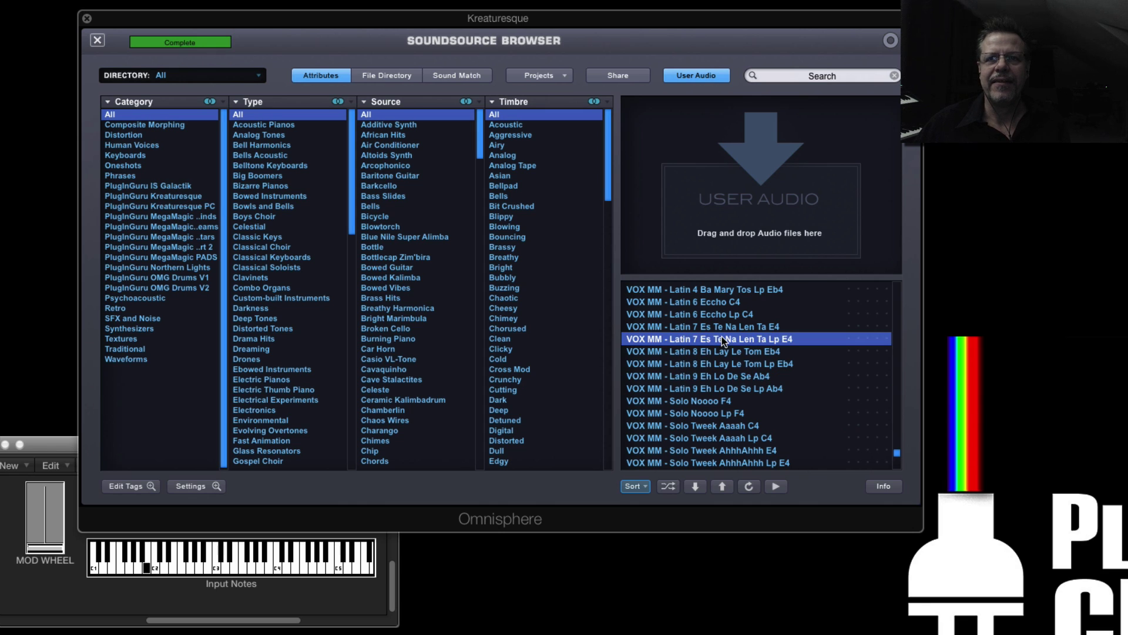
{"action": "left_click", "coordinate": [704, 400]}
{"action": "left_click", "coordinate": [710, 412]}
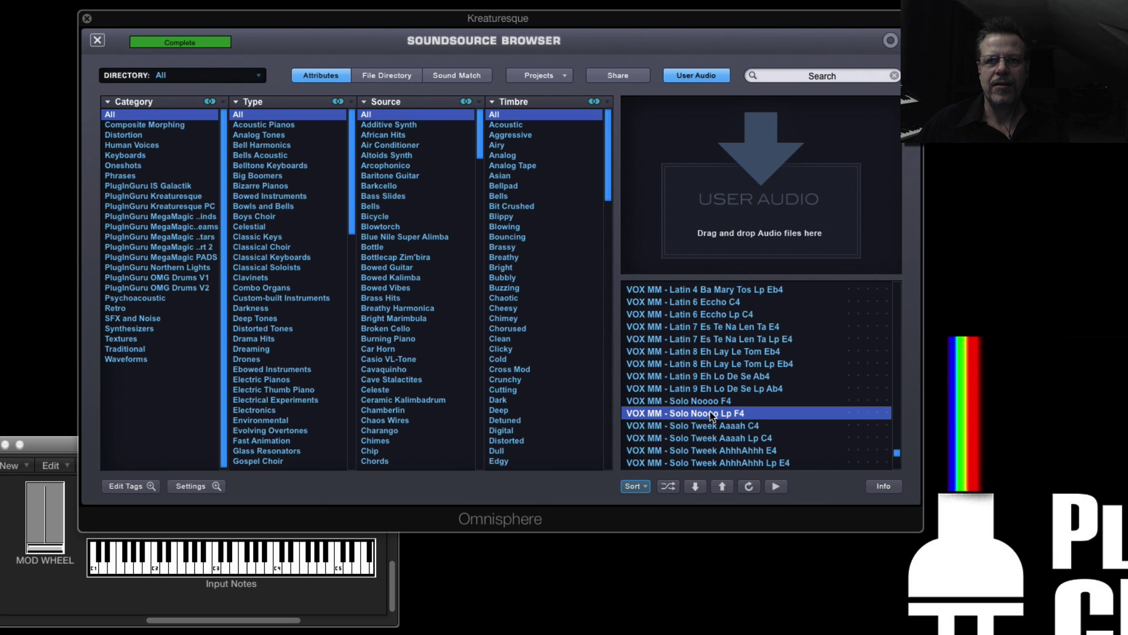
{"action": "scroll", "coordinate": [718, 417], "scroll_direction": "down", "scroll_amount": 2}
{"action": "left_click", "coordinate": [718, 413]}
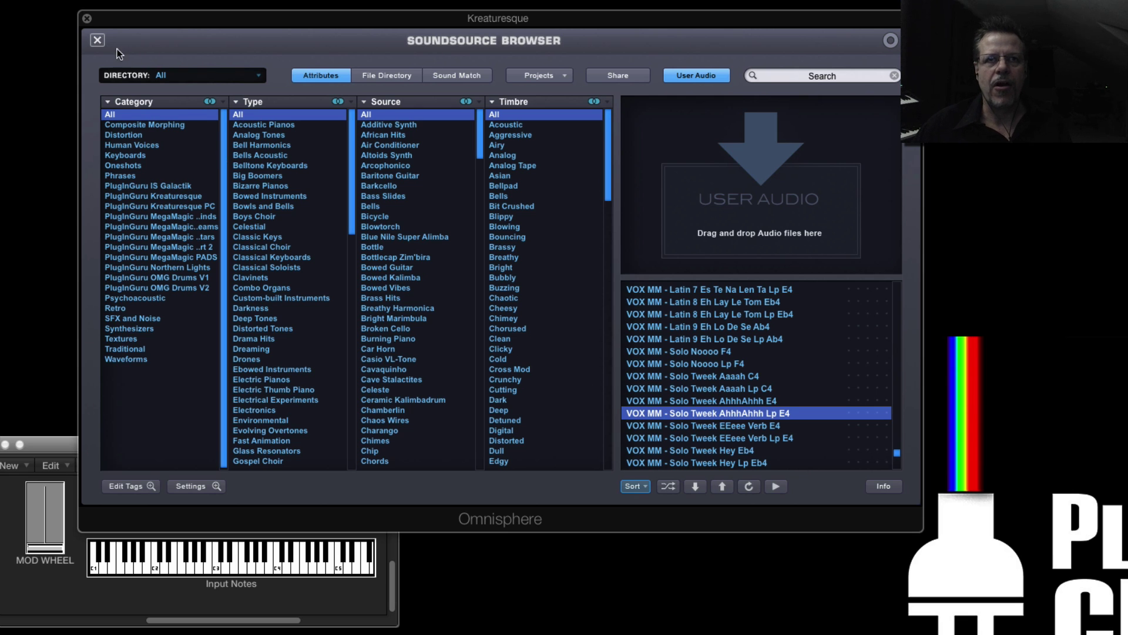
{"action": "left_click", "coordinate": [97, 40]}
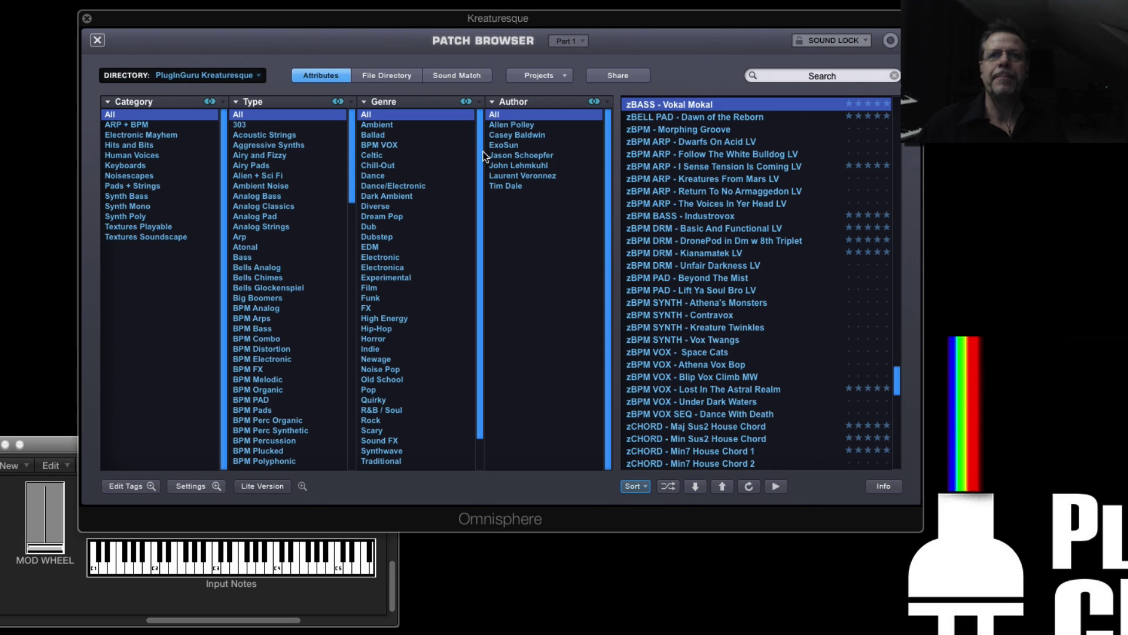
- Audition the patches zBELL PAD - Dawn of the Reborn and zBPM ARP - I Sense Tension Is Coming LV, and load zBPM DRM - Basic And Functional LV
{"action": "left_click", "coordinate": [483, 151]}
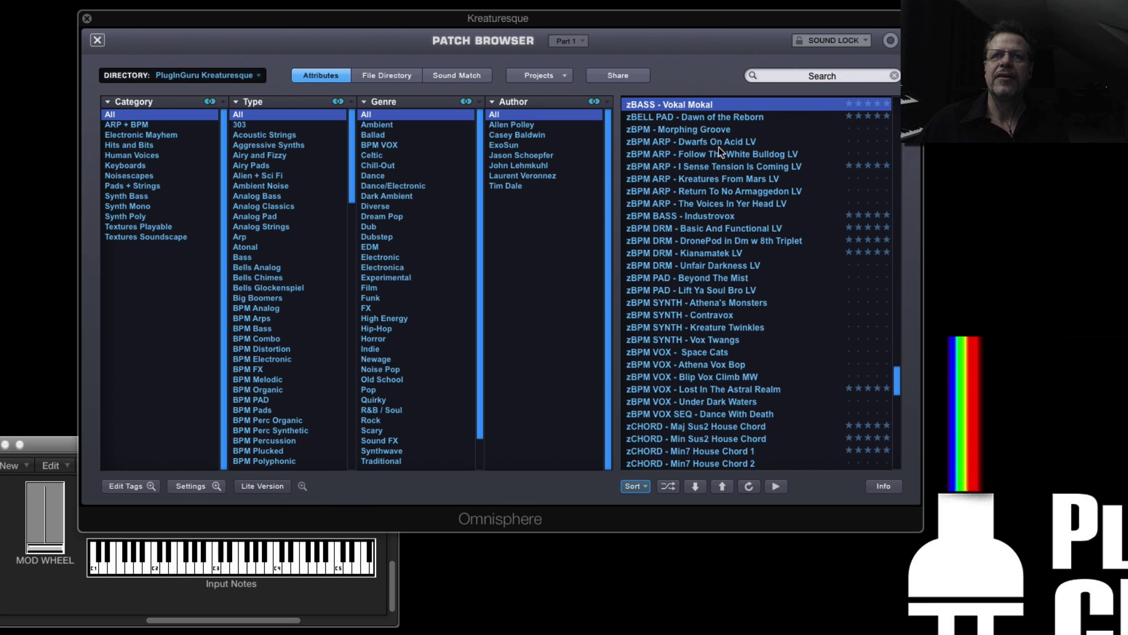
{"action": "key", "text": "Down"}
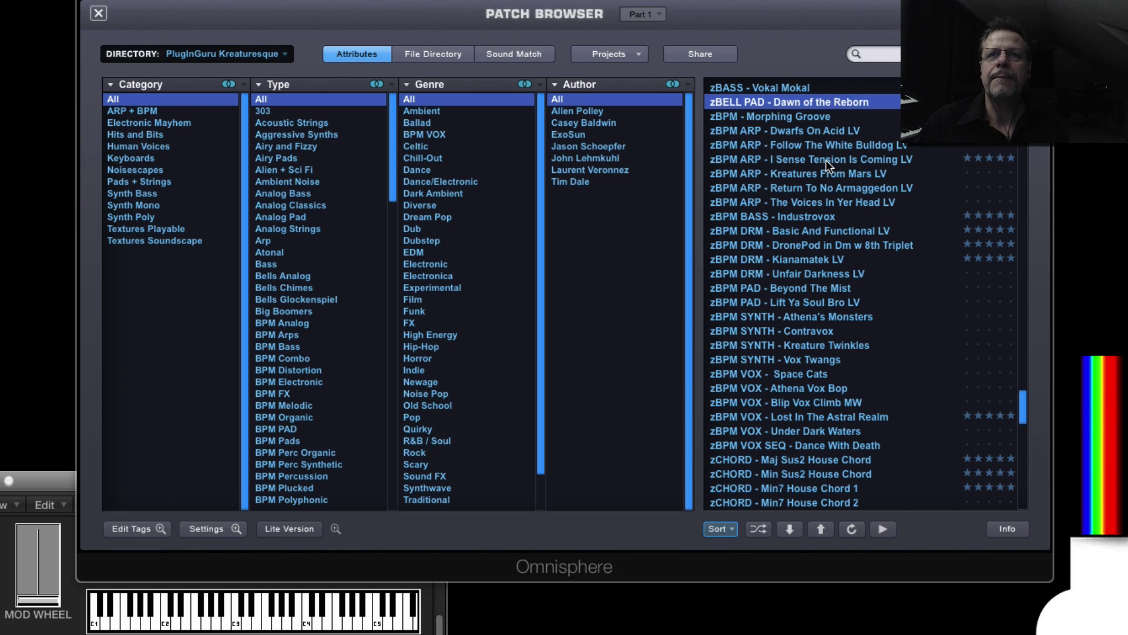
{"action": "left_click", "coordinate": [825, 165]}
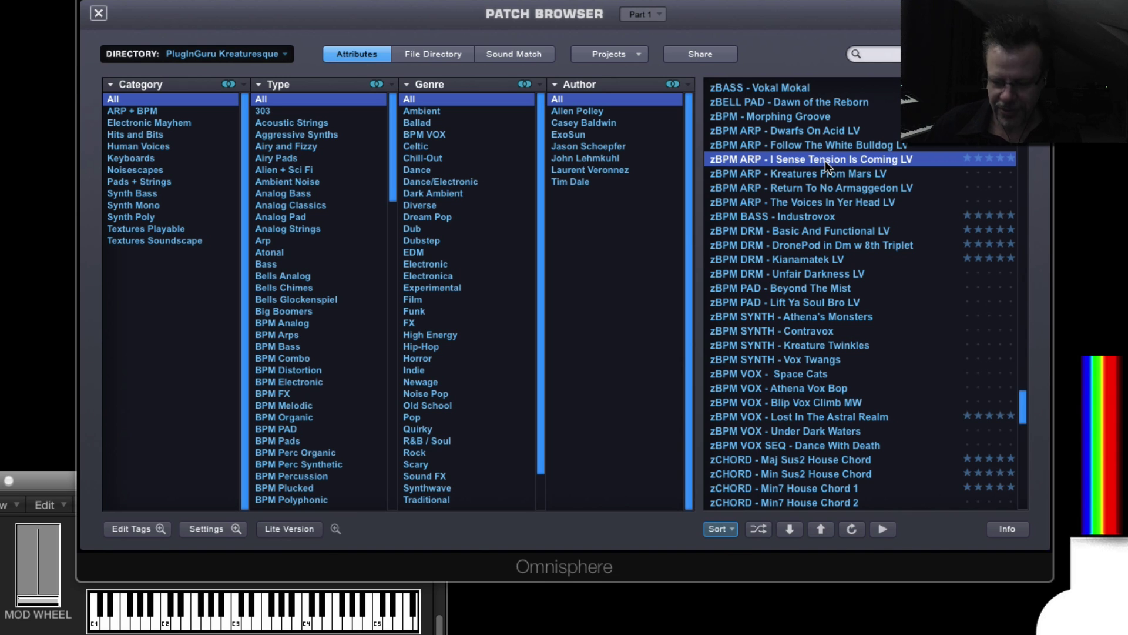
{"action": "left_click", "coordinate": [839, 230]}
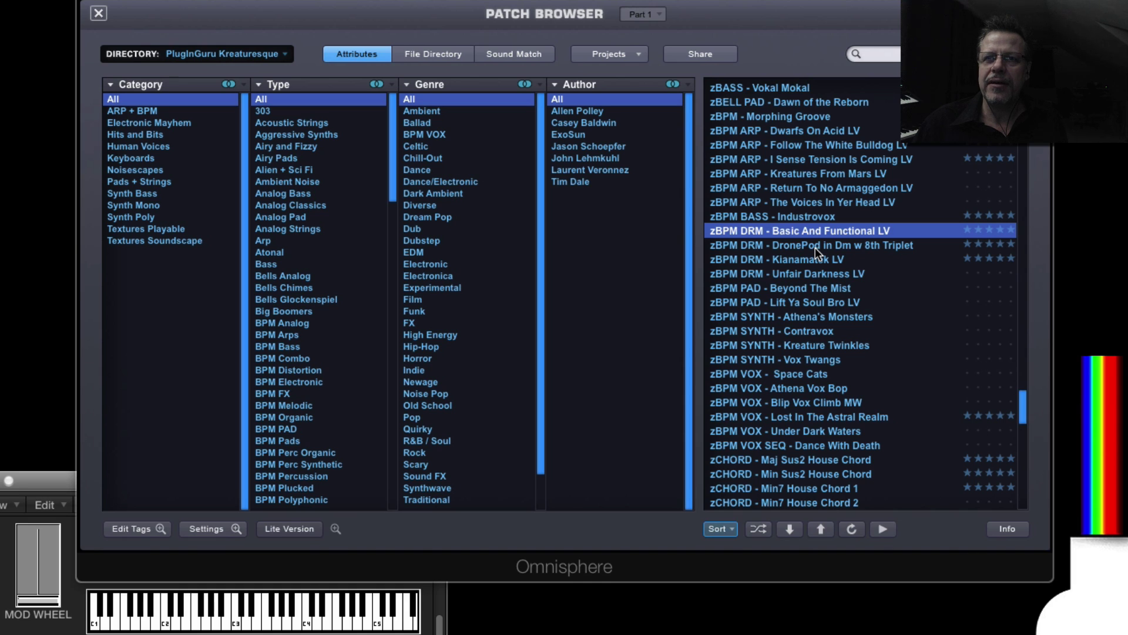
- Leave the patch browser and set the patch's arpeggiator clock to 1/8 triplet
{"action": "left_click", "coordinate": [100, 13]}
{"action": "left_click", "coordinate": [825, 182]}
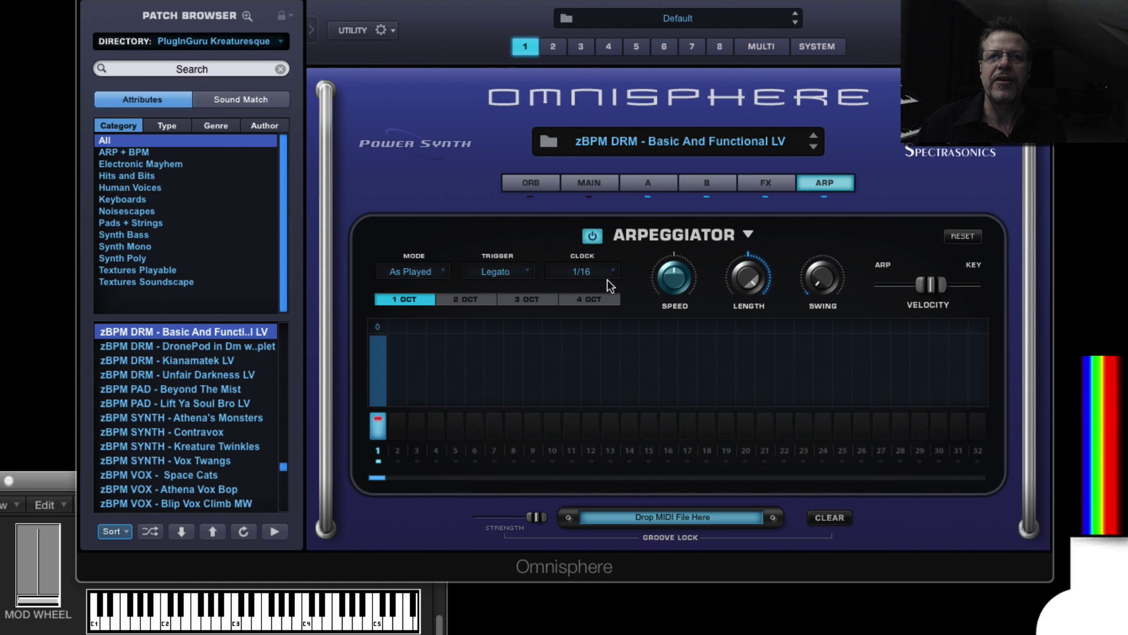
{"action": "left_click", "coordinate": [584, 274]}
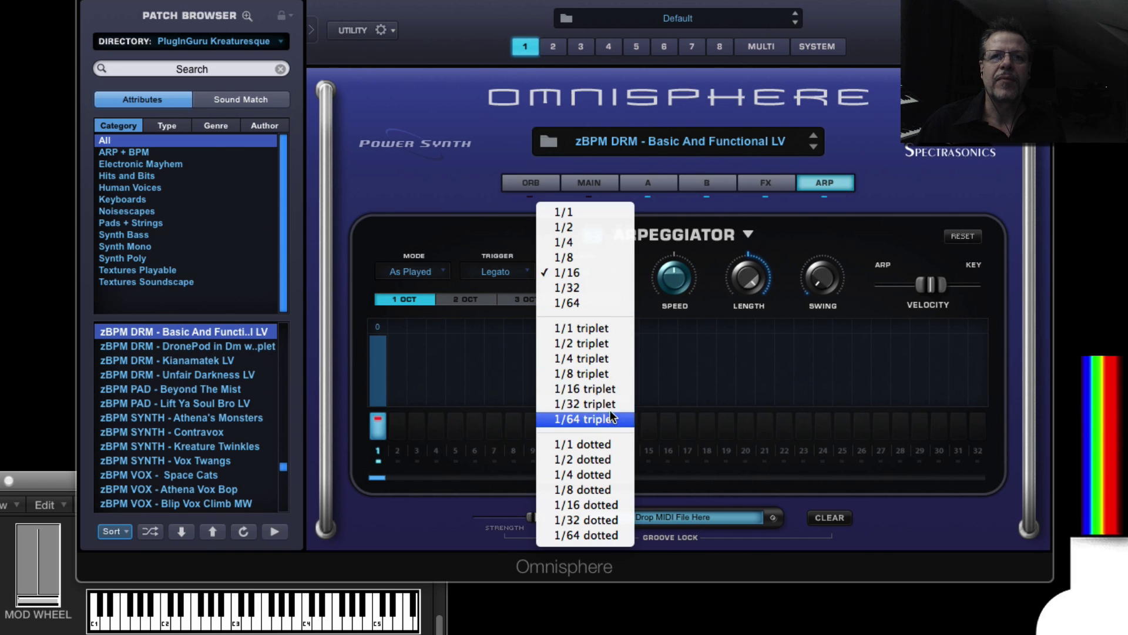
{"action": "left_click", "coordinate": [605, 374]}
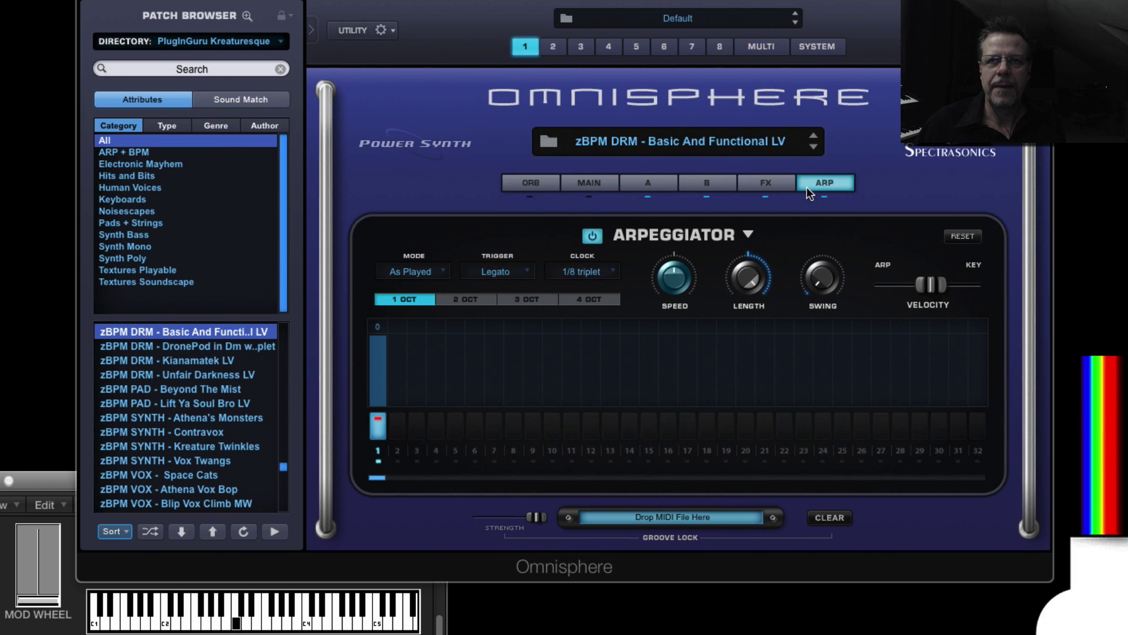
- Adjust the delay time of the Chorus Echo in the common effects rack and reopen the patch browser
{"action": "left_click", "coordinate": [765, 184]}
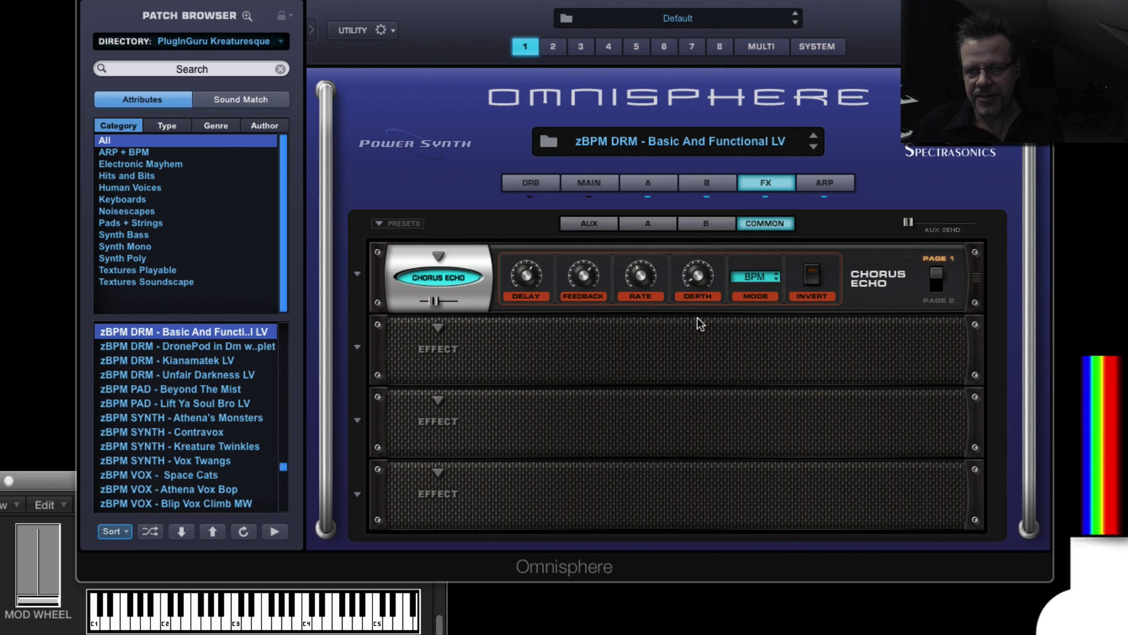
{"action": "mouse_move", "coordinate": [530, 268]}
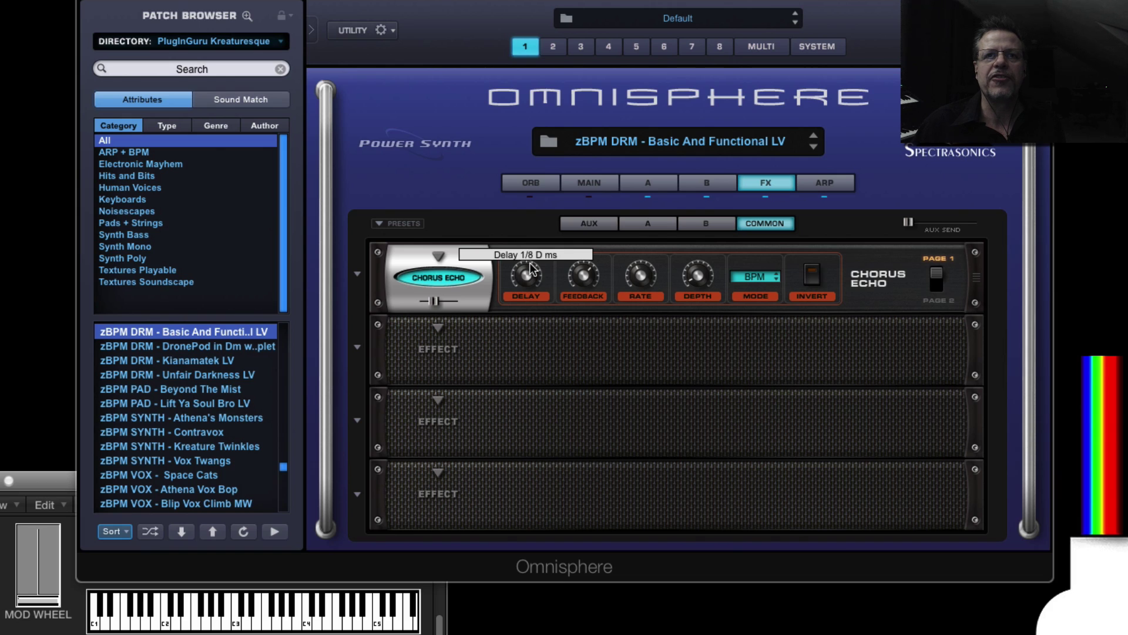
{"action": "left_click_drag", "start_coordinate": [530, 262], "coordinate": [535, 233]}
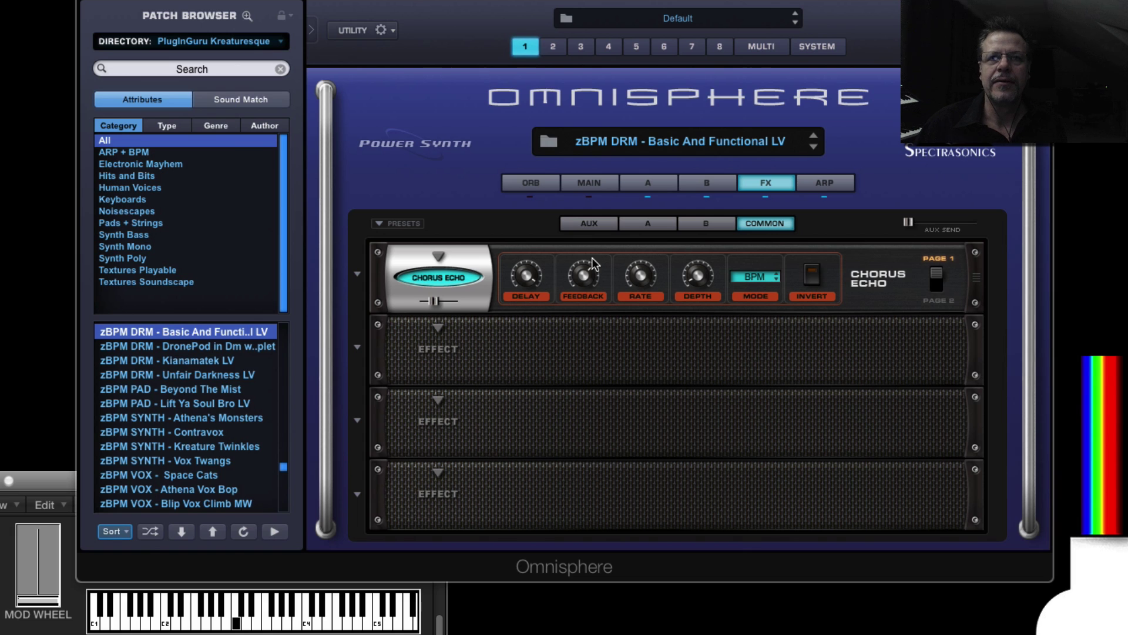
{"action": "left_click", "coordinate": [553, 143]}
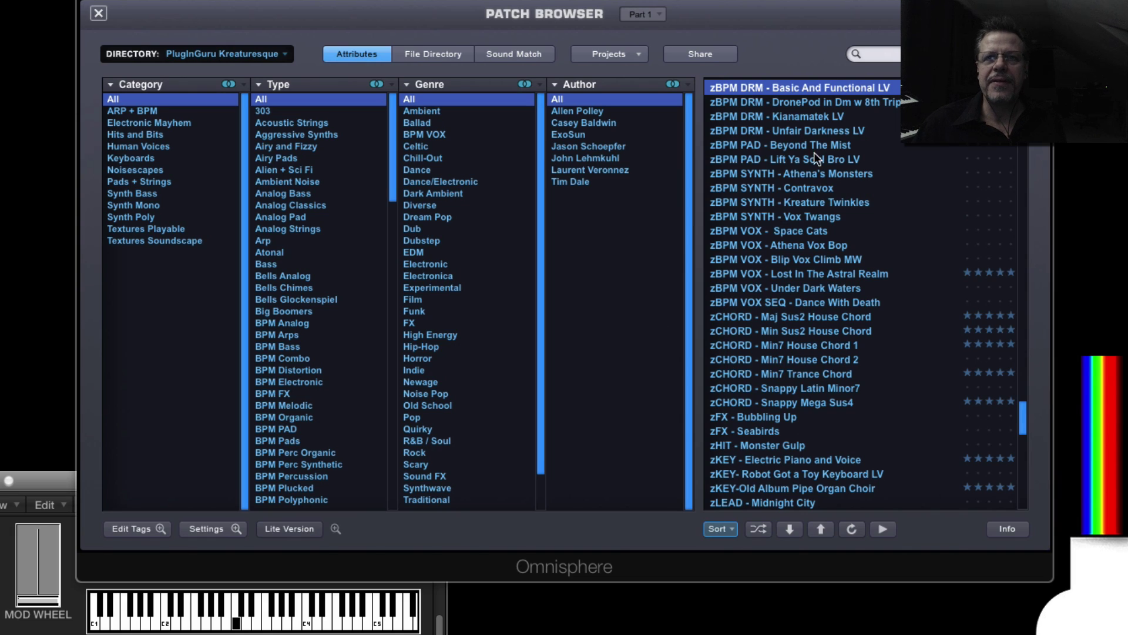
- Load the patch zBPM DRM - DronePod in Dm w 8th Triplet and switch on the Resonators in its common effects rack
{"action": "left_click", "coordinate": [804, 103]}
{"action": "left_click", "coordinate": [98, 13]}
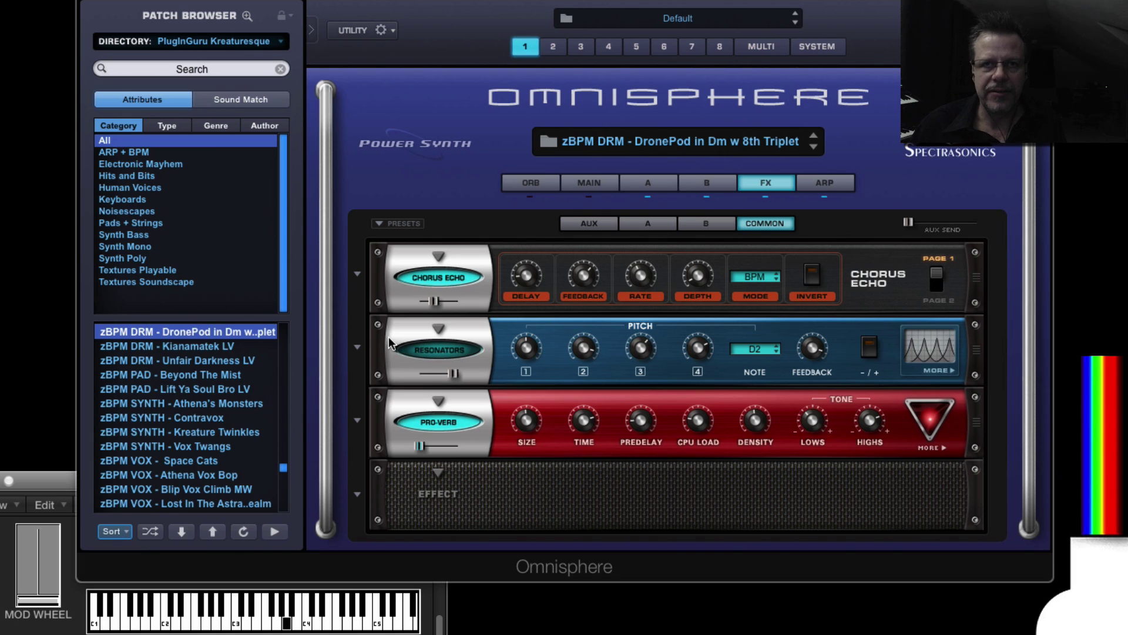
{"action": "left_click", "coordinate": [435, 349]}
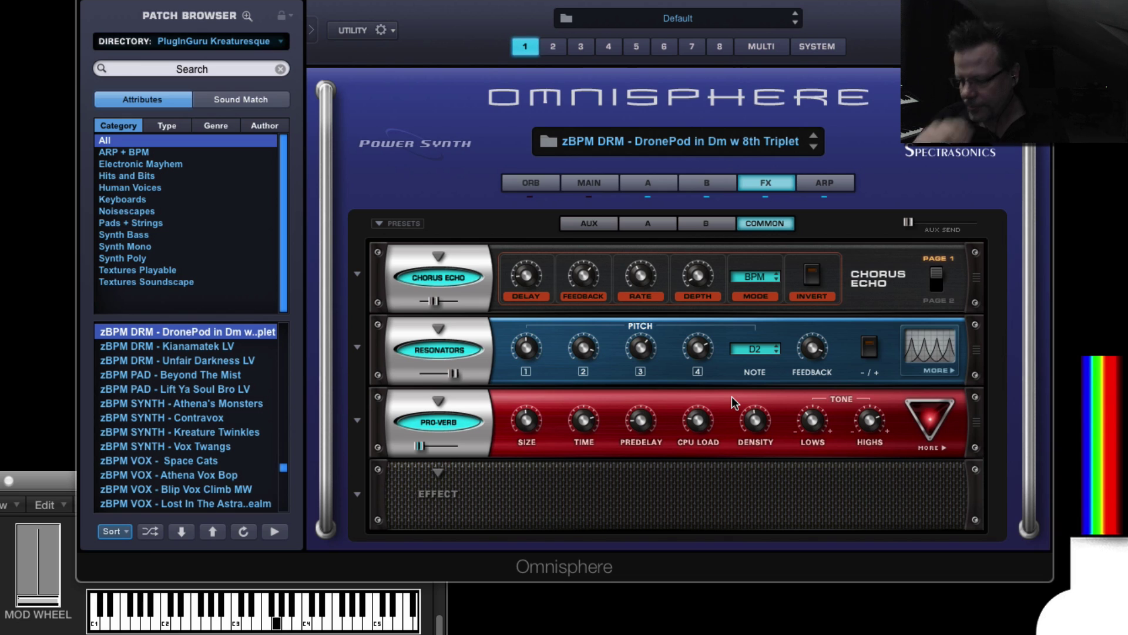
- Try the Resonators with different notes, including D#2 and A1, and return the note to D2
{"action": "left_click", "coordinate": [776, 348]}
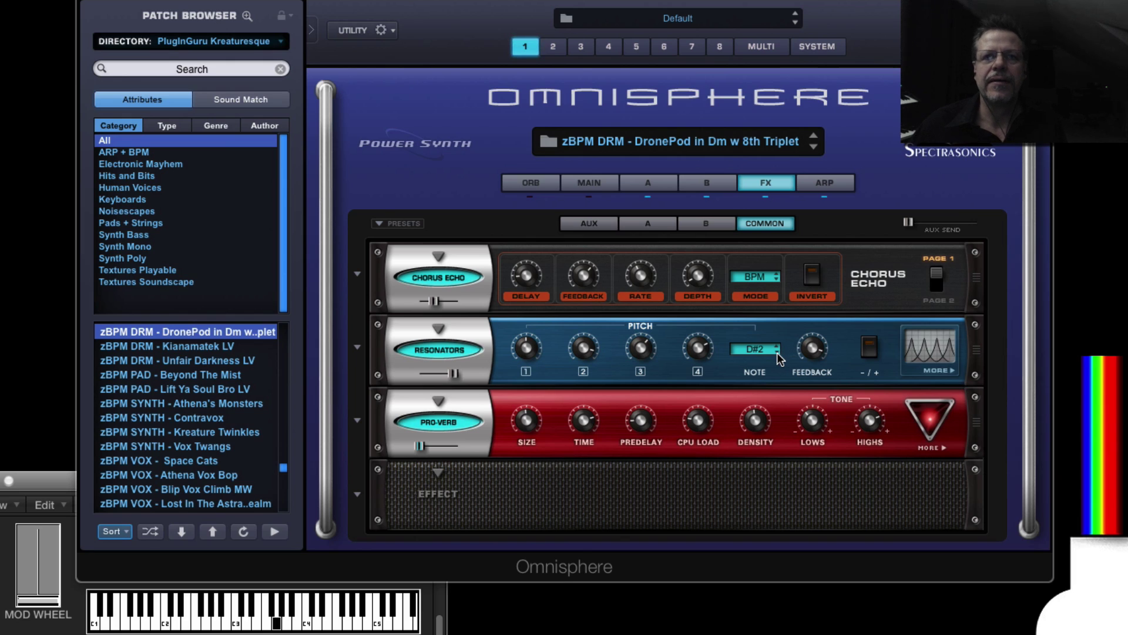
{"action": "left_click", "coordinate": [776, 348]}
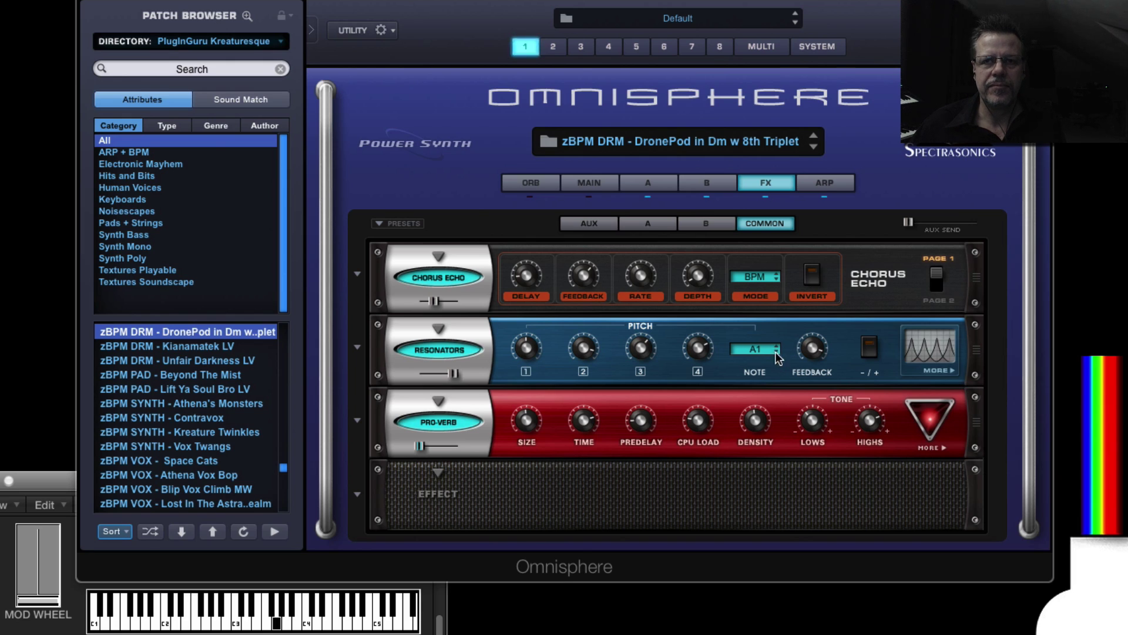
{"action": "left_click", "coordinate": [777, 347]}
{"action": "left_click", "coordinate": [777, 347]}
{"action": "left_click", "coordinate": [777, 347]}
{"action": "left_click", "coordinate": [778, 348]}
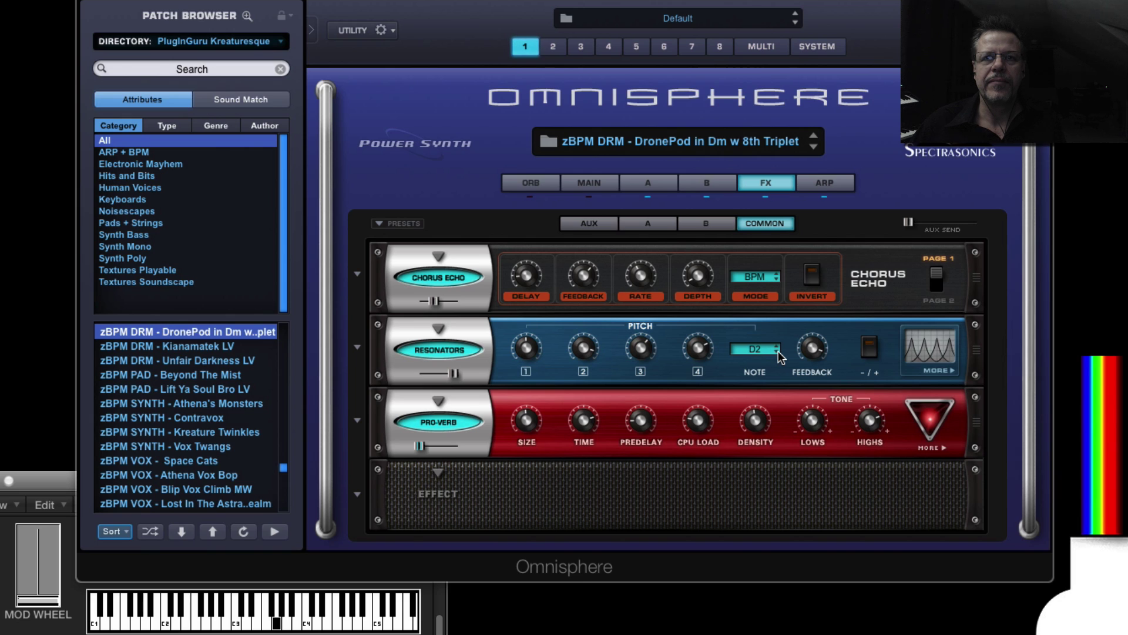
- Adjust the Resonators' individual pitches and raise its note step by step through E2 and F#2 to B2
{"action": "left_click_drag", "start_coordinate": [644, 353], "coordinate": [591, 382]}
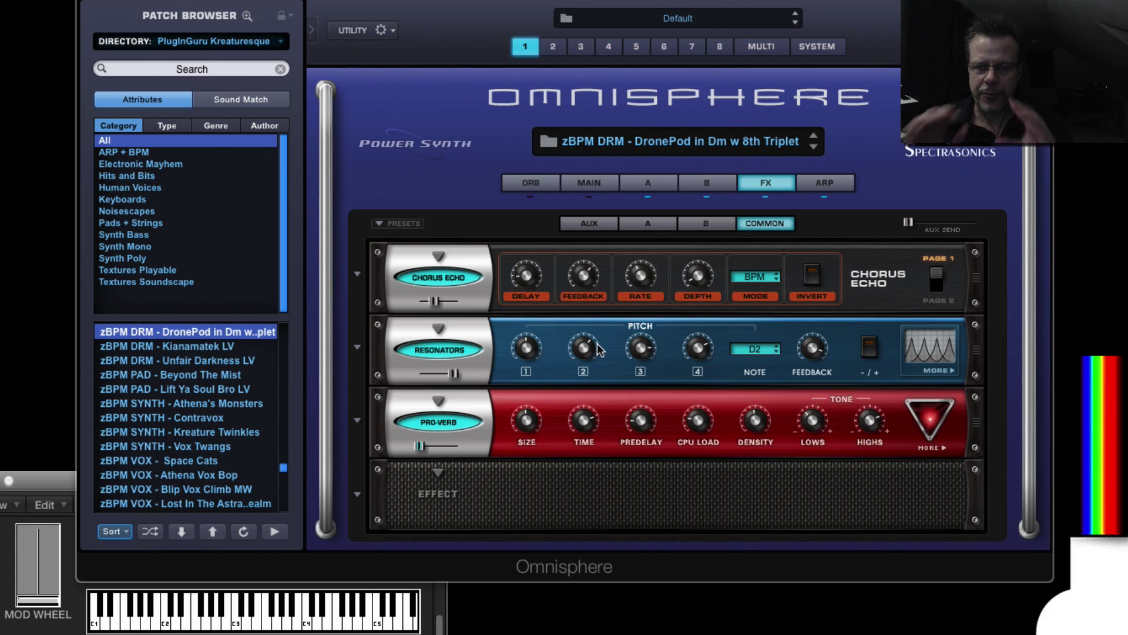
{"action": "left_click", "coordinate": [756, 349]}
{"action": "left_click", "coordinate": [846, 349]}
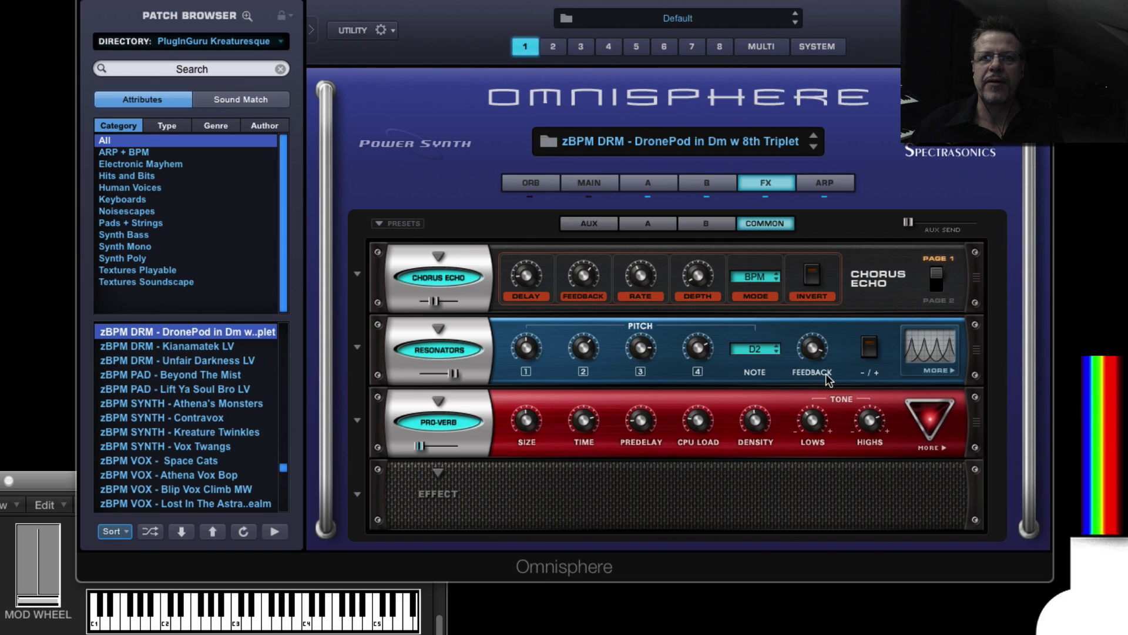
{"action": "left_click", "coordinate": [780, 350]}
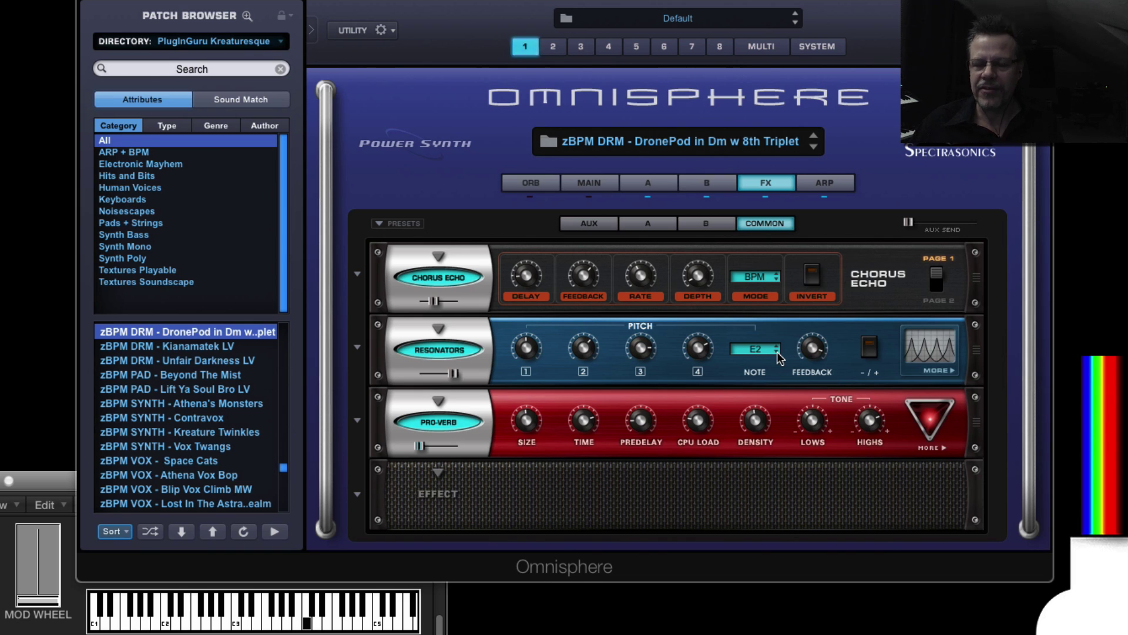
{"action": "left_click", "coordinate": [778, 351]}
{"action": "left_click", "coordinate": [777, 351]}
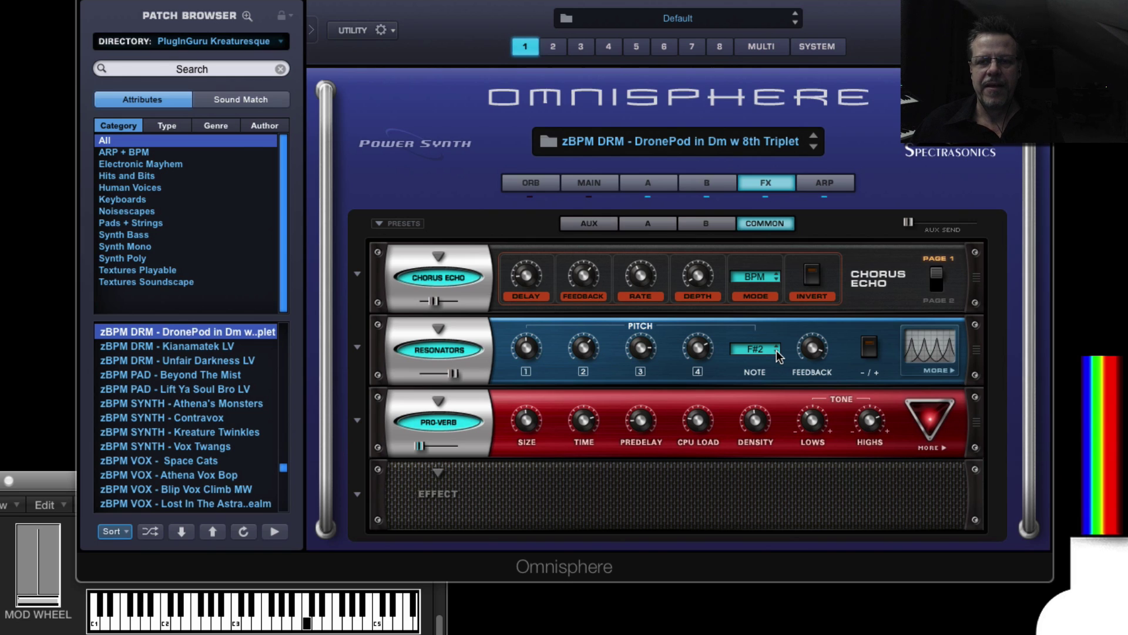
{"action": "left_click", "coordinate": [777, 350]}
{"action": "left_click", "coordinate": [777, 350]}
{"action": "left_click", "coordinate": [776, 350]}
{"action": "left_click", "coordinate": [777, 350]}
{"action": "left_click", "coordinate": [776, 349]}
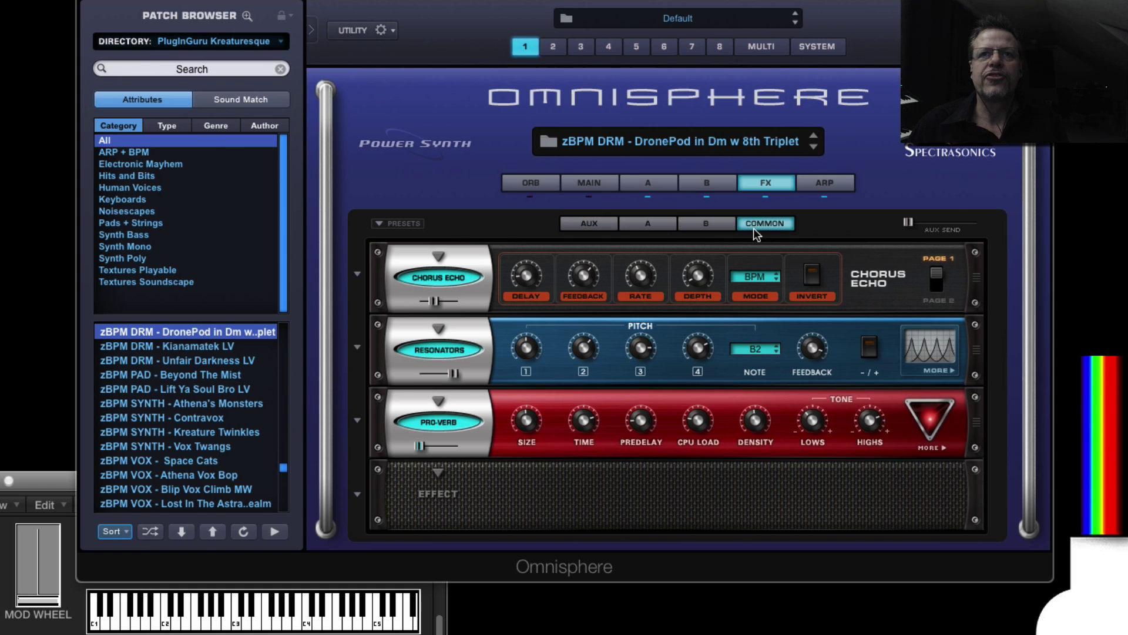
- Audition the drum patches Basic And Functional LV, DronePod in Dm and Kianamatek LV, plus zBPM VOX - Lost In The Astral Realm
{"action": "left_click", "coordinate": [555, 143]}
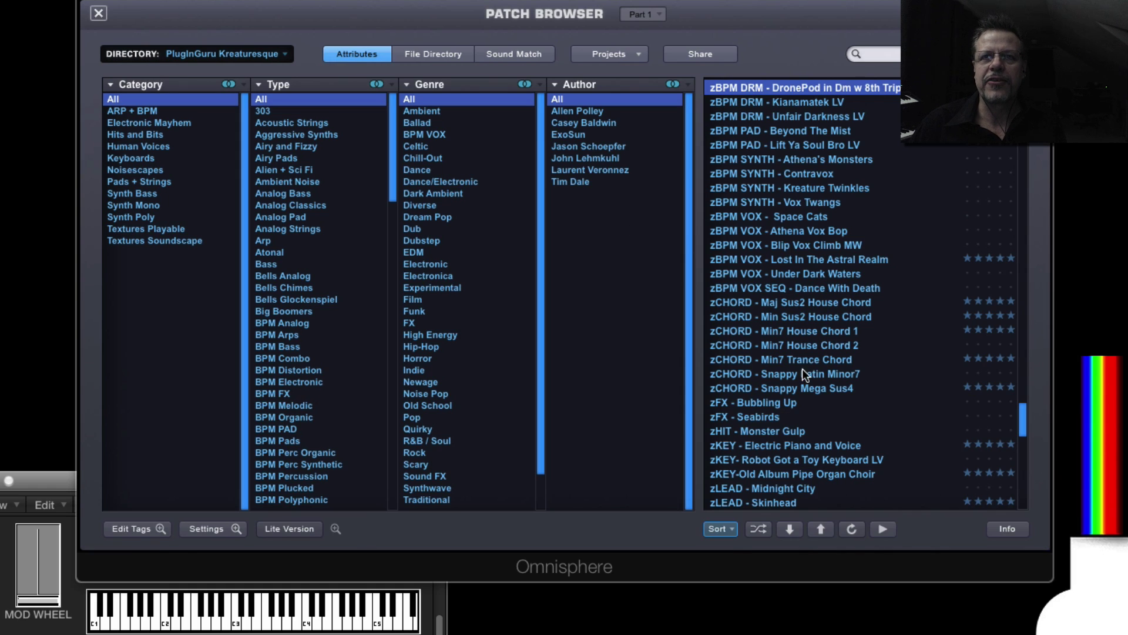
{"action": "scroll", "coordinate": [802, 144], "scroll_direction": "up", "scroll_amount": 1}
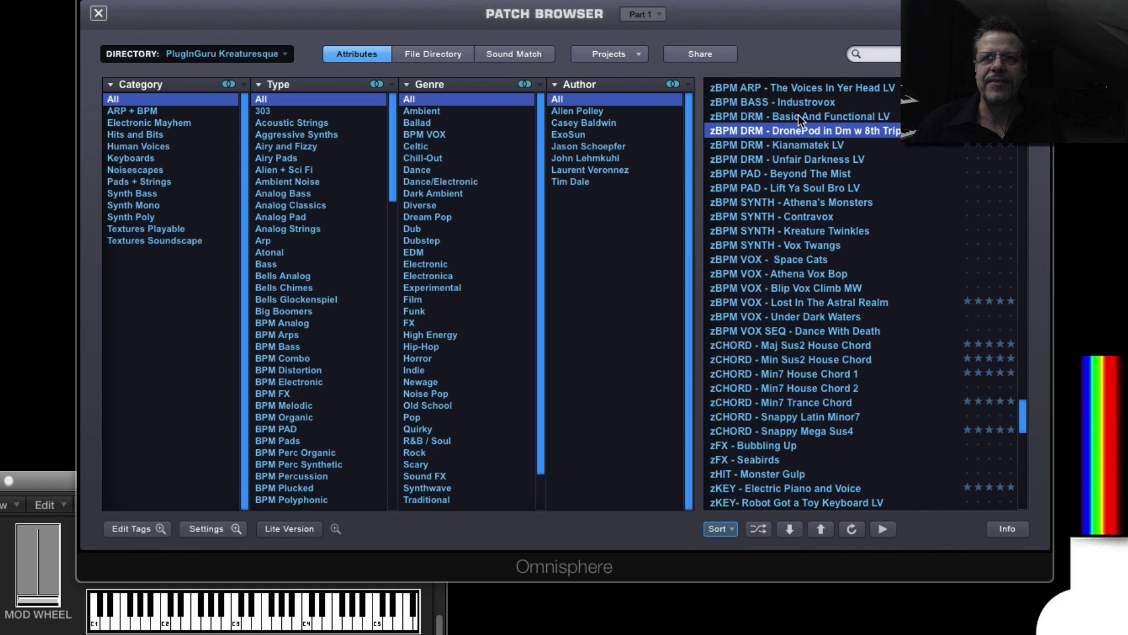
{"action": "left_click", "coordinate": [798, 115]}
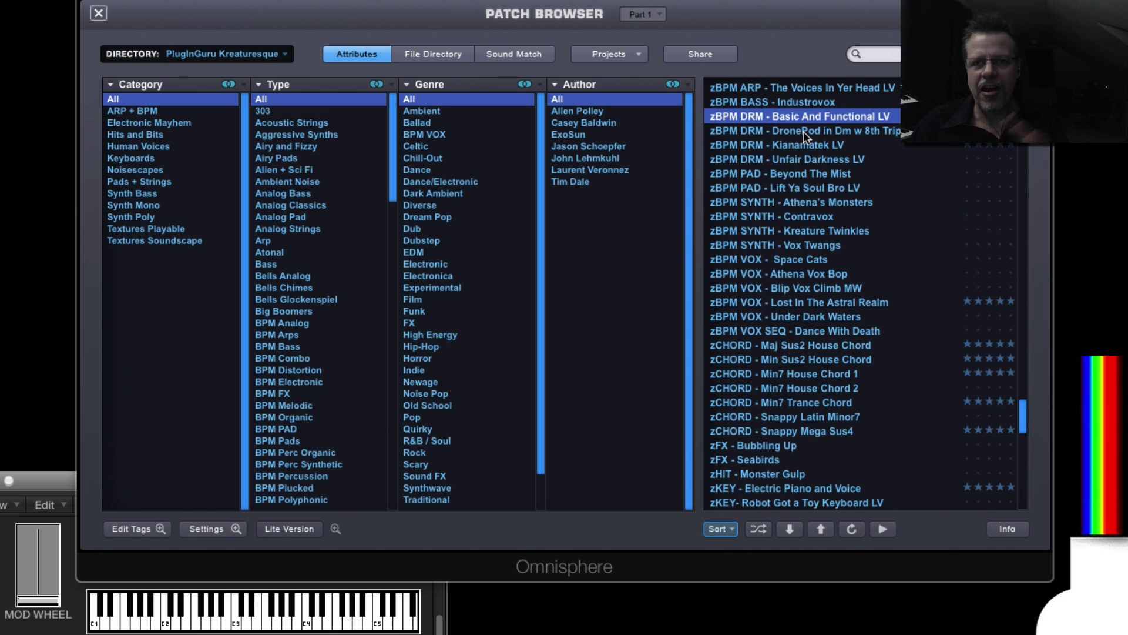
{"action": "left_click", "coordinate": [802, 131]}
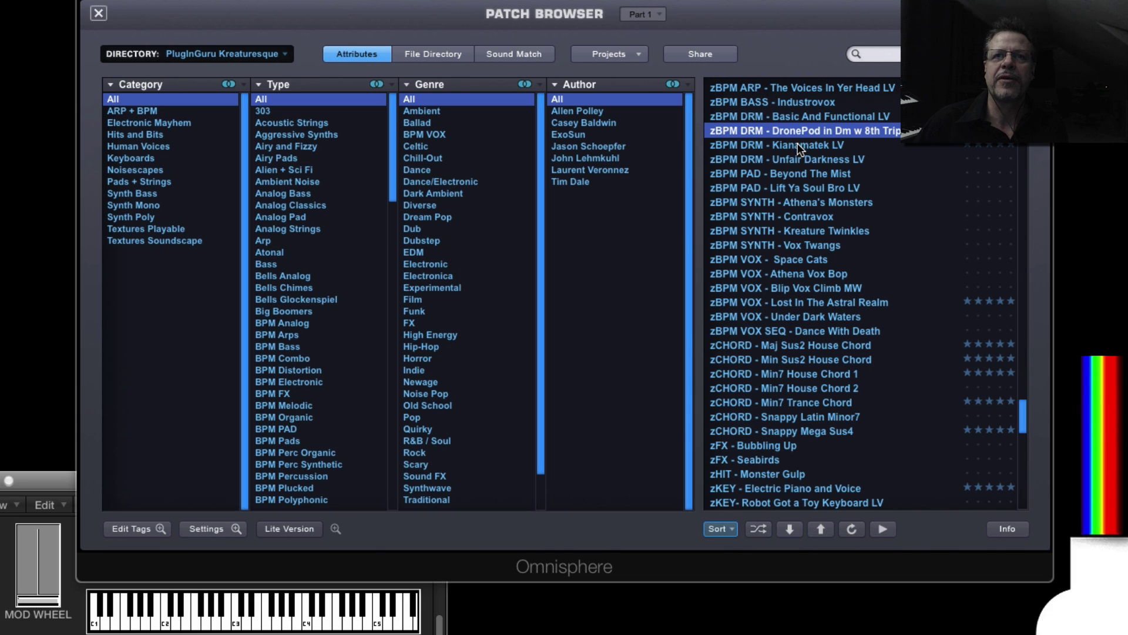
{"action": "left_click", "coordinate": [799, 146]}
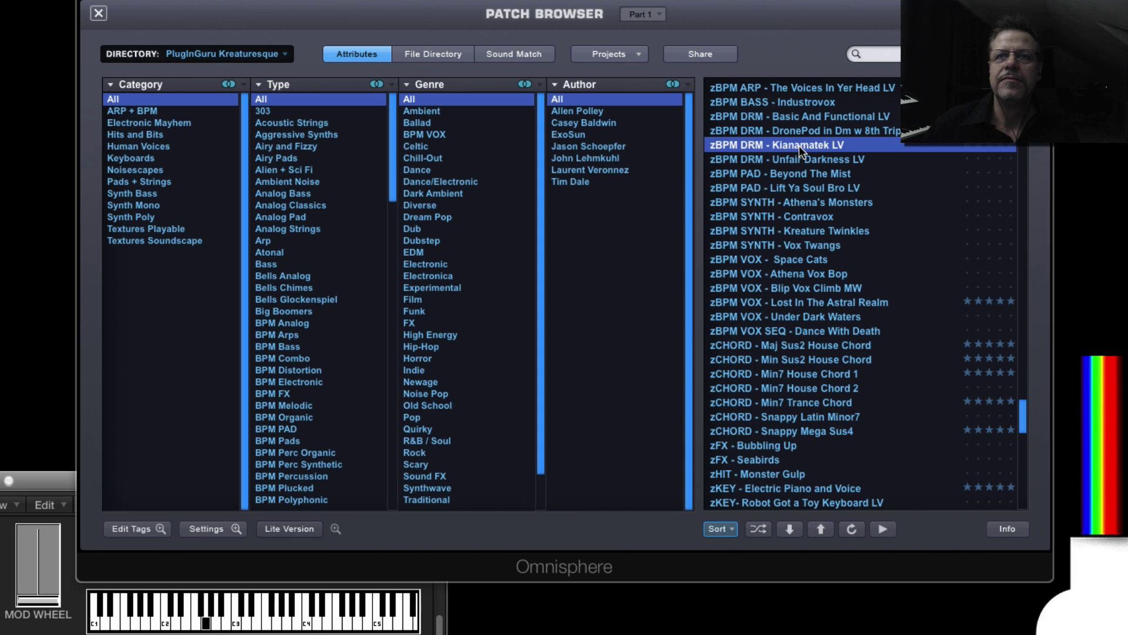
{"action": "left_click", "coordinate": [824, 305]}
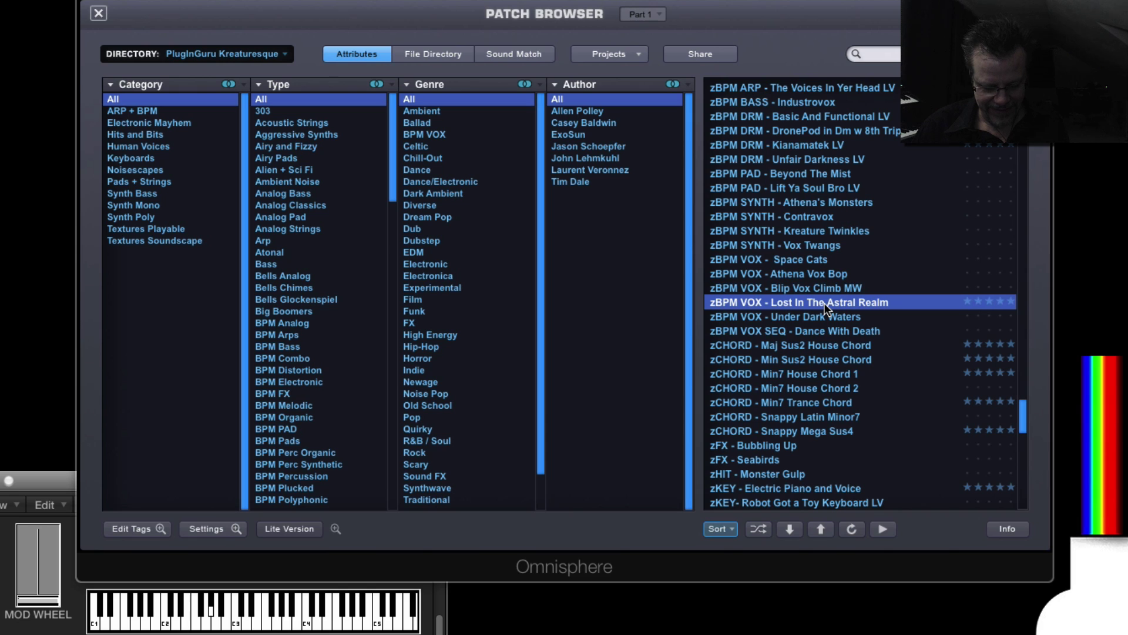
- Audition the zCHORD patches Maj Sus2 House Chord, Min Sus2 House Chord, Min7 House Chord 2, Min7 Trance Chord and Snappy Mega Sus4
{"action": "left_click", "coordinate": [821, 344]}
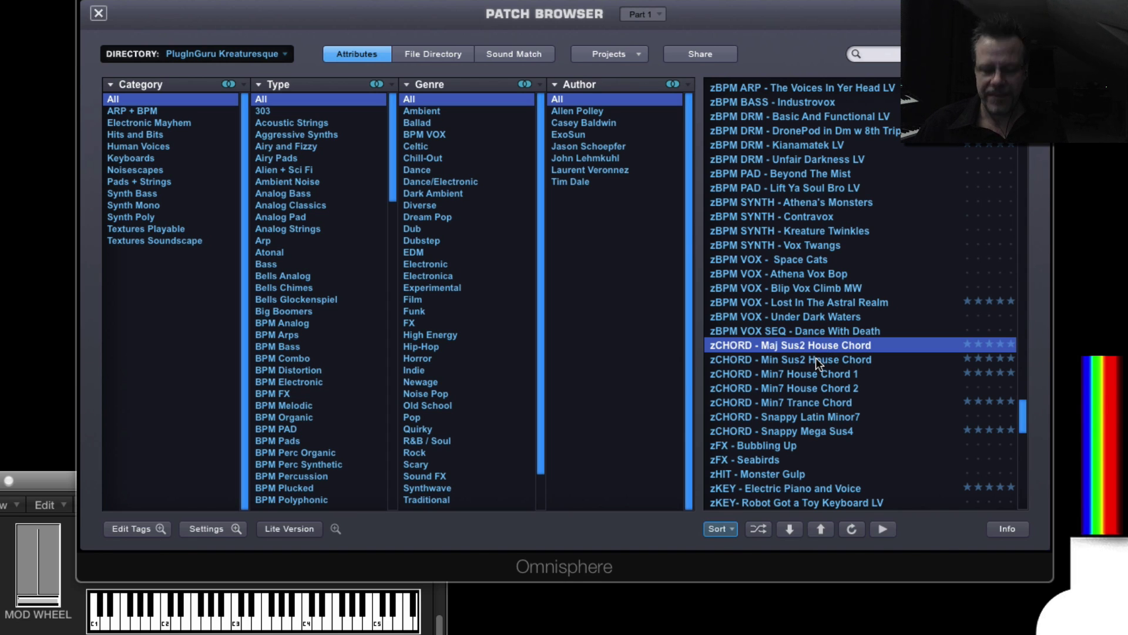
{"action": "left_click", "coordinate": [816, 359]}
{"action": "left_click", "coordinate": [822, 390]}
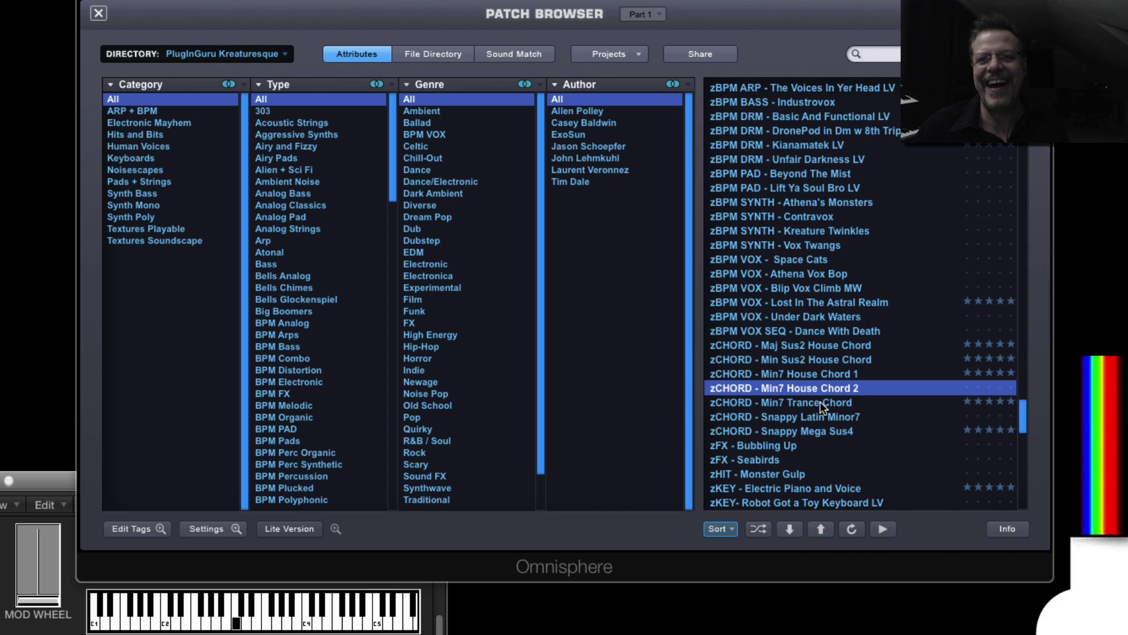
{"action": "left_click", "coordinate": [820, 402]}
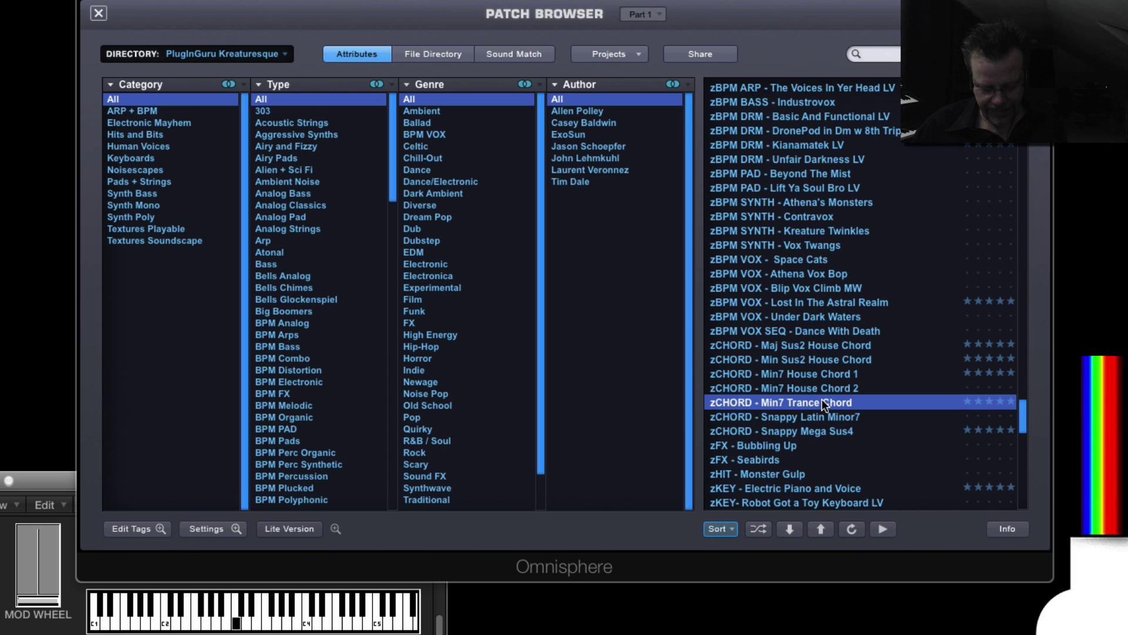
{"action": "left_click", "coordinate": [820, 431]}
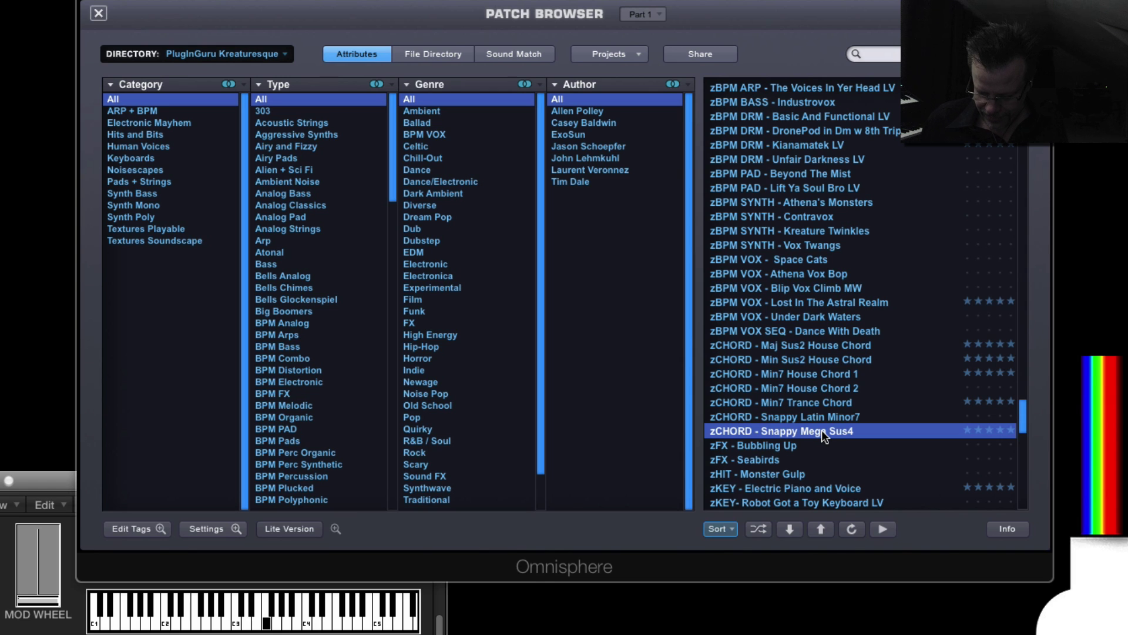
- Load the patch zKEY - Electric Piano and Voice and inspect the oscillator soundsources of layers A and B
{"action": "scroll", "coordinate": [829, 405], "scroll_direction": "down", "scroll_amount": 2}
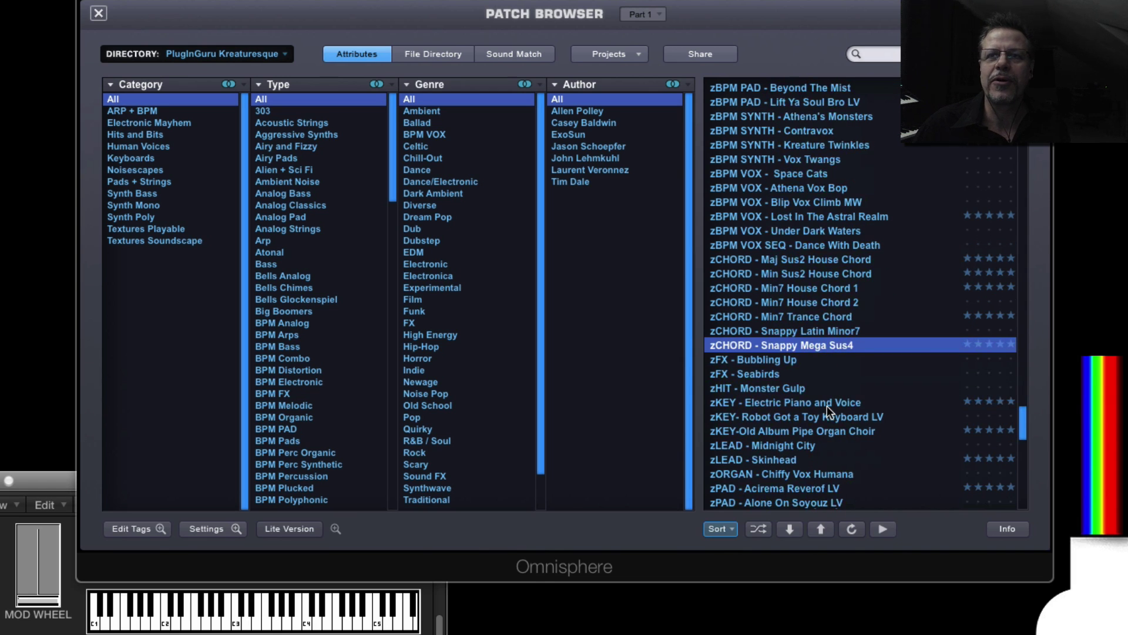
{"action": "left_click", "coordinate": [812, 399]}
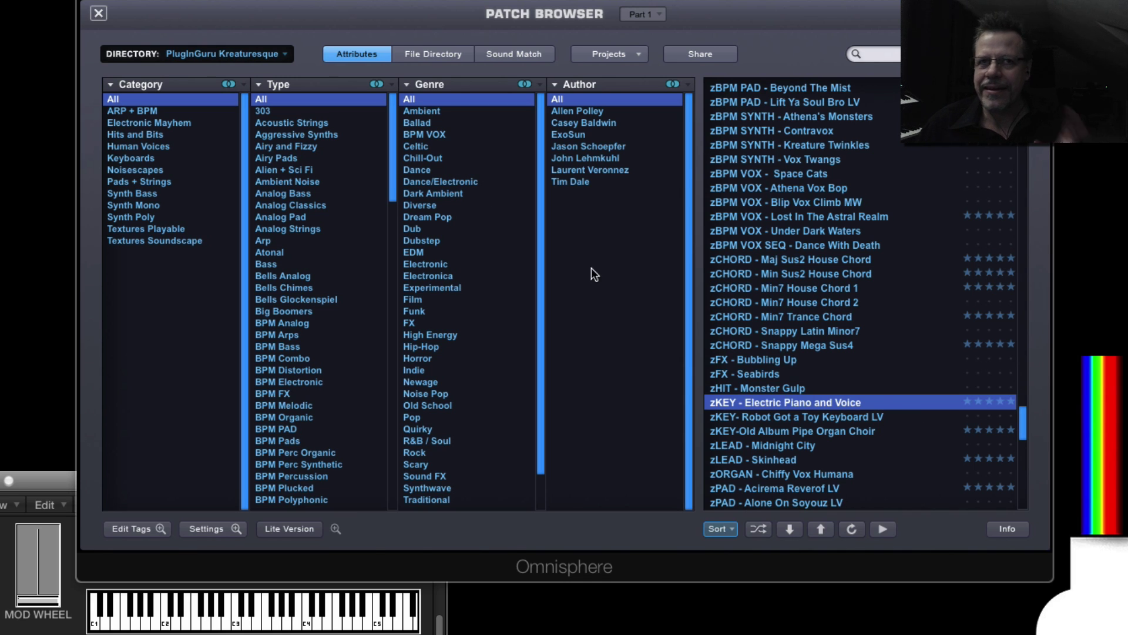
{"action": "left_click", "coordinate": [99, 13]}
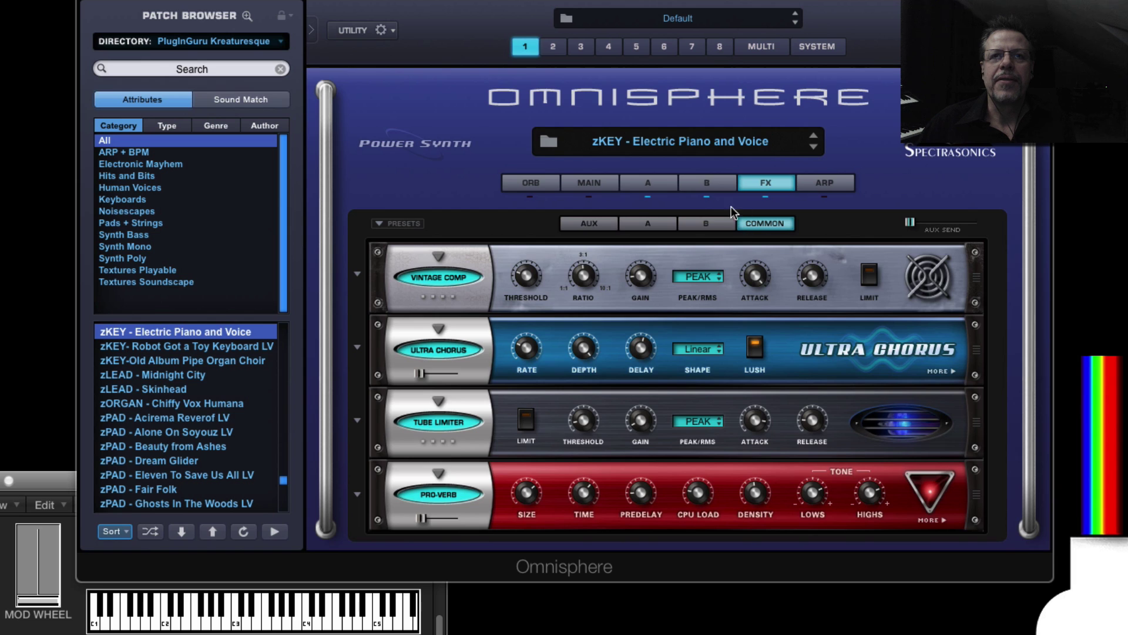
{"action": "left_click", "coordinate": [647, 182]}
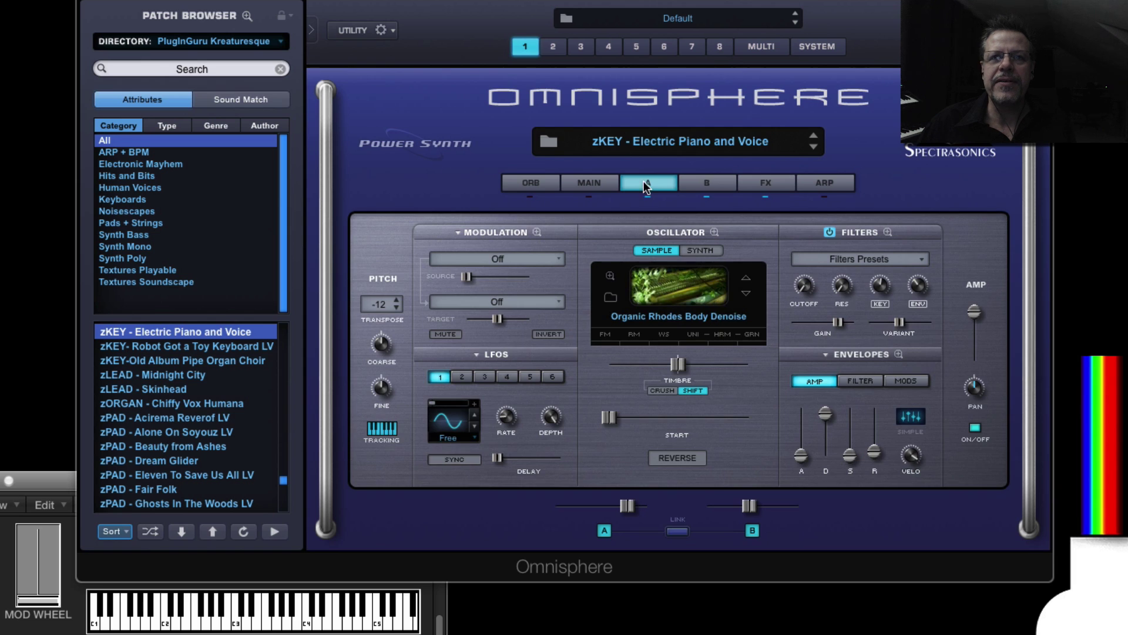
{"action": "left_click", "coordinate": [710, 187]}
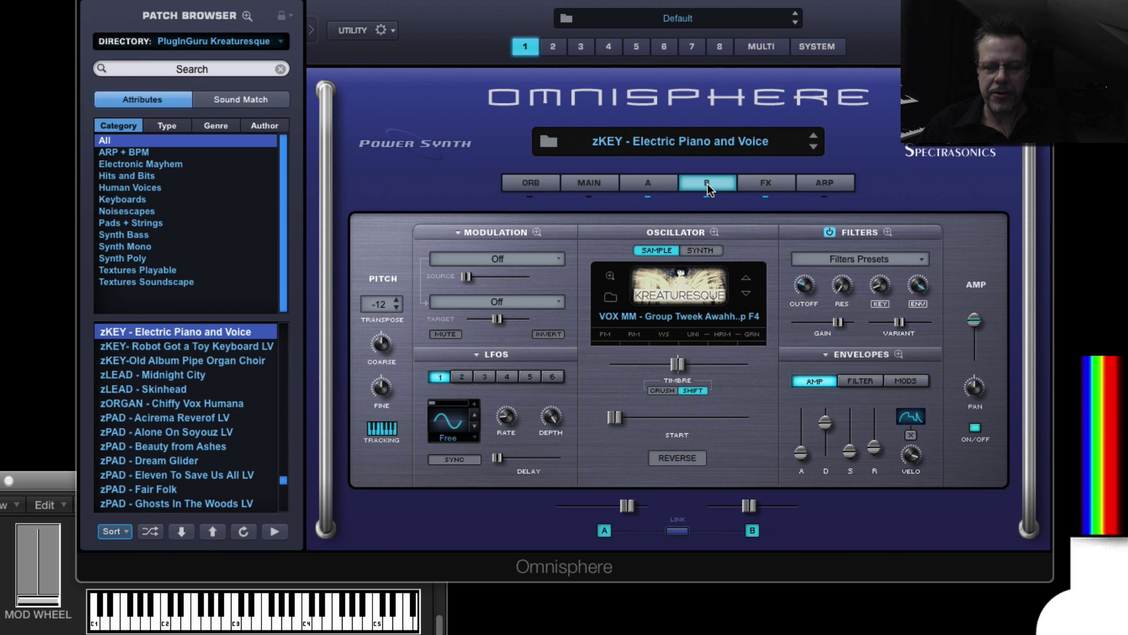
- Replace layer B's soundsource with VOX MM - Group Tweek Oooos Gb4 and switch off the layer's filter
{"action": "left_click", "coordinate": [610, 295]}
{"action": "scroll", "coordinate": [861, 447], "scroll_direction": "down", "scroll_amount": 5}
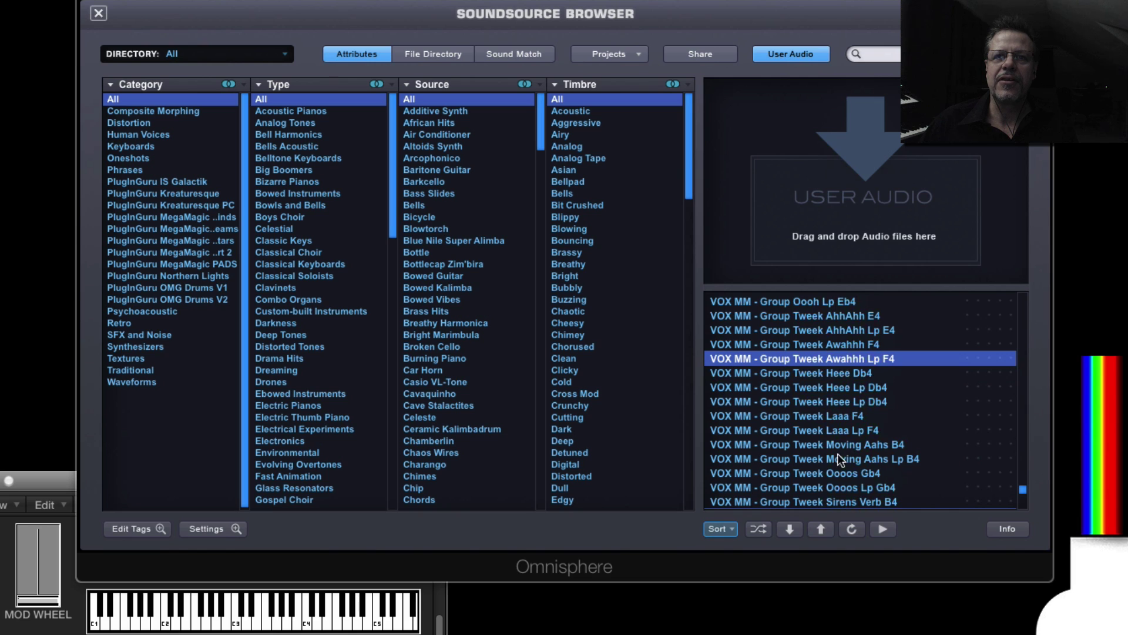
{"action": "left_click", "coordinate": [808, 472]}
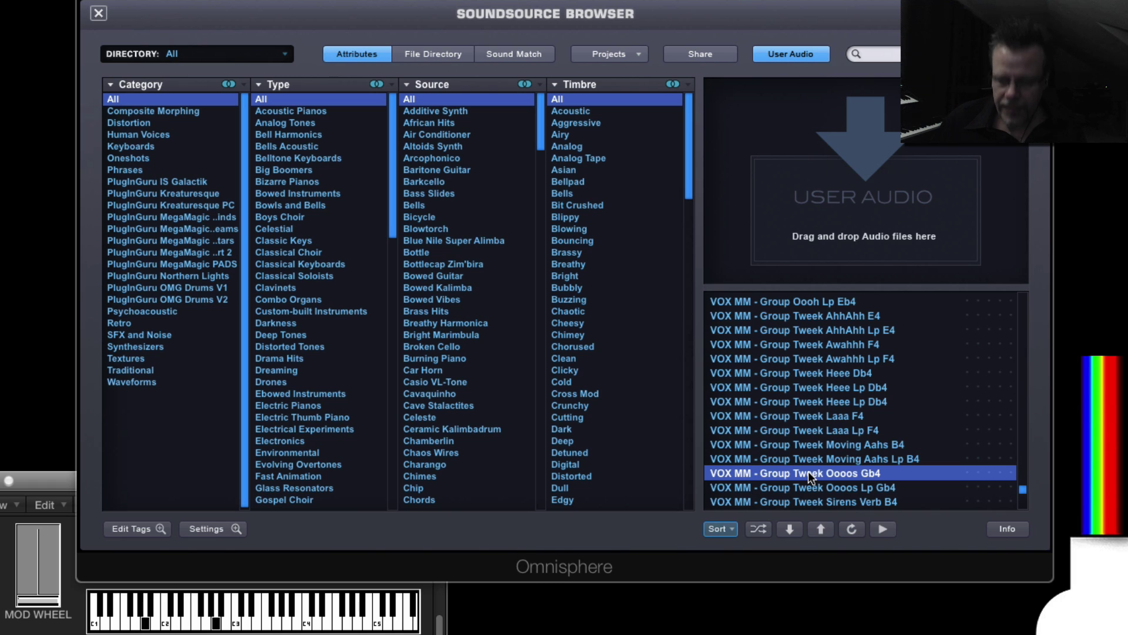
{"action": "left_click", "coordinate": [98, 13]}
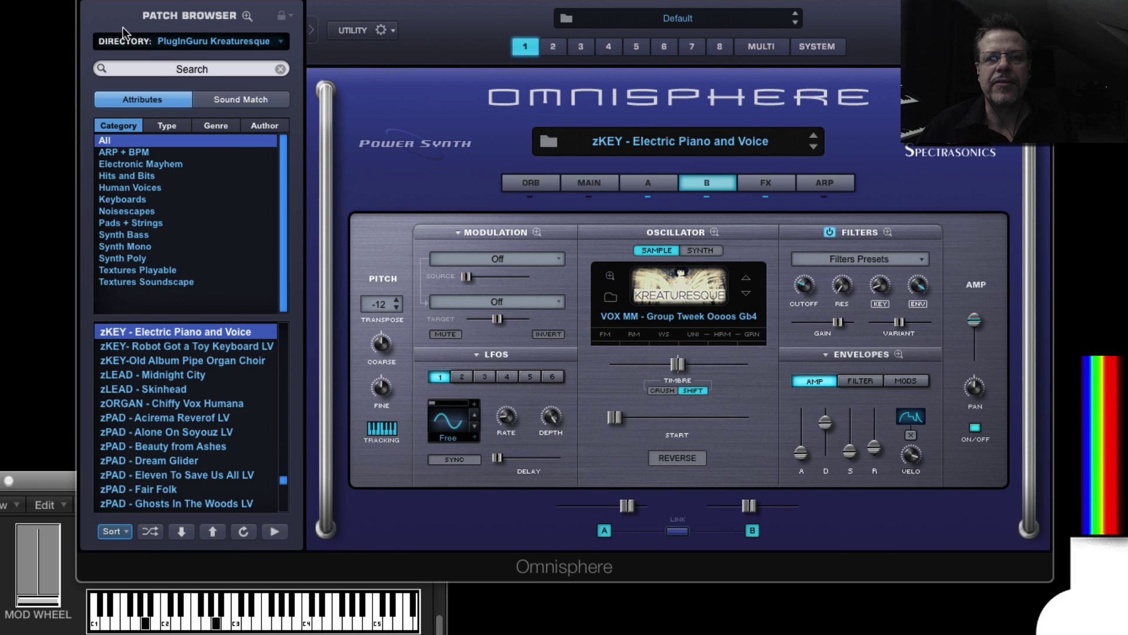
{"action": "left_click_drag", "start_coordinate": [805, 288], "coordinate": [831, 241]}
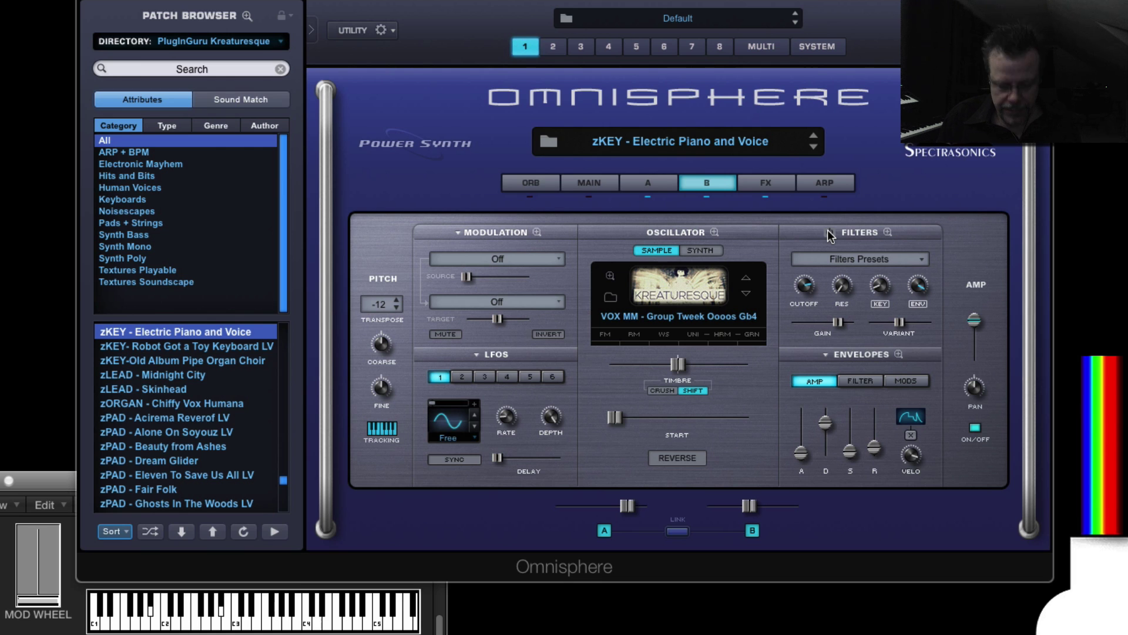
- Audition VOX MM - Latin 4 Ba Mary Tos Eb4, set layer B's soundsource to Latin 8 Eh Lay Le Tom Lp Eb4, and reopen the patch browser
{"action": "left_click", "coordinate": [611, 297]}
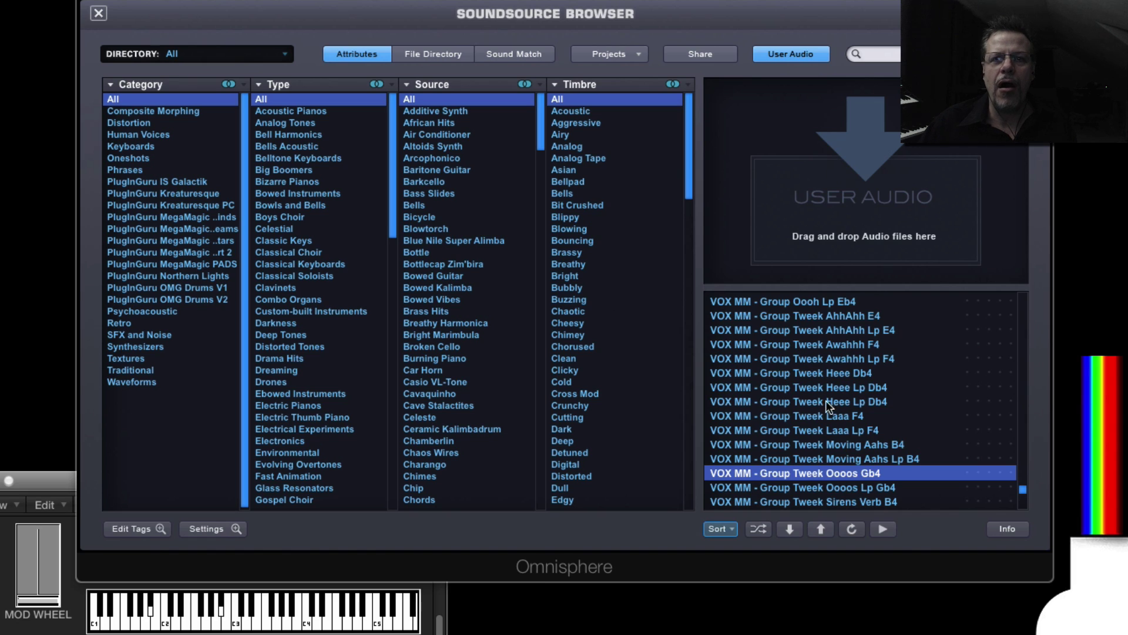
{"action": "scroll", "coordinate": [837, 404], "scroll_direction": "down", "scroll_amount": 2}
{"action": "left_click", "coordinate": [817, 473]}
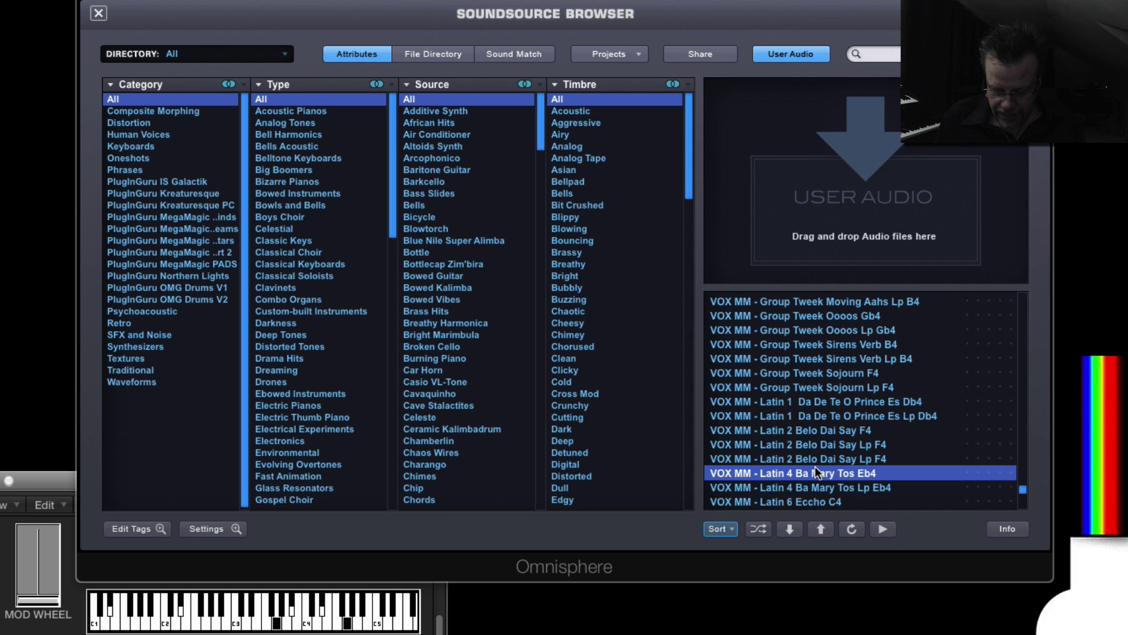
{"action": "scroll", "coordinate": [822, 453], "scroll_direction": "down", "scroll_amount": 3}
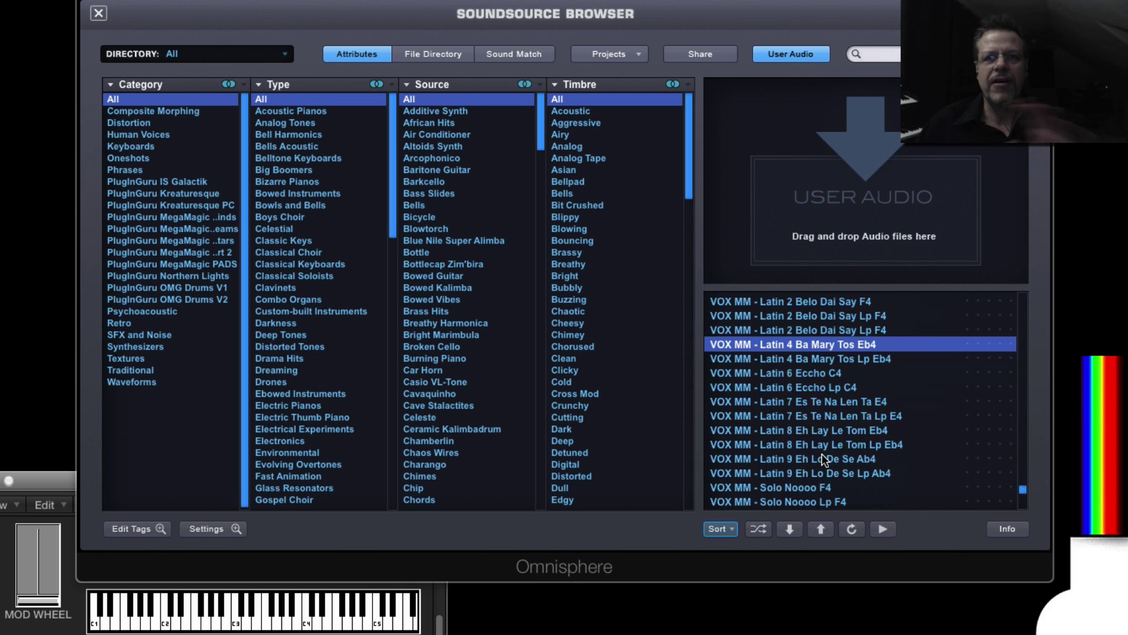
{"action": "left_click", "coordinate": [814, 444]}
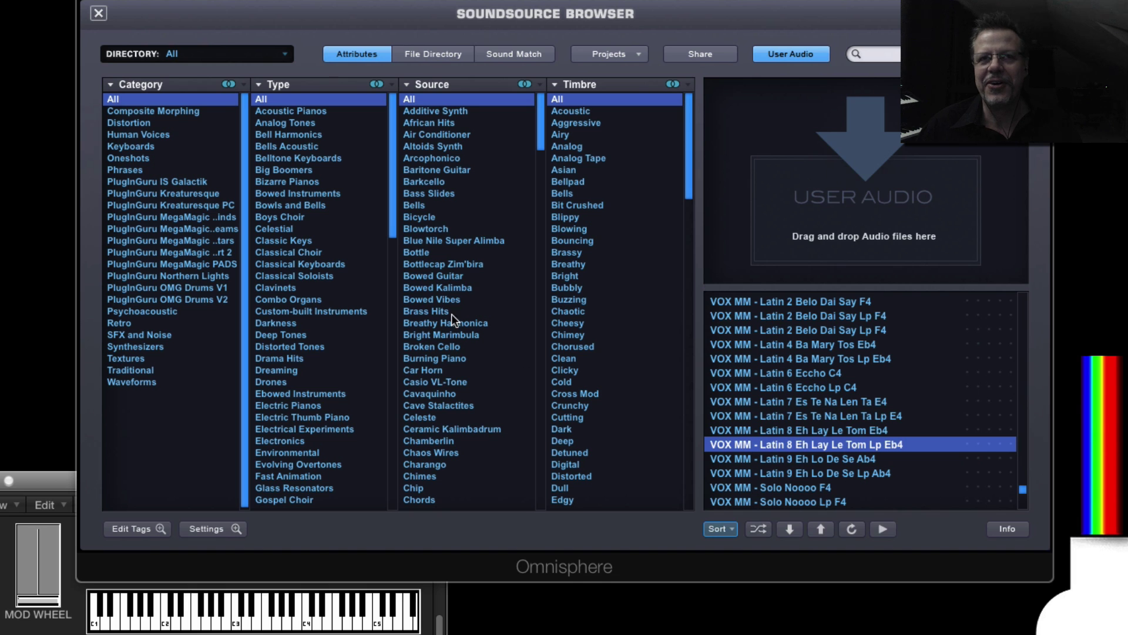
{"action": "left_click", "coordinate": [97, 15]}
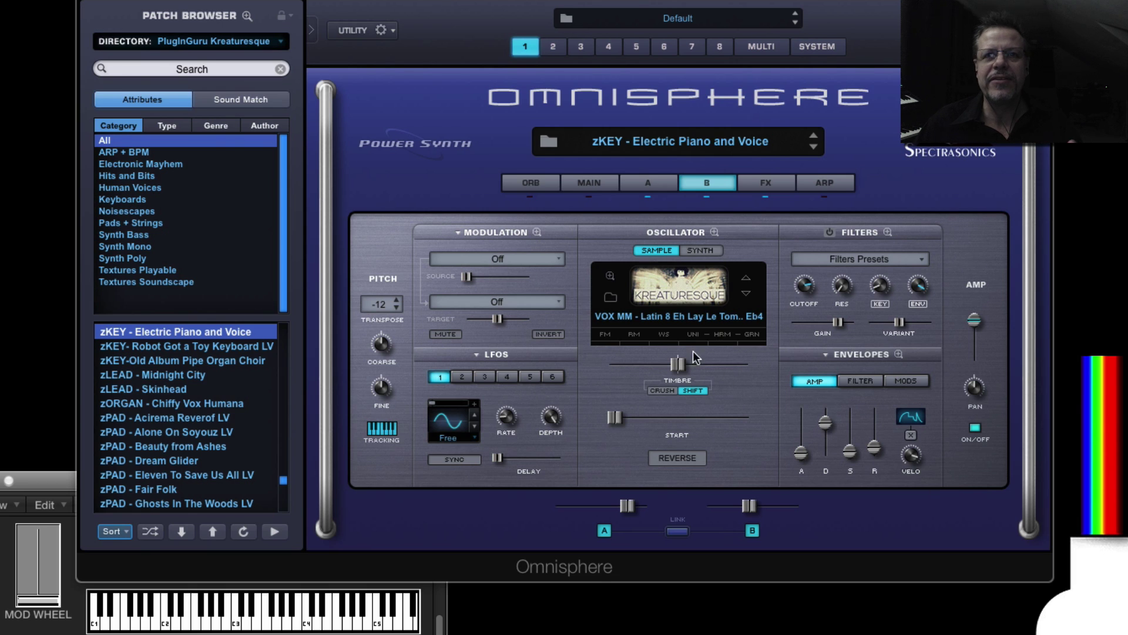
{"action": "left_click", "coordinate": [548, 141]}
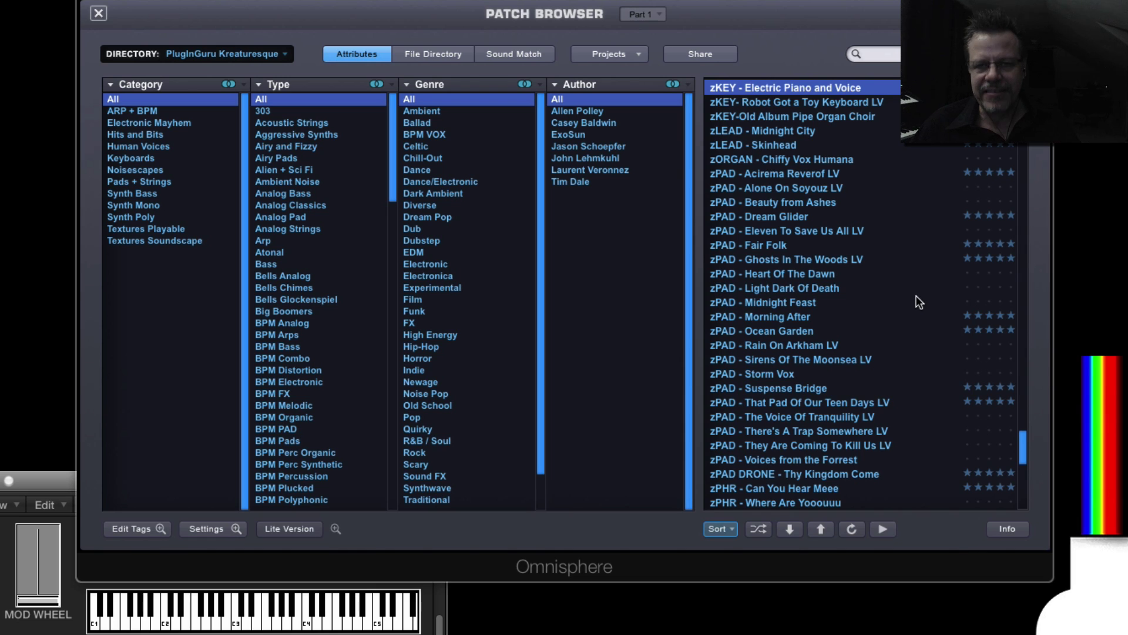
- Audition the patches zKEY-Old Album Pipe Organ Choir, zLEAD - Skinhead and zPAD - Acirema Reverof LV
{"action": "left_click", "coordinate": [790, 114]}
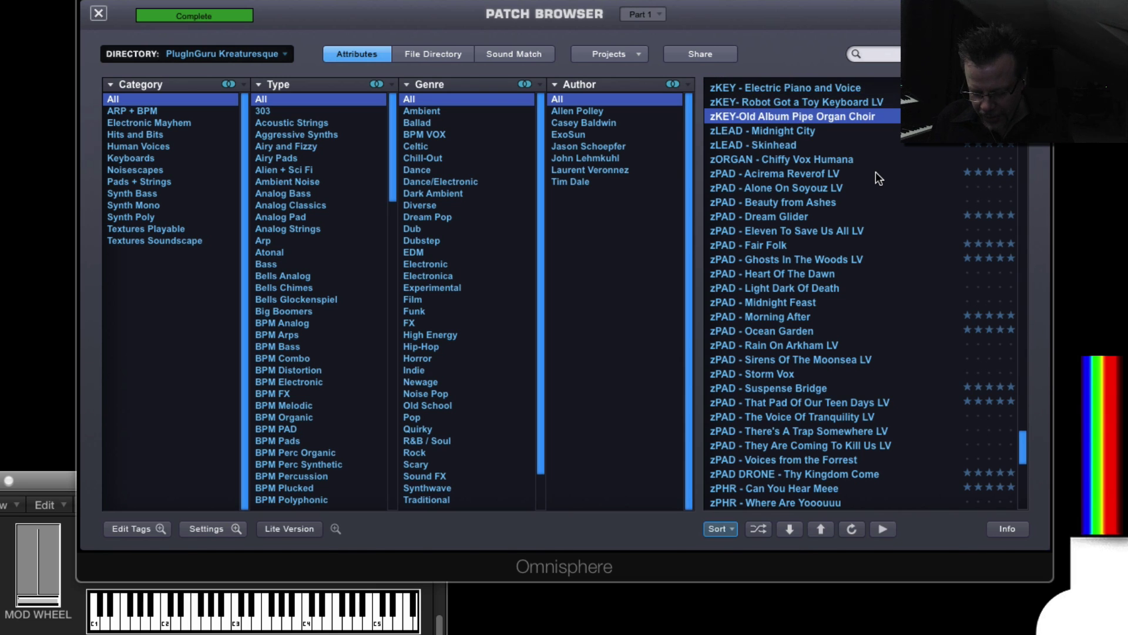
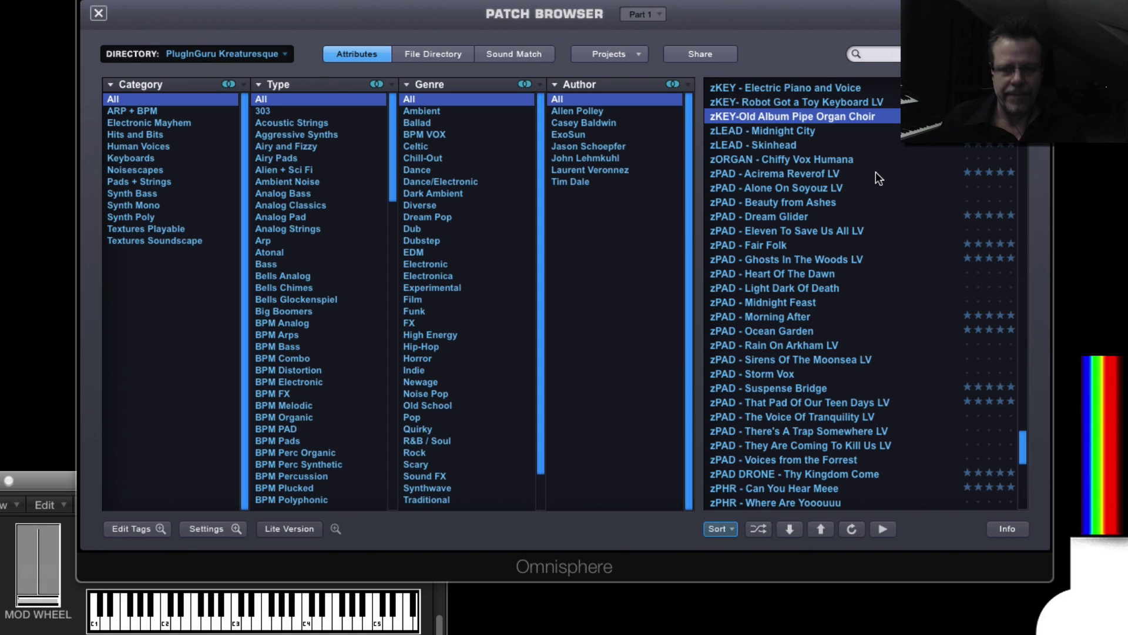
{"action": "left_click", "coordinate": [799, 145]}
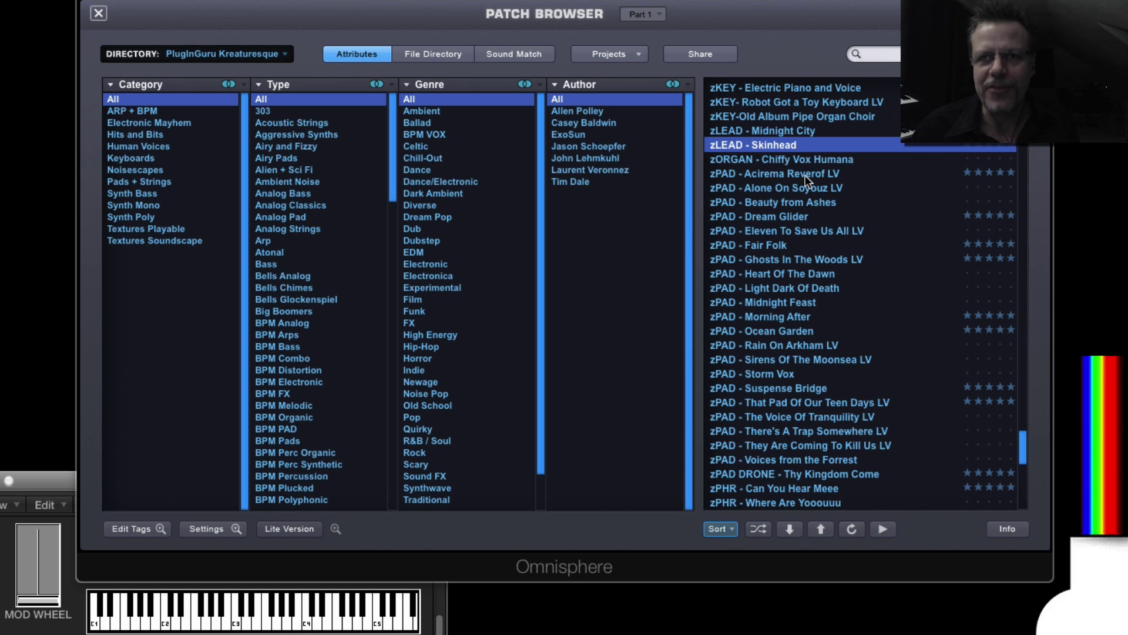
{"action": "left_click", "coordinate": [803, 171]}
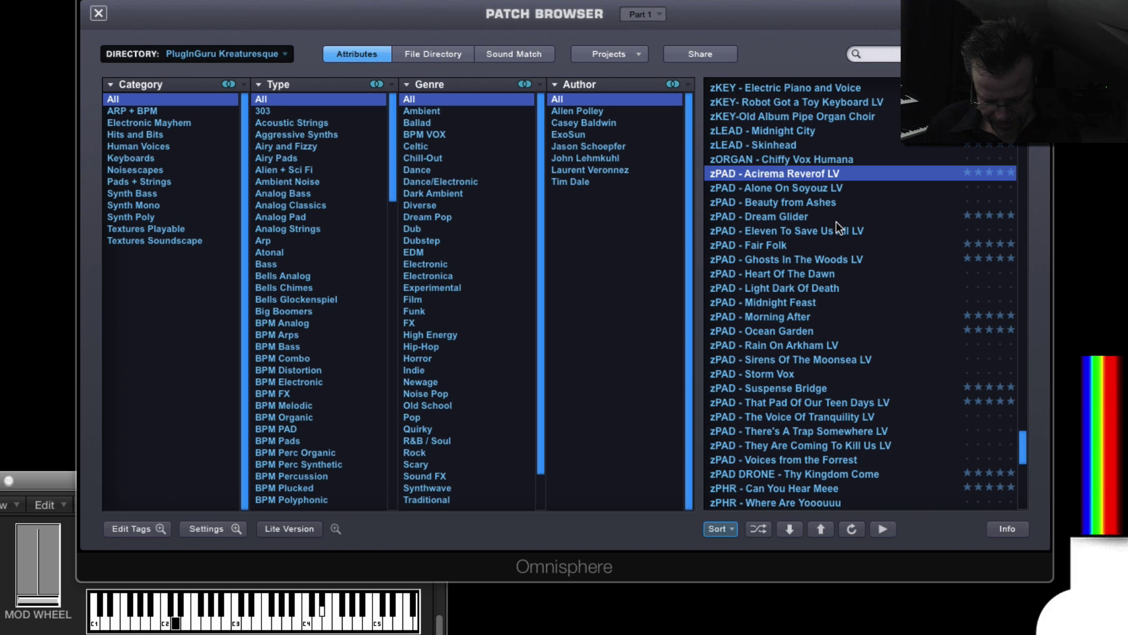
- Audition the zPAD patches Dream Glider, Fair Folk, Ghosts In The Woods LV, Morning After and Ocean Garden
{"action": "left_click", "coordinate": [778, 217]}
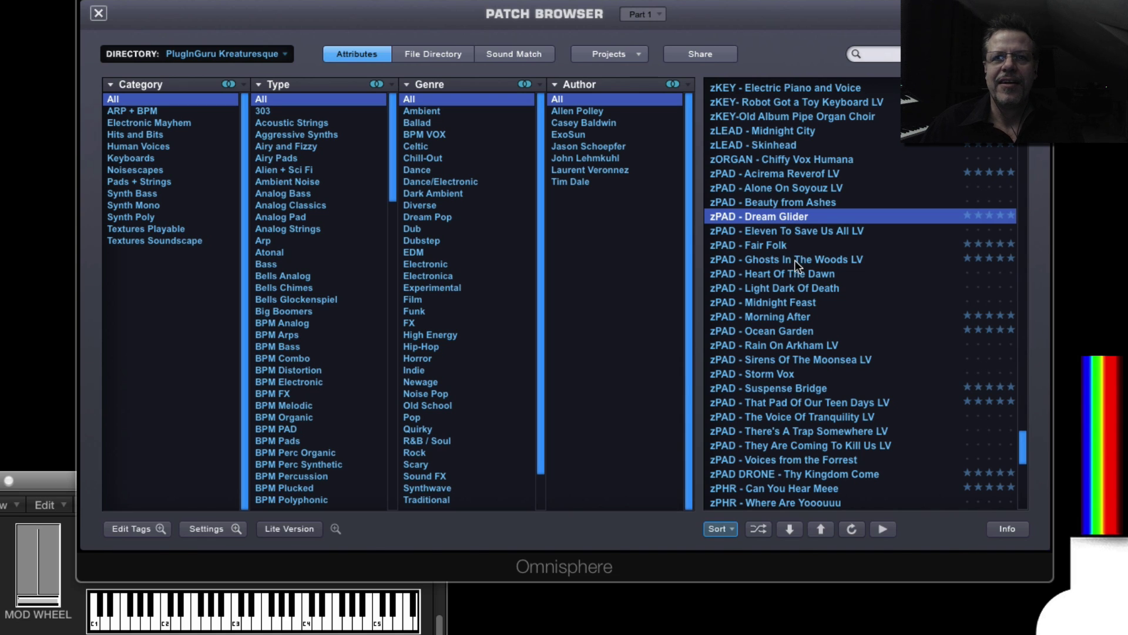
{"action": "left_click", "coordinate": [775, 248]}
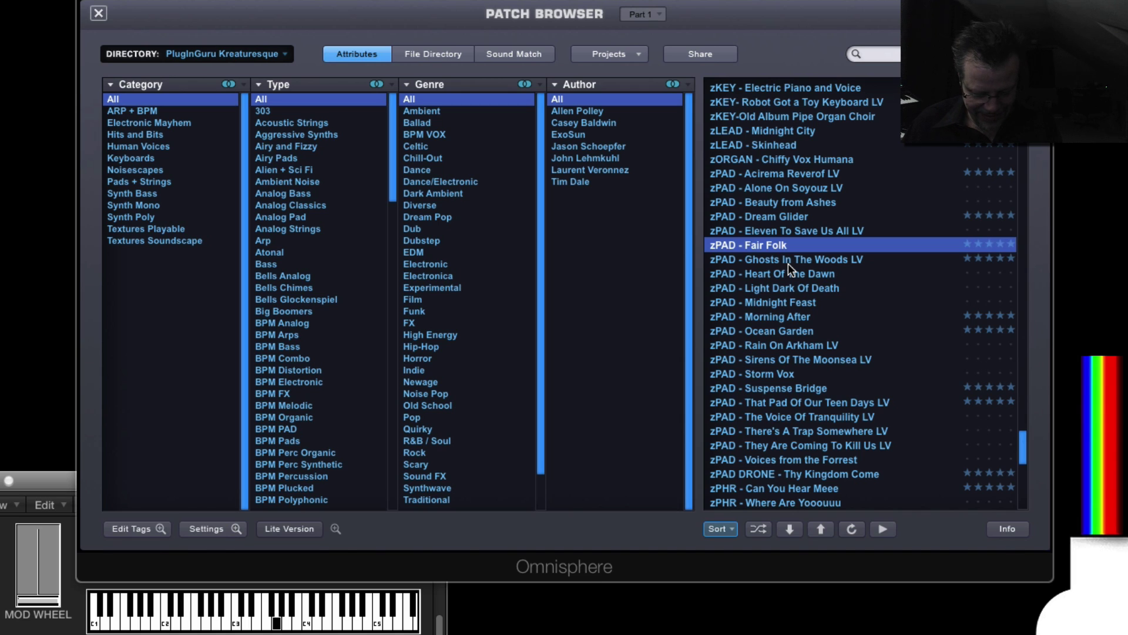
{"action": "left_click", "coordinate": [792, 262]}
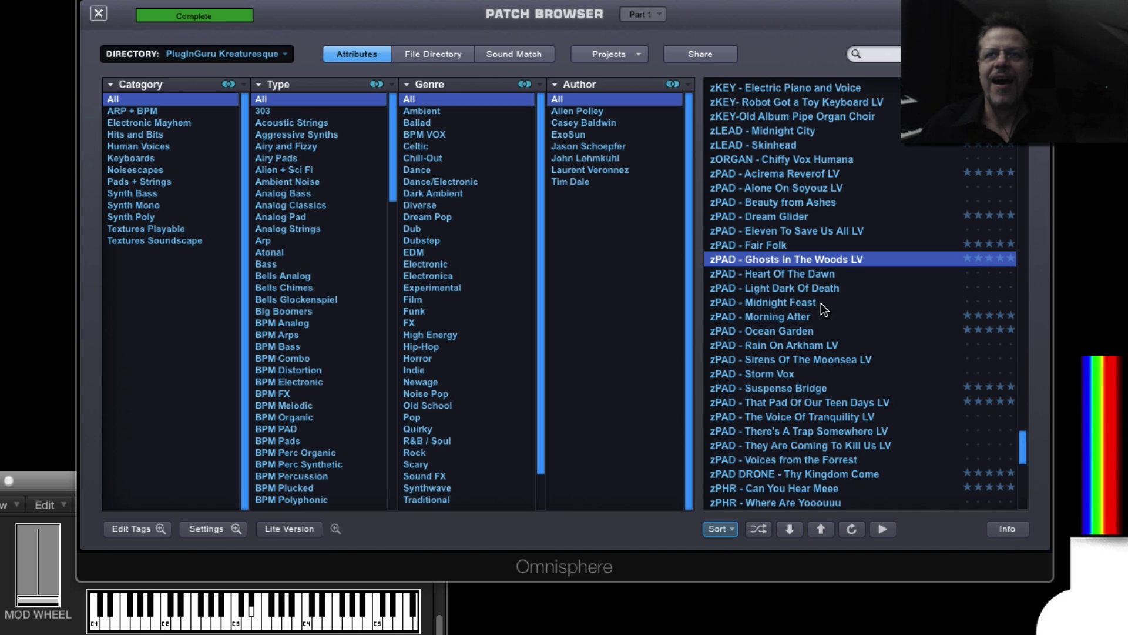
{"action": "left_click", "coordinate": [781, 318]}
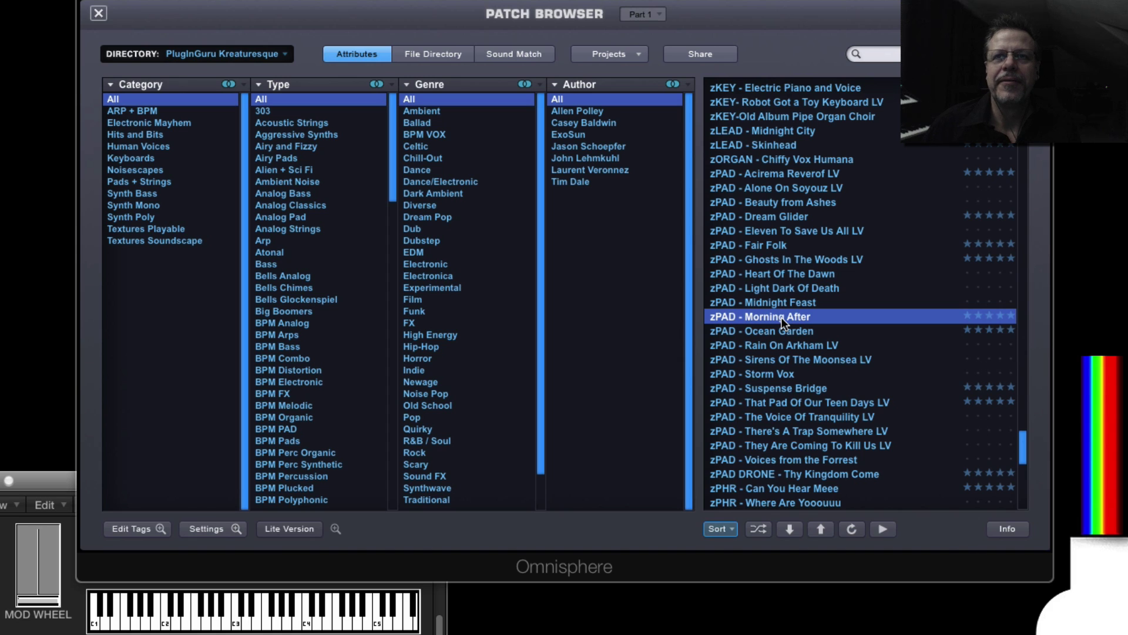
{"action": "left_click", "coordinate": [774, 332]}
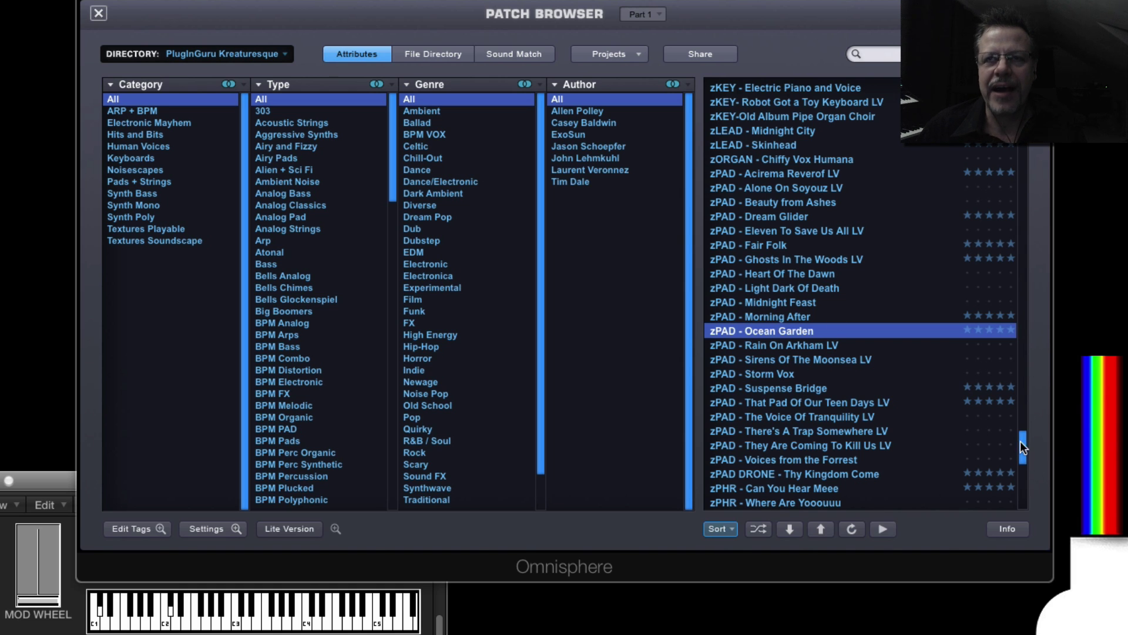
- Audition the SFX DOG patches Athena Howl, Athena Talking 1 and Athena Talking 2 Lp, plus SFX OCEAN - Maui Calm Waves Lp
{"action": "left_click_drag", "start_coordinate": [1022, 442], "coordinate": [1022, 104]}
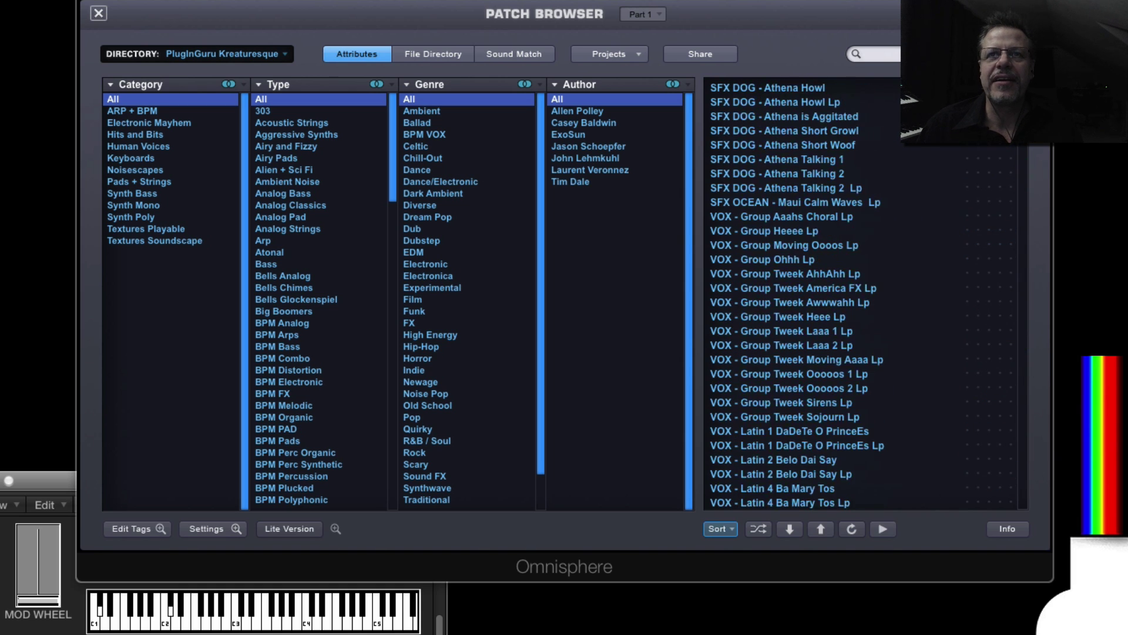
{"action": "left_click", "coordinate": [805, 89]}
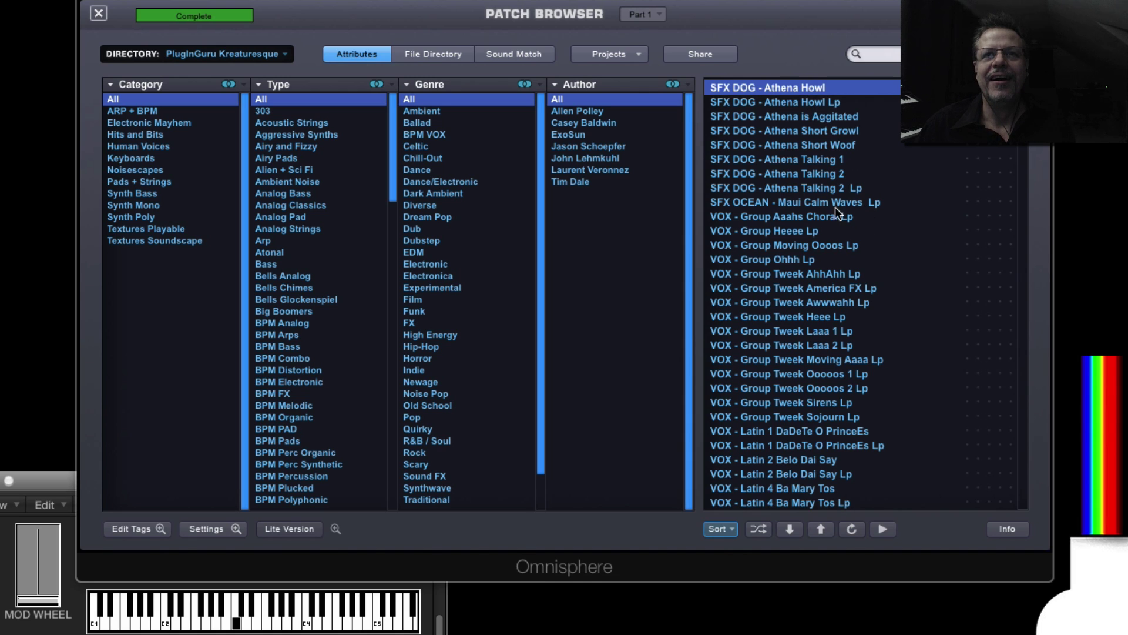
{"action": "left_click", "coordinate": [804, 159]}
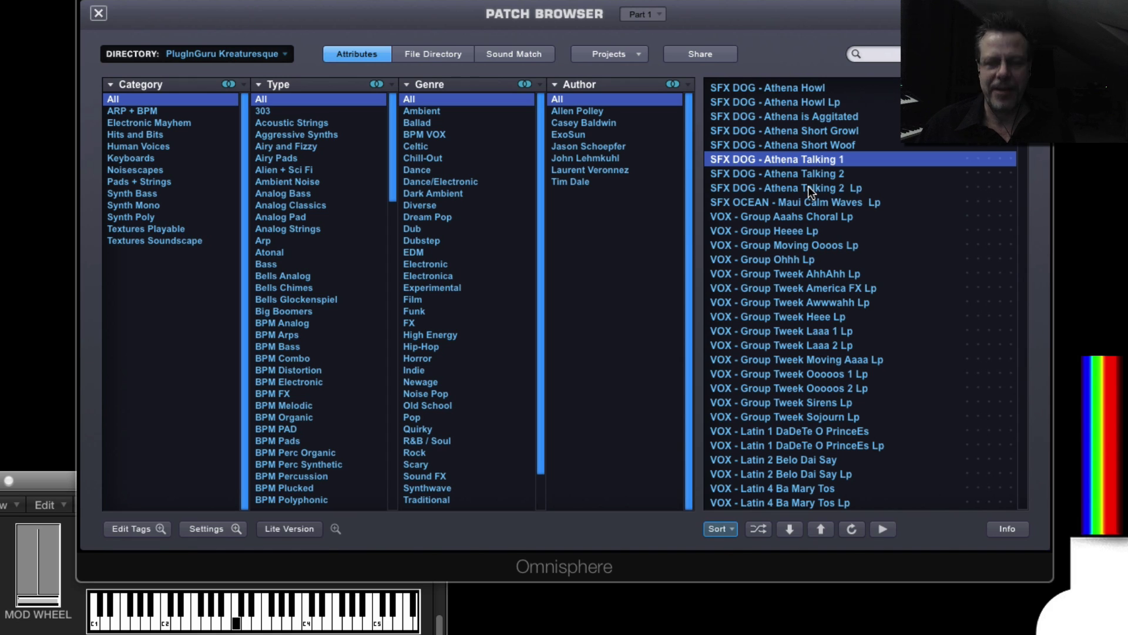
{"action": "left_click", "coordinate": [809, 186]}
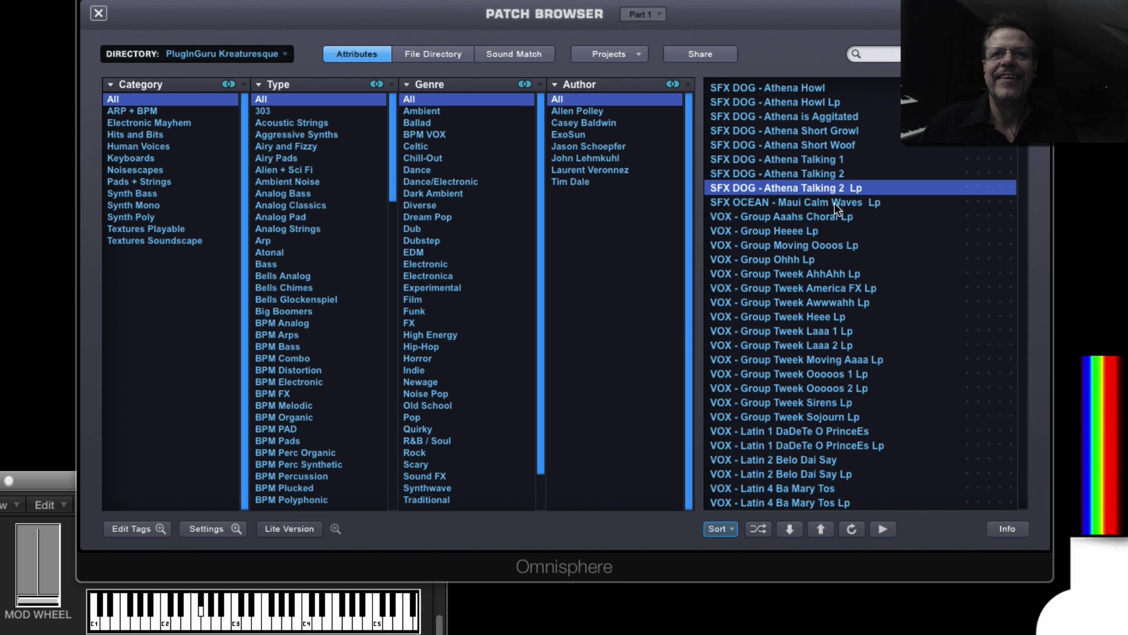
{"action": "left_click", "coordinate": [809, 203]}
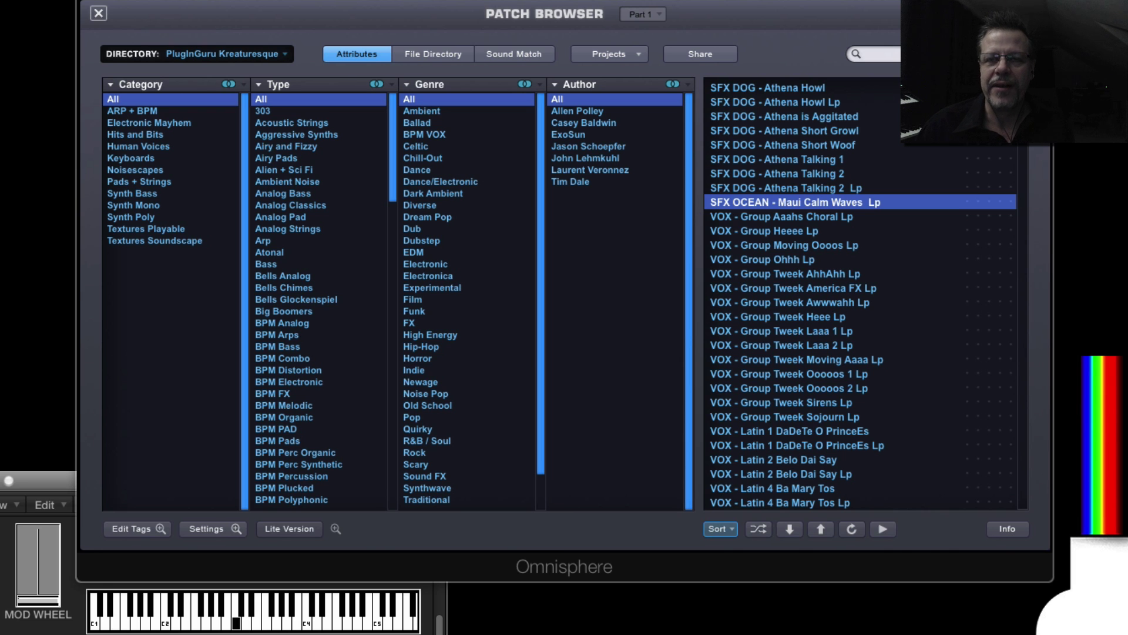
- Audition zPAD - Ocean Garden, zPAD - Suspense Bridge and zPAD DRONE - Thy Kingdom Come
{"action": "left_click_drag", "start_coordinate": [1024, 99], "coordinate": [1061, 452]}
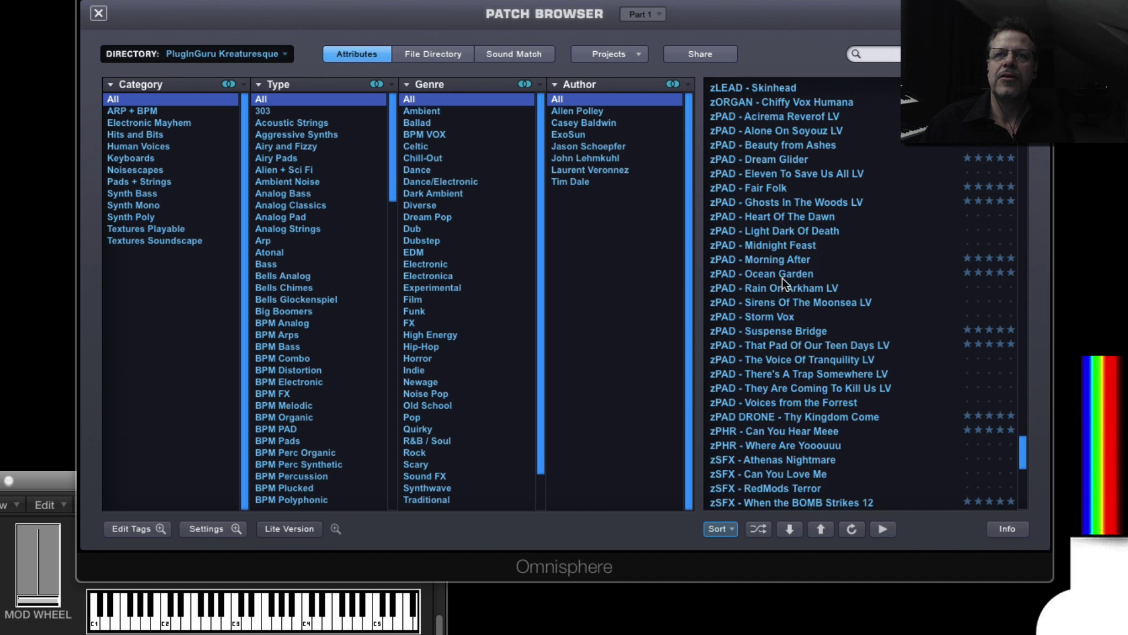
{"action": "left_click", "coordinate": [835, 285]}
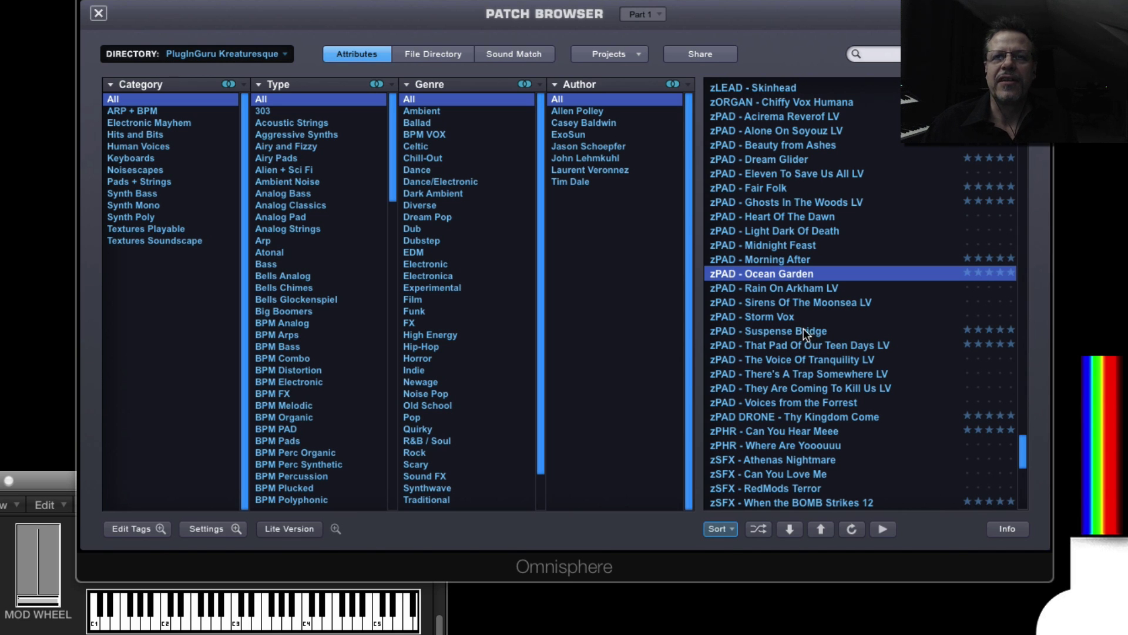
{"action": "left_click", "coordinate": [820, 331]}
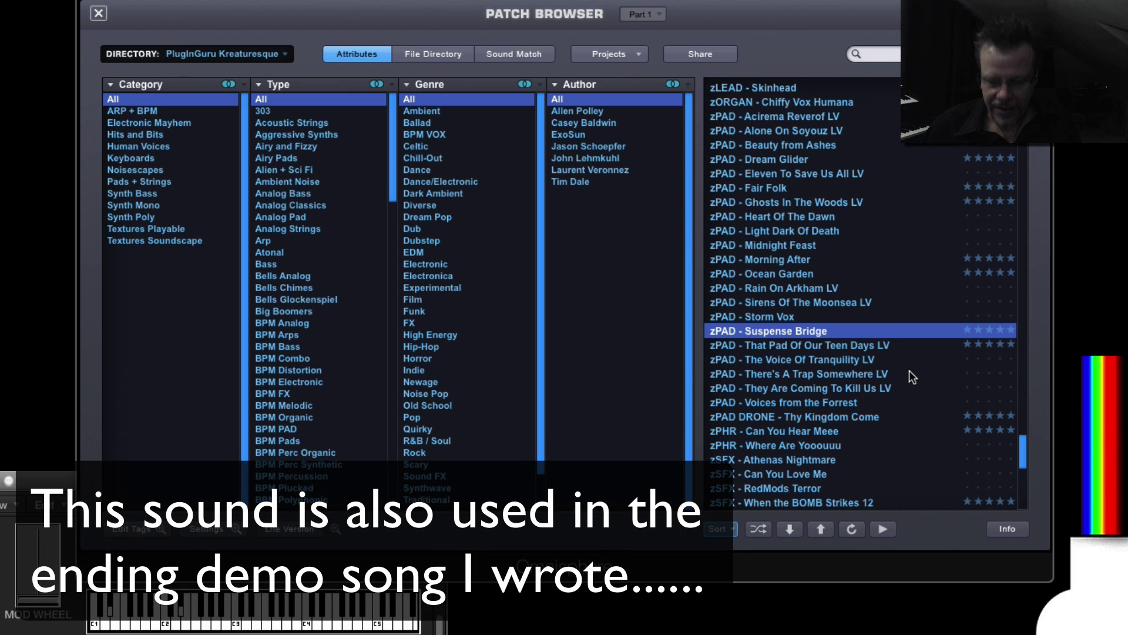
{"action": "scroll", "coordinate": [912, 374], "scroll_direction": "down", "scroll_amount": 4}
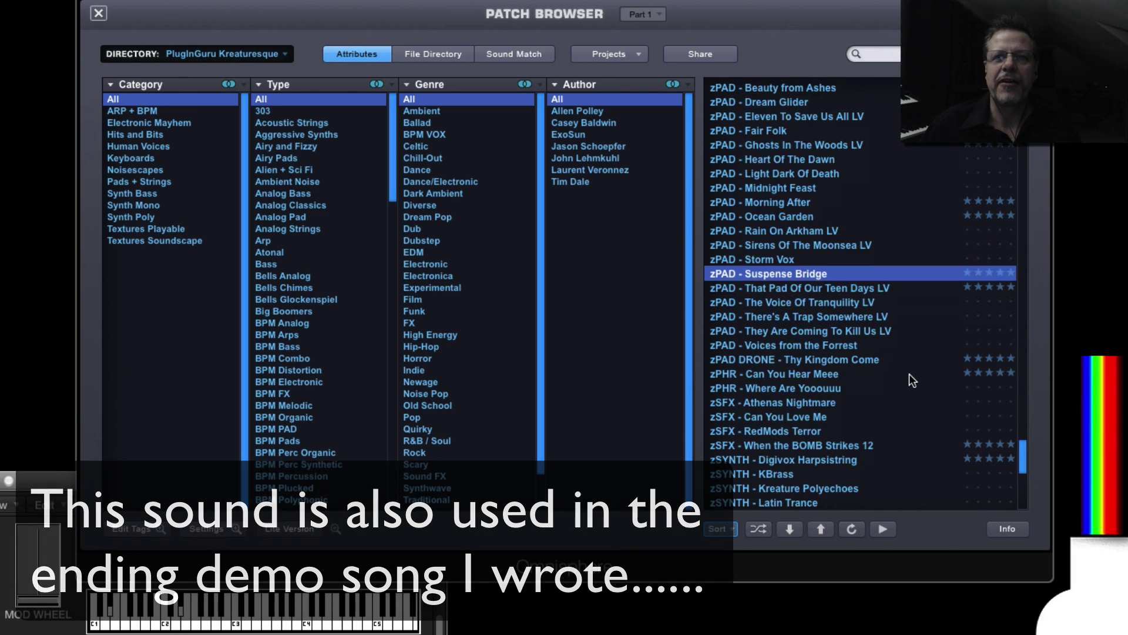
{"action": "left_click", "coordinate": [839, 360]}
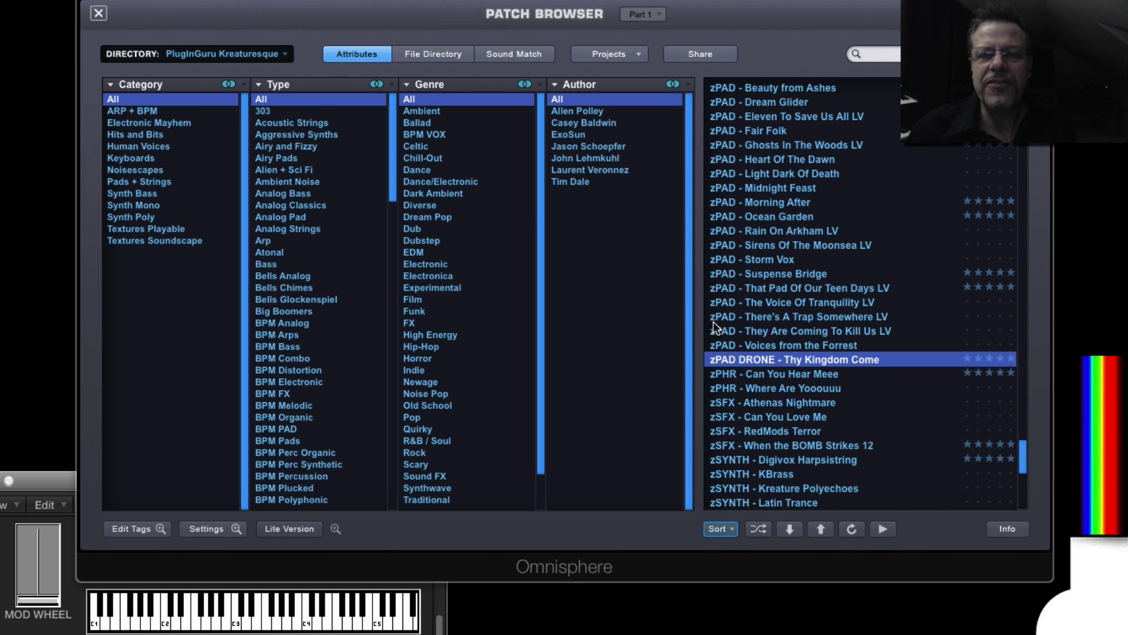
- Close the patch browser and inspect the oscillator soundsources of layers A and B in Thy Kingdom Come
{"action": "left_click", "coordinate": [98, 12]}
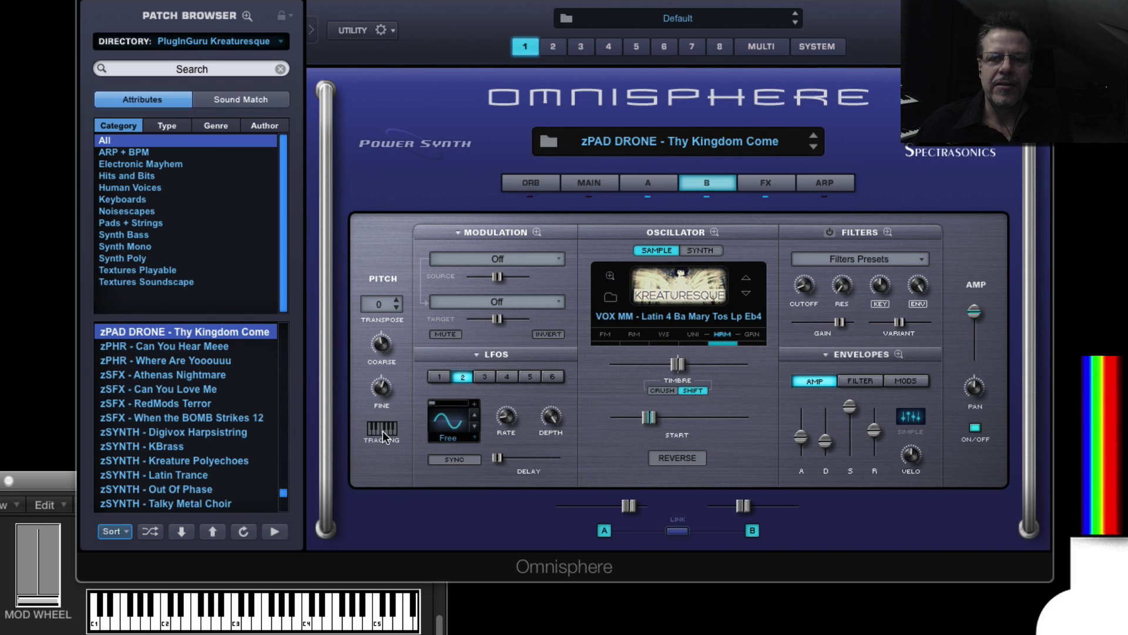
{"action": "left_click", "coordinate": [654, 181]}
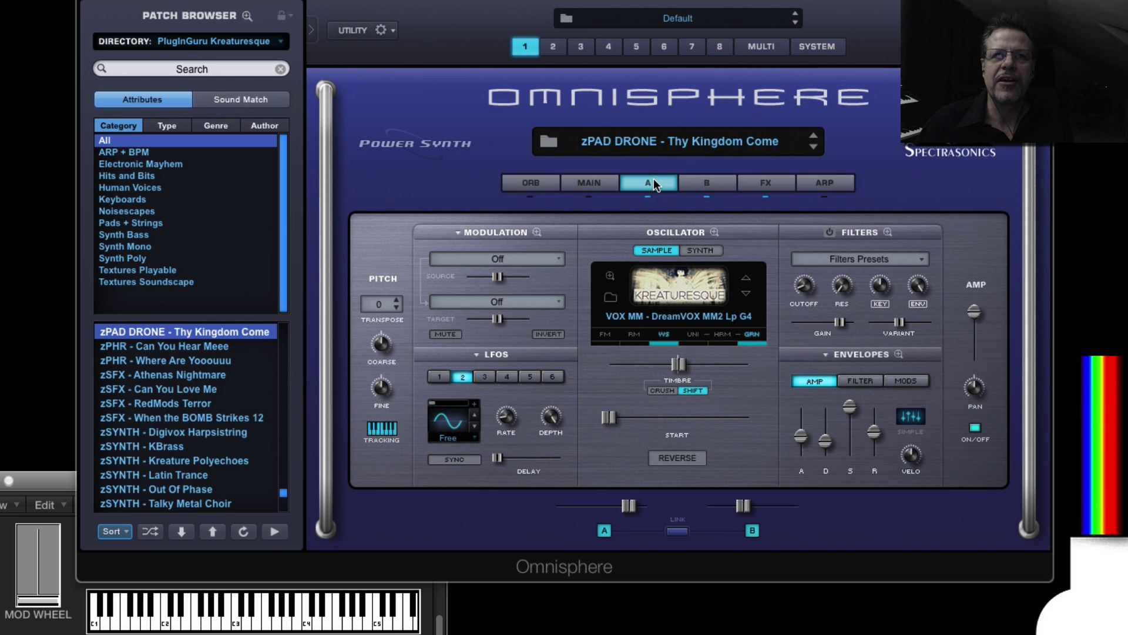
{"action": "left_click", "coordinate": [709, 185]}
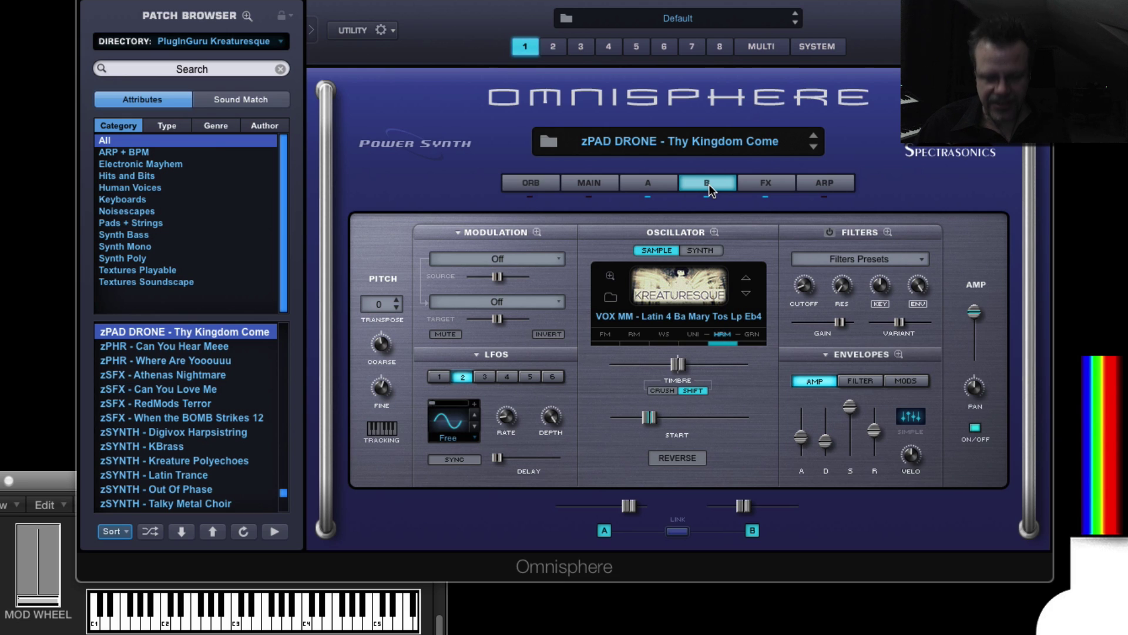
- Listen to layer B alone and layer A alone, comparing layer A with its granular effect off and on
{"action": "left_click", "coordinate": [647, 197]}
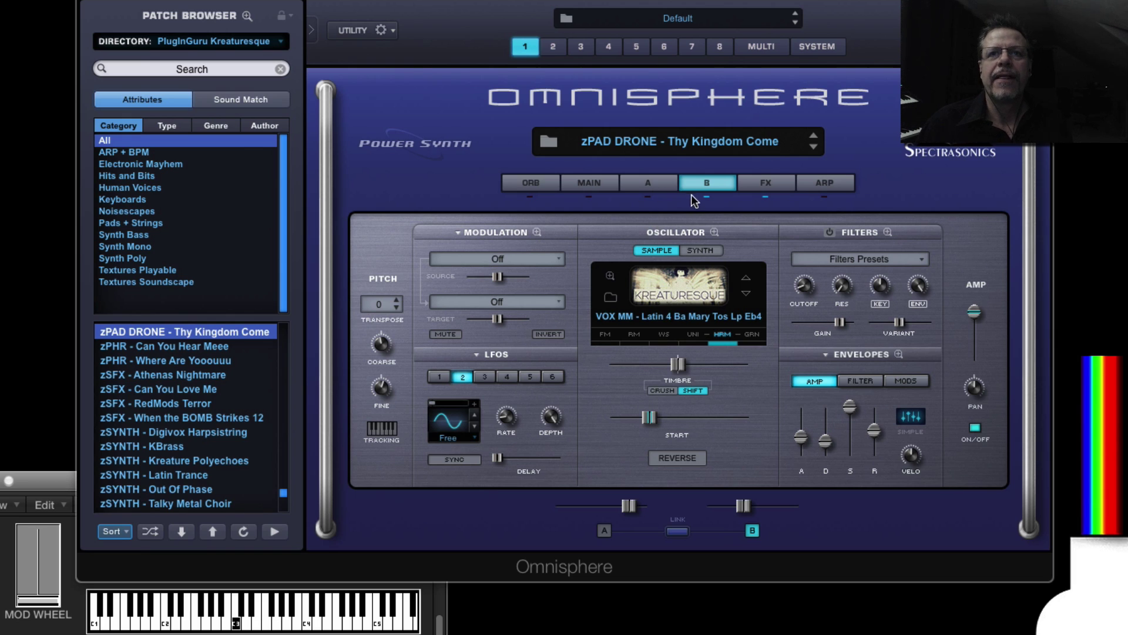
{"action": "left_click", "coordinate": [706, 198]}
{"action": "left_click", "coordinate": [649, 198]}
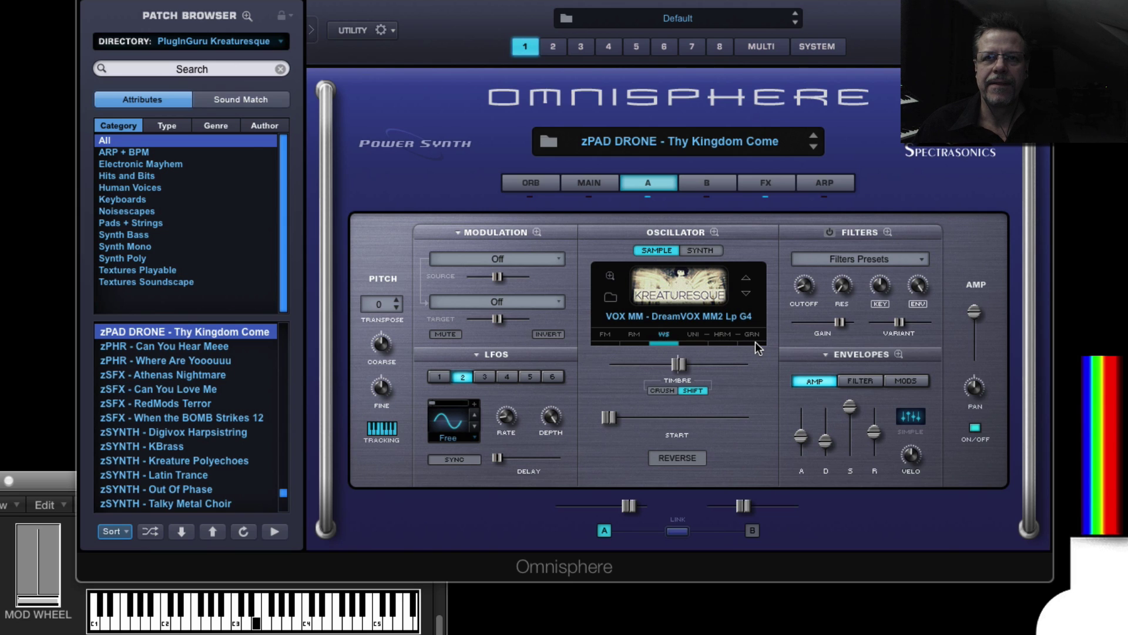
{"action": "left_click", "coordinate": [751, 342]}
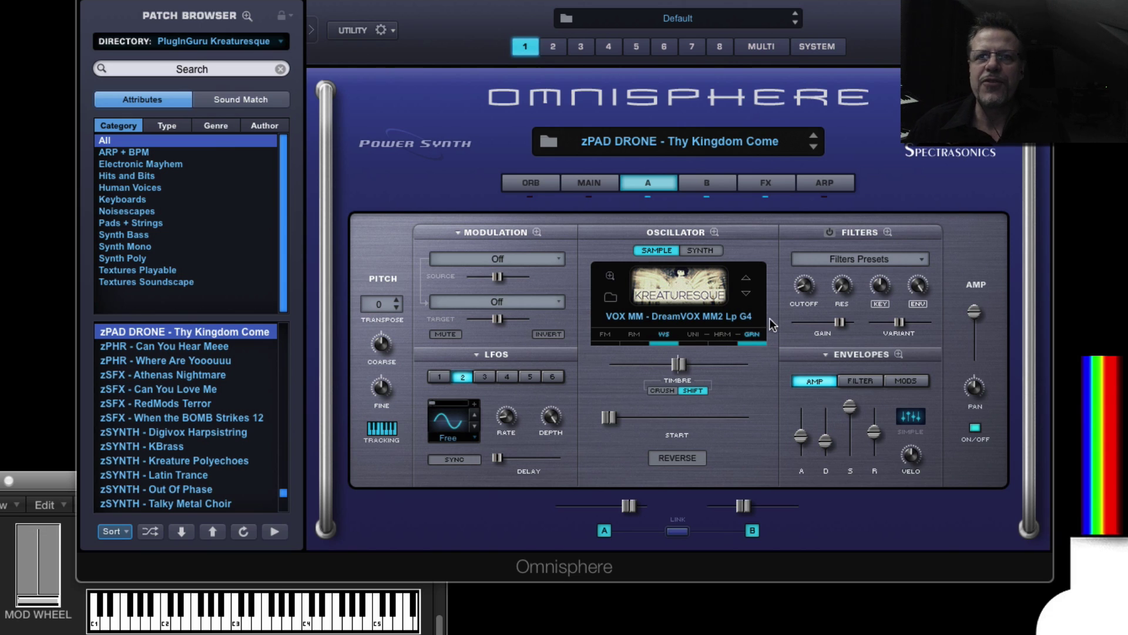
- Try shifting layer B's coarse pitch down and up on the VOX MM - Latin 4 Ba Mary Tos soundsource
{"action": "left_click", "coordinate": [707, 183]}
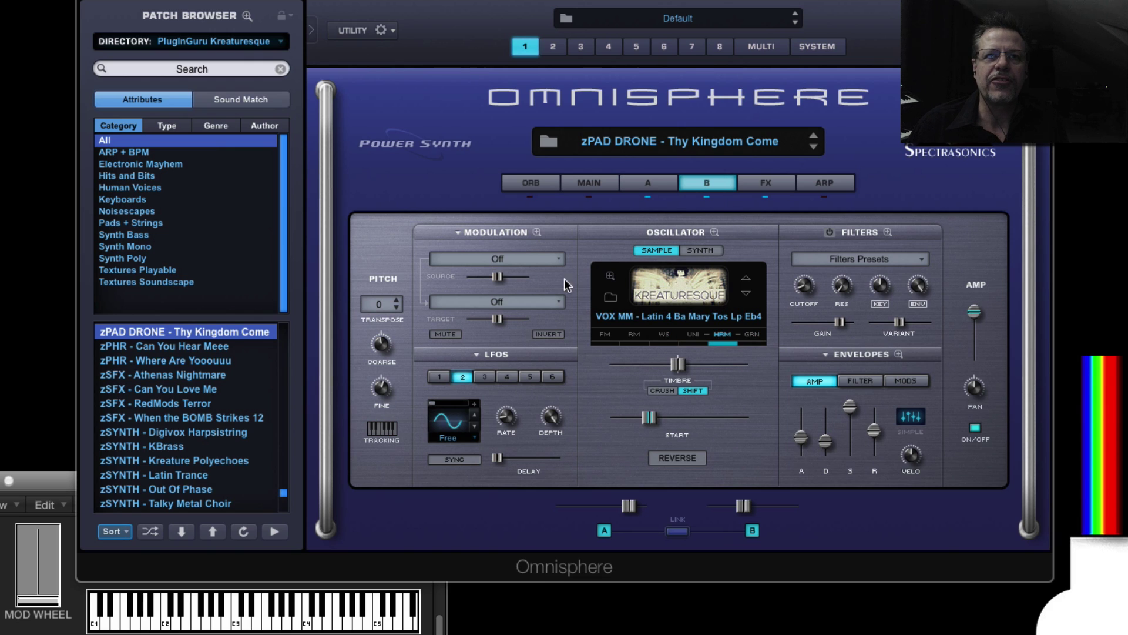
{"action": "left_click_drag", "start_coordinate": [381, 347], "coordinate": [383, 365]}
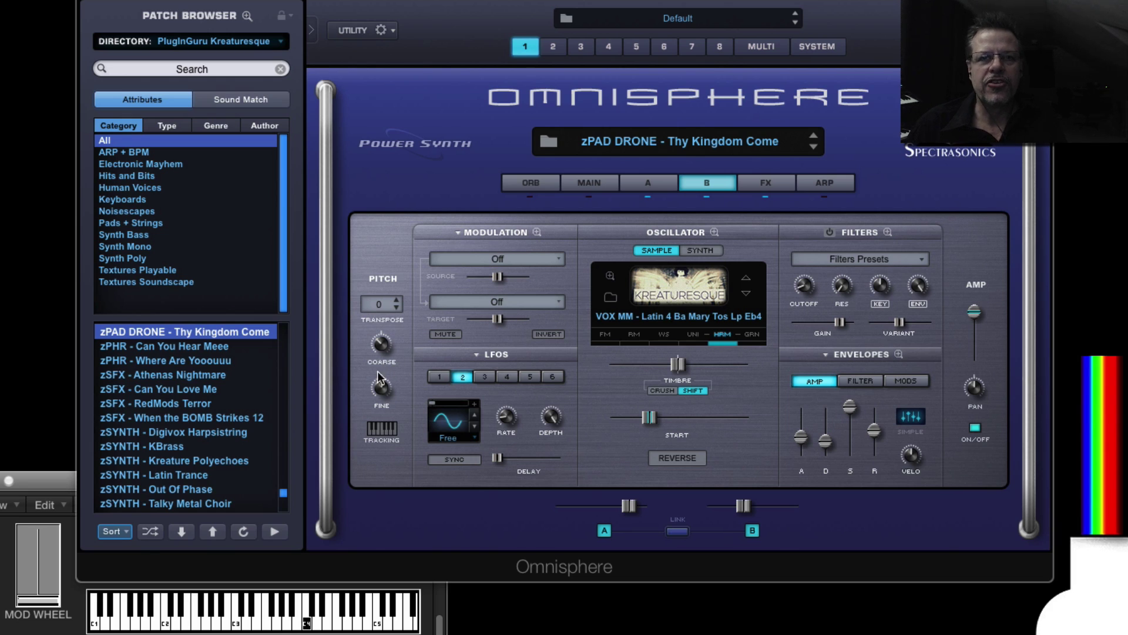
{"action": "left_click_drag", "start_coordinate": [386, 348], "coordinate": [386, 328]}
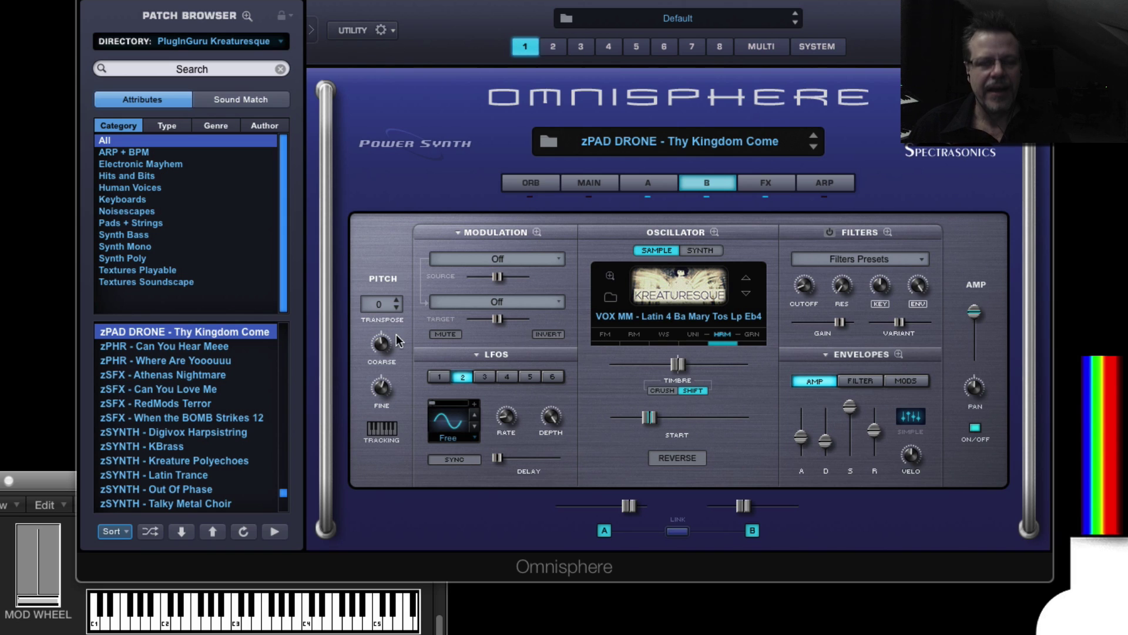
{"action": "left_click_drag", "start_coordinate": [383, 348], "coordinate": [383, 350]}
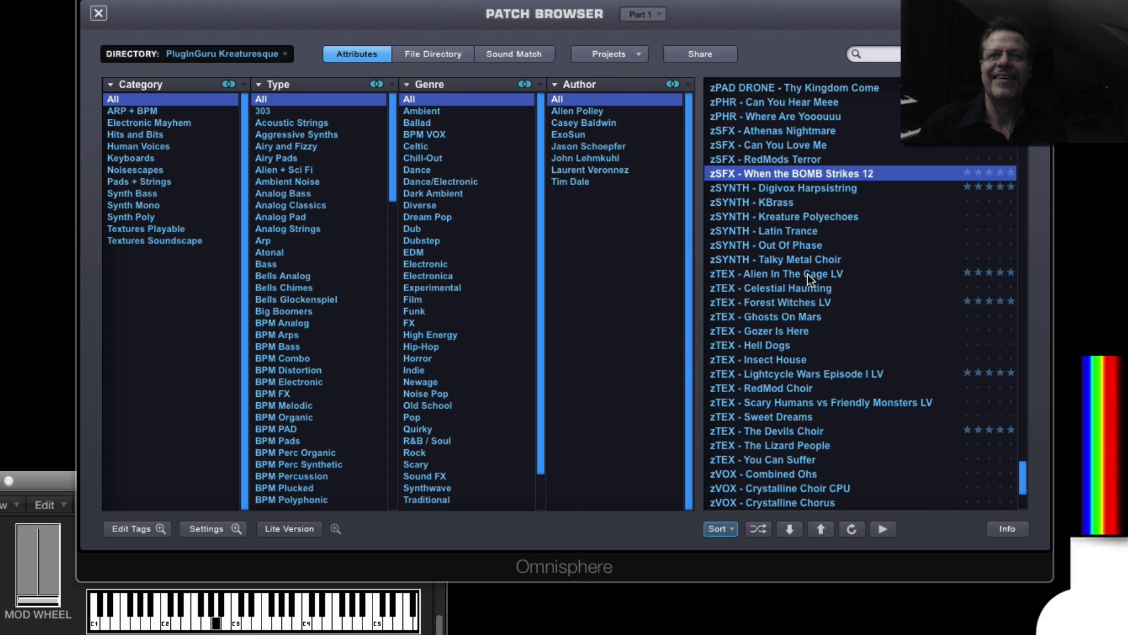
- Audition the zTEX patches Alien In The Cage LV, Forest Witches LV, Lightcycle Wars Episode I LV and The Devils Choir
{"action": "left_click", "coordinate": [848, 278]}
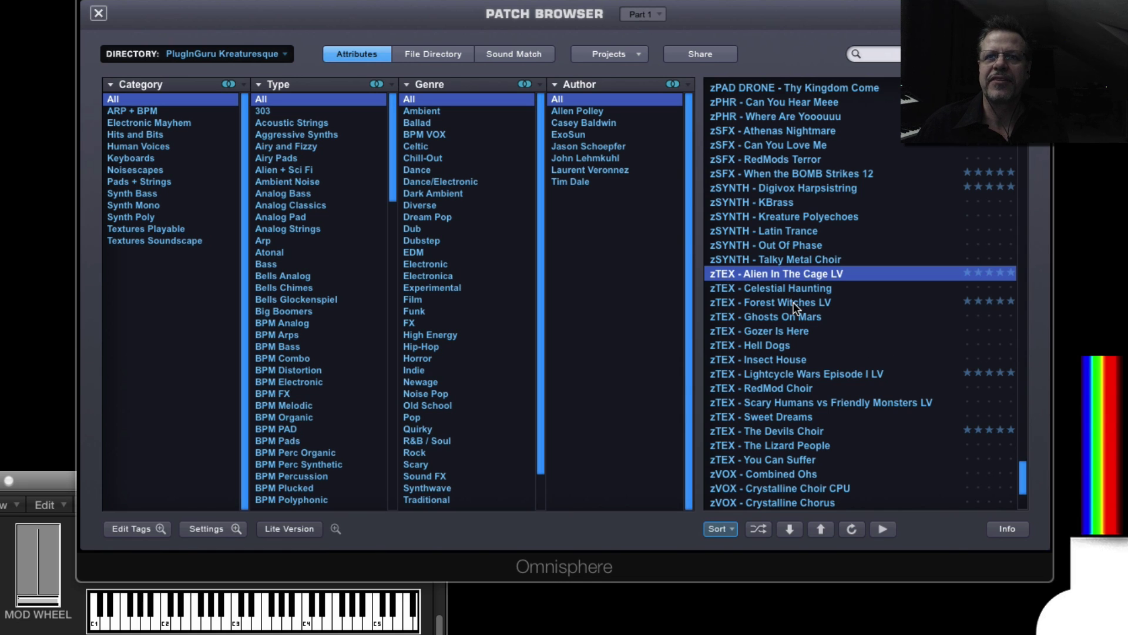
{"action": "left_click", "coordinate": [795, 302]}
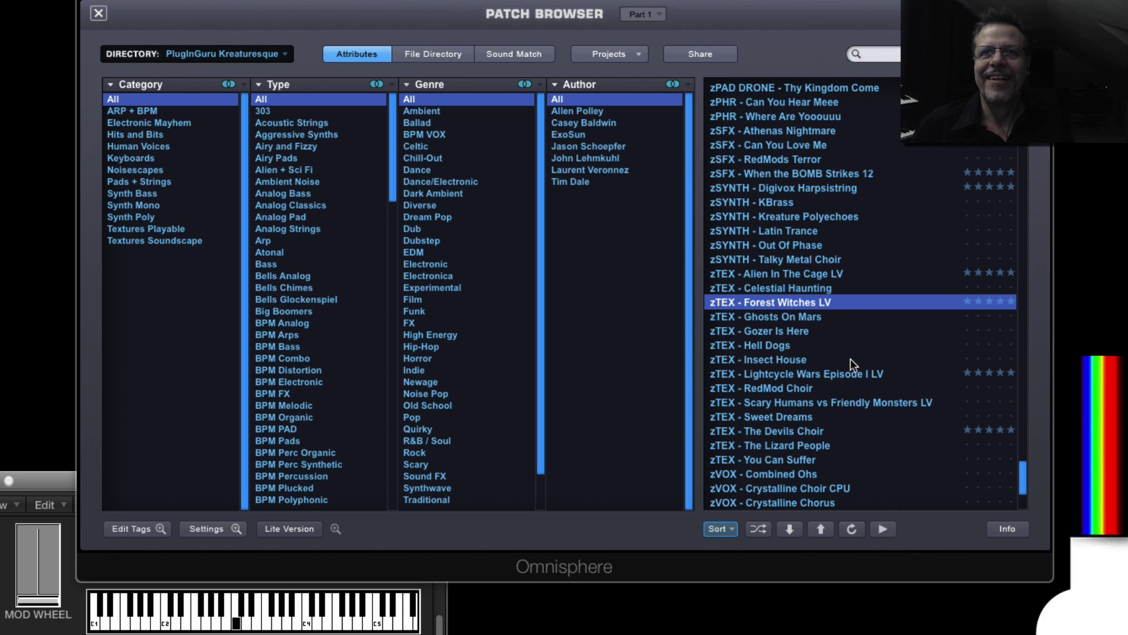
{"action": "left_click", "coordinate": [823, 374]}
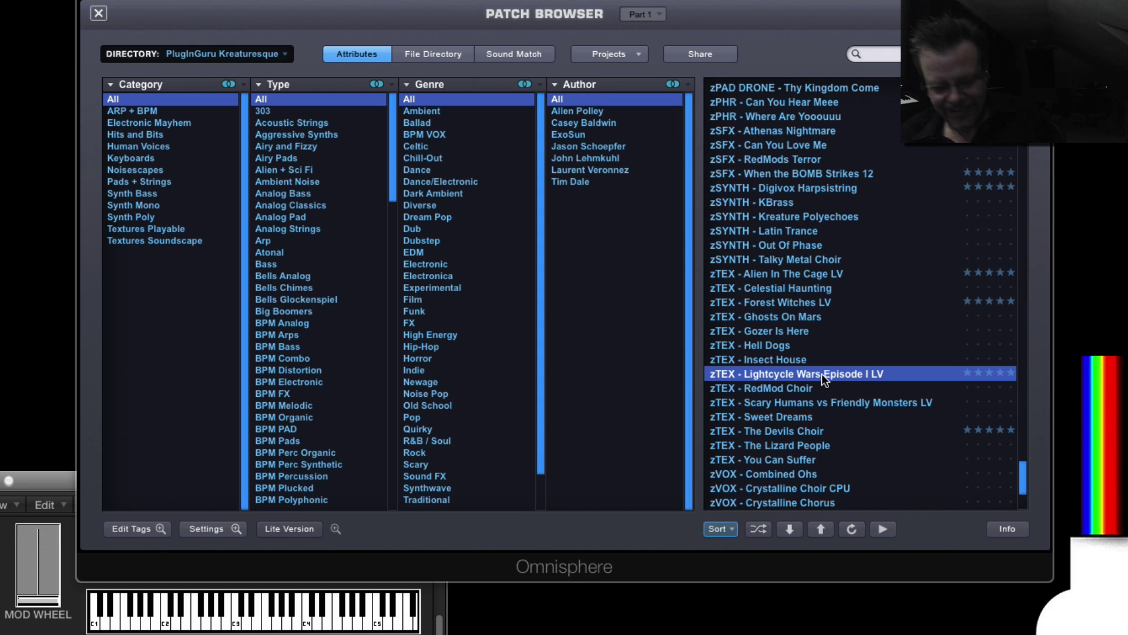
{"action": "left_click", "coordinate": [784, 431]}
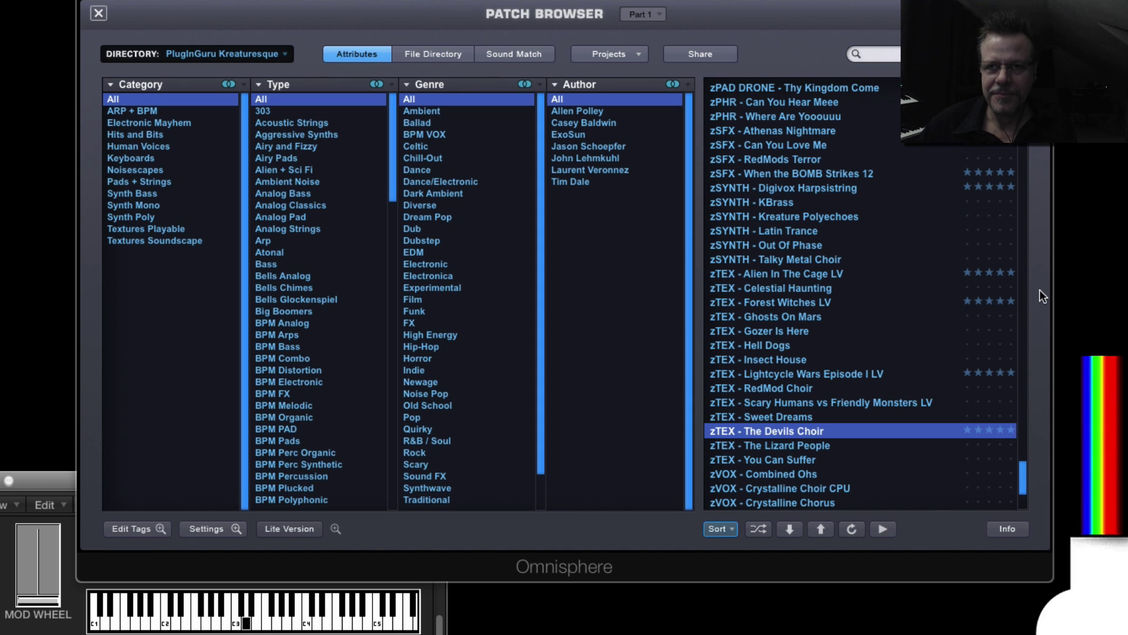
- Audition the patches zVOX - Seeking Forgiveness, zVOX SFX - Death Just So Much Death and zVOX SFX - I Just Know
{"action": "scroll", "coordinate": [822, 351], "scroll_direction": "down", "scroll_amount": 4}
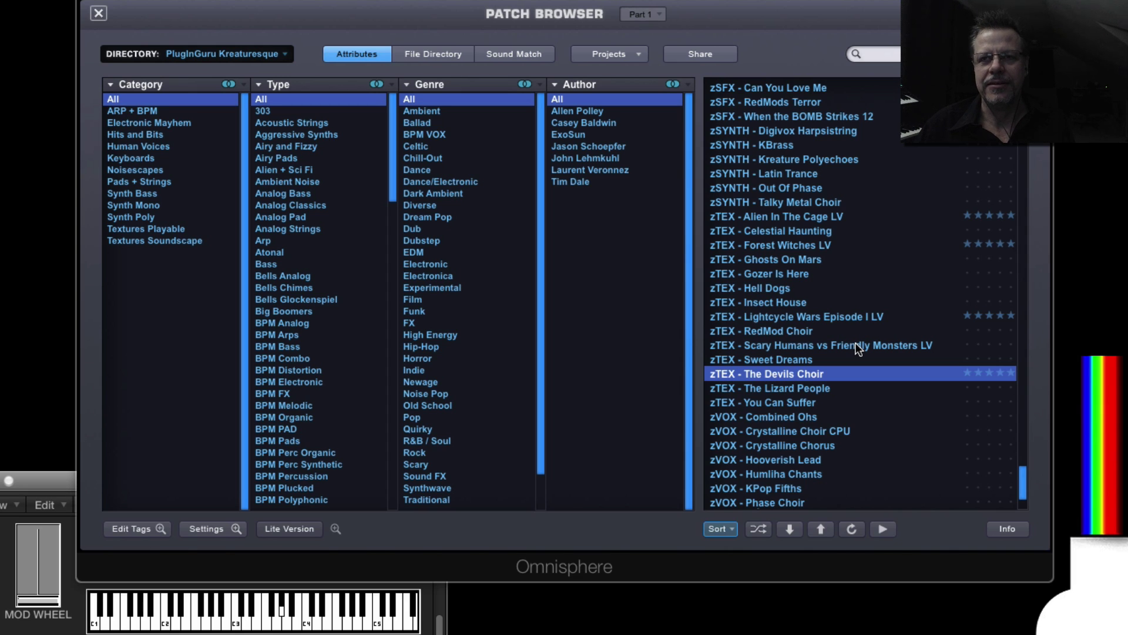
{"action": "scroll", "coordinate": [855, 344], "scroll_direction": "down", "scroll_amount": 9}
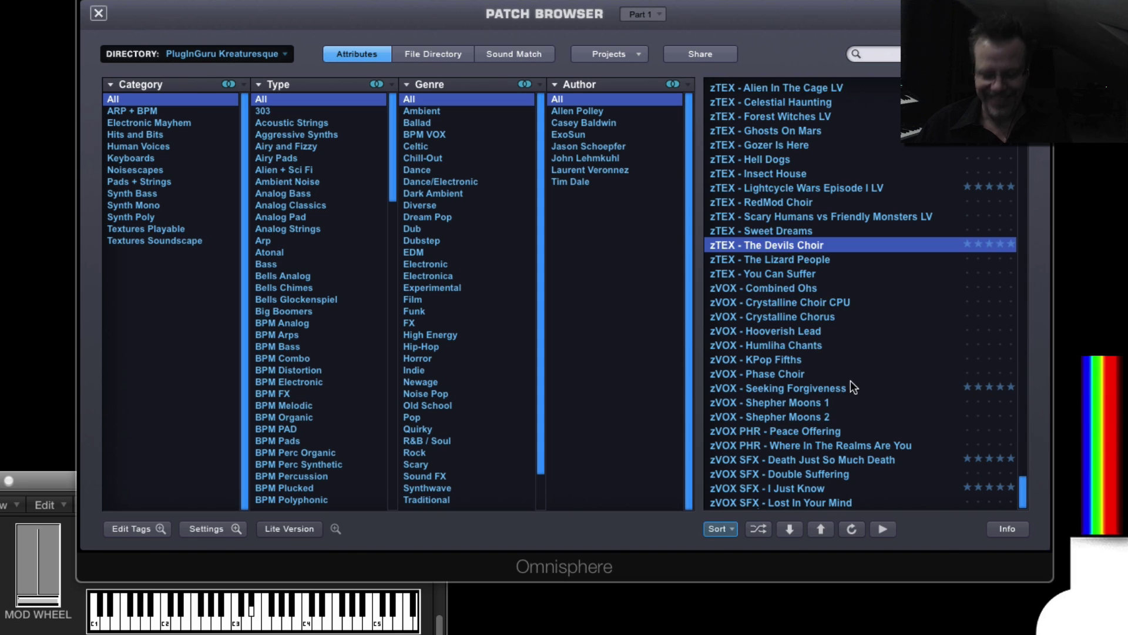
{"action": "left_click", "coordinate": [793, 389]}
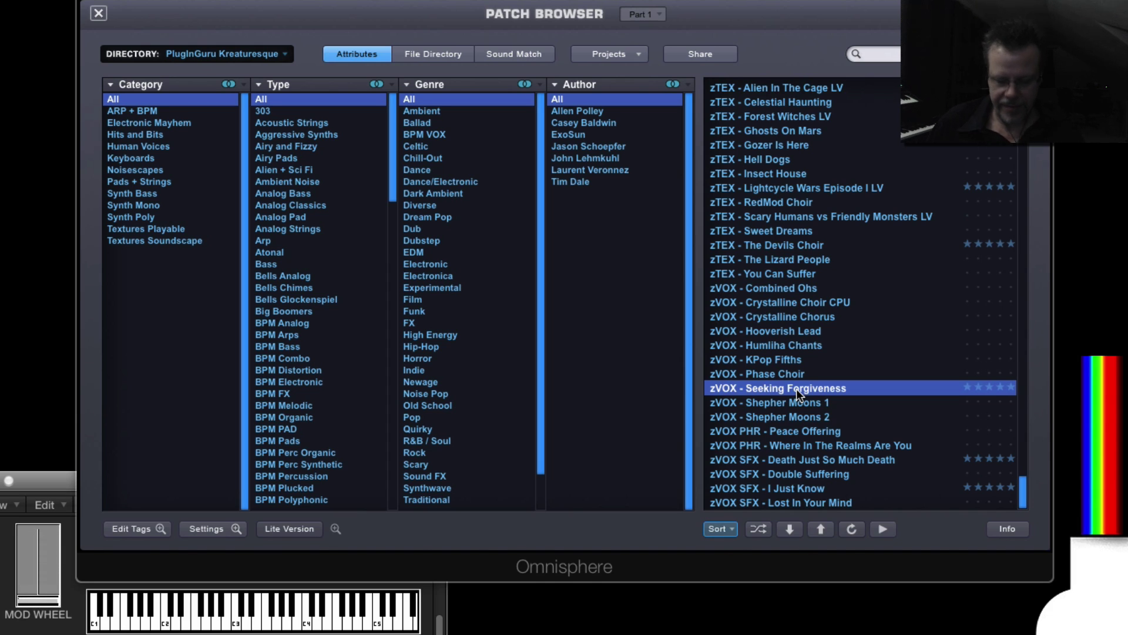
{"action": "left_click", "coordinate": [834, 460]}
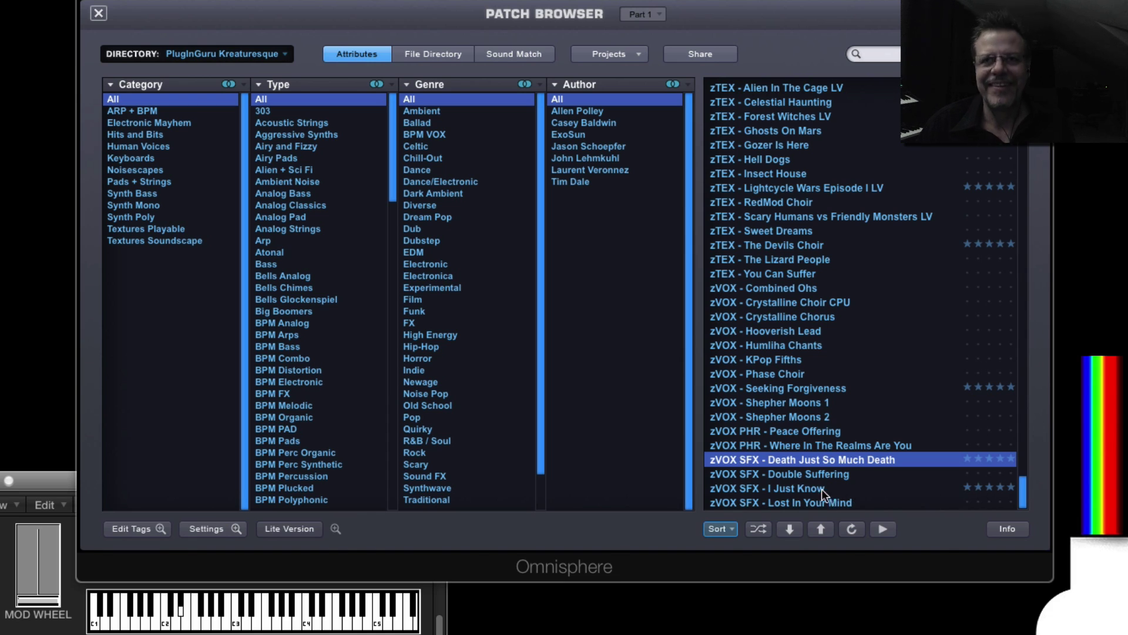
{"action": "left_click", "coordinate": [802, 488]}
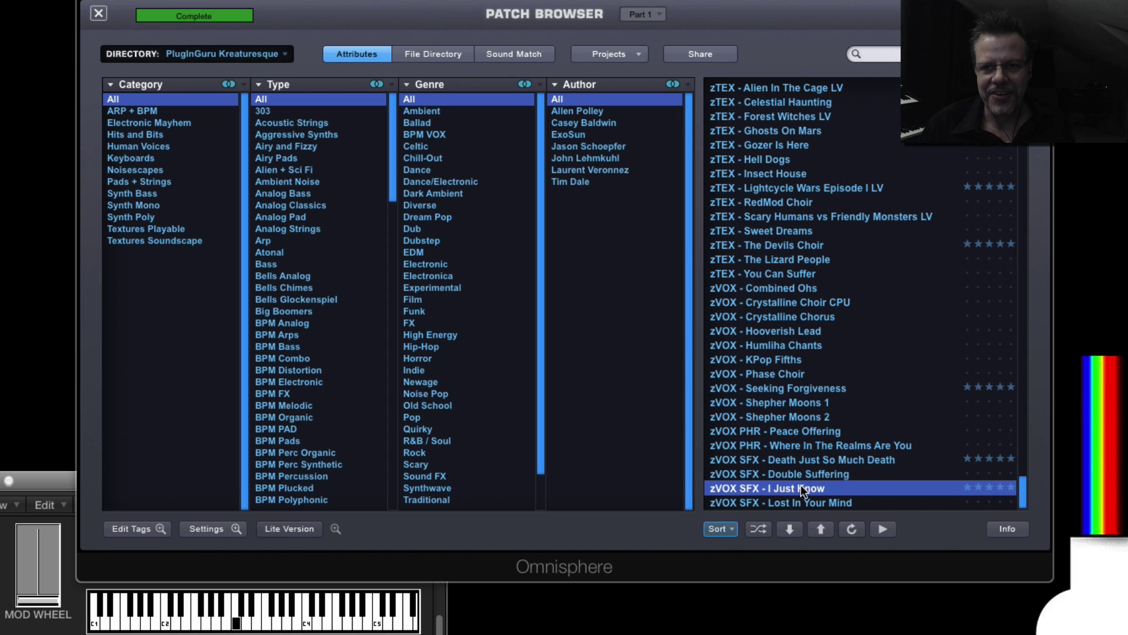
- Look back over the Kreaturesque patch list and open the enlarged info view of zVOX SFX - I Just Know on the main page
{"action": "scroll", "coordinate": [800, 486], "scroll_direction": "up", "scroll_amount": 5}
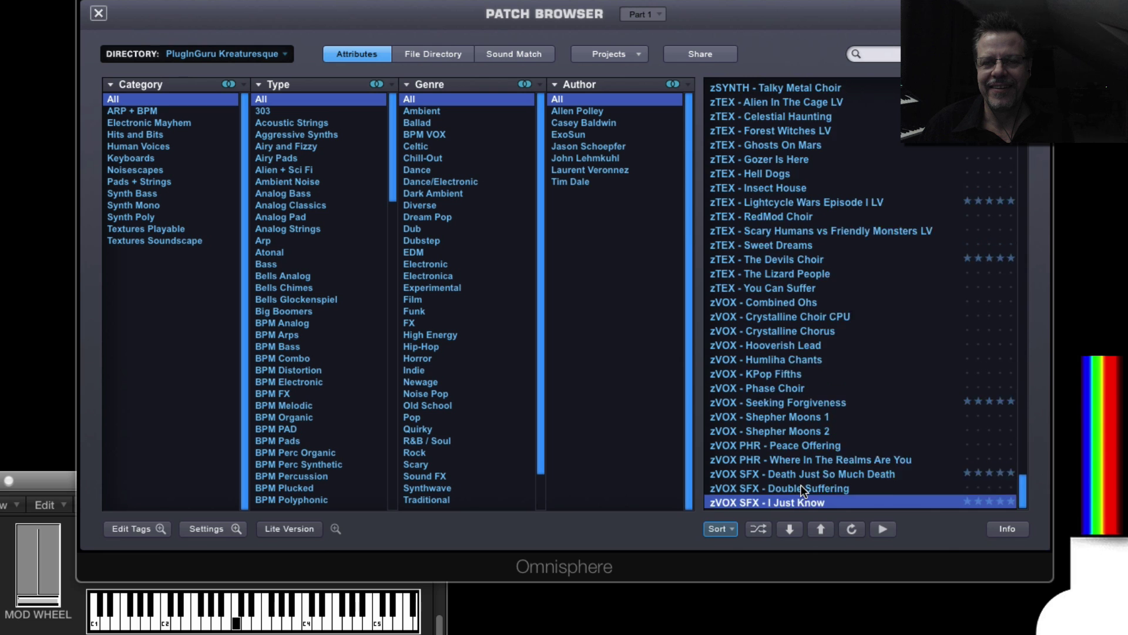
{"action": "scroll", "coordinate": [801, 485], "scroll_direction": "up", "scroll_amount": 10}
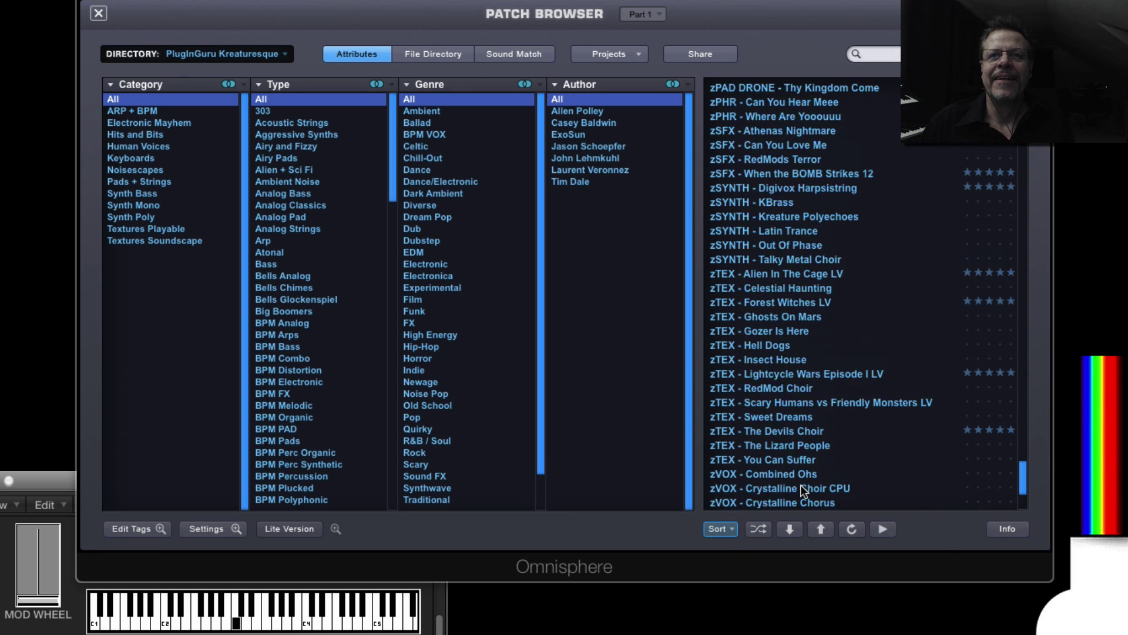
{"action": "scroll", "coordinate": [800, 485], "scroll_direction": "up", "scroll_amount": 7}
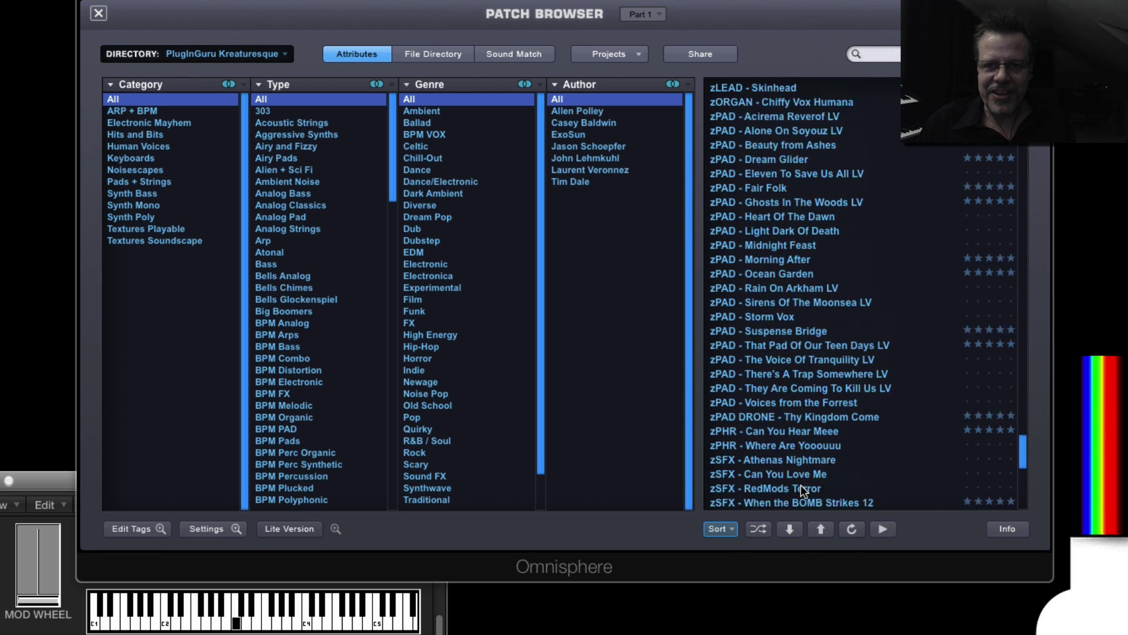
{"action": "scroll", "coordinate": [801, 488], "scroll_direction": "up", "scroll_amount": 7}
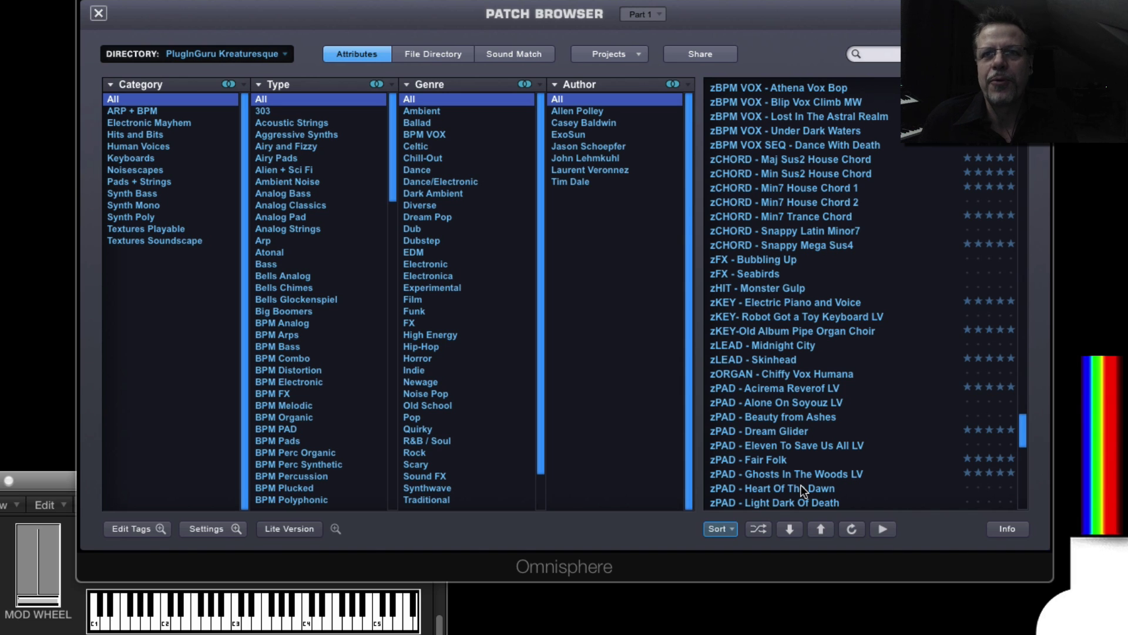
{"action": "left_click", "coordinate": [99, 13]}
{"action": "left_click", "coordinate": [600, 183]}
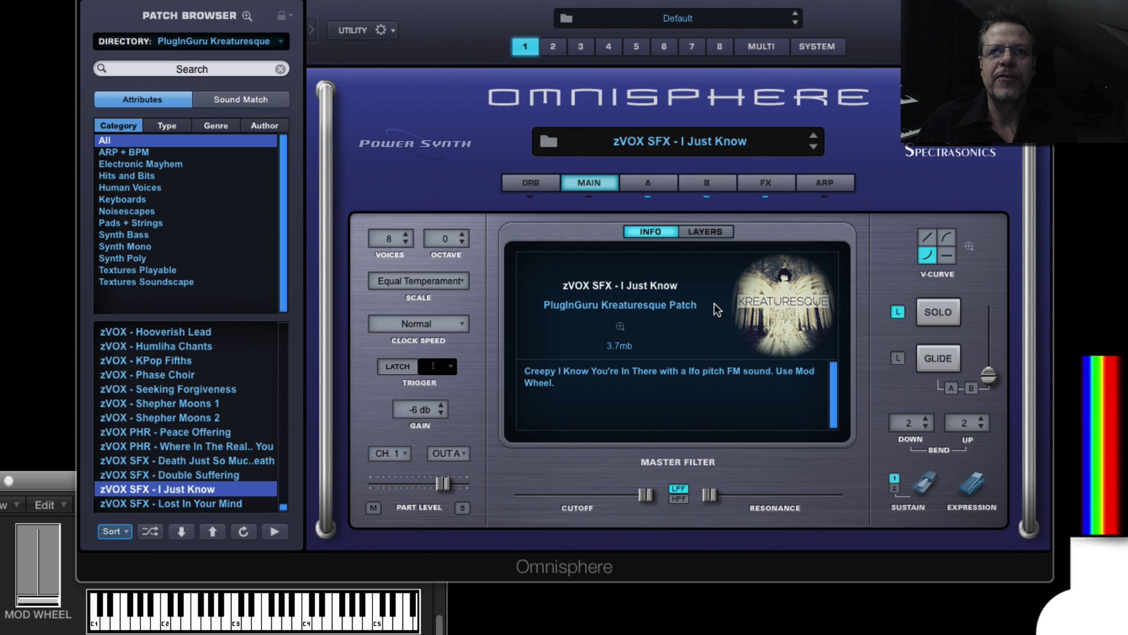
{"action": "left_click", "coordinate": [626, 340]}
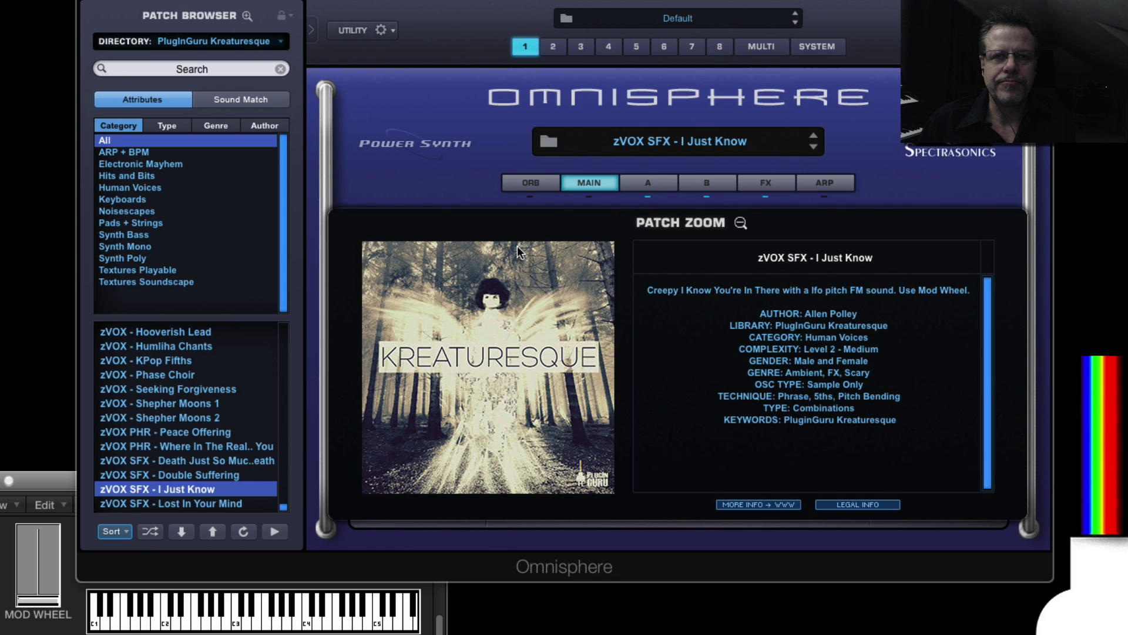
- Reopen the full patch browser and switch its directory to PlugInGuru KreatureComp BONUS
{"action": "left_click", "coordinate": [548, 143]}
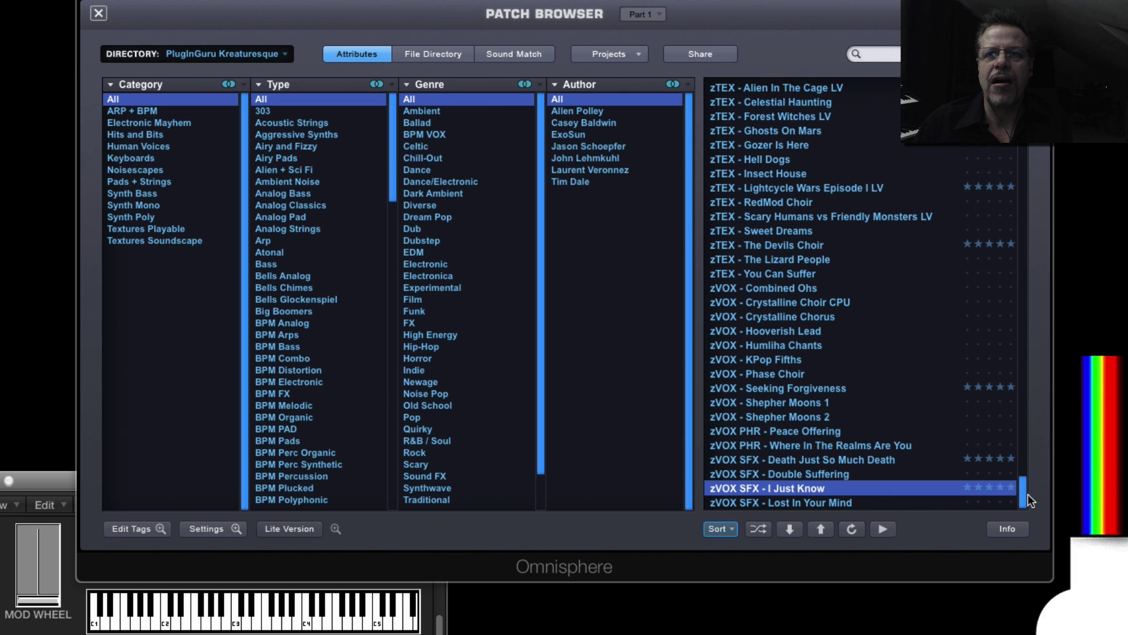
{"action": "left_click_drag", "start_coordinate": [1025, 493], "coordinate": [993, 123]}
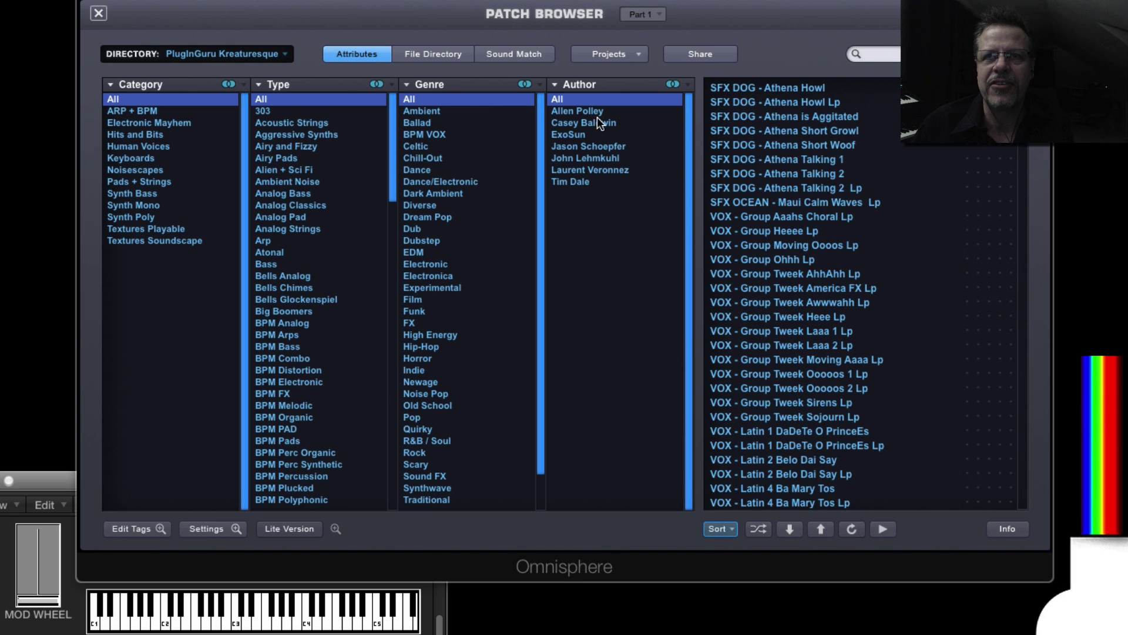
{"action": "left_click", "coordinate": [226, 53]}
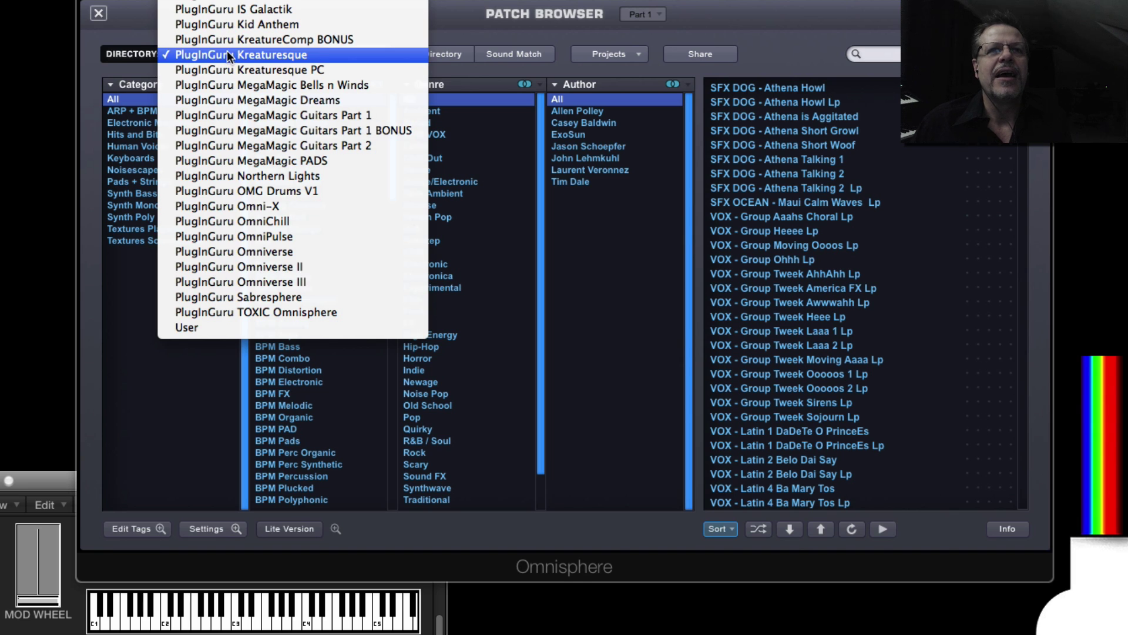
{"action": "left_click", "coordinate": [227, 43]}
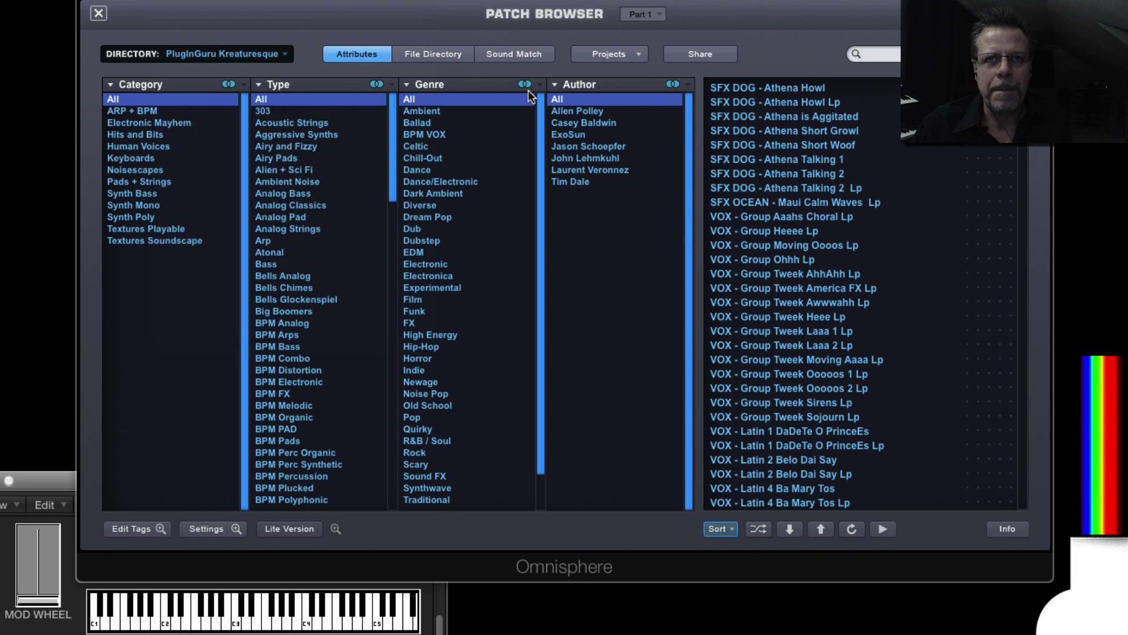
{"action": "left_click", "coordinate": [212, 54]}
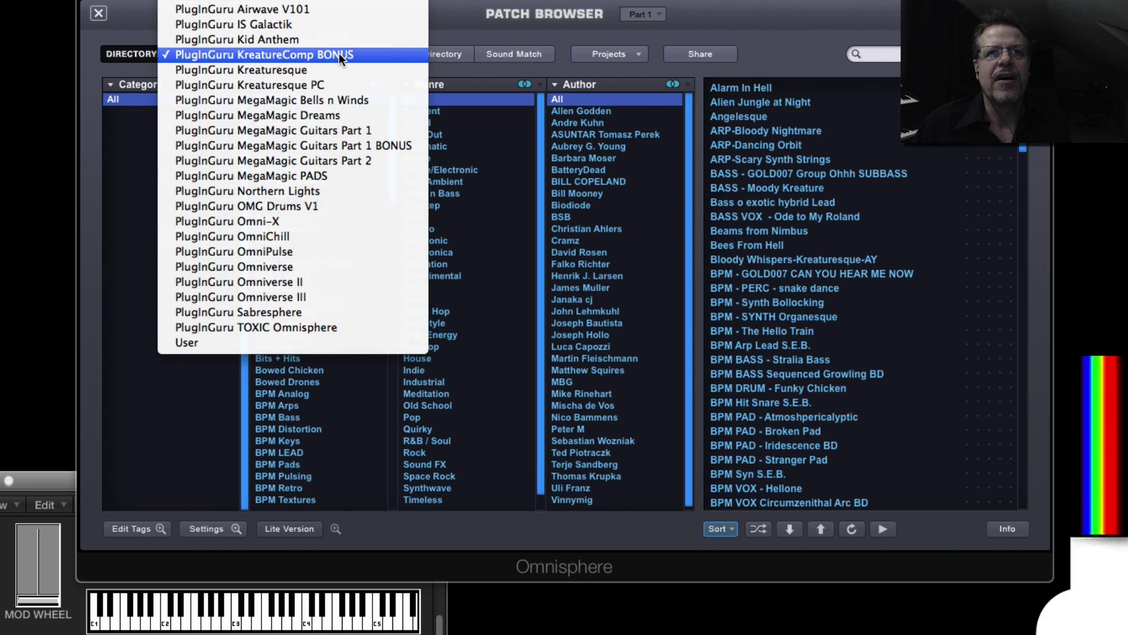
{"action": "left_click", "coordinate": [933, 151]}
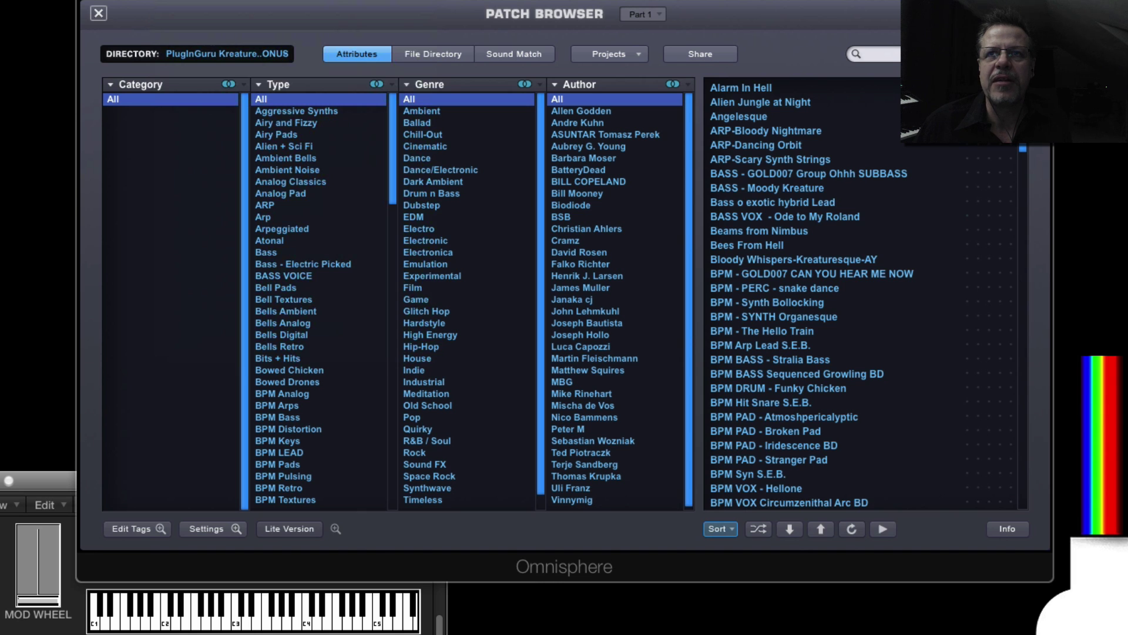
- Look through the patches and authors in the KreatureComp BONUS directory without loading any patch
{"action": "scroll", "coordinate": [982, 256], "scroll_direction": "down", "scroll_amount": 5}
{"action": "scroll", "coordinate": [981, 256], "scroll_direction": "up", "scroll_amount": 5}
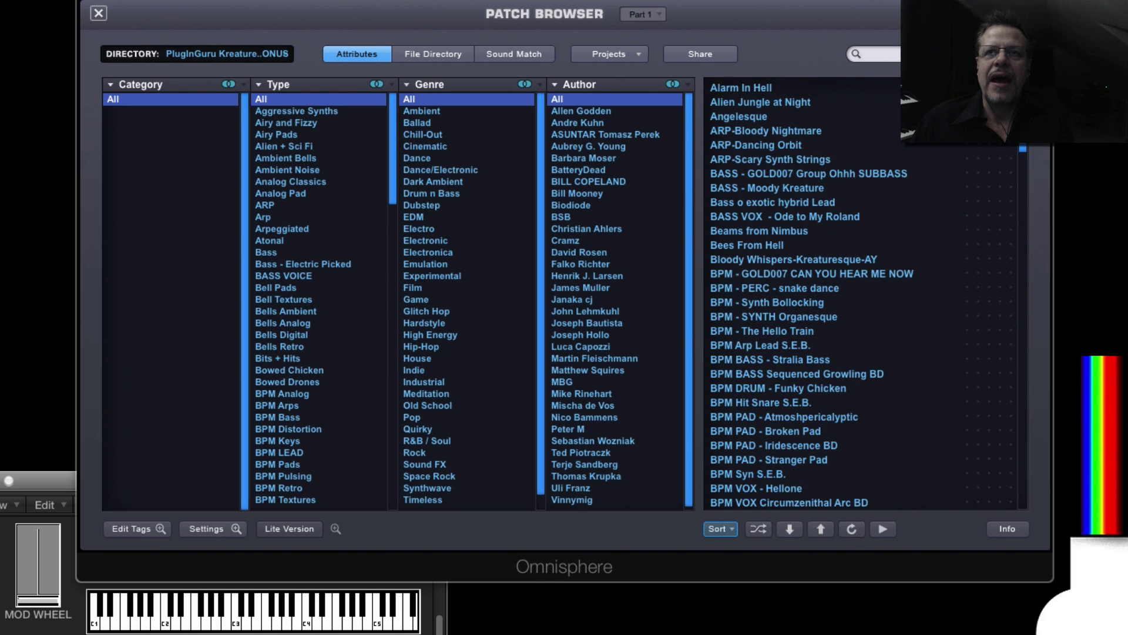
{"action": "mouse_move", "coordinate": [1022, 132]}
{"action": "left_mouse_down"}
{"action": "mouse_move", "coordinate": [1032, 433]}
{"action": "mouse_move", "coordinate": [1023, 138]}
{"action": "left_mouse_up"}
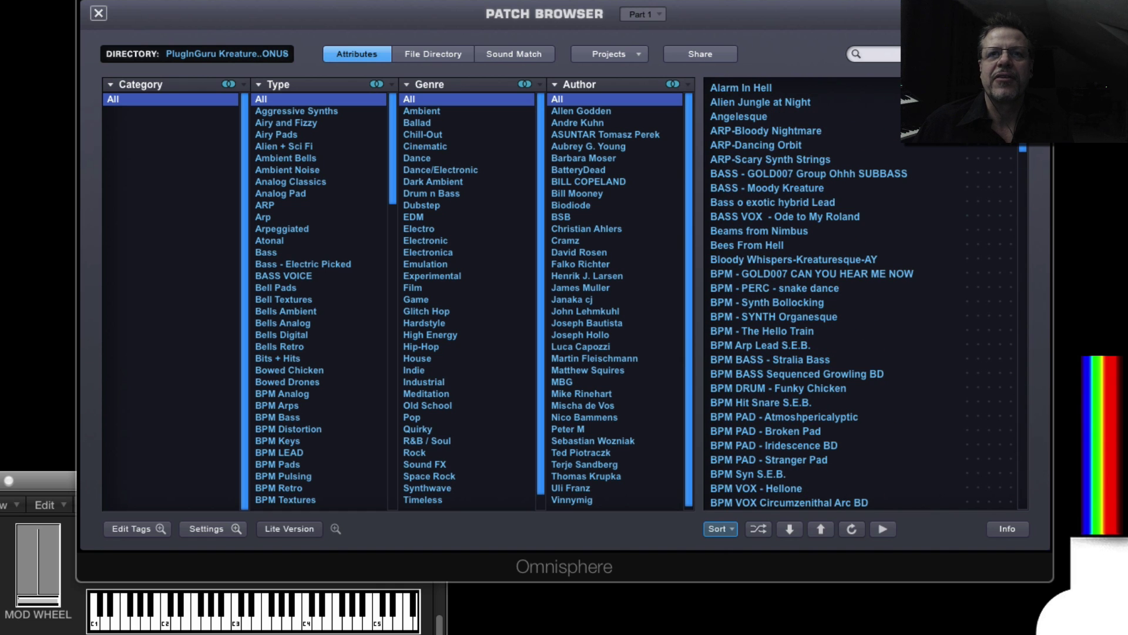
{"action": "left_click", "coordinate": [226, 55]}
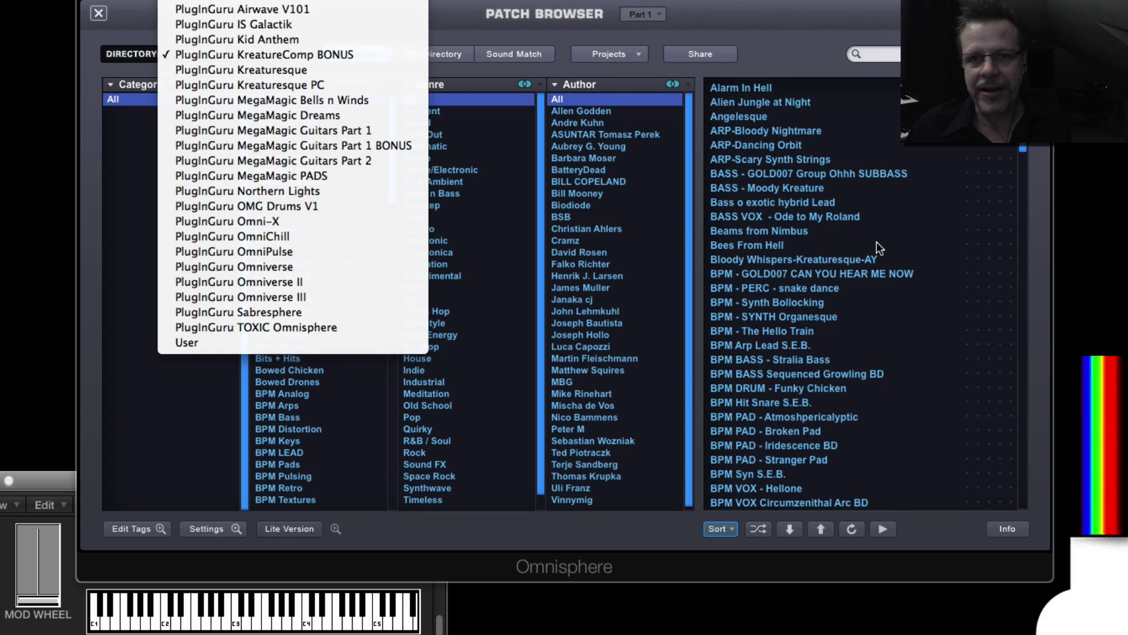
{"action": "left_click", "coordinate": [916, 302]}
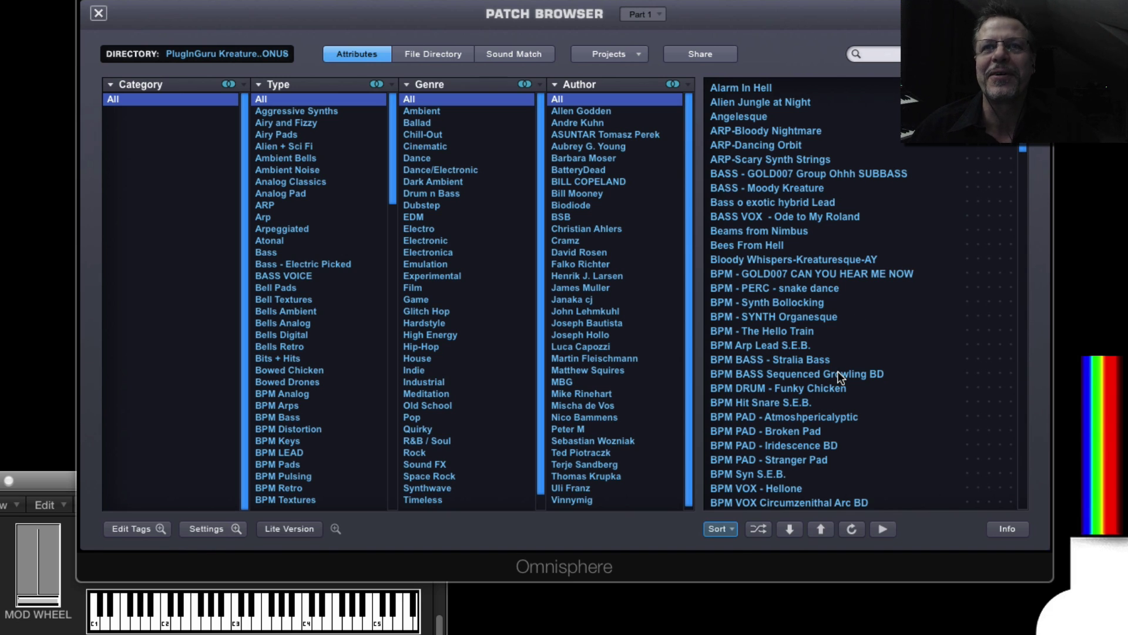
{"action": "scroll", "coordinate": [831, 366], "scroll_direction": "down", "scroll_amount": 2}
{"action": "scroll", "coordinate": [830, 364], "scroll_direction": "up", "scroll_amount": 2}
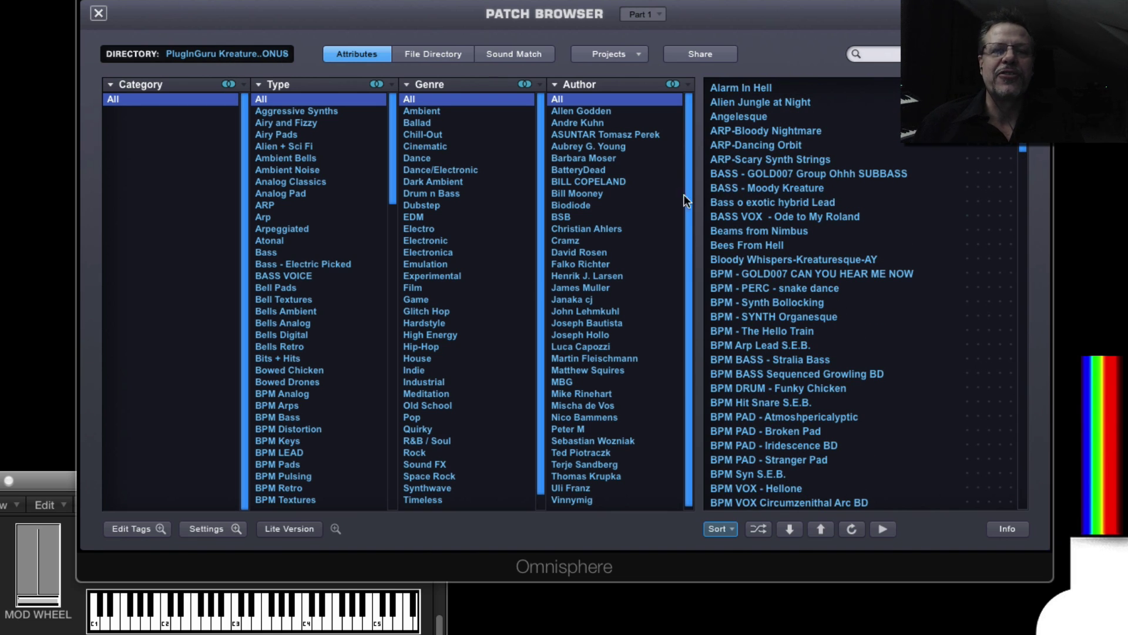
{"action": "scroll", "coordinate": [820, 361], "scroll_direction": "down", "scroll_amount": 4}
{"action": "scroll", "coordinate": [820, 361], "scroll_direction": "down", "scroll_amount": 2}
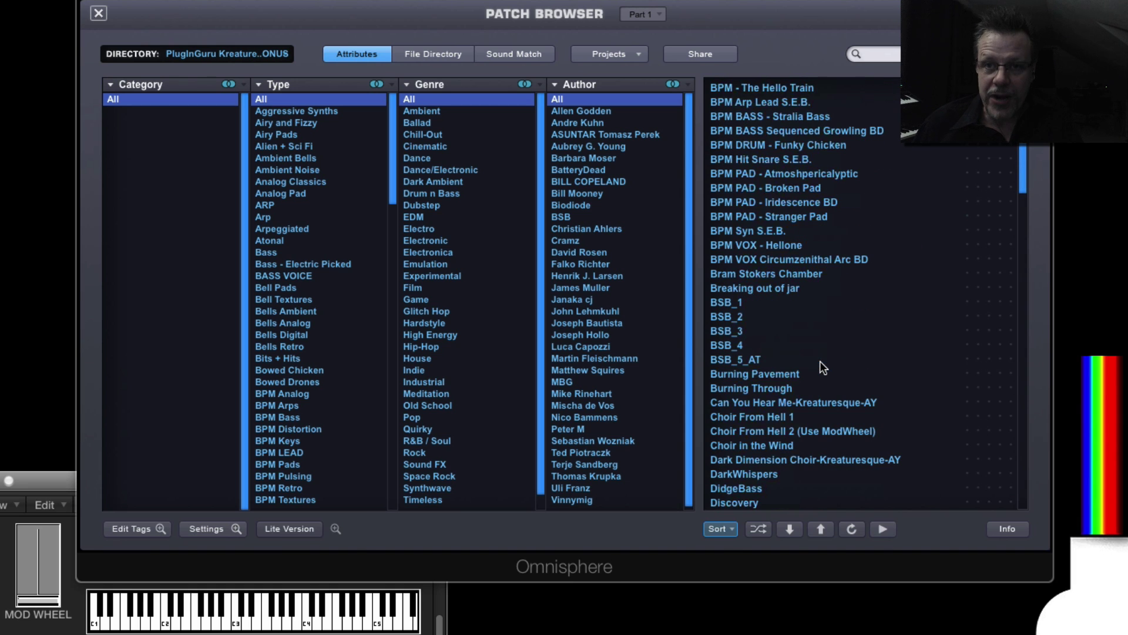
- Show the patches of the PlugInGuru Kreaturesque directory, followed by those of PlugInGuru Kreaturesque PC
{"action": "left_click", "coordinate": [255, 57]}
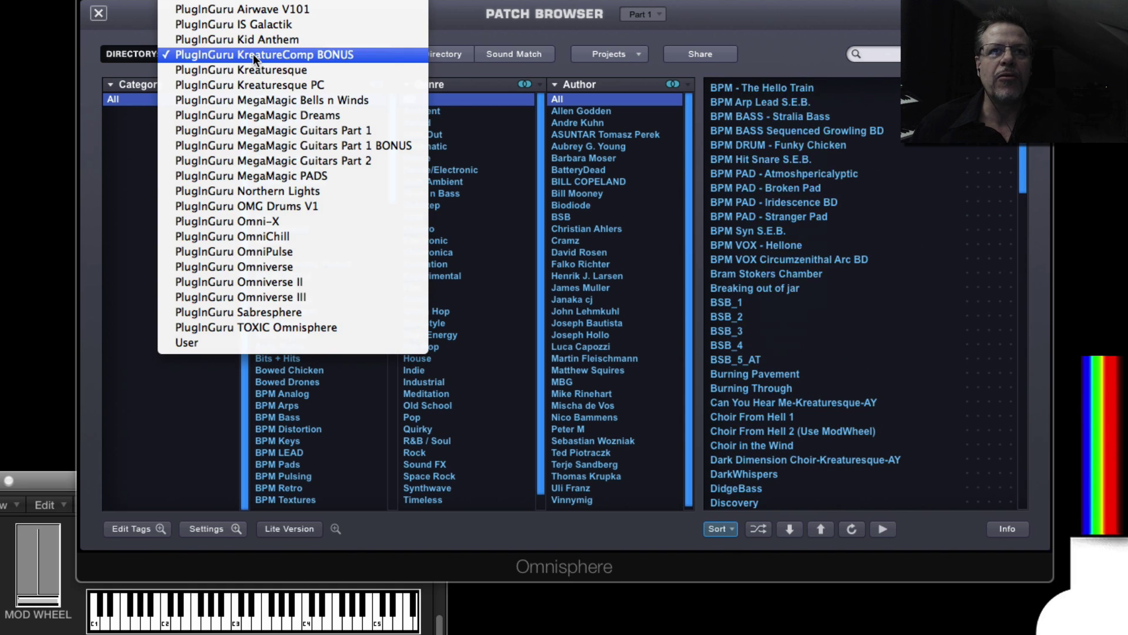
{"action": "left_click", "coordinate": [280, 70]}
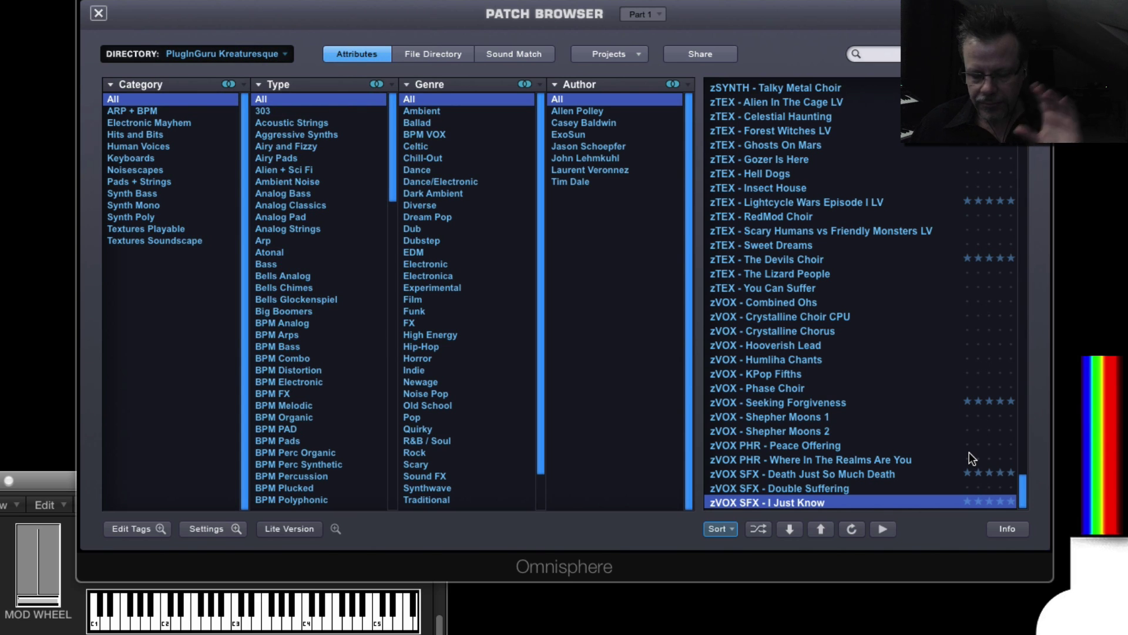
{"action": "scroll", "coordinate": [969, 453], "scroll_direction": "down", "scroll_amount": 1}
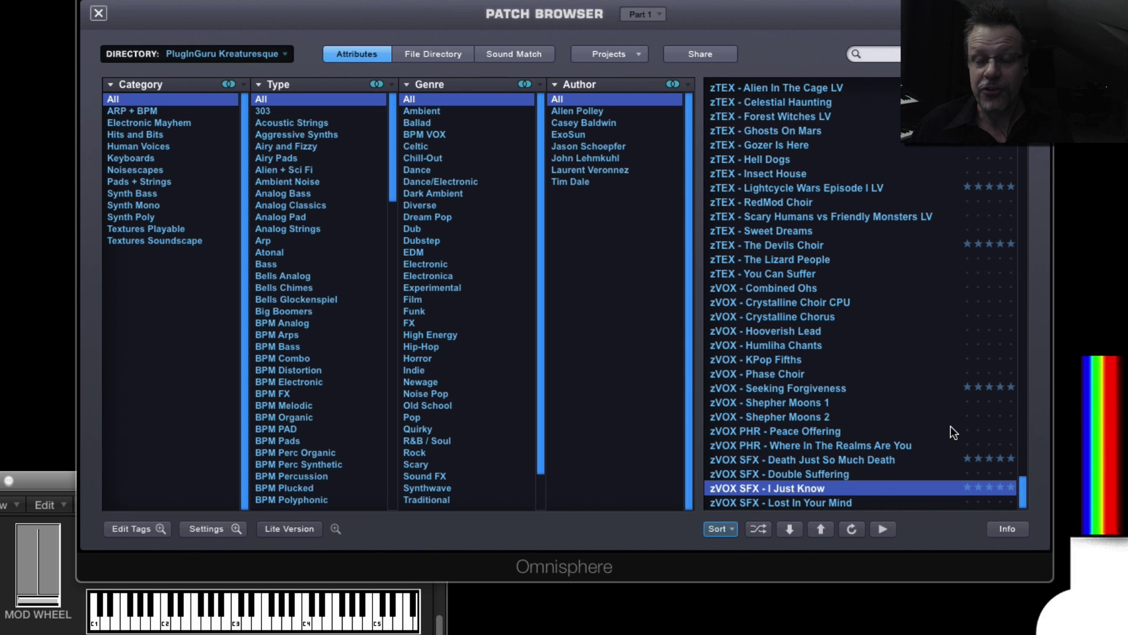
{"action": "left_click", "coordinate": [205, 54]}
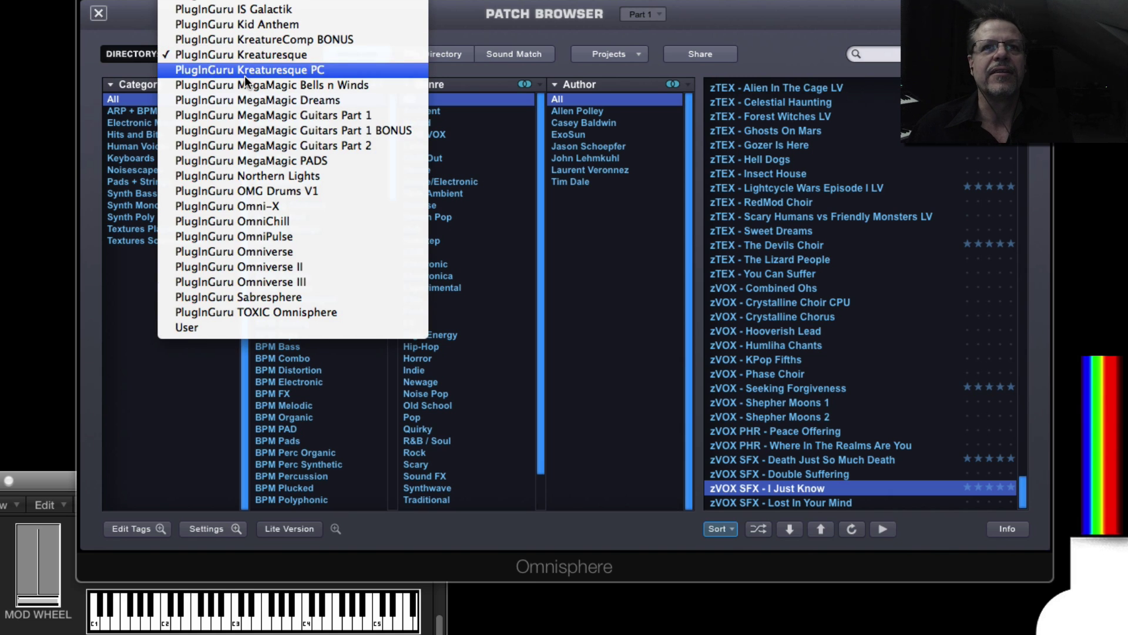
{"action": "left_click", "coordinate": [270, 71]}
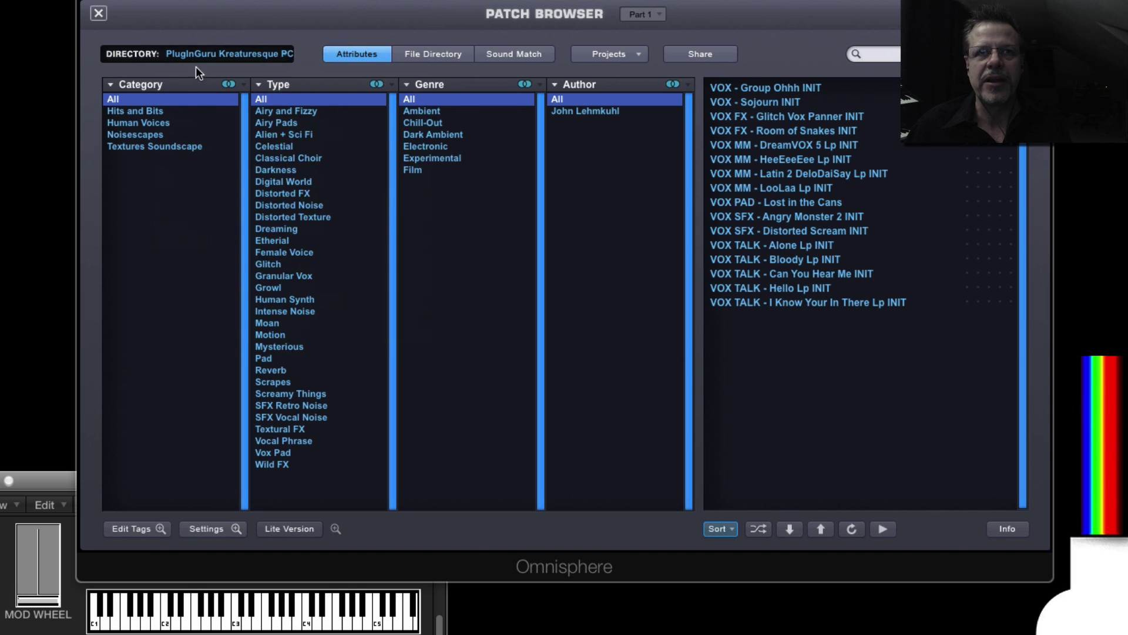
- Browse the patches in the PlugInGuru KreatureComp BONUS directory and return to the enlarged patch info of zVOX SFX - I Just Know
{"action": "left_click", "coordinate": [222, 52]}
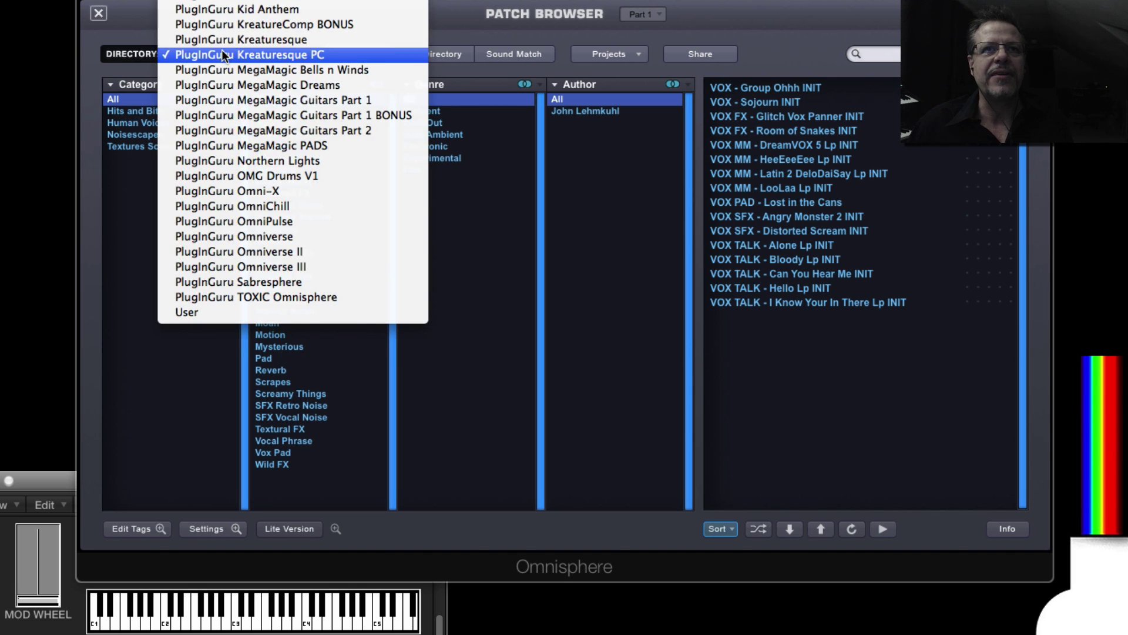
{"action": "left_click", "coordinate": [235, 26]}
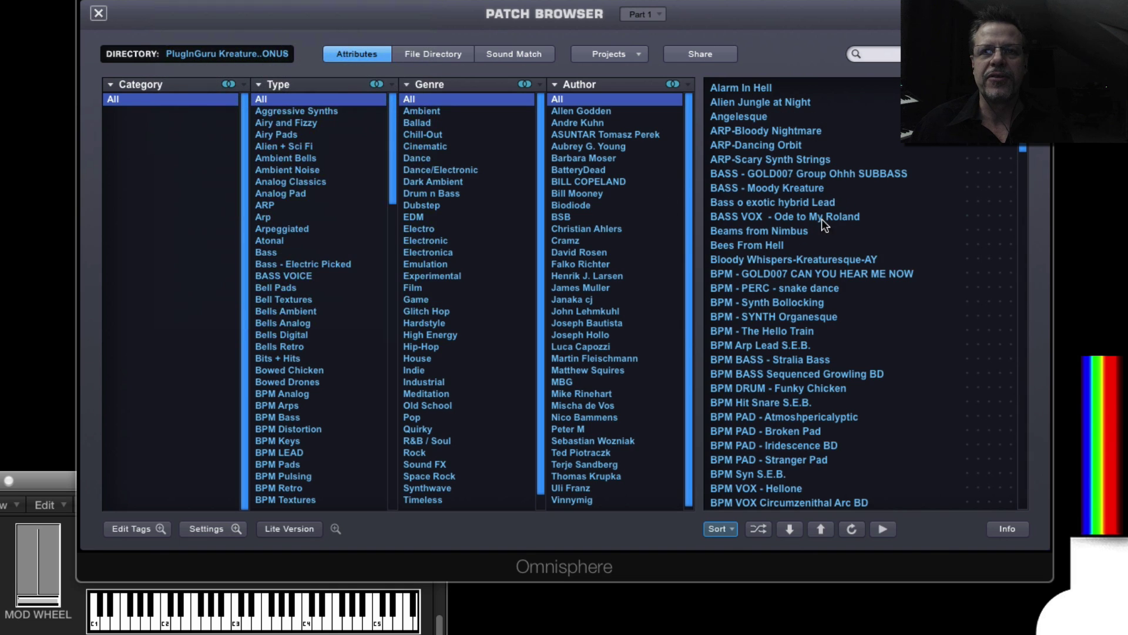
{"action": "scroll", "coordinate": [782, 329], "scroll_direction": "down", "scroll_amount": 6}
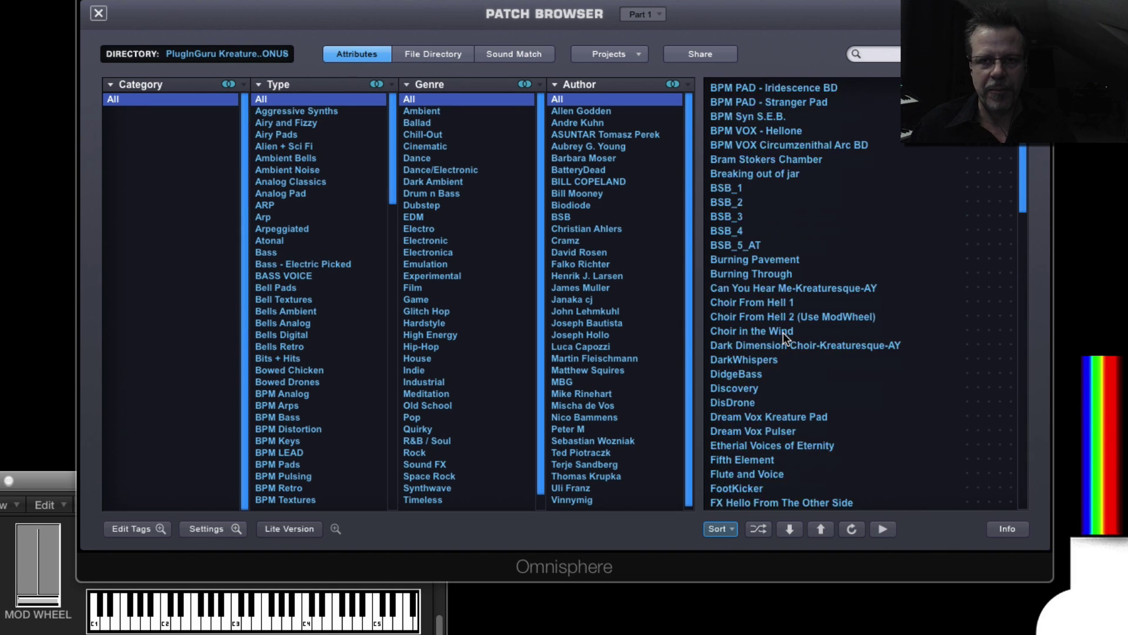
{"action": "scroll", "coordinate": [783, 333], "scroll_direction": "down", "scroll_amount": 2}
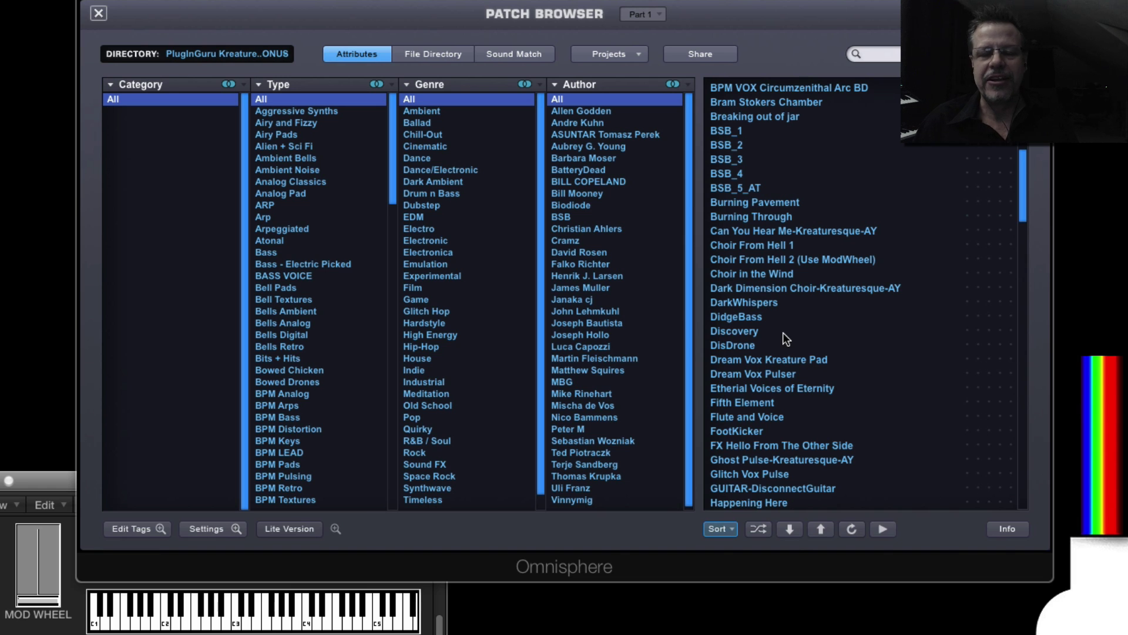
{"action": "left_click", "coordinate": [98, 13]}
{"action": "left_click", "coordinate": [620, 326]}
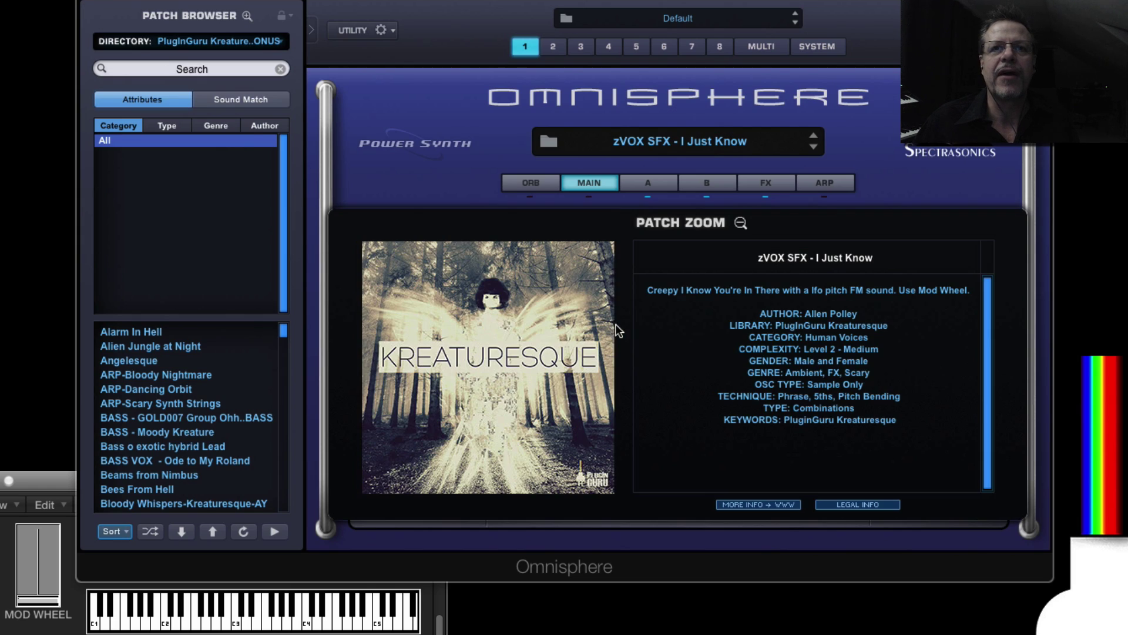